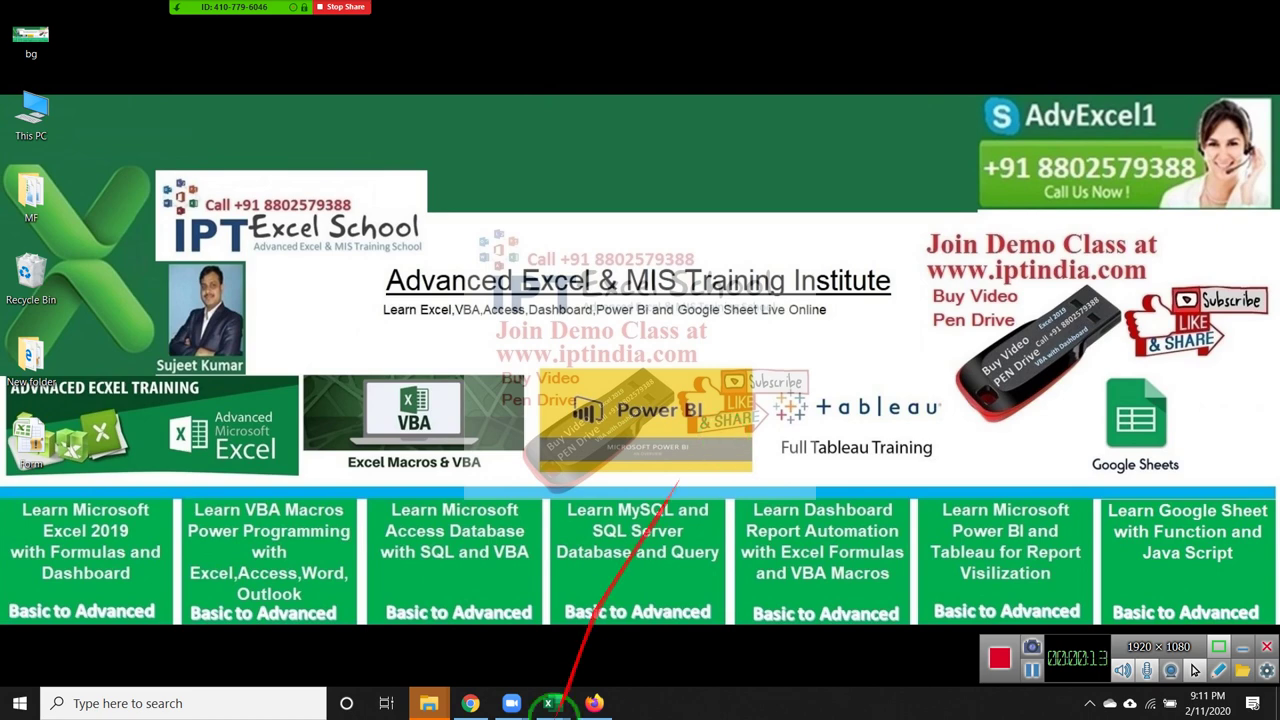
Bring the blank Book3 workbook to the front from the Excel taskbar icon
{"action": "left_click", "coordinate": [548, 705]}
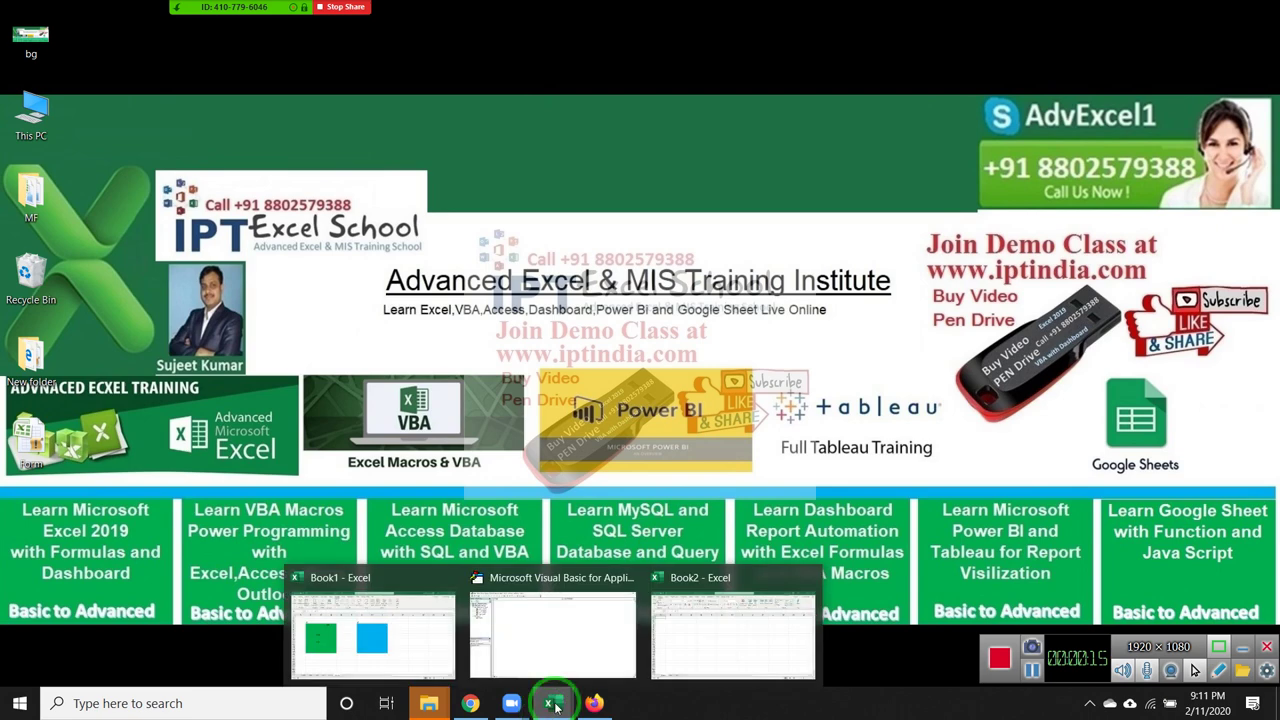
{"action": "left_click", "coordinate": [672, 640]}
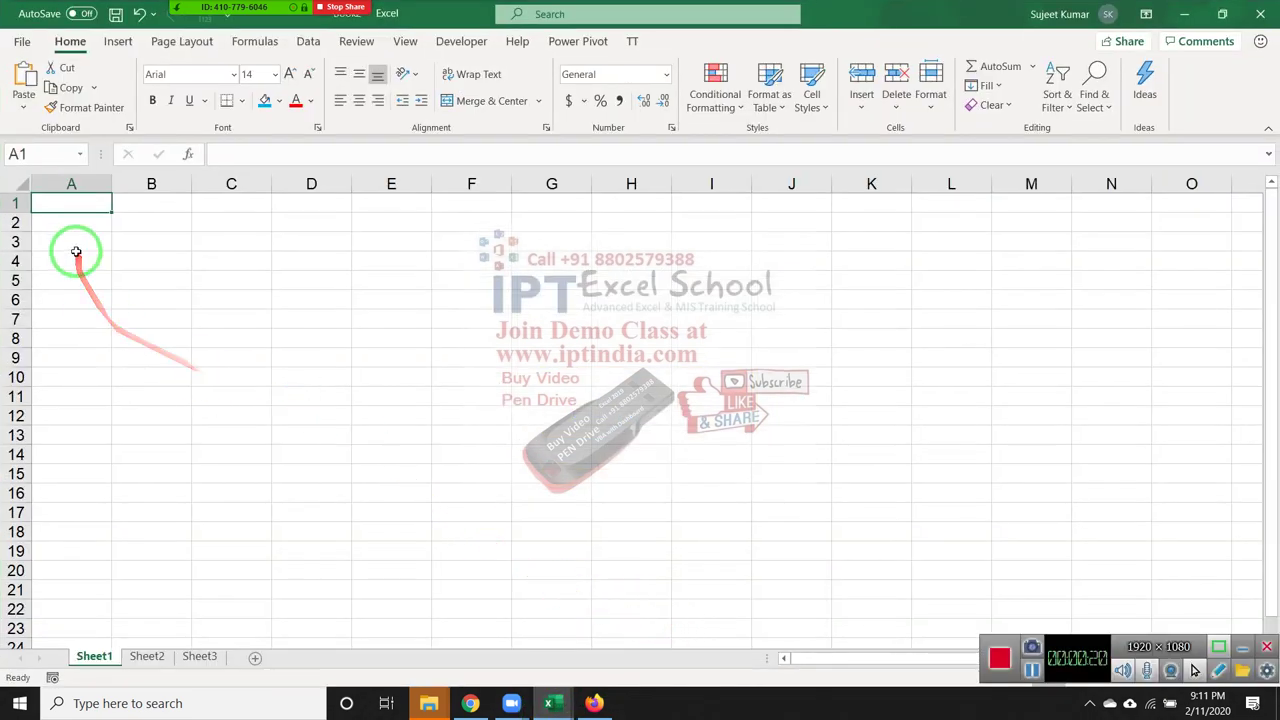
Enter the values 20, 36, 52 and 96 across A3:D3
{"action": "left_click_drag", "start_coordinate": [74, 256], "coordinate": [74, 250]}
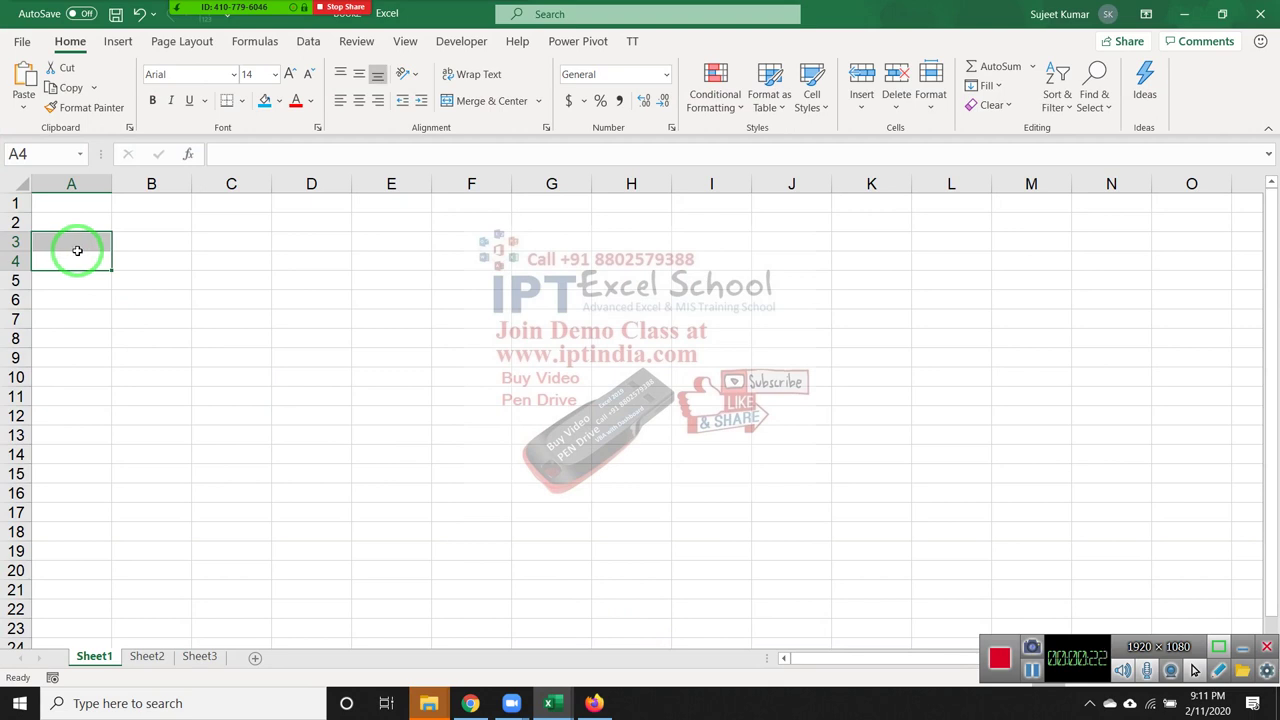
{"action": "left_click", "coordinate": [77, 249]}
{"action": "type", "text": "20"}
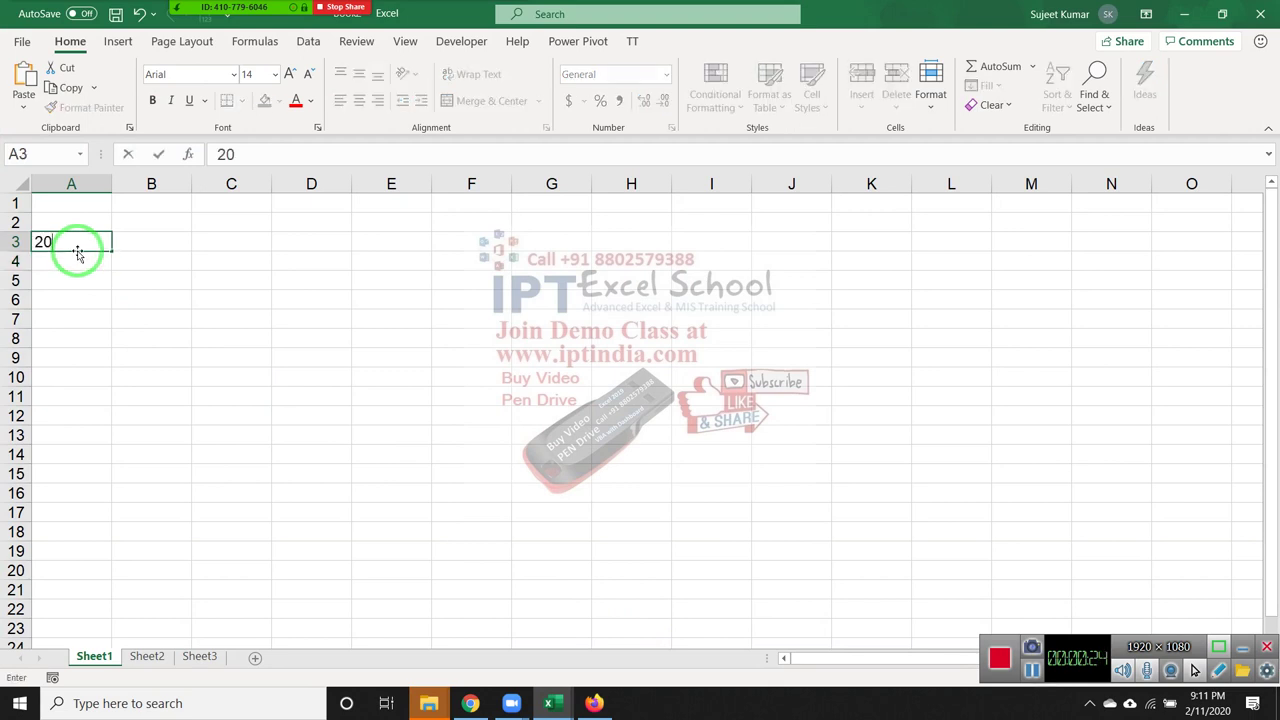
{"action": "key", "text": "Tab"}
{"action": "type", "text": "36"}
{"action": "key", "text": "Tab"}
{"action": "type", "text": "52"}
{"action": "key", "text": "Tab"}
{"action": "type", "text": "9"}
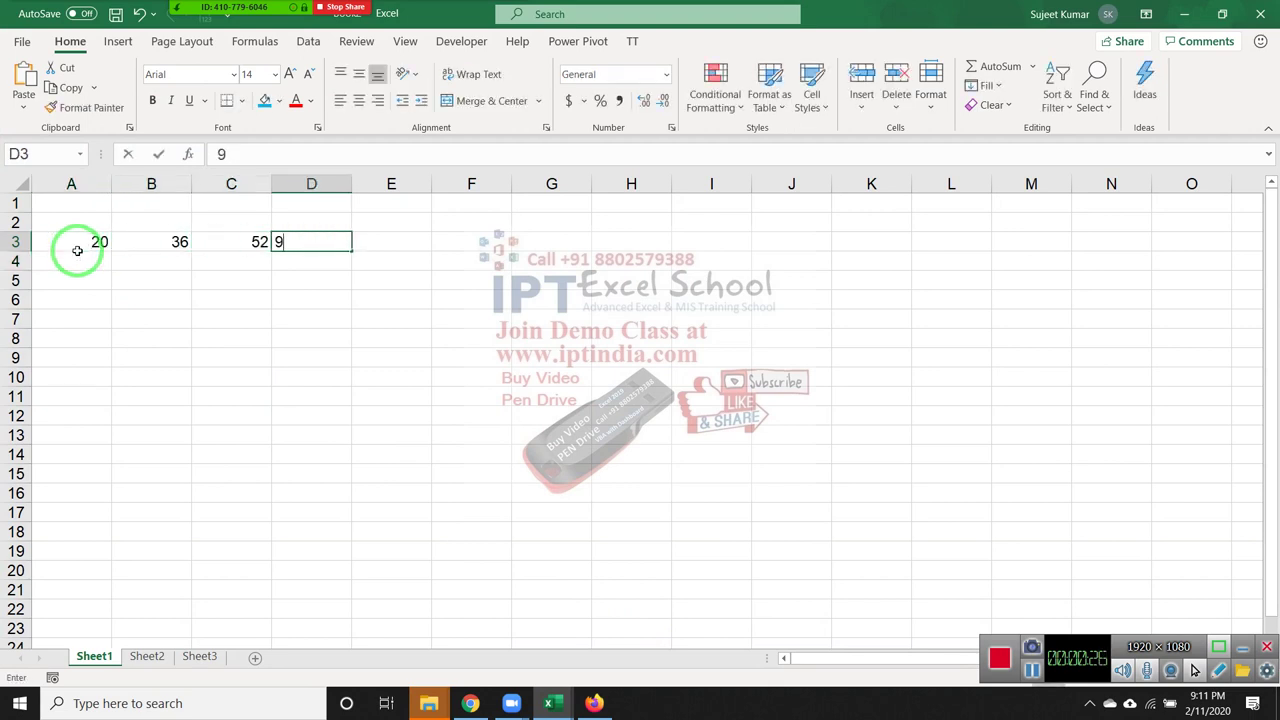
{"action": "type", "text": "6"}
{"action": "key", "text": "Down"}
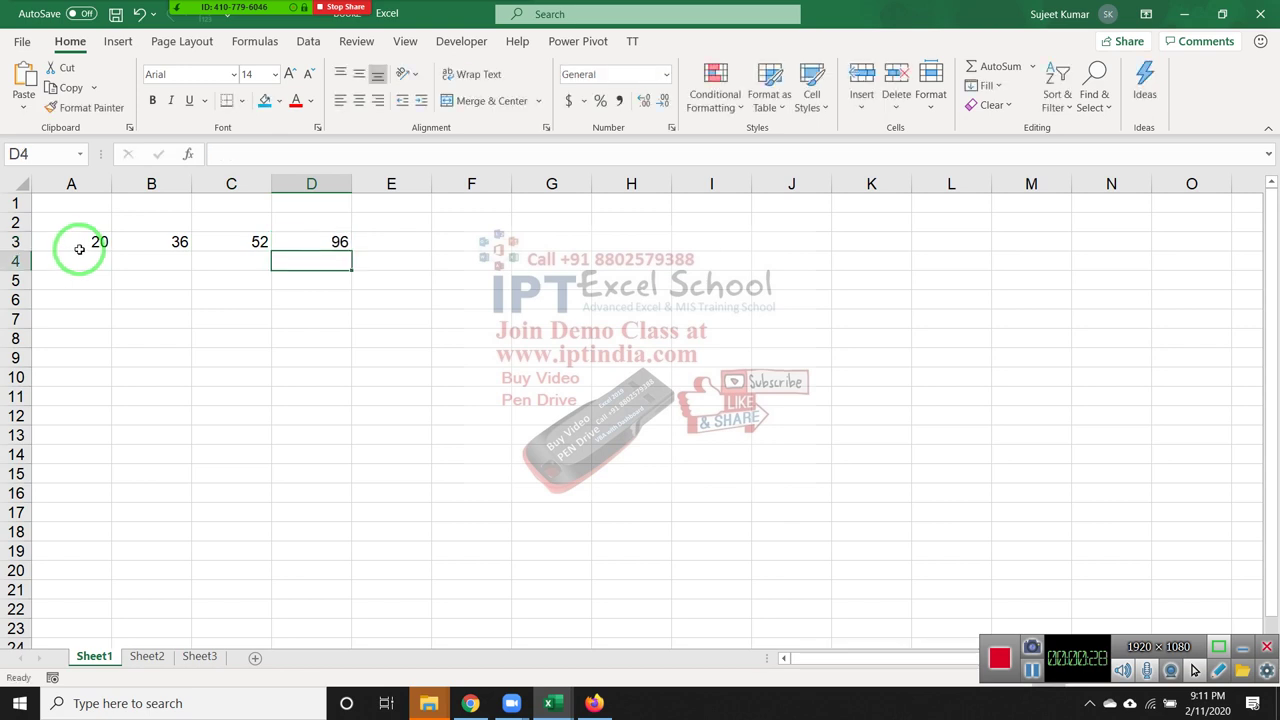
Enter the note *2 in E4, declining Excel's suggested formula correction
{"action": "key", "text": "Right"}
{"action": "type", "text": "="}
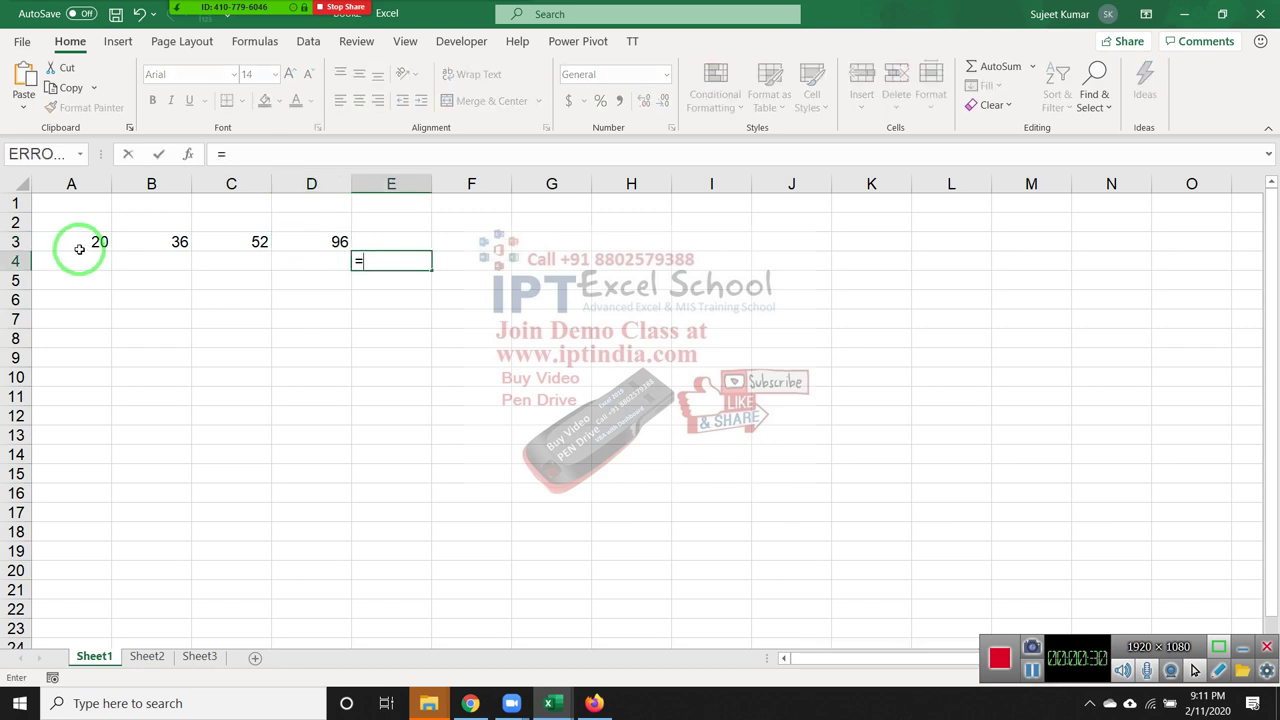
{"action": "type", "text": "*2"}
{"action": "key", "text": "Return"}
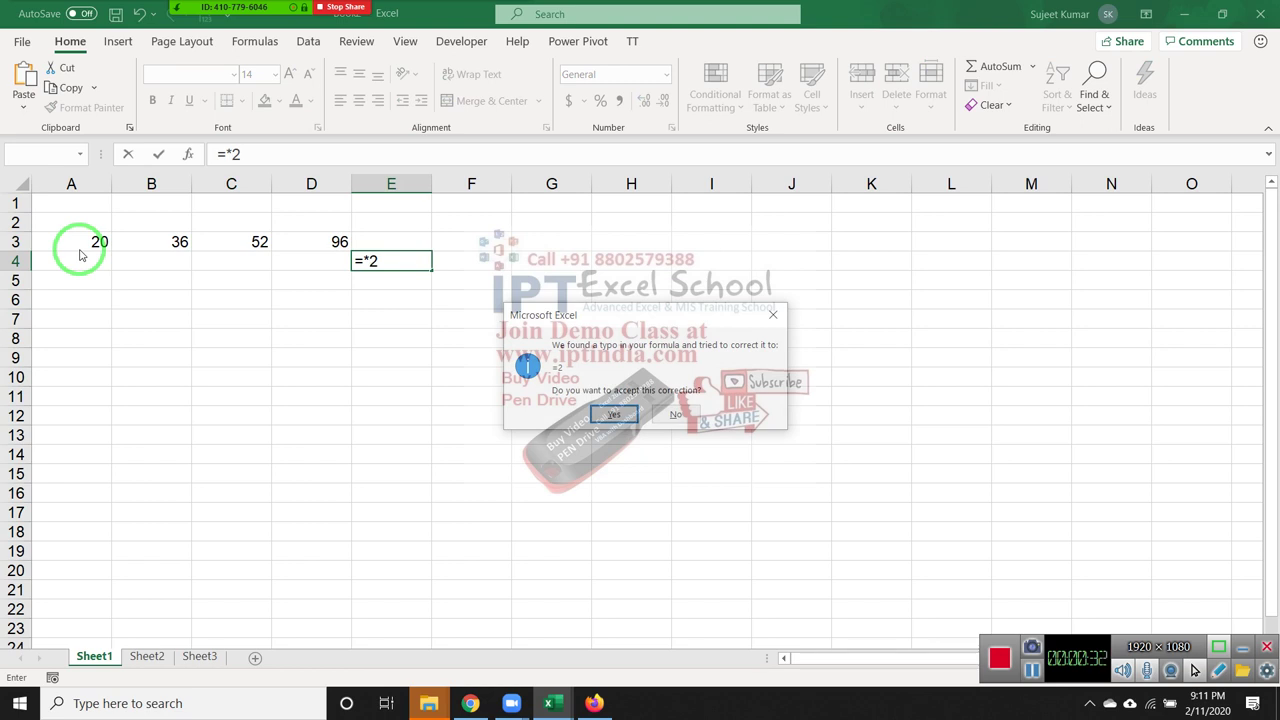
{"action": "key", "text": "Escape"}
{"action": "key", "text": "Escape"}
{"action": "type", "text": "*"}
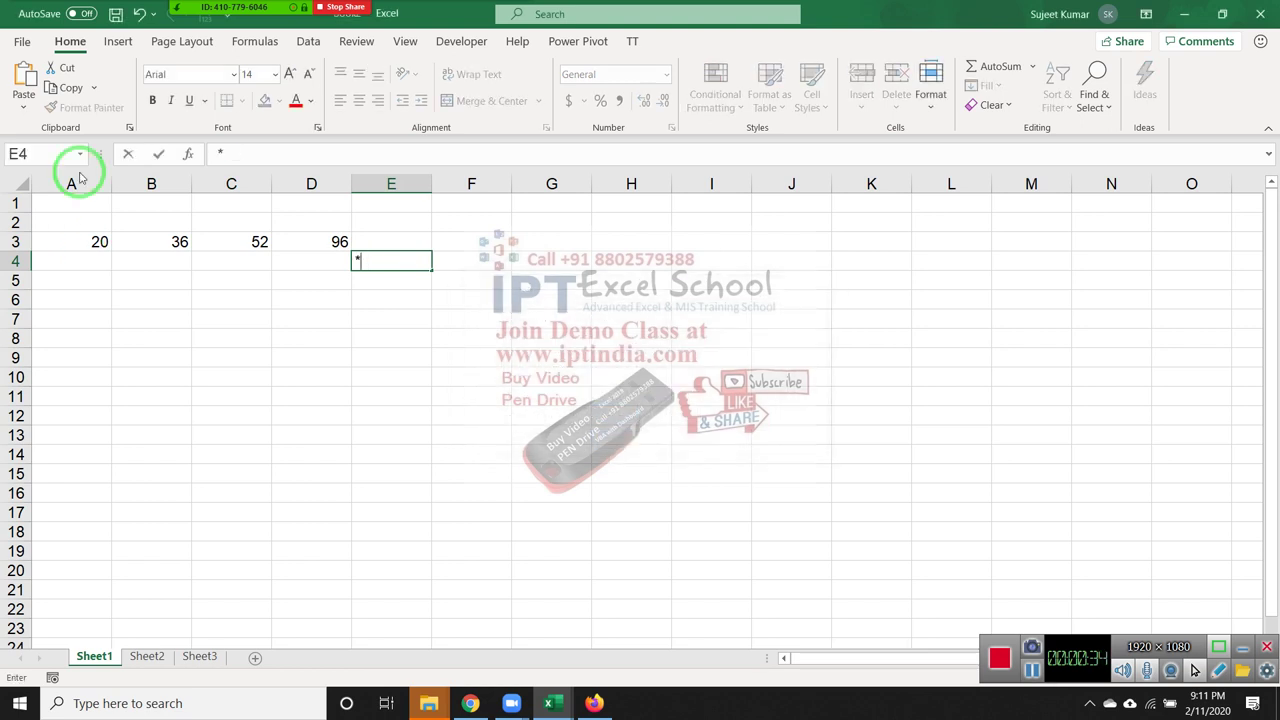
{"action": "type", "text": "2"}
{"action": "key", "text": "Return"}
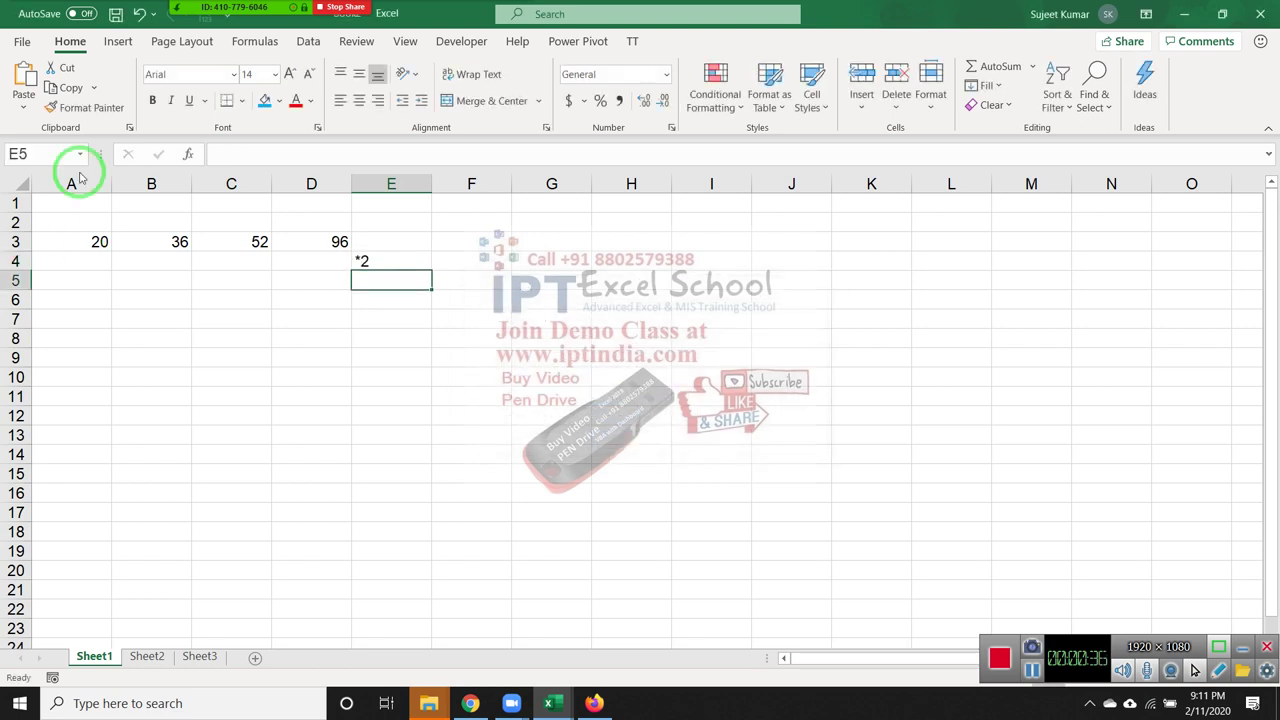
Add the notes *15%, /5 and 60 in E5, E6 and E7
{"action": "key", "text": "alt"}
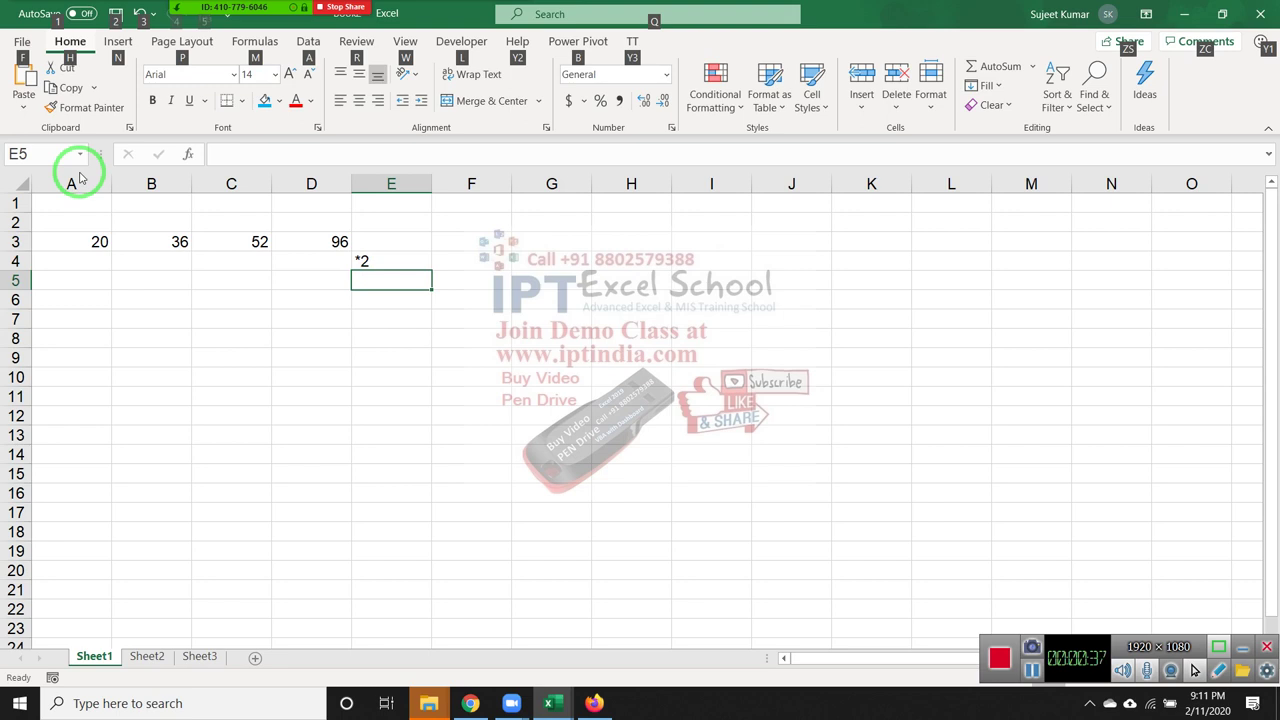
{"action": "double_click", "coordinate": [372, 284]}
{"action": "type", "text": "15"}
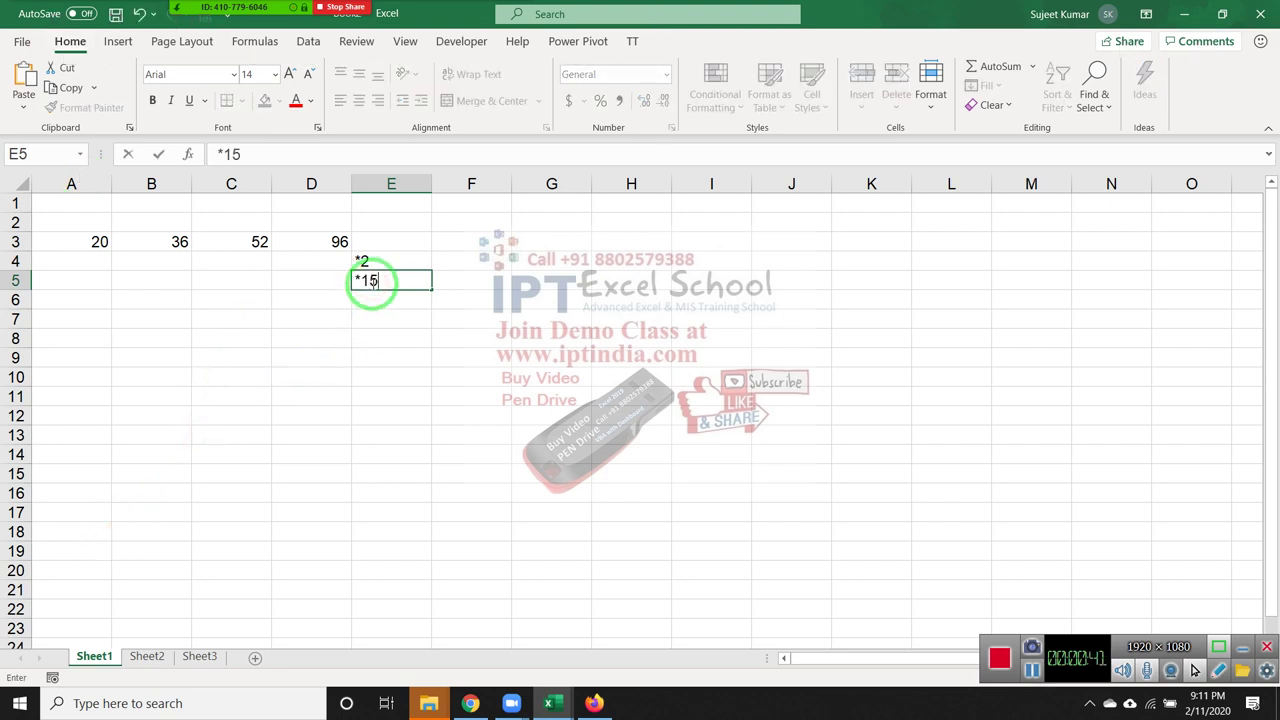
{"action": "type", "text": "%"}
{"action": "key", "text": "Return"}
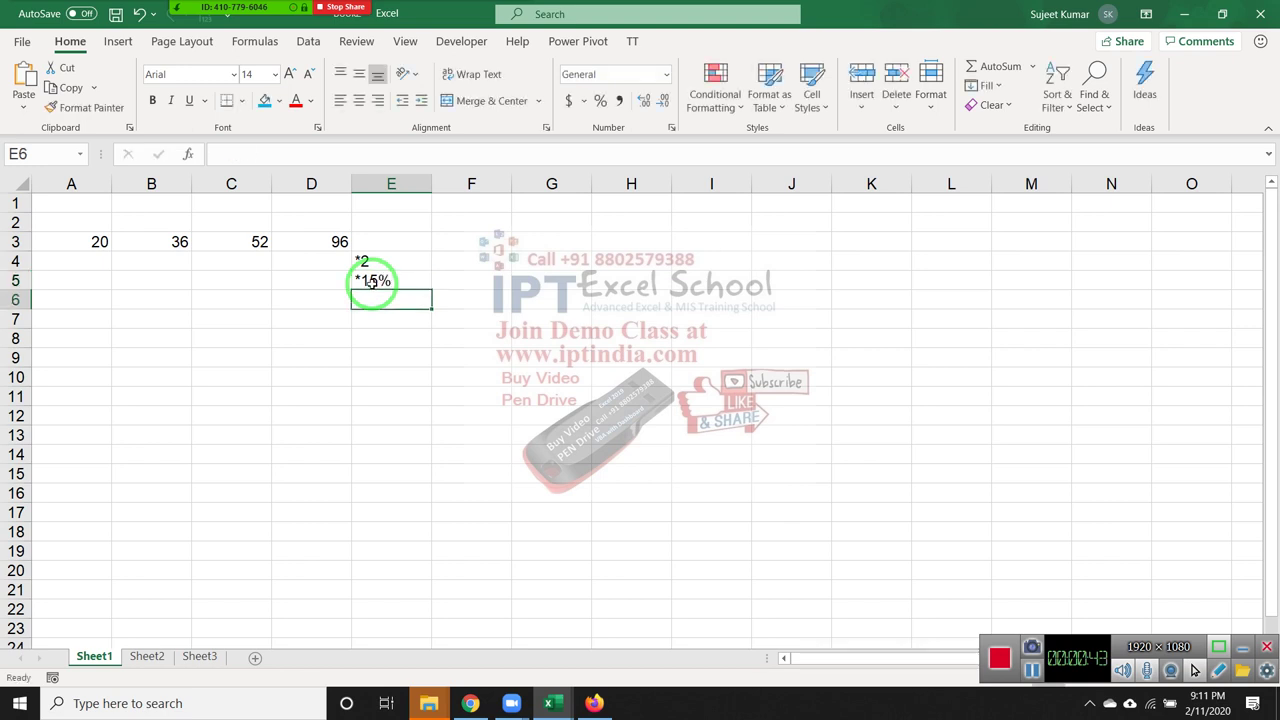
{"action": "key", "text": "alt"}
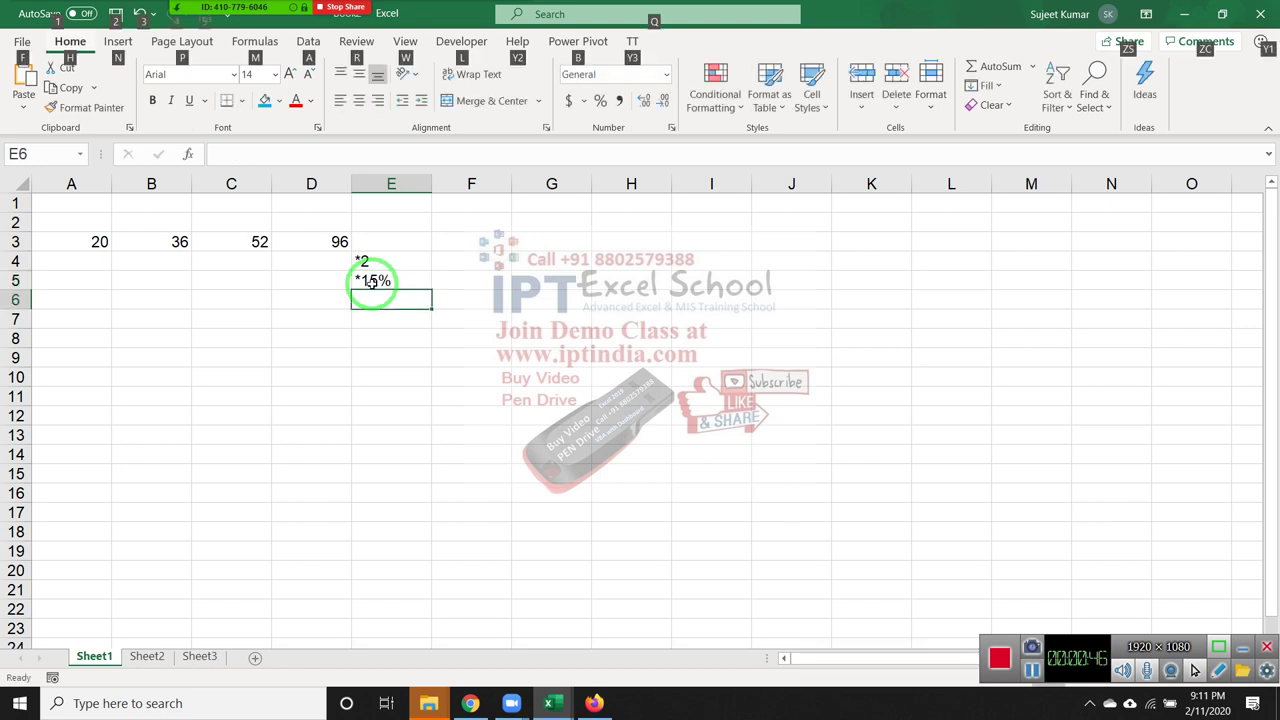
{"action": "key", "text": "Escape"}
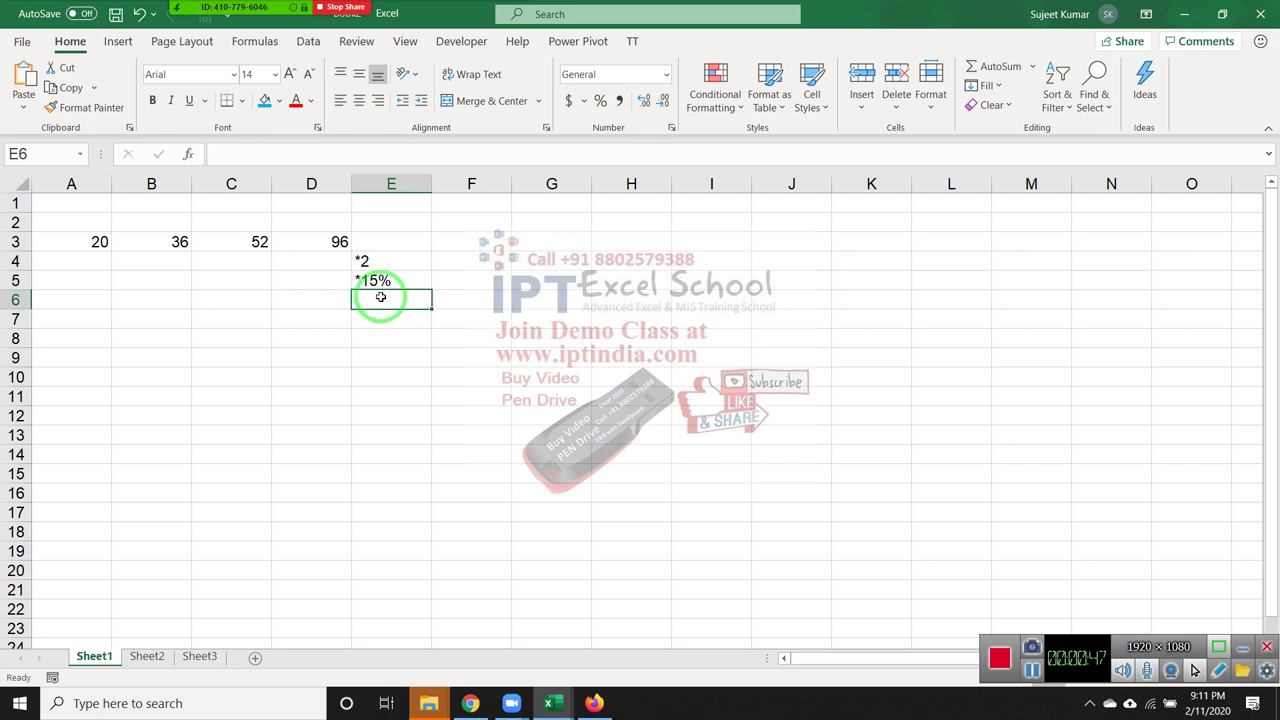
{"action": "type", "text": "/5"}
{"action": "key", "text": "Return"}
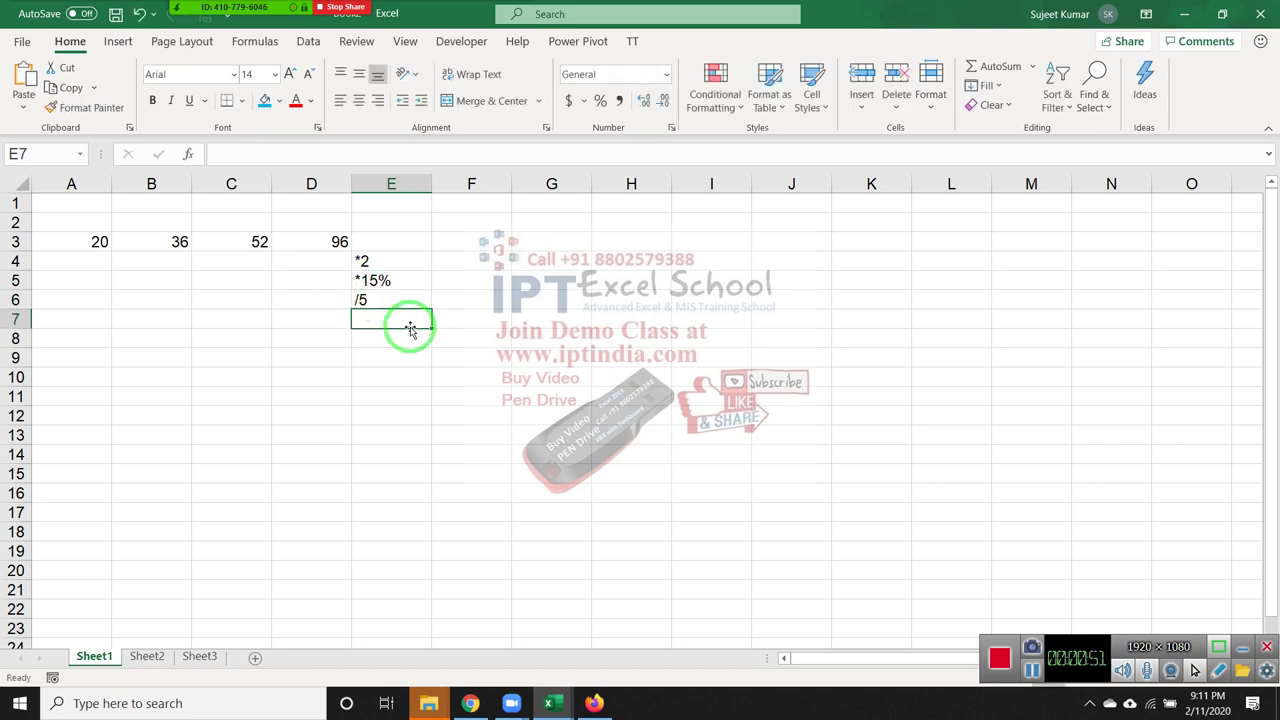
{"action": "type", "text": "+60"}
{"action": "key", "text": "Return"}
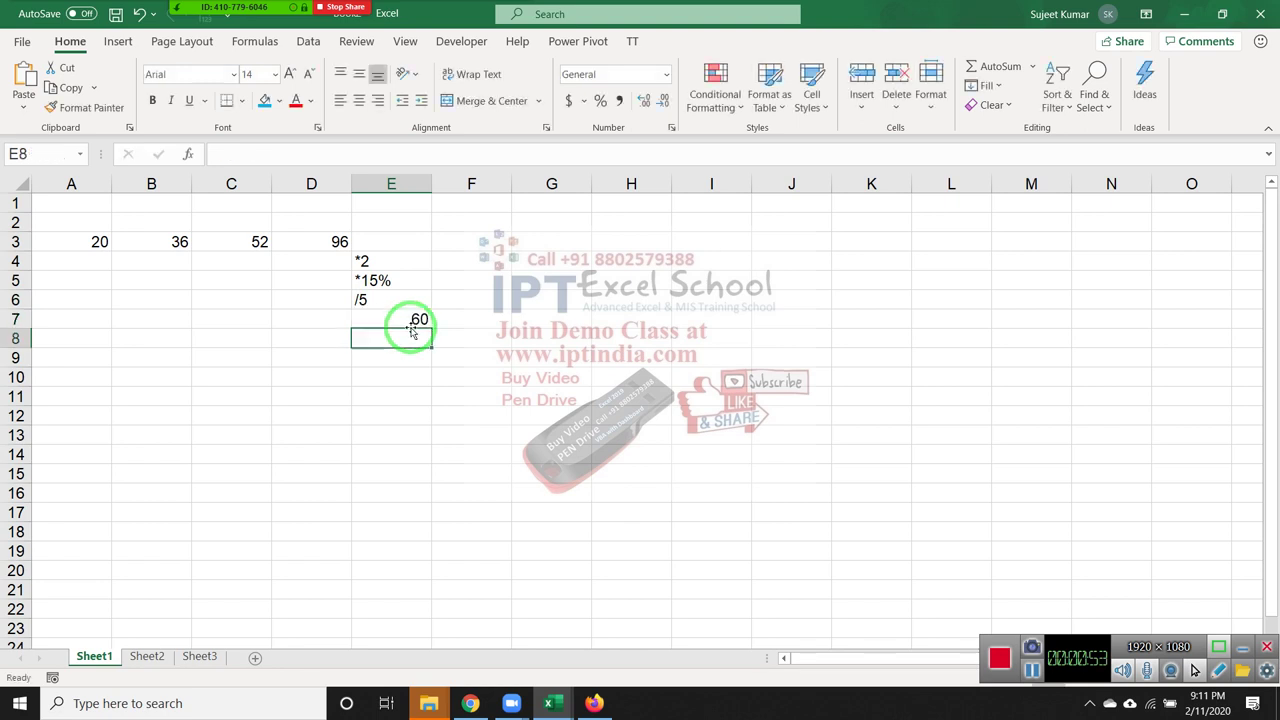
Put the doubling formula =A3*2 in A4 and fill it across to D4
{"action": "left_click", "coordinate": [61, 270]}
{"action": "type", "text": "="}
{"action": "key", "text": "Up"}
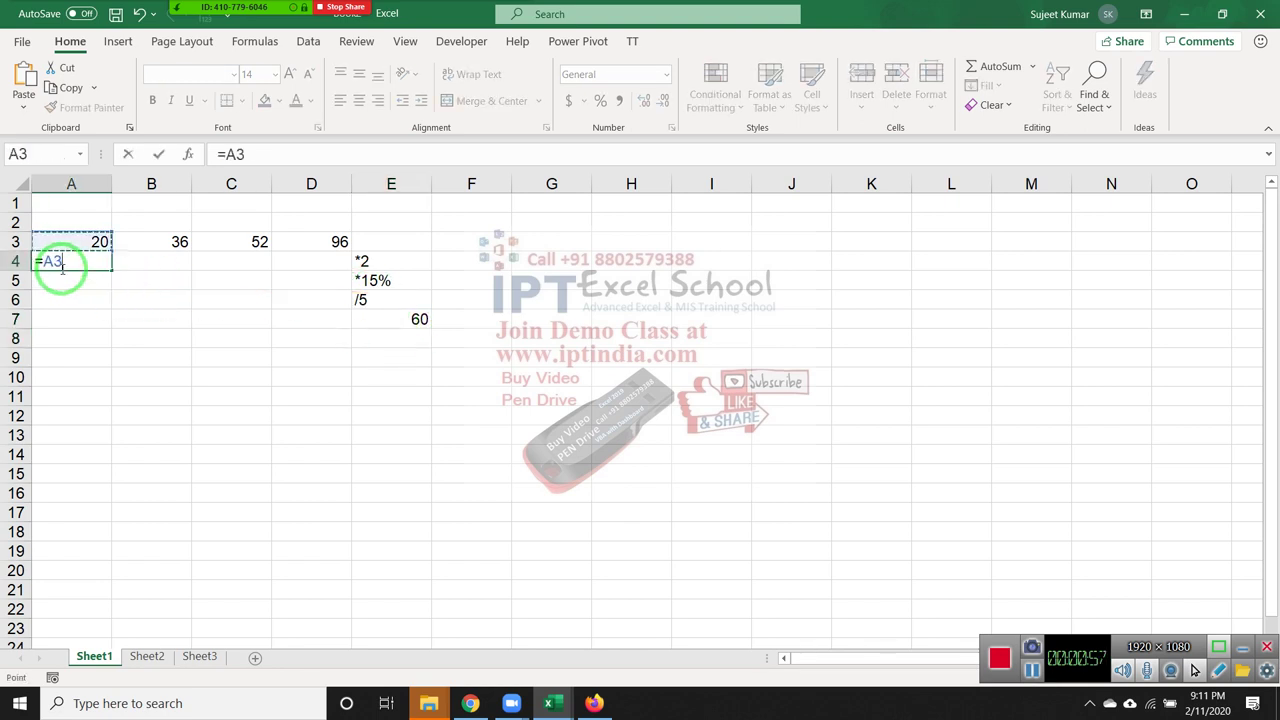
{"action": "type", "text": "/2"}
{"action": "key", "text": "Return"}
{"action": "left_click", "coordinate": [61, 270]}
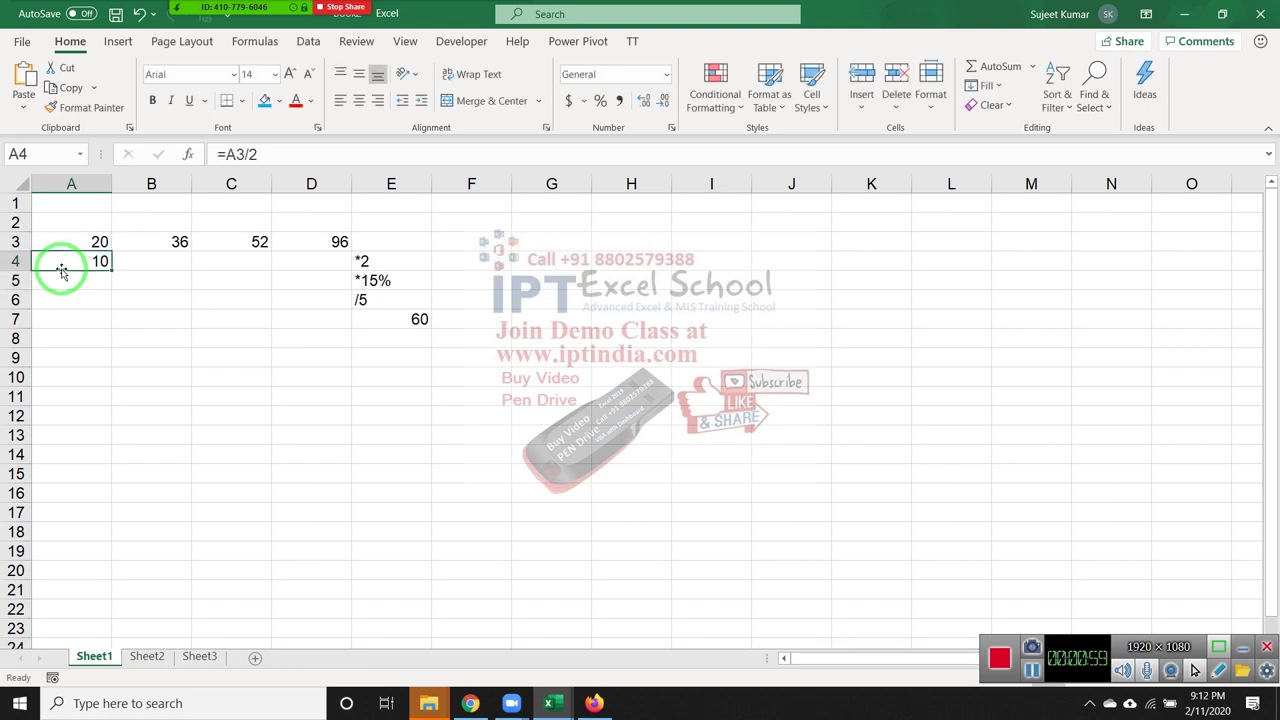
{"action": "type", "text": "="}
{"action": "key", "text": "Up"}
{"action": "type", "text": "*"}
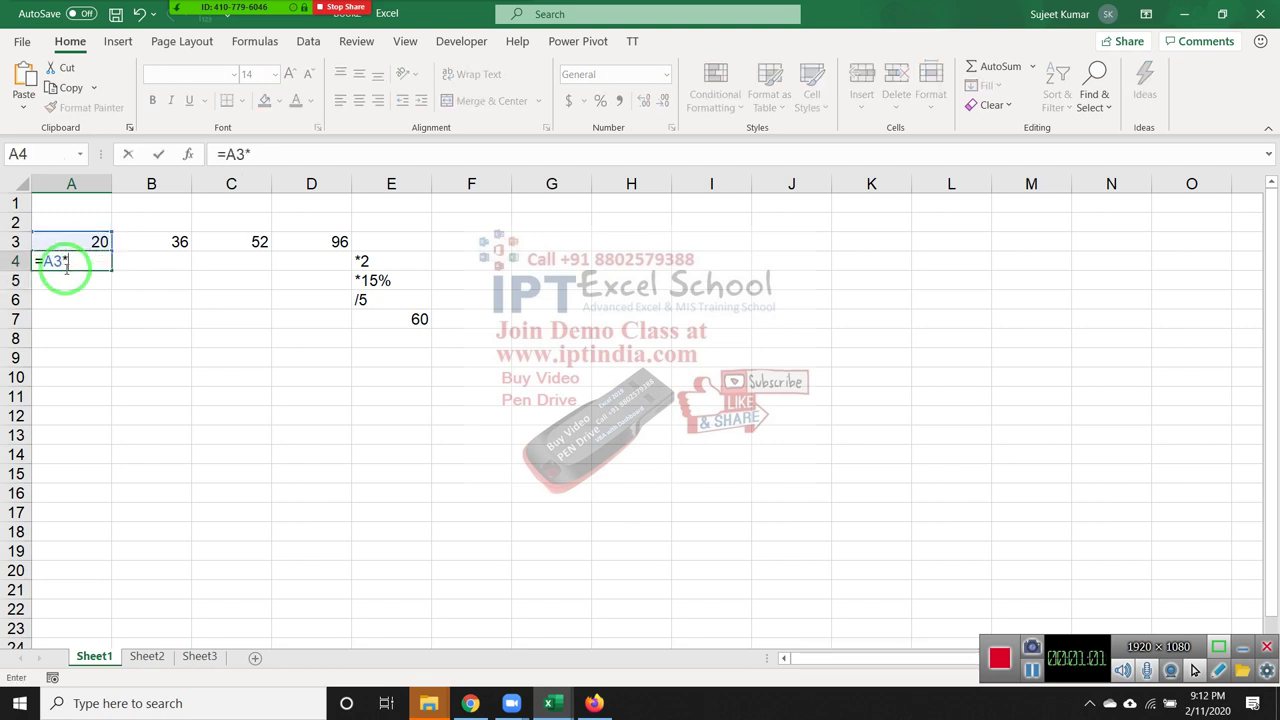
{"action": "type", "text": "2"}
{"action": "key", "text": "Return"}
{"action": "left_click", "coordinate": [65, 270]}
{"action": "key", "text": "shift+Right"}
{"action": "key", "text": "shift+Right"}
{"action": "key", "text": "shift+Right"}
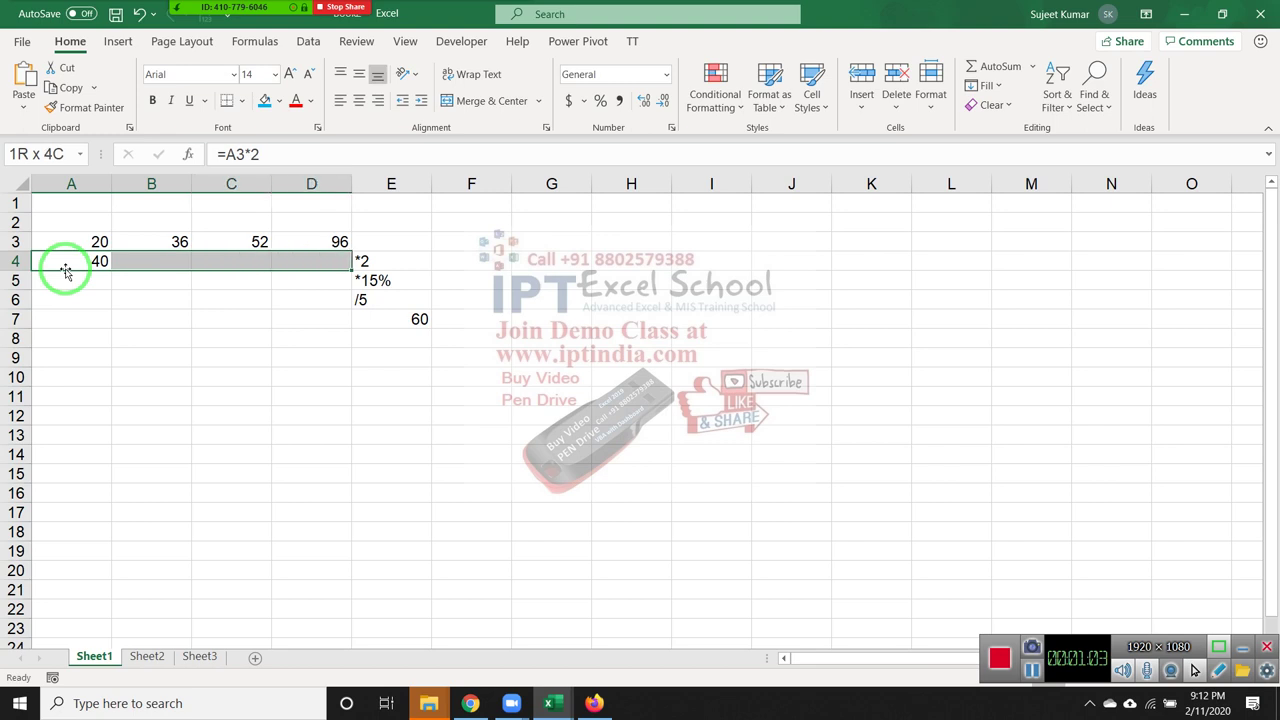
{"action": "key", "text": "ctrl+r"}
Put =A4*15% in A5 and fill it across to D5
{"action": "left_click", "coordinate": [65, 272]}
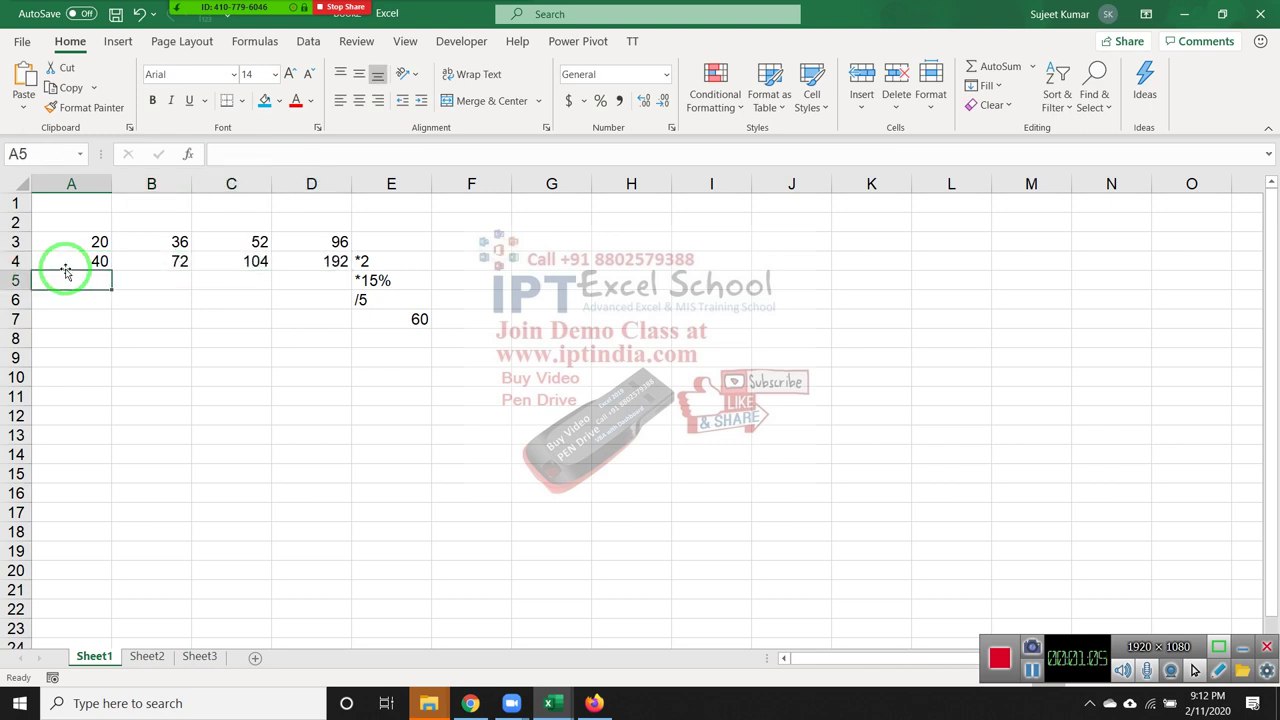
{"action": "type", "text": "="}
{"action": "key", "text": "Up"}
{"action": "type", "text": "*15"}
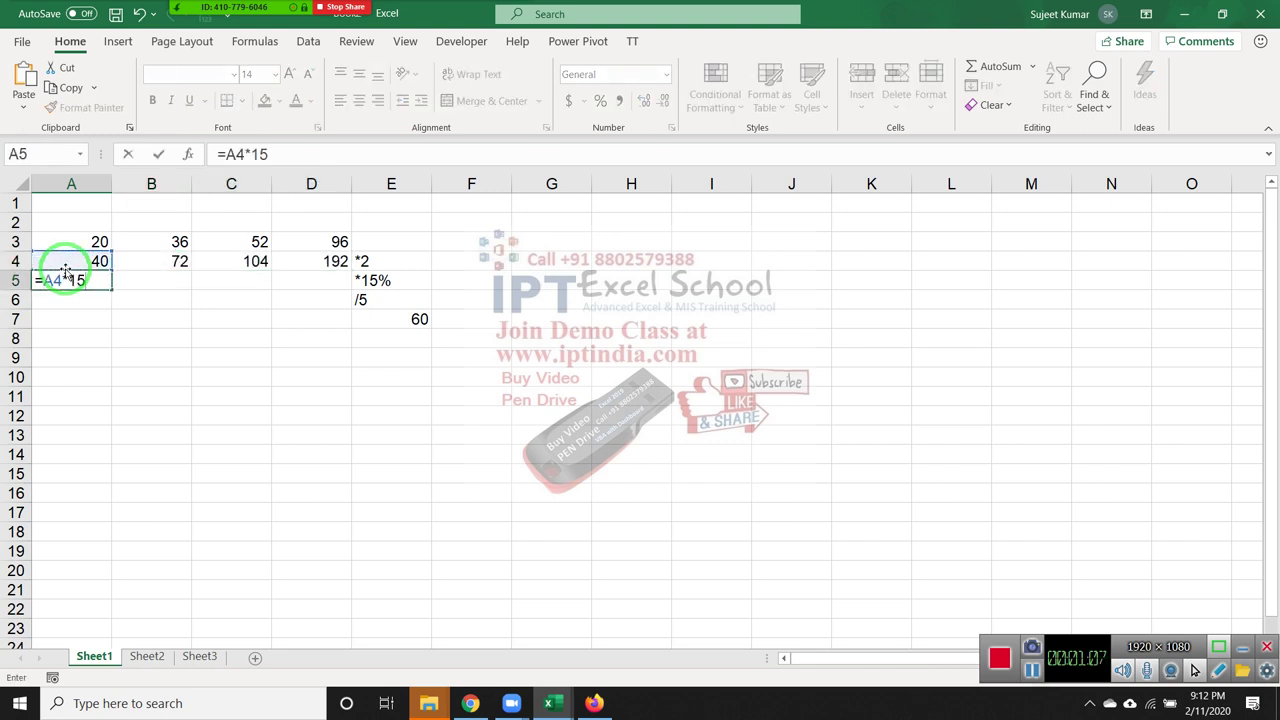
{"action": "type", "text": "%"}
{"action": "key", "text": "Return"}
{"action": "left_click", "coordinate": [66, 273]}
{"action": "key", "text": "shift+Right"}
{"action": "key", "text": "shift+Right"}
{"action": "key", "text": "shift+Right"}
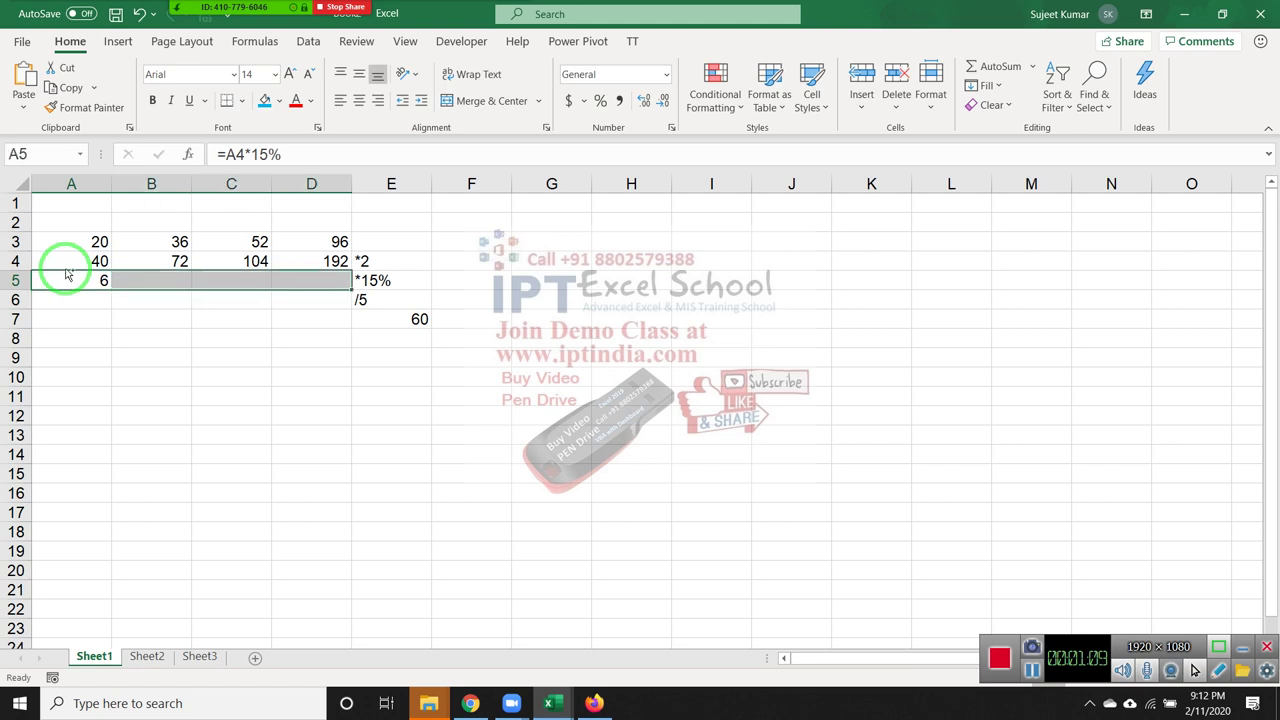
{"action": "key", "text": "ctrl+r"}
Enter =A5/5 in A6, then fill row 6 down from the row above
{"action": "key", "text": "Down"}
{"action": "type", "text": "="}
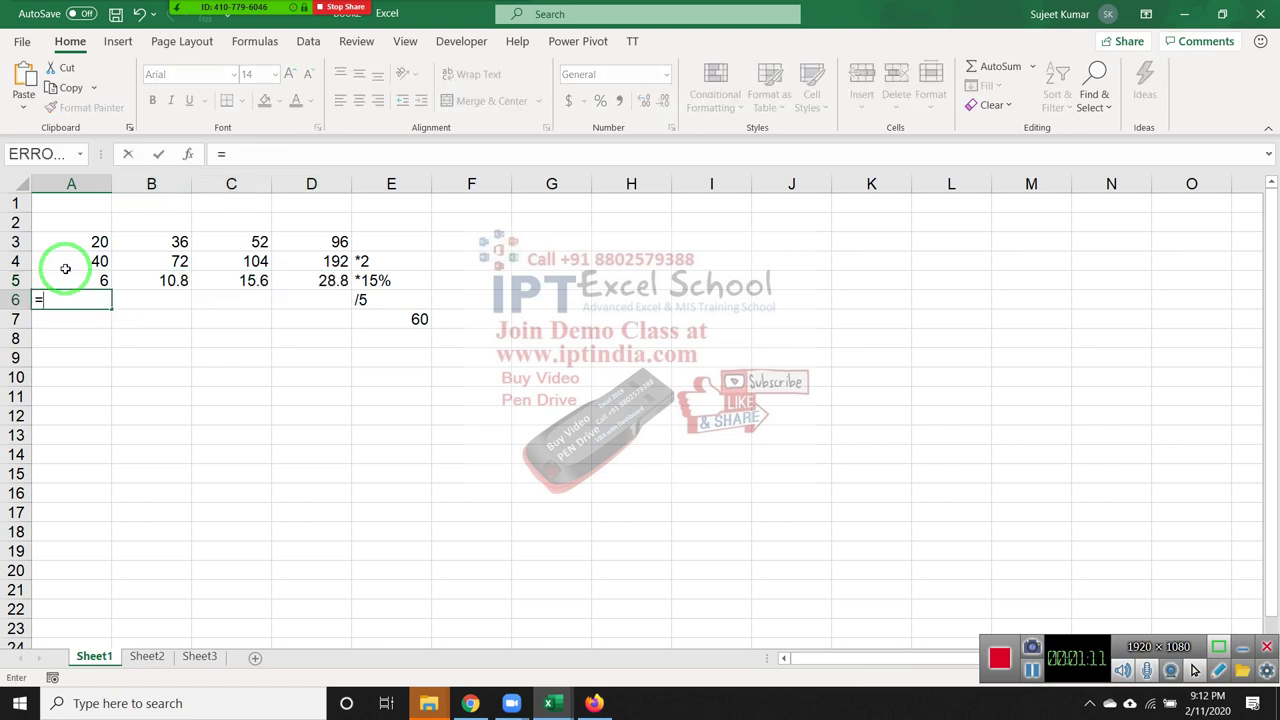
{"action": "key", "text": "Up"}
{"action": "type", "text": "/5"}
{"action": "key", "text": "Return"}
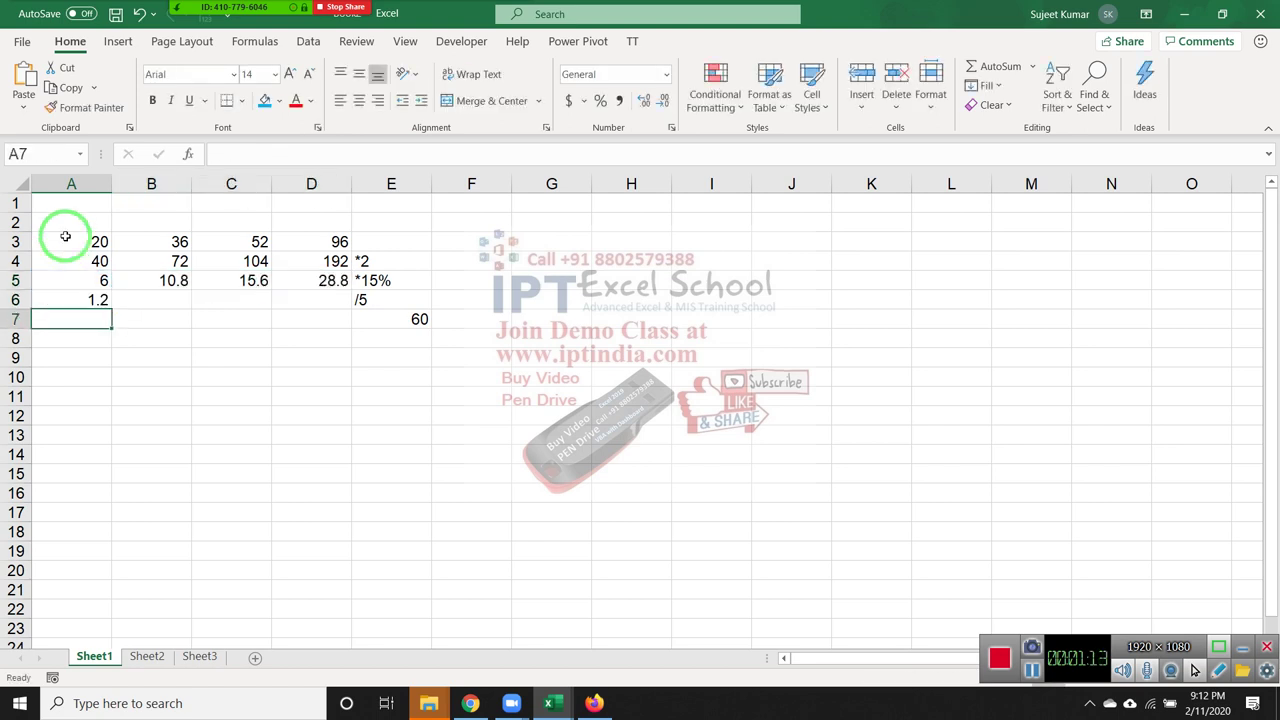
{"action": "key", "text": "Up"}
{"action": "key", "text": "shift+Right"}
{"action": "key", "text": "shift+Right"}
{"action": "key", "text": "shift+Right"}
{"action": "key", "text": "ctrl+d"}
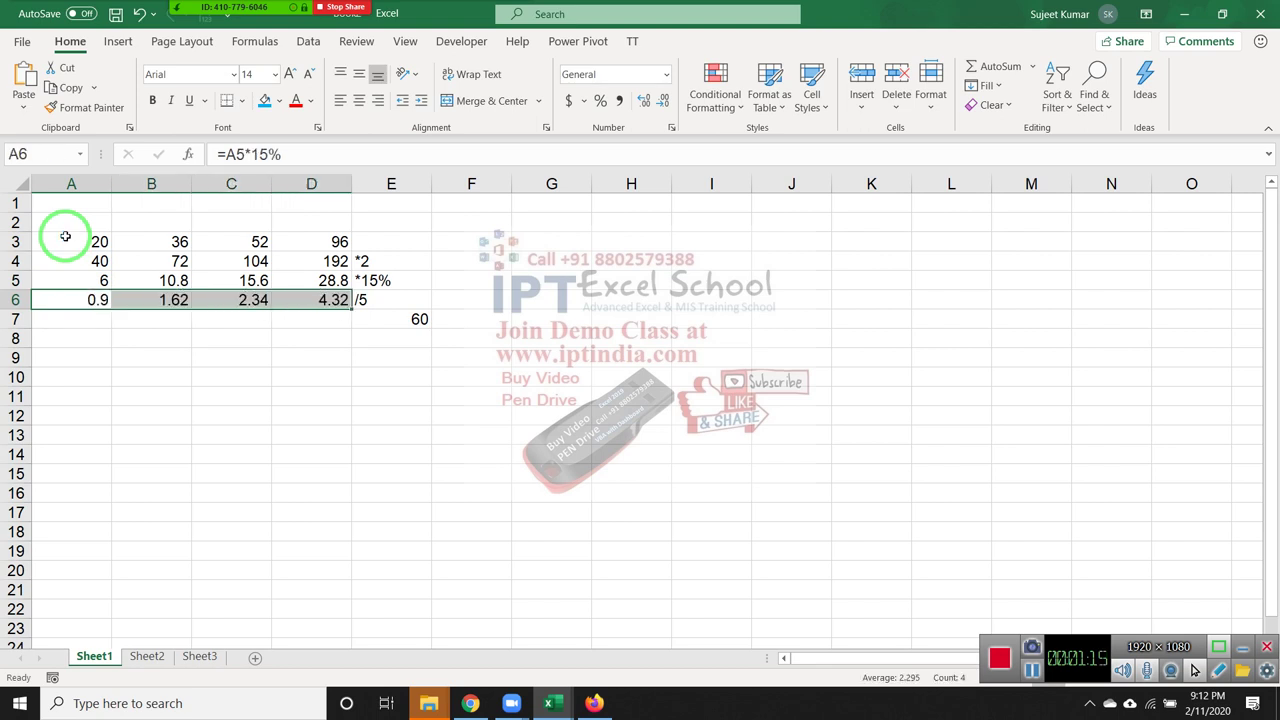
{"action": "key", "text": "Down"}
{"action": "type", "text": "="}
{"action": "key", "text": "Up"}
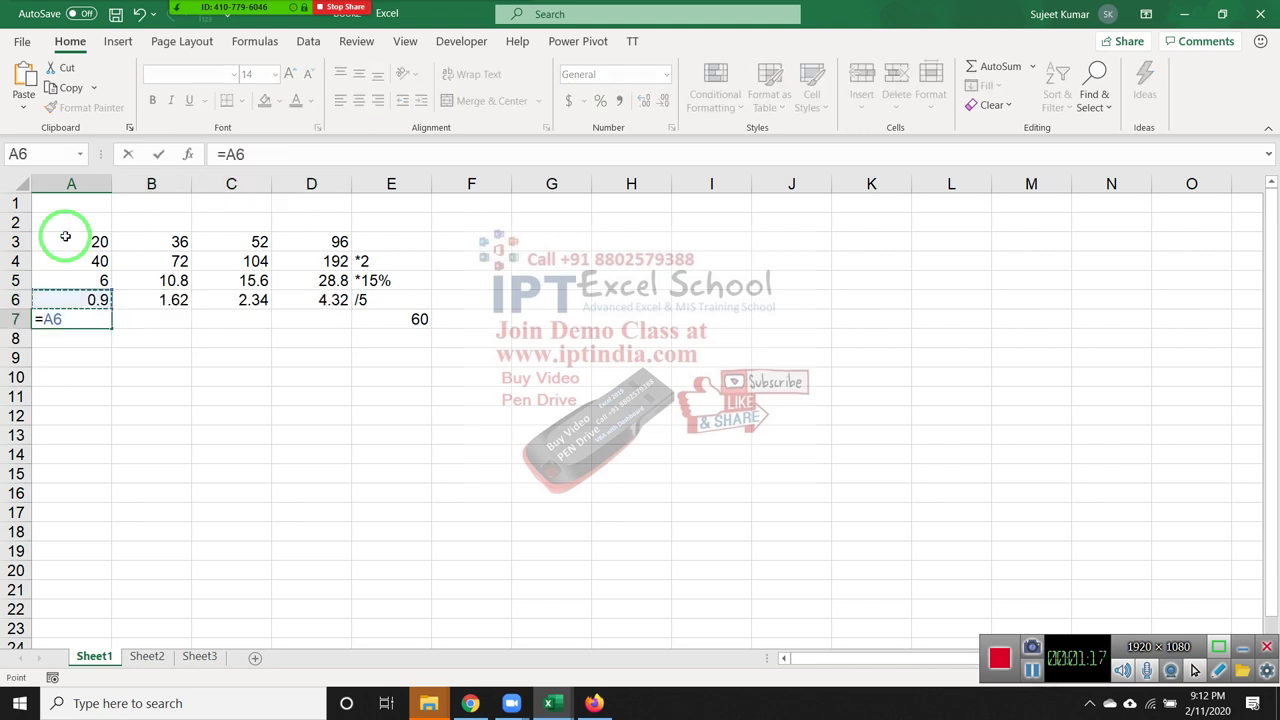
{"action": "key", "text": "Escape"}
Re-enter =A5/5 in A6 and copy it across row 6 to D6
{"action": "key", "text": "Up"}
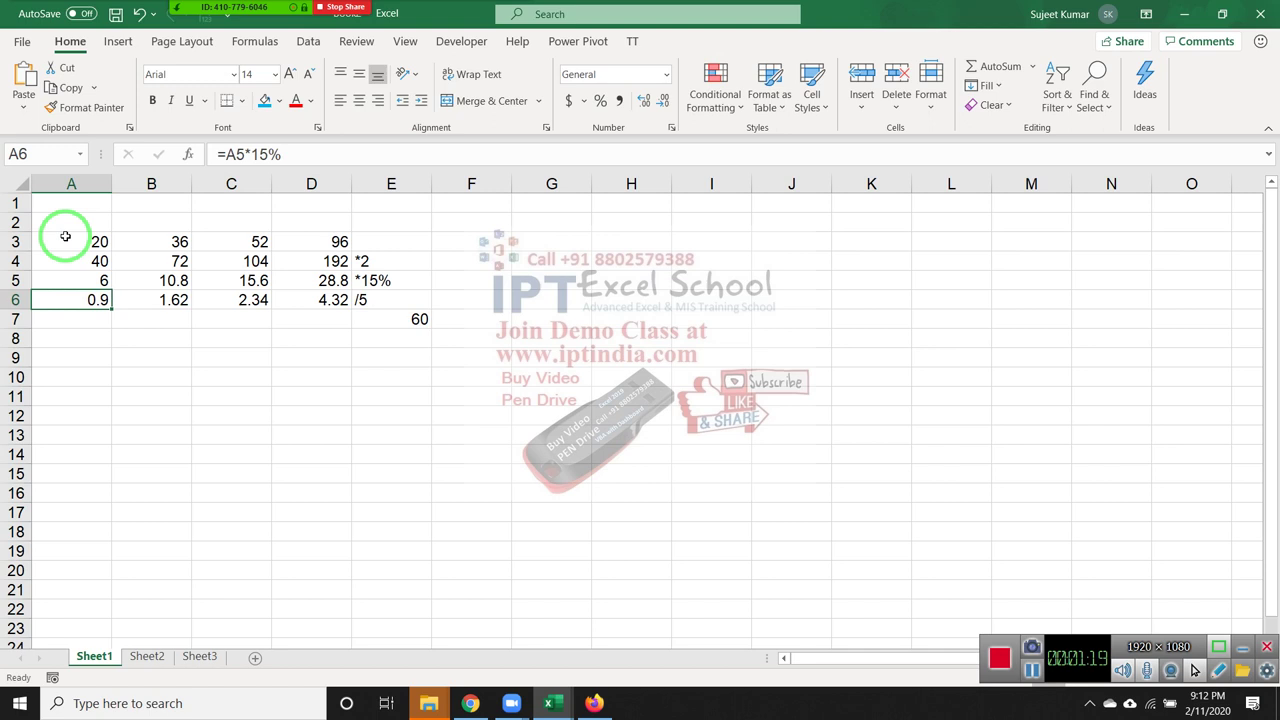
{"action": "key", "text": "Up"}
{"action": "key", "text": "Down"}
{"action": "type", "text": "="}
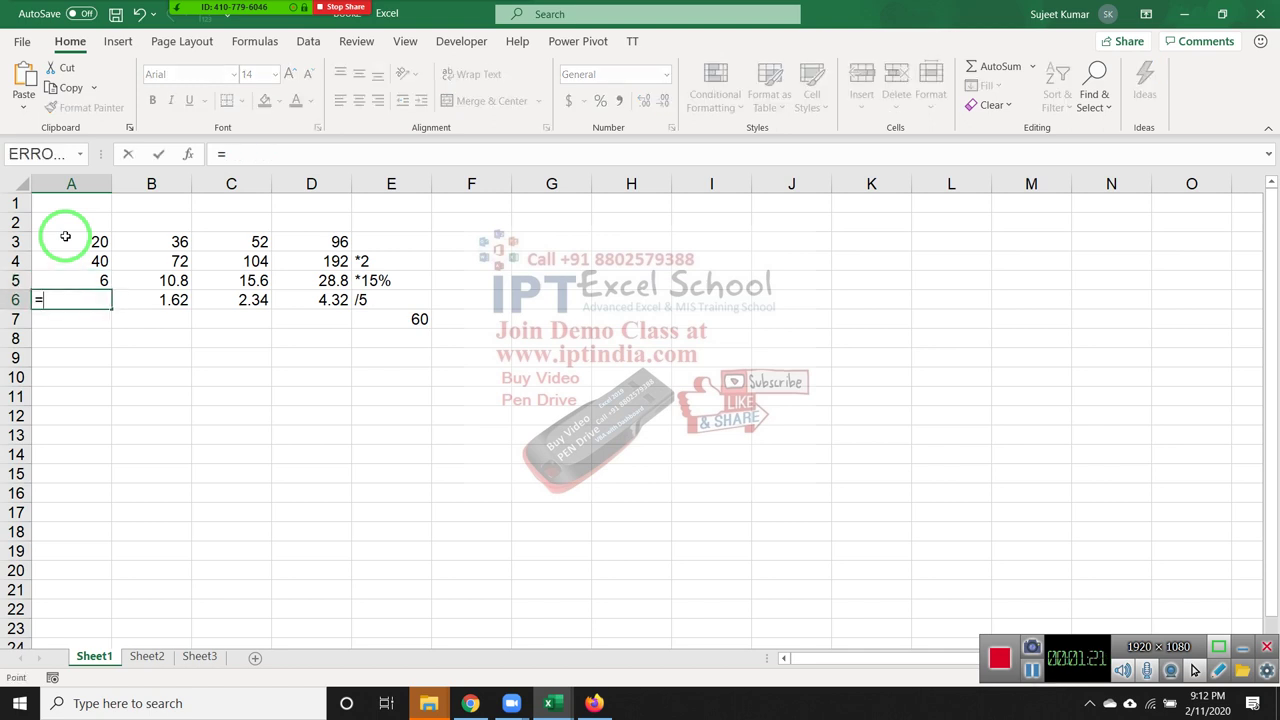
{"action": "key", "text": "Up"}
{"action": "type", "text": "/1"}
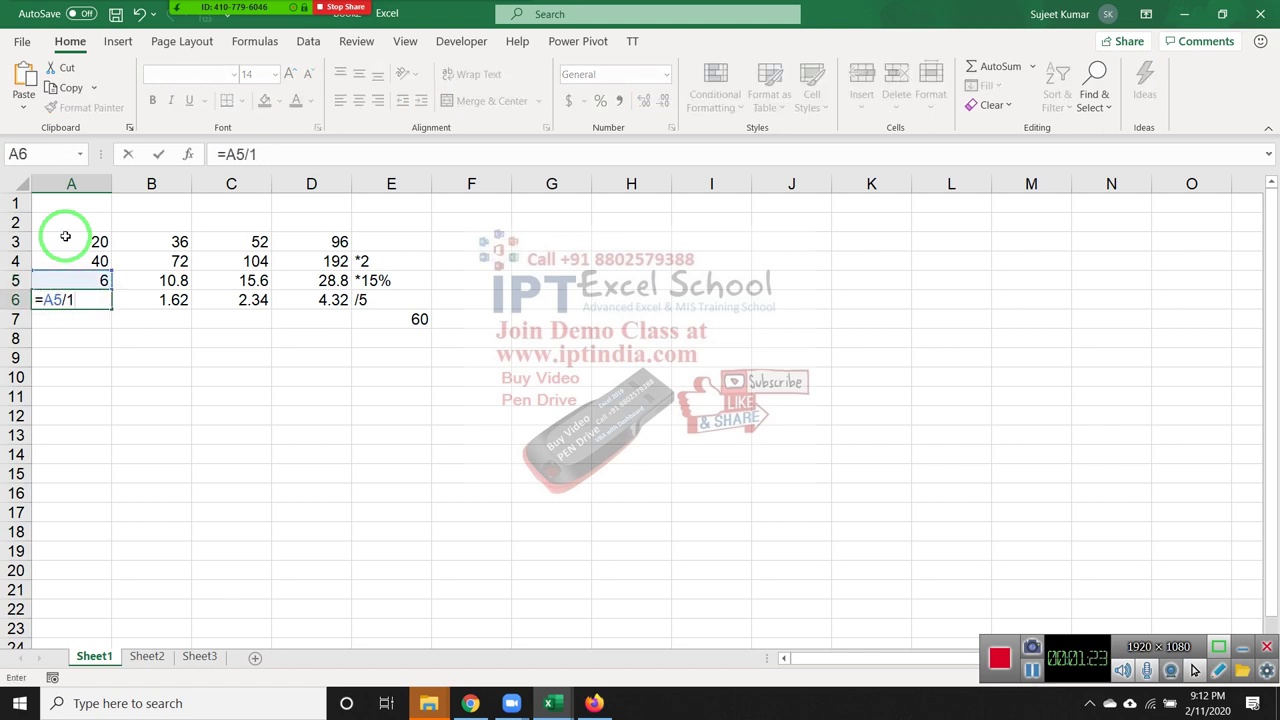
{"action": "key", "text": "BackSpace"}
{"action": "type", "text": "5"}
{"action": "key", "text": "Up"}
{"action": "key", "text": "Down"}
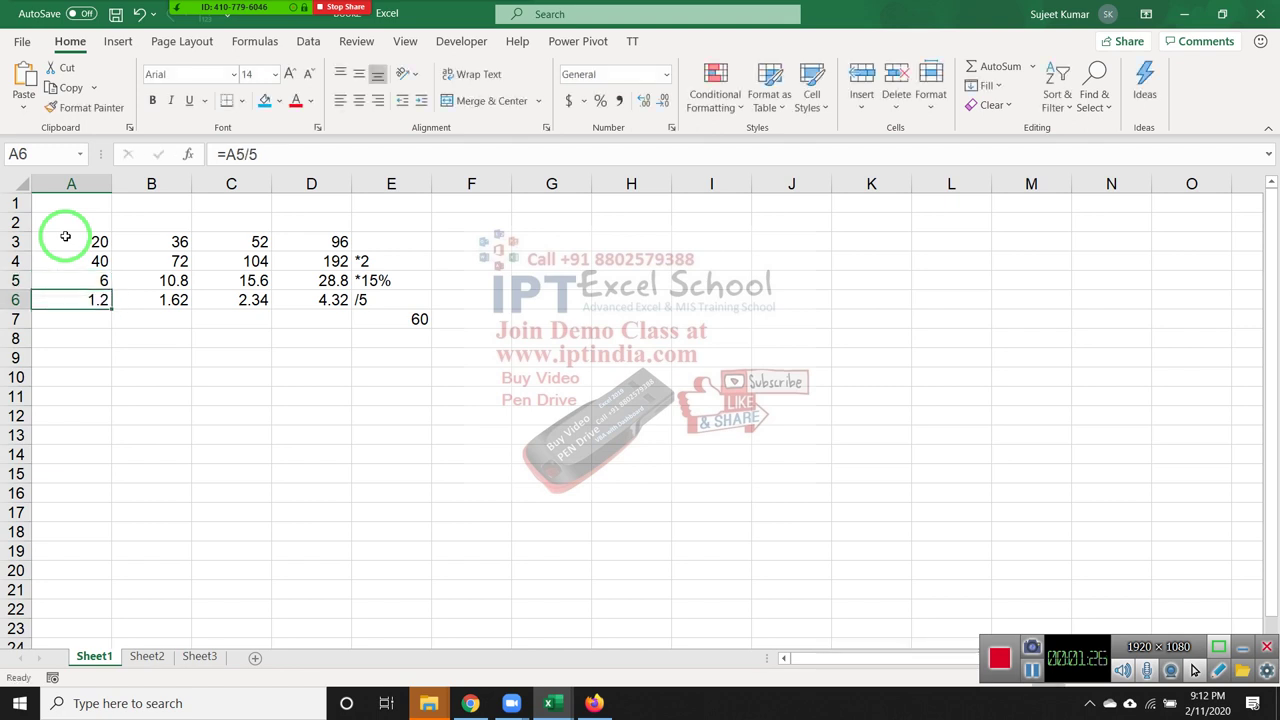
{"action": "key", "text": "shift+Right"}
{"action": "key", "text": "shift+Right"}
{"action": "key", "text": "shift+Right"}
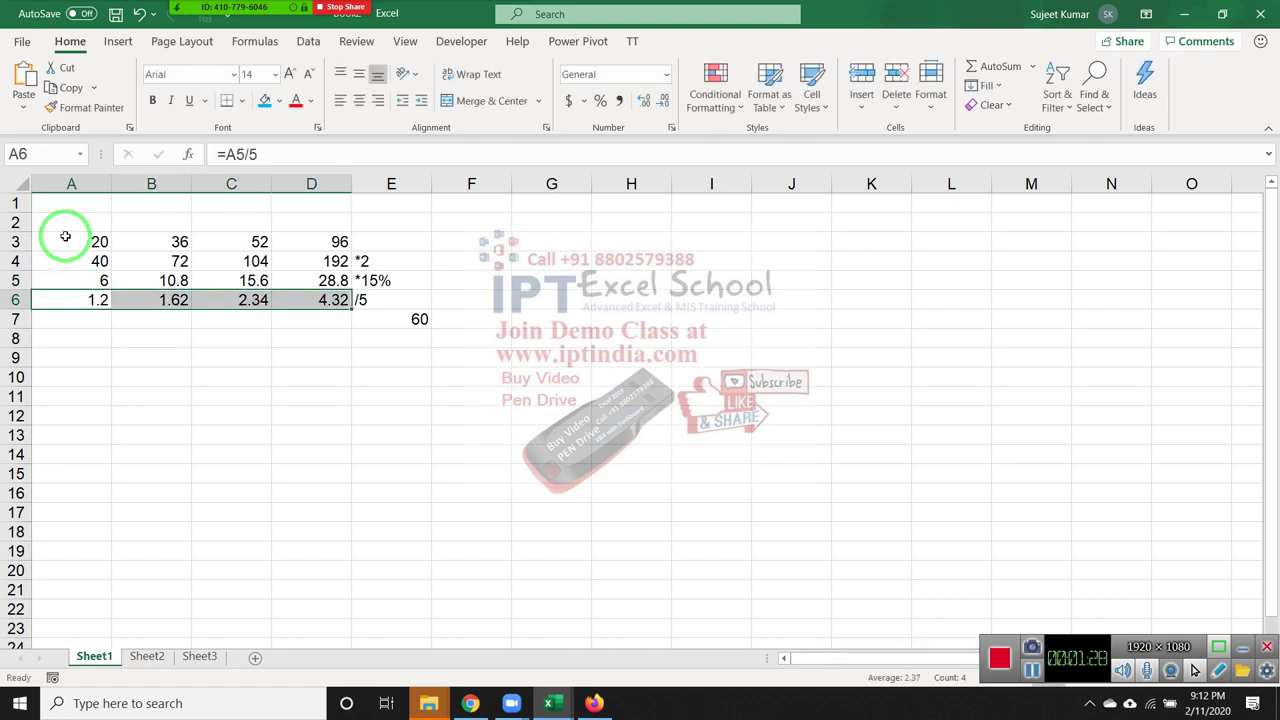
{"action": "key", "text": "ctrl+r"}
Add =A6+60 in A7 and fill it across to D7, ending at 65.76
{"action": "key", "text": "Down"}
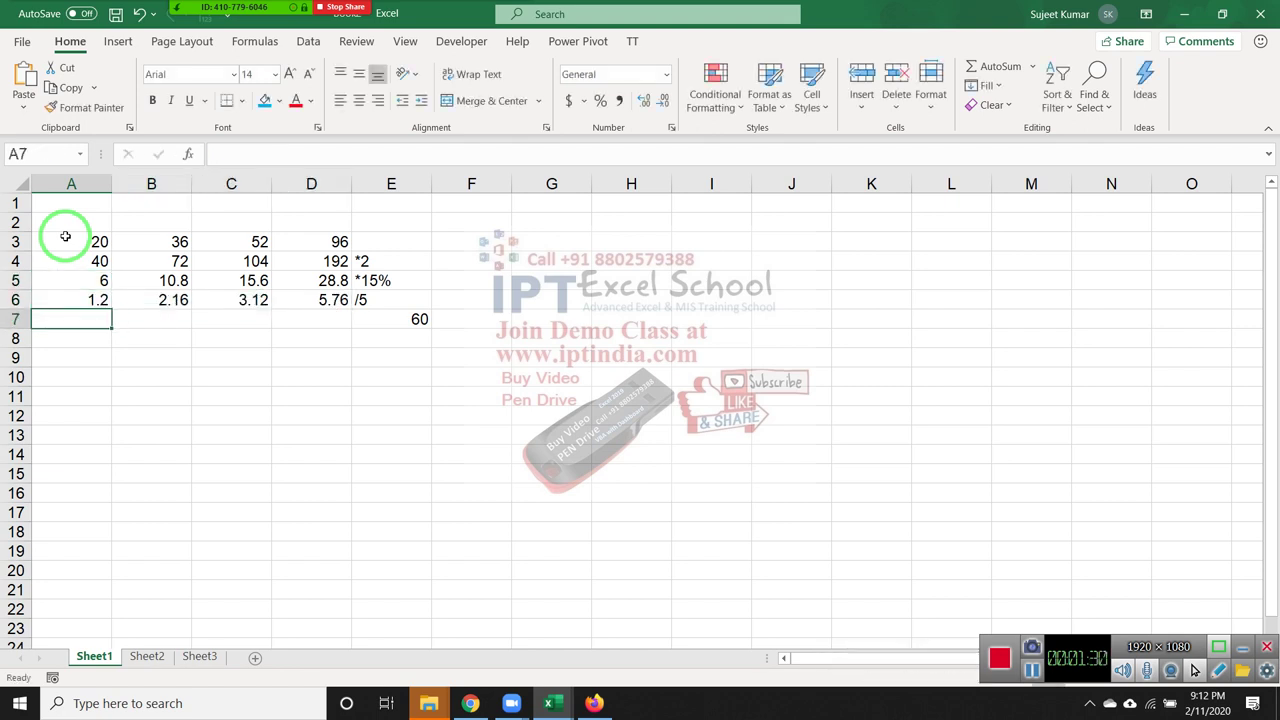
{"action": "type", "text": "="}
{"action": "key", "text": "Up"}
{"action": "type", "text": "+"}
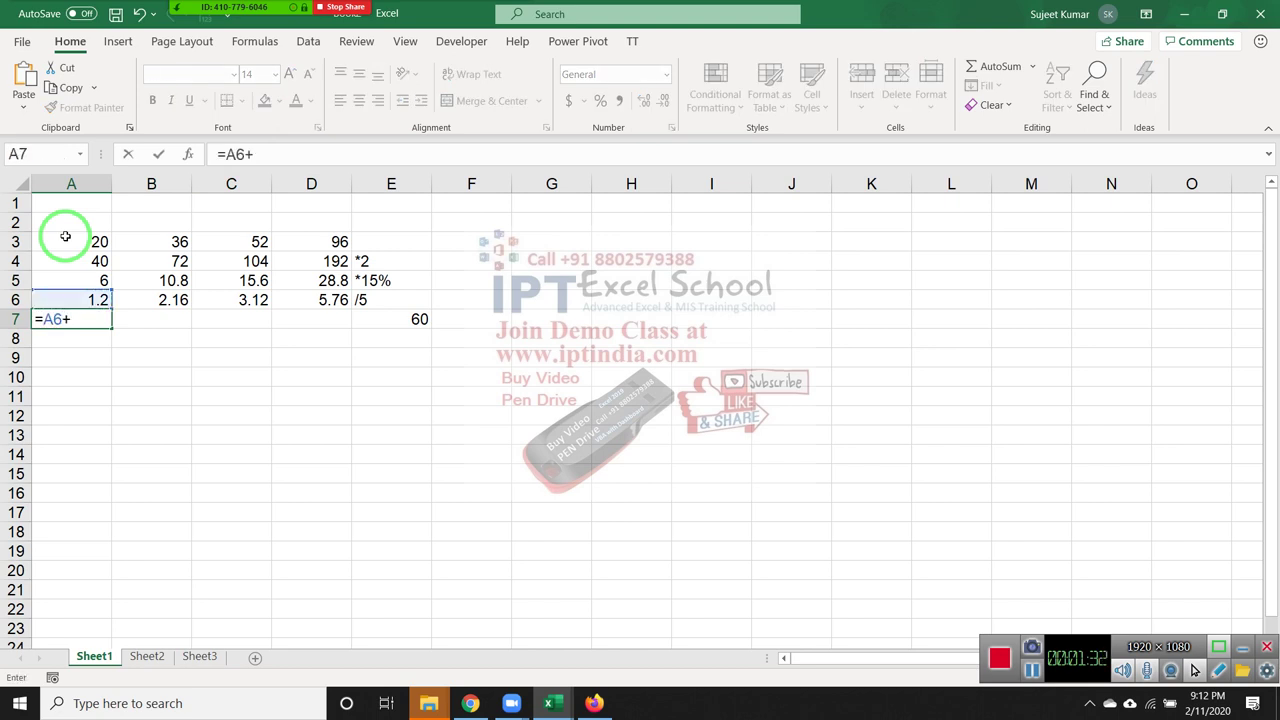
{"action": "type", "text": "60"}
{"action": "key", "text": "ctrl+Return"}
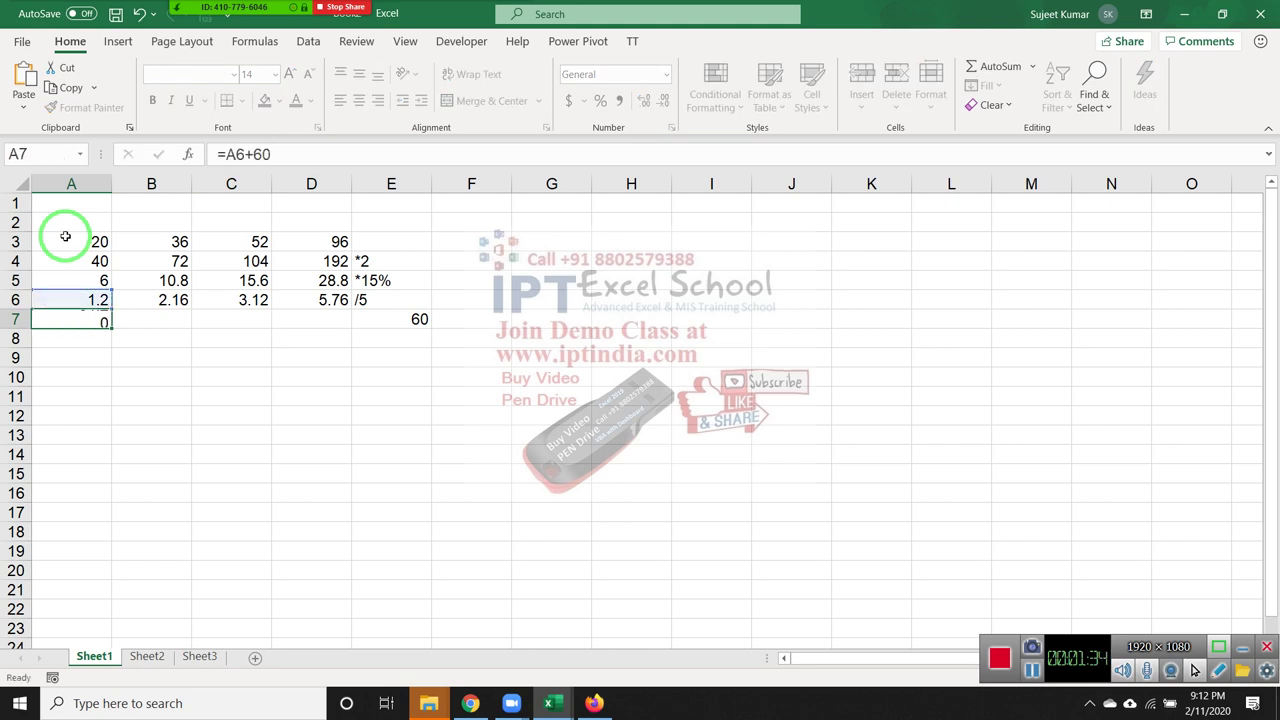
{"action": "key", "text": "shift+Right"}
{"action": "key", "text": "shift+Right"}
{"action": "key", "text": "shift+Right"}
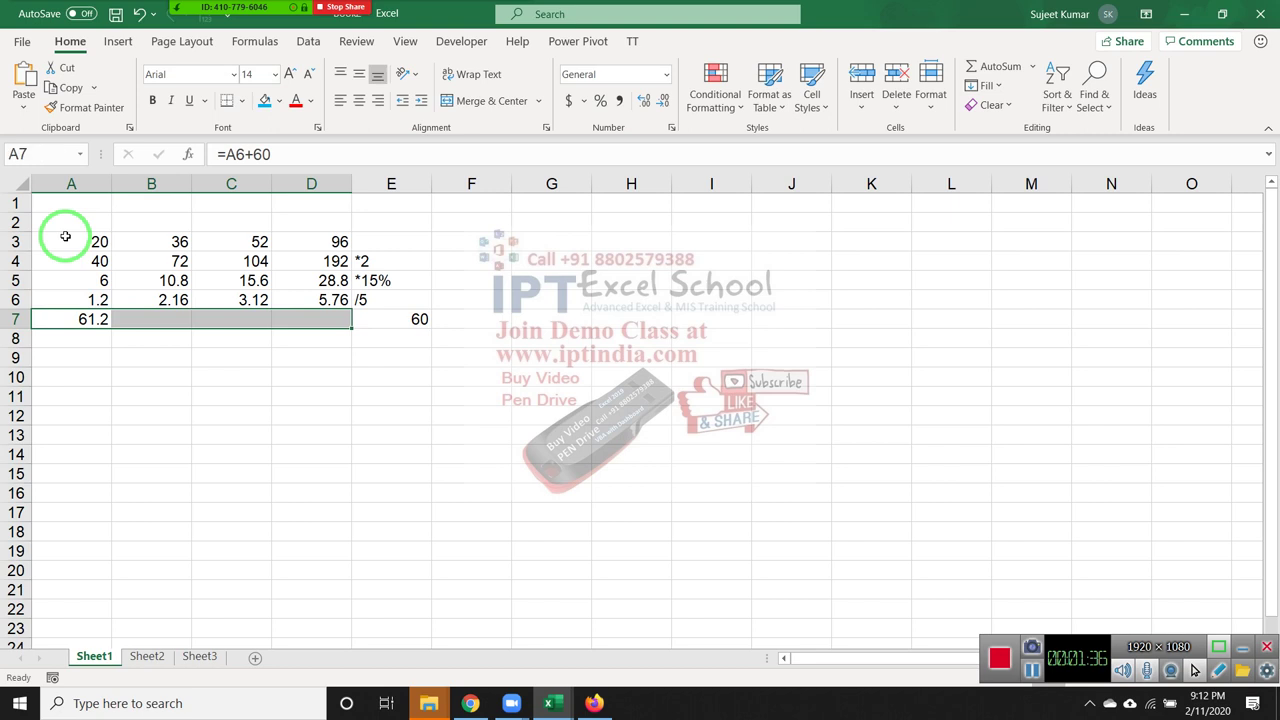
{"action": "key", "text": "ctrl+r"}
{"action": "left_click_drag", "start_coordinate": [65, 236], "coordinate": [330, 320]}
Total row 7 in E8 with =SUM(A7:D7), giving 252.24
{"action": "left_click", "coordinate": [371, 336]}
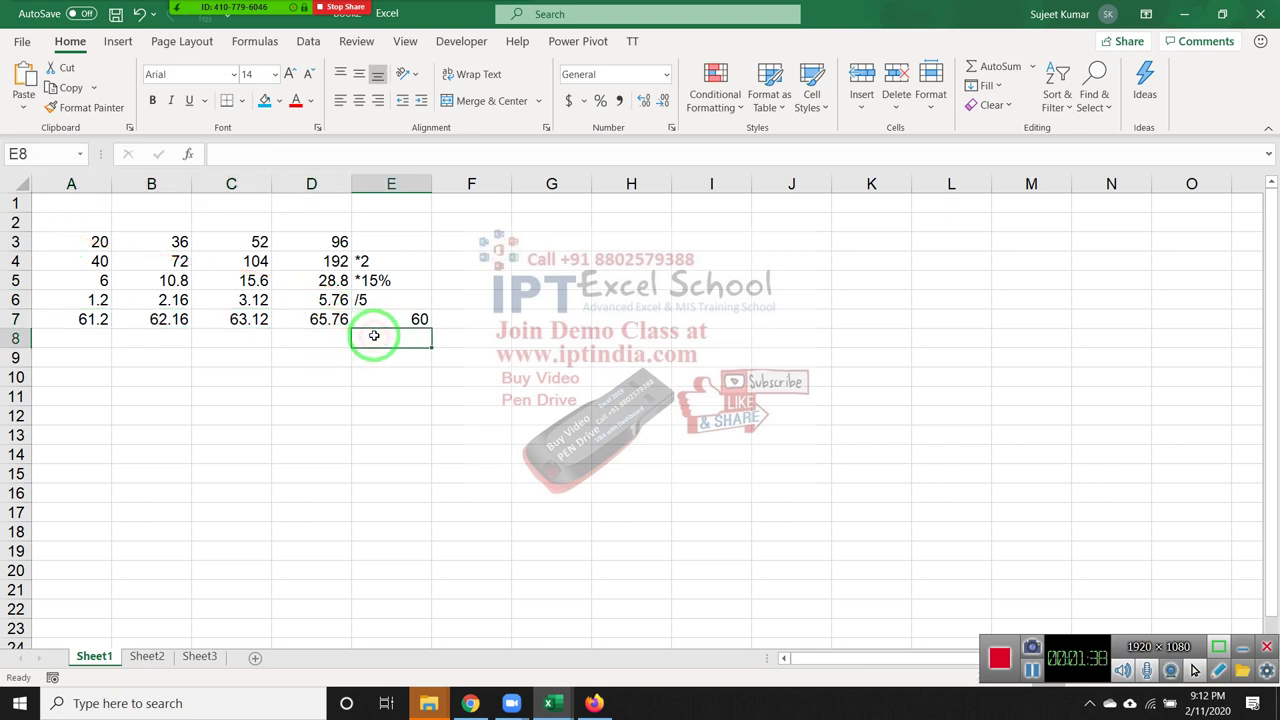
{"action": "type", "text": "=sum"}
{"action": "key", "text": "Tab"}
{"action": "key", "text": "Up"}
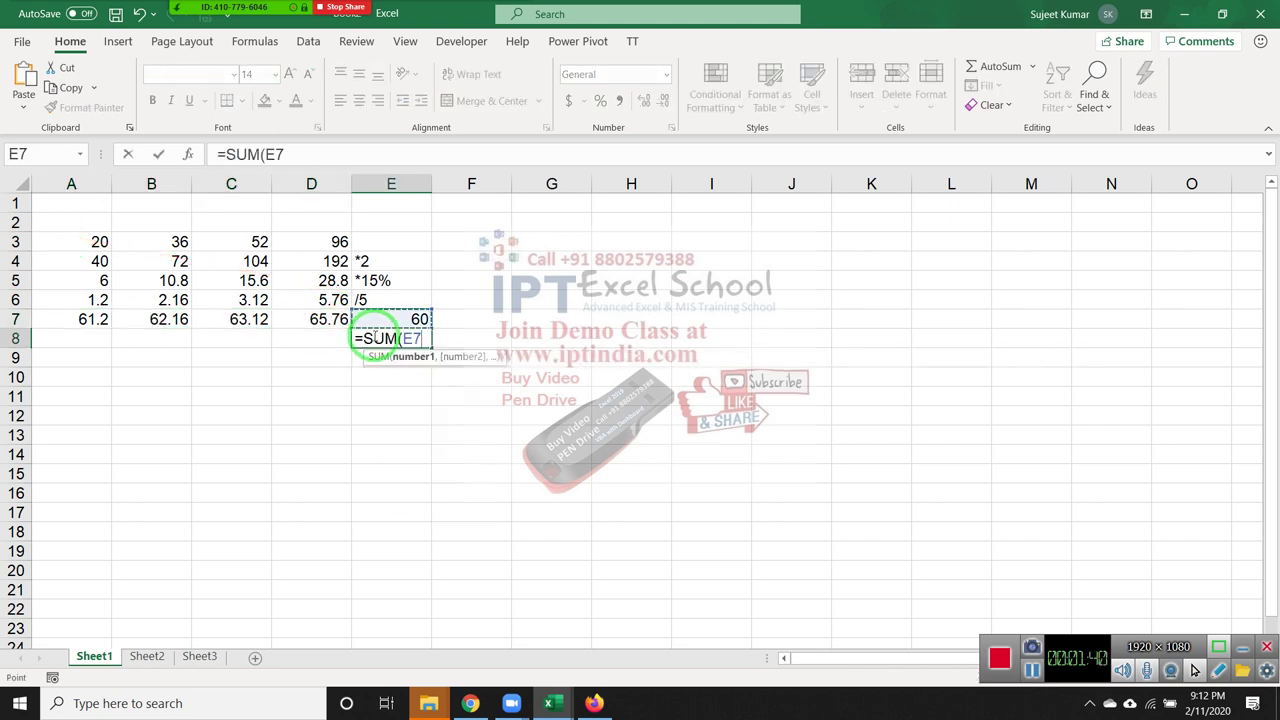
{"action": "key", "text": "Left"}
{"action": "key", "text": "ctrl+shift+Left"}
{"action": "key", "text": "ctrl+Return"}
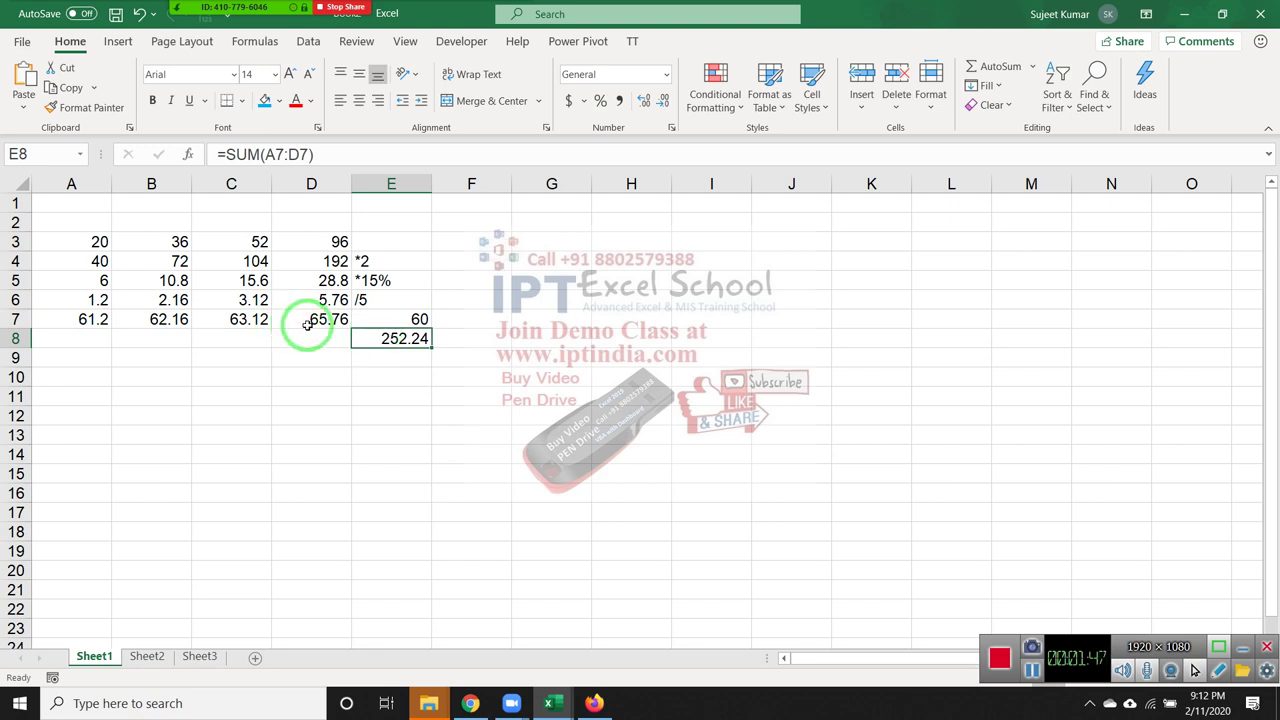
Start typing =SUM(A3:C3*2*15%/5+60 in E3
{"action": "mouse_move", "coordinate": [302, 320]}
{"action": "left_mouse_down"}
{"action": "mouse_move", "coordinate": [294, 296]}
{"action": "mouse_move", "coordinate": [88, 256]}
{"action": "left_mouse_up"}
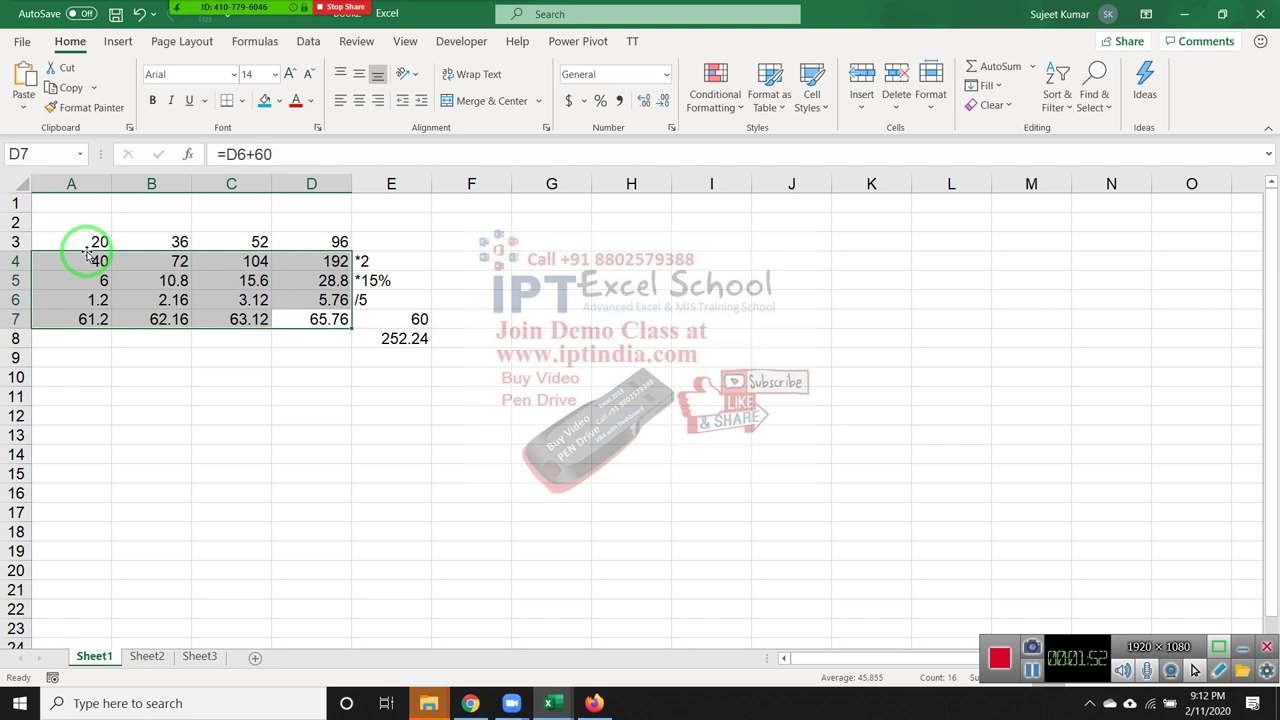
{"action": "key", "text": "Up"}
{"action": "key", "text": "Up"}
{"action": "key", "text": "Up"}
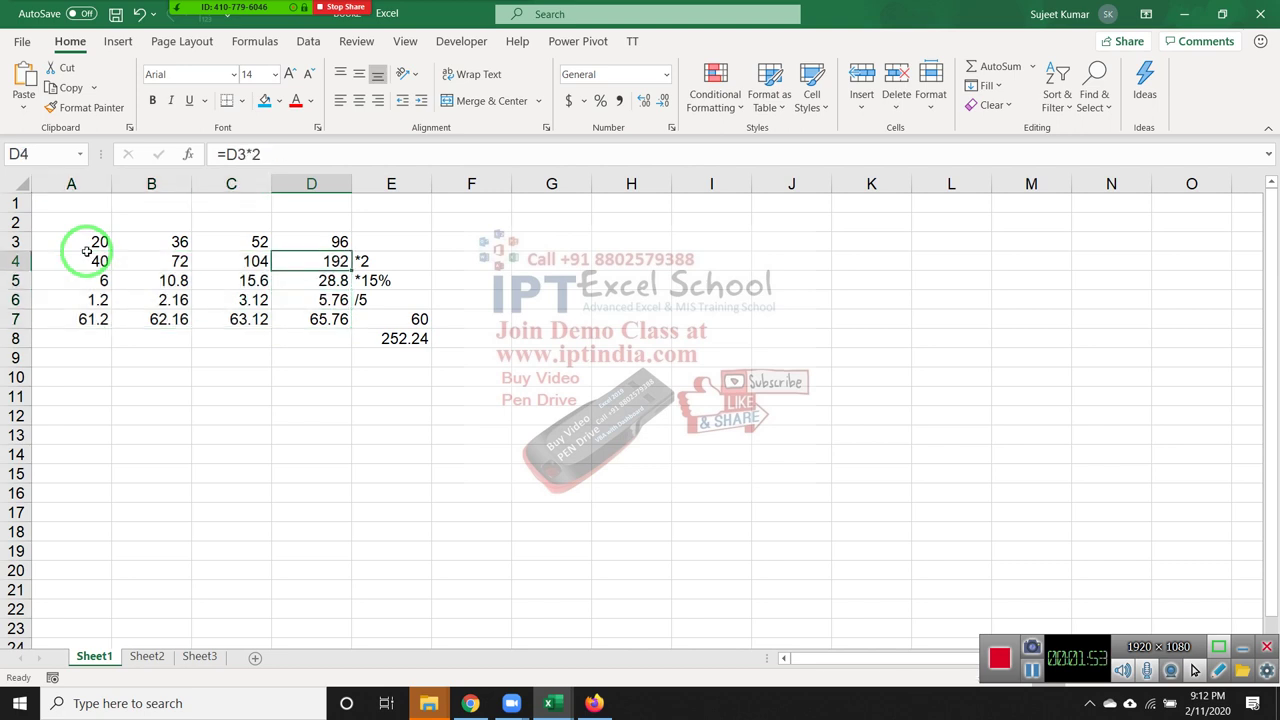
{"action": "key", "text": "Up"}
{"action": "key", "text": "Right"}
{"action": "type", "text": "=su"}
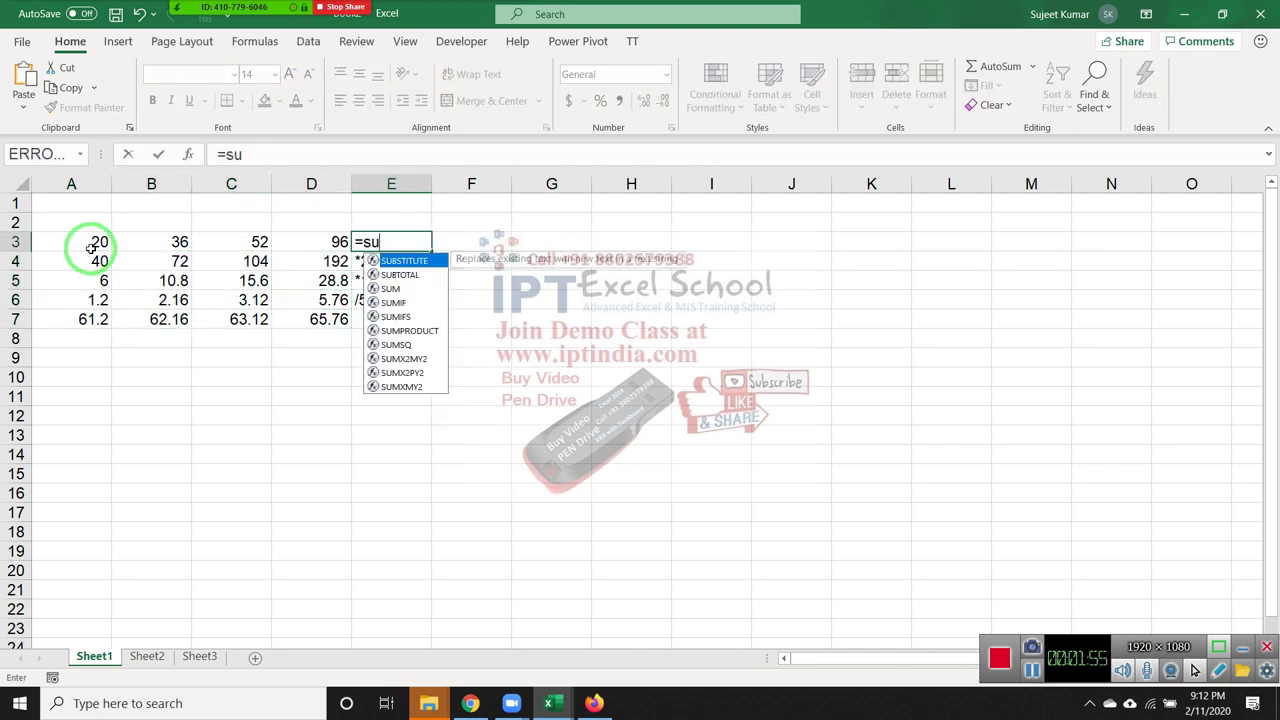
{"action": "key", "text": "Tab"}
{"action": "key", "text": "Left"}
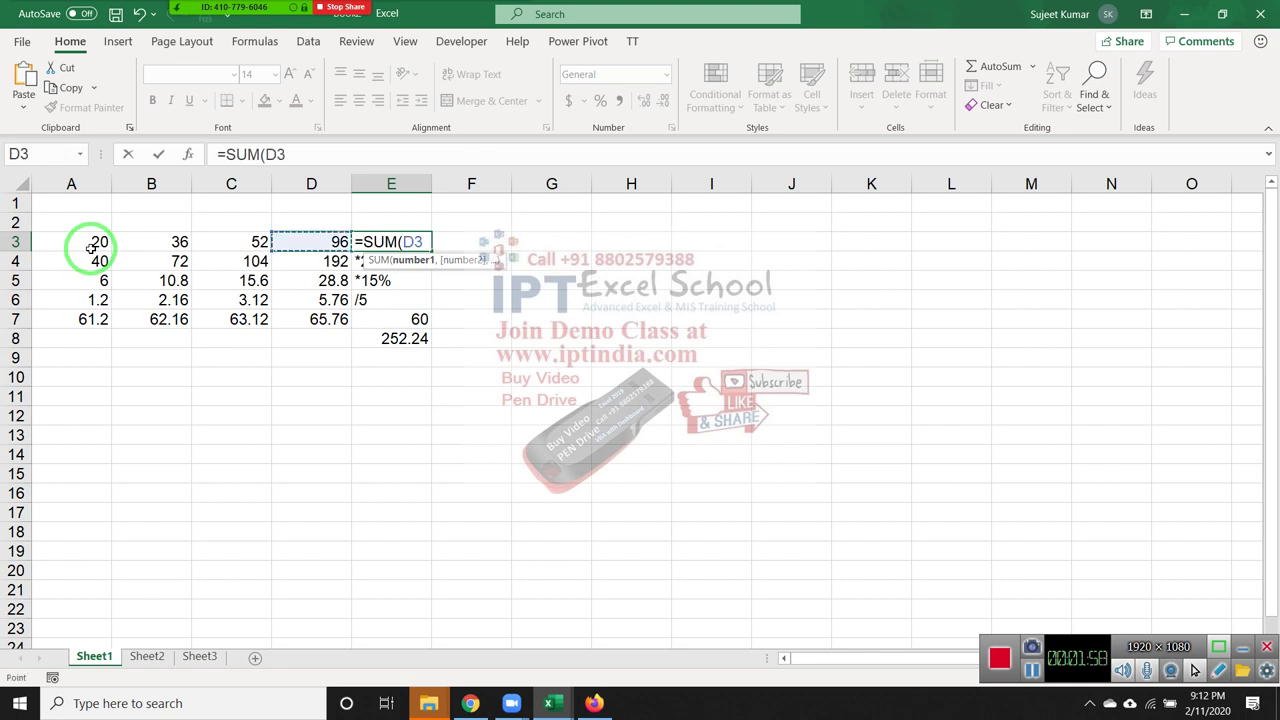
{"action": "key", "text": "Left"}
{"action": "key", "text": "Left"}
{"action": "key", "text": "Left"}
{"action": "key", "text": "shift+Right"}
{"action": "key", "text": "shift+Right"}
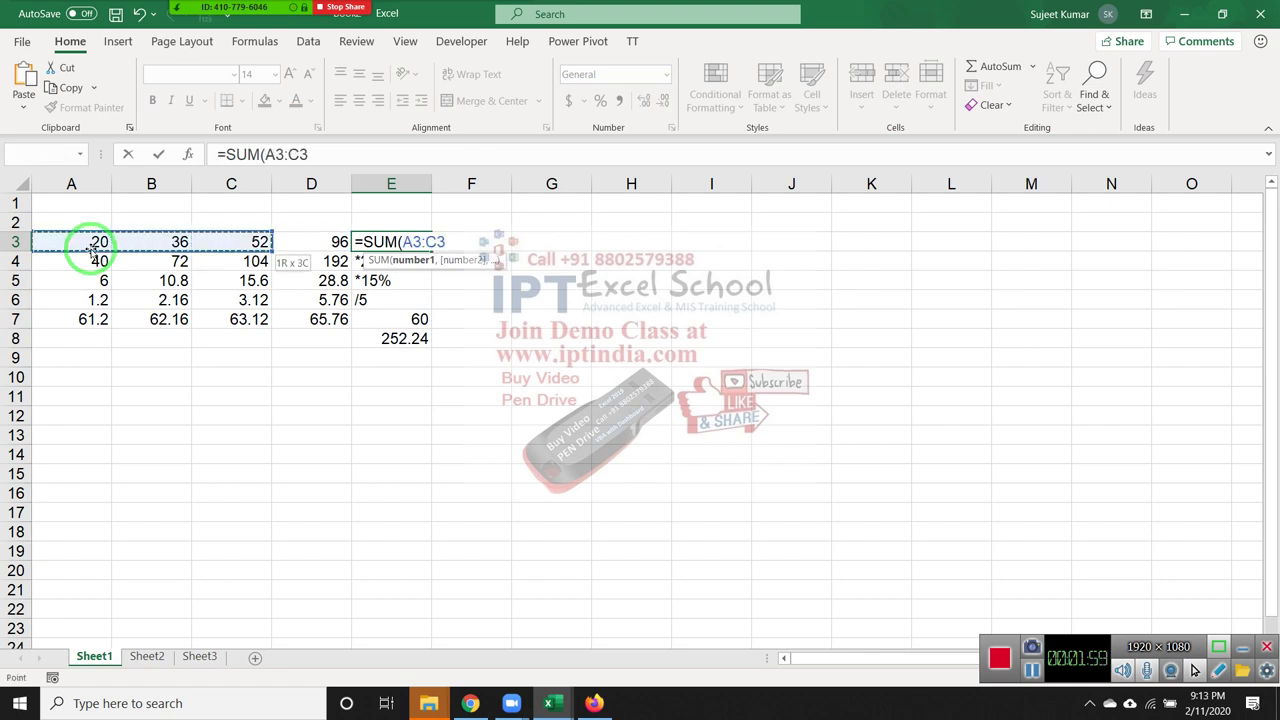
{"action": "type", "text": "*"}
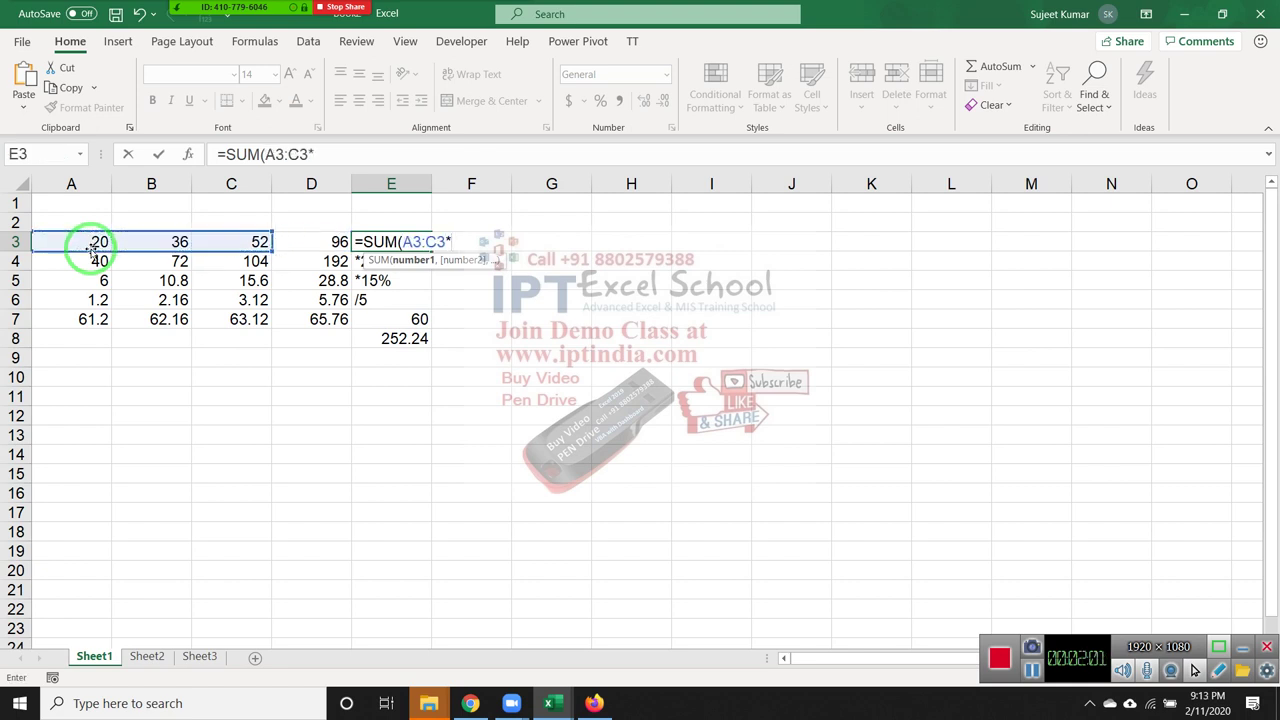
{"action": "type", "text": "2*"}
{"action": "type", "text": "15%"}
{"action": "type", "text": "/5+6"}
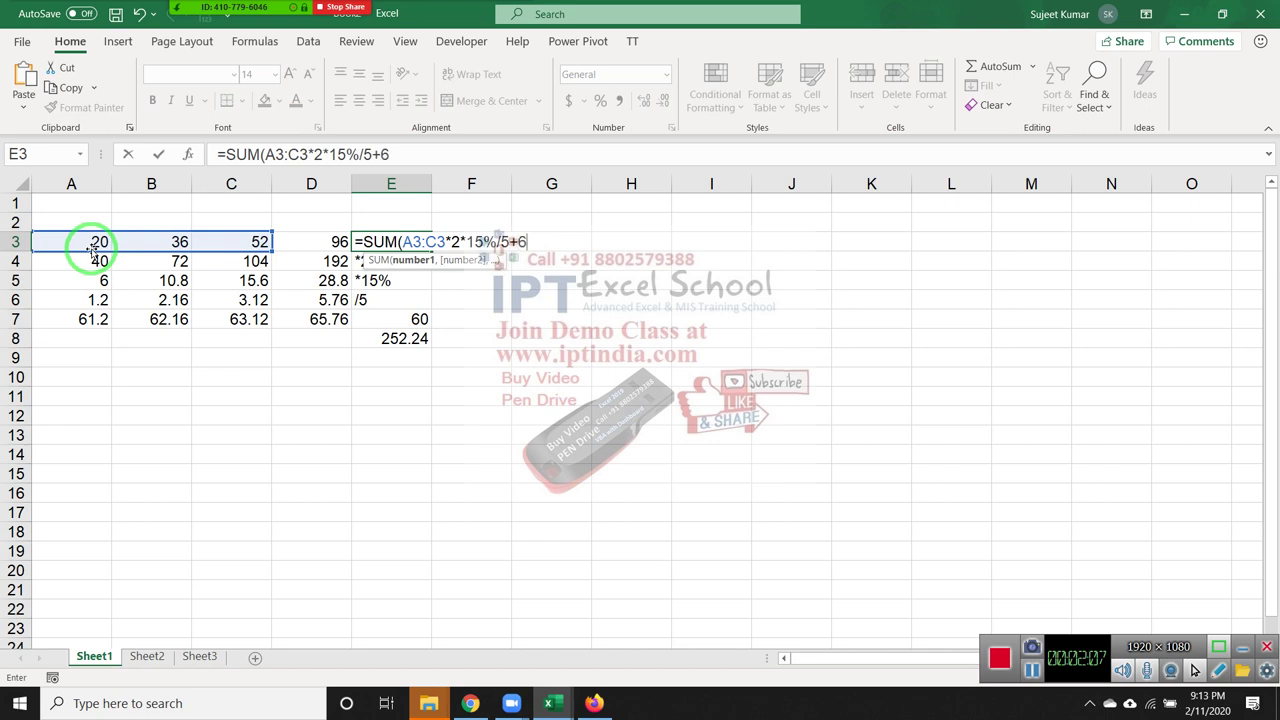
{"action": "type", "text": "0"}
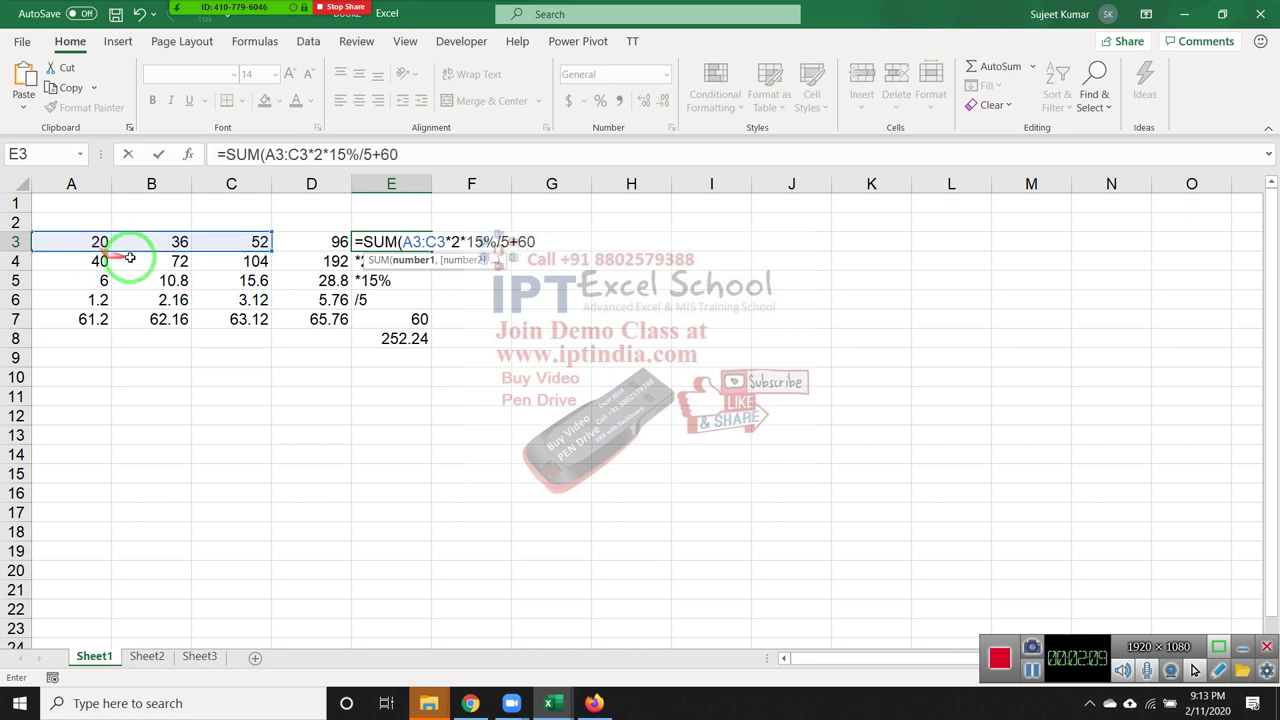
Commit E3's formula, then add parentheses grouping the *2, *15% and /5 operations
{"action": "key", "text": "Return"}
{"action": "key", "text": "Up"}
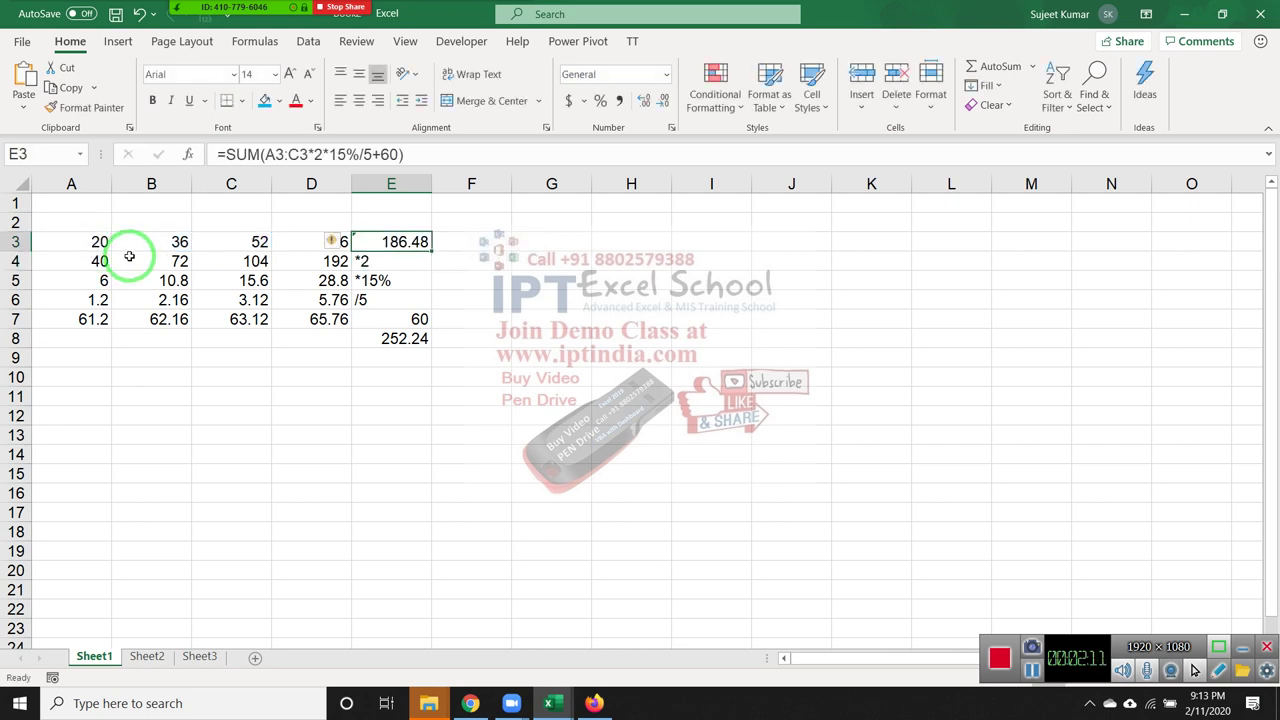
{"action": "left_click", "coordinate": [264, 154]}
{"action": "type", "text": "()"}
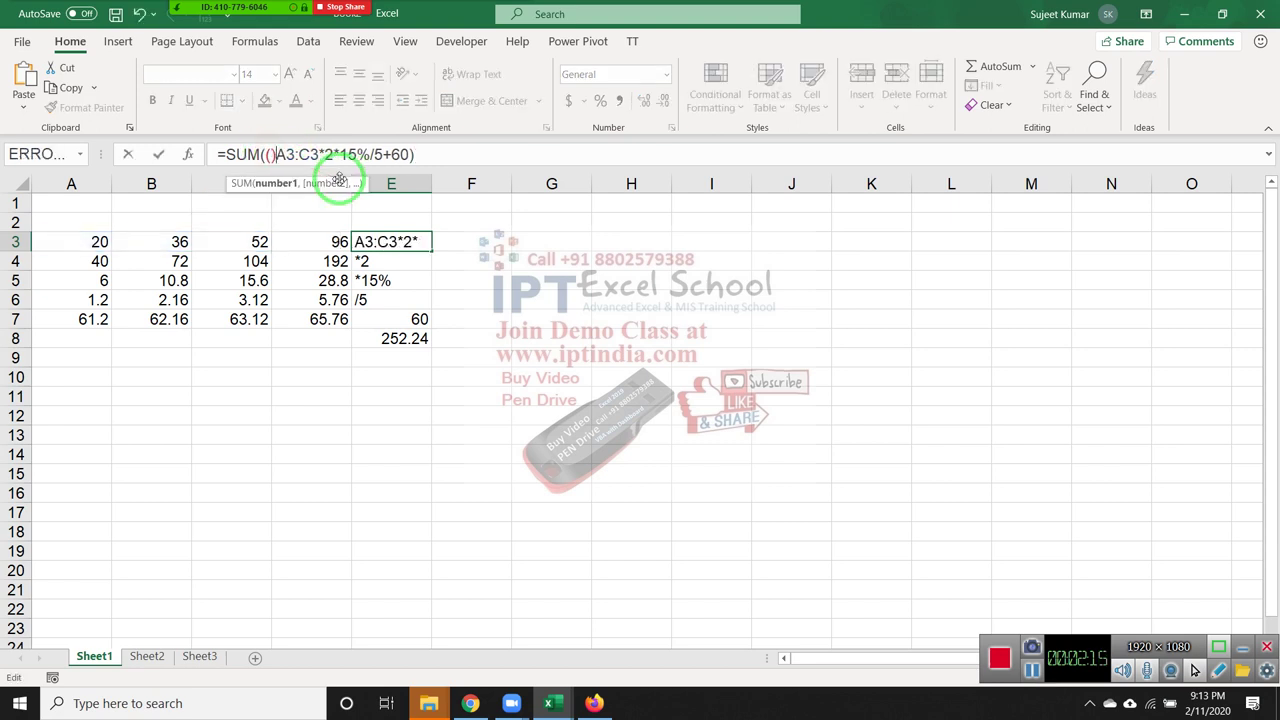
{"action": "key", "text": "BackSpace"}
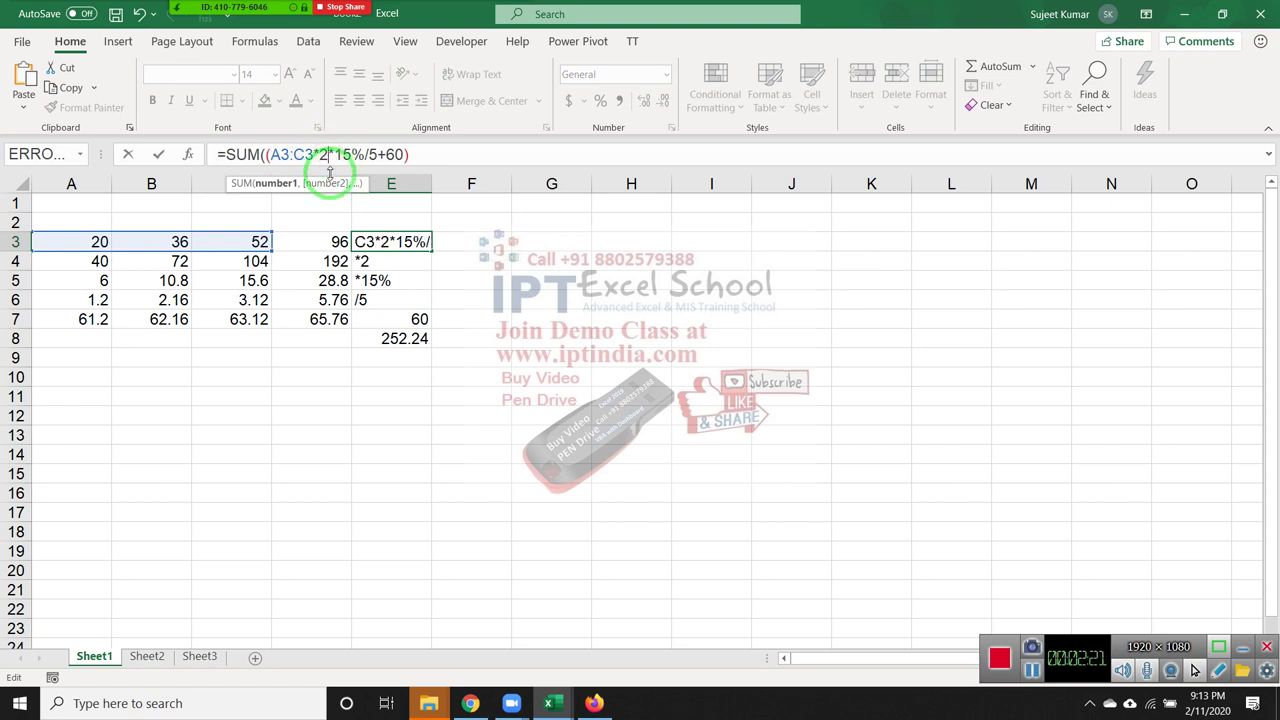
{"action": "type", "text": ")*"}
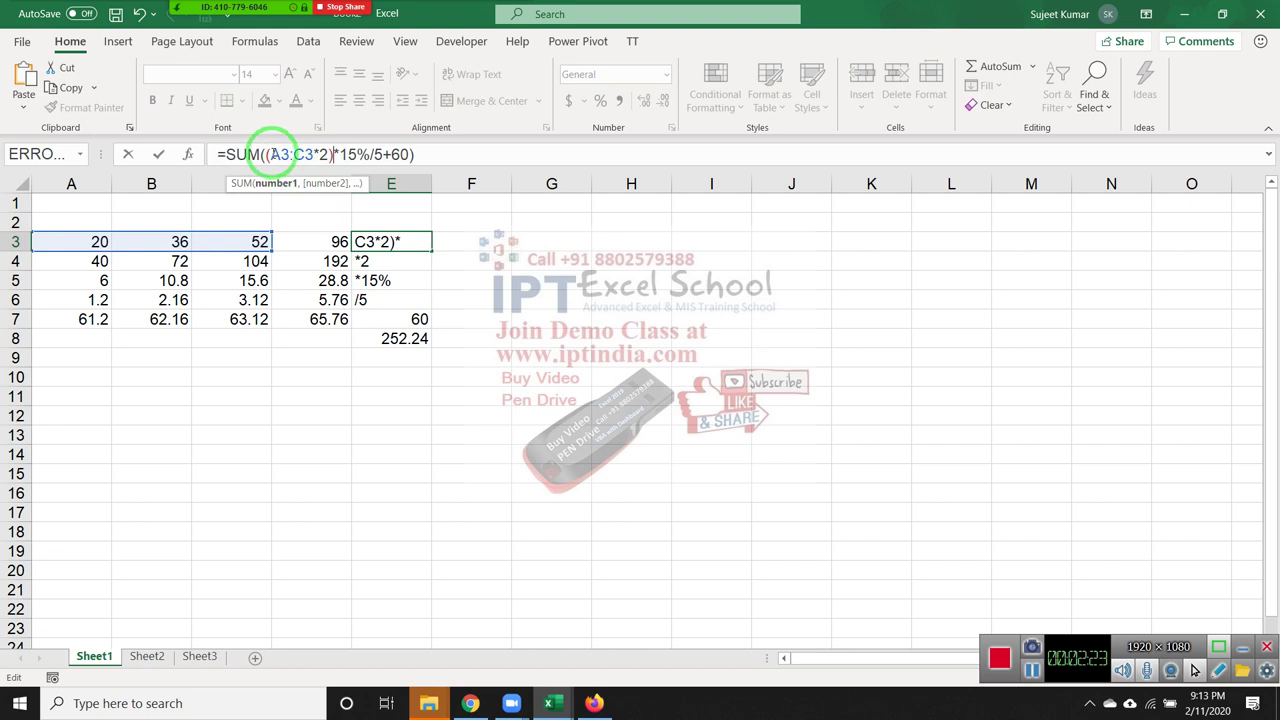
{"action": "left_click", "coordinate": [272, 154]}
{"action": "type", "text": "("}
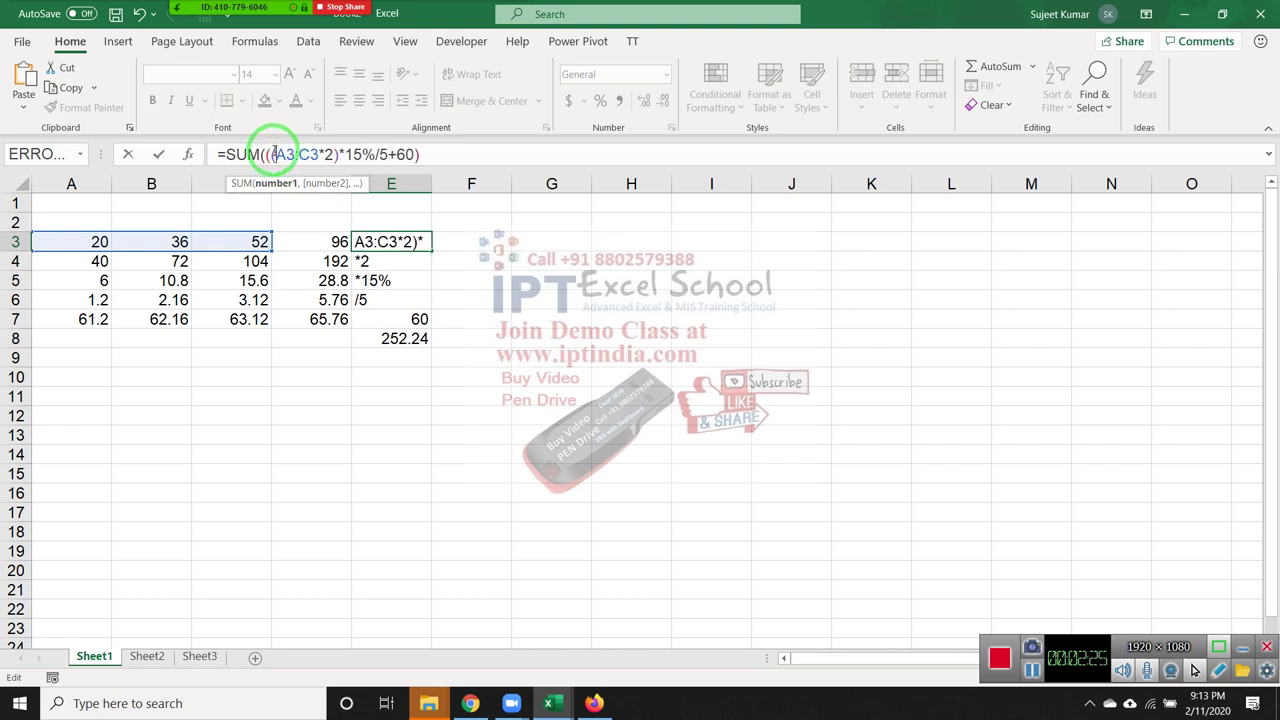
{"action": "left_click", "coordinate": [375, 154]}
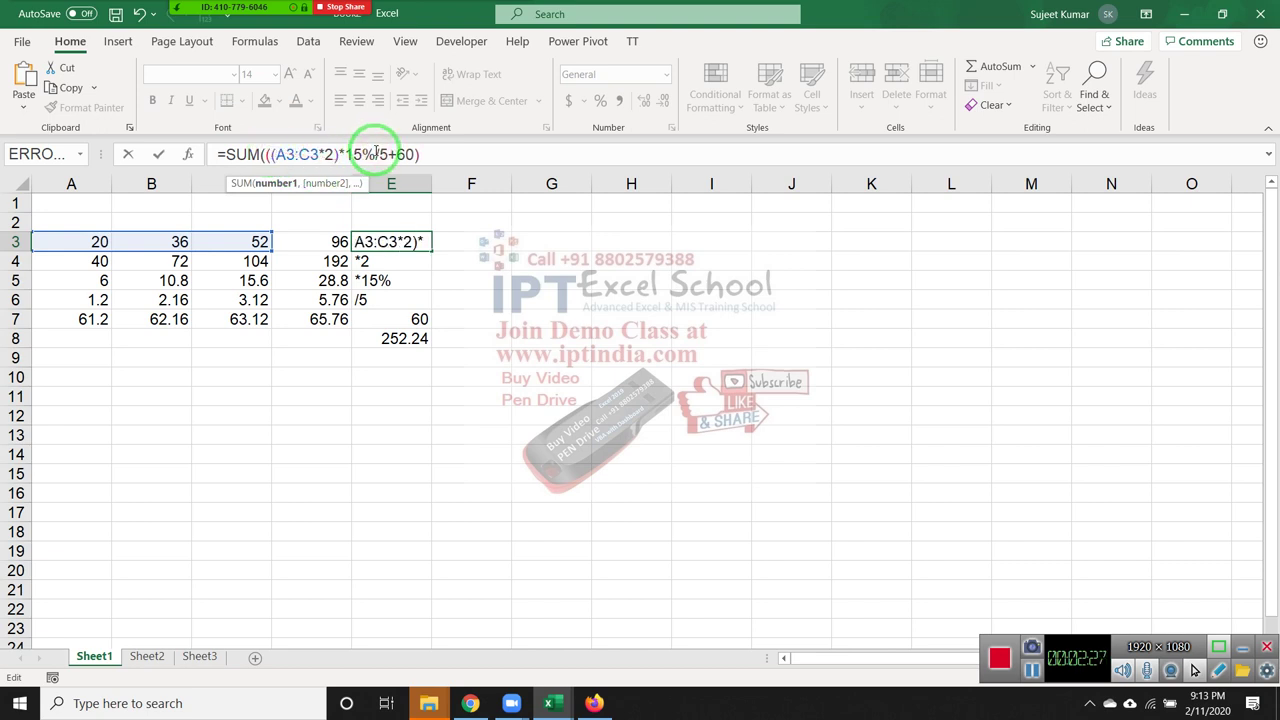
{"action": "type", "text": ")"}
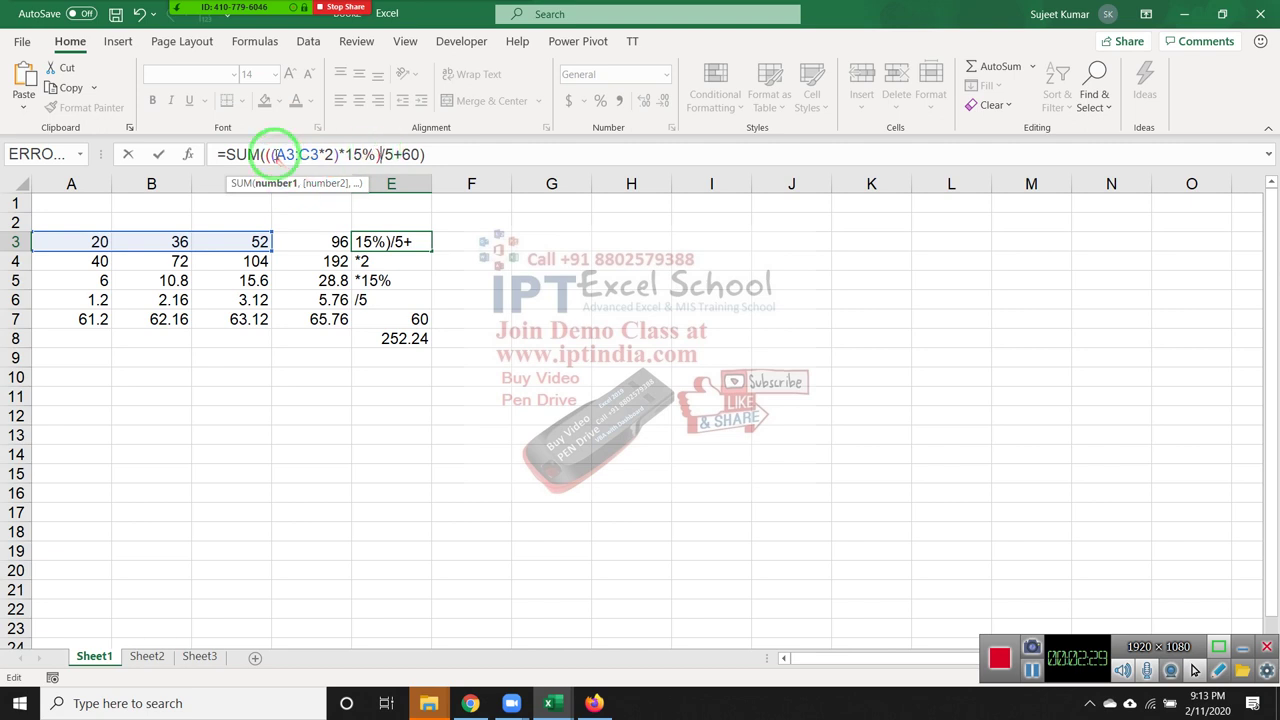
{"action": "left_click", "coordinate": [276, 154]}
{"action": "type", "text": "("}
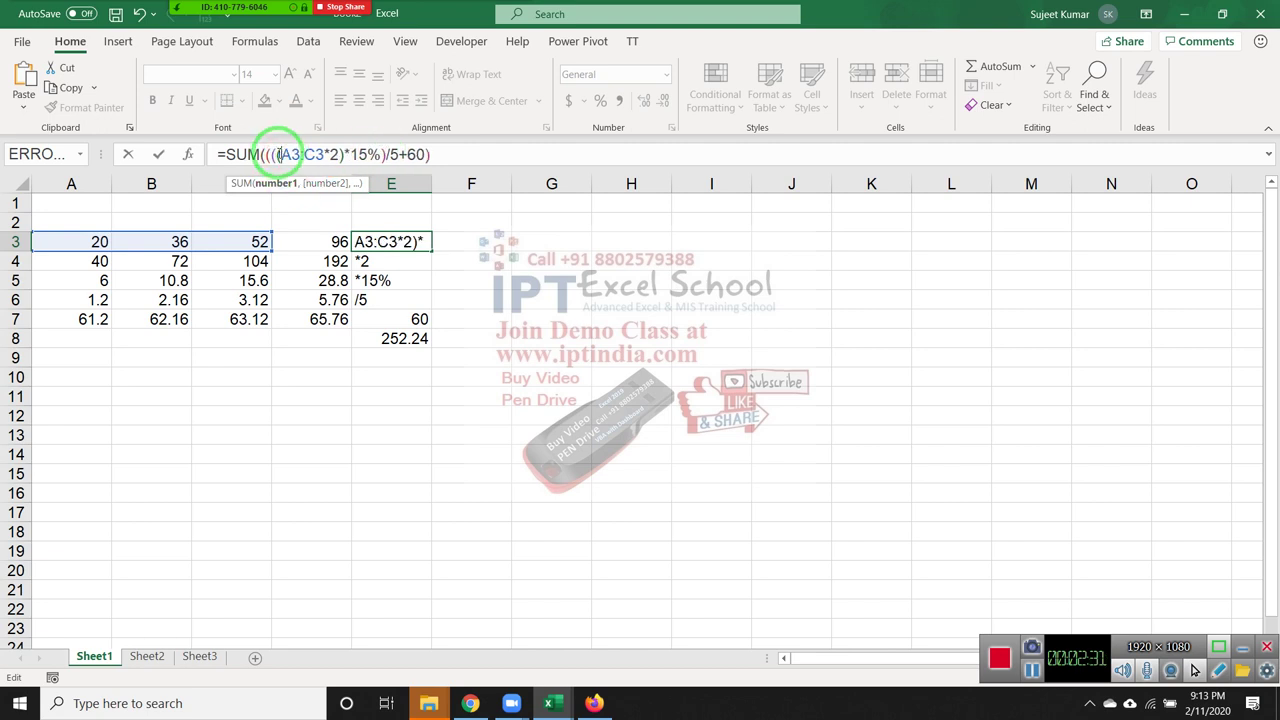
{"action": "left_click", "coordinate": [399, 155]}
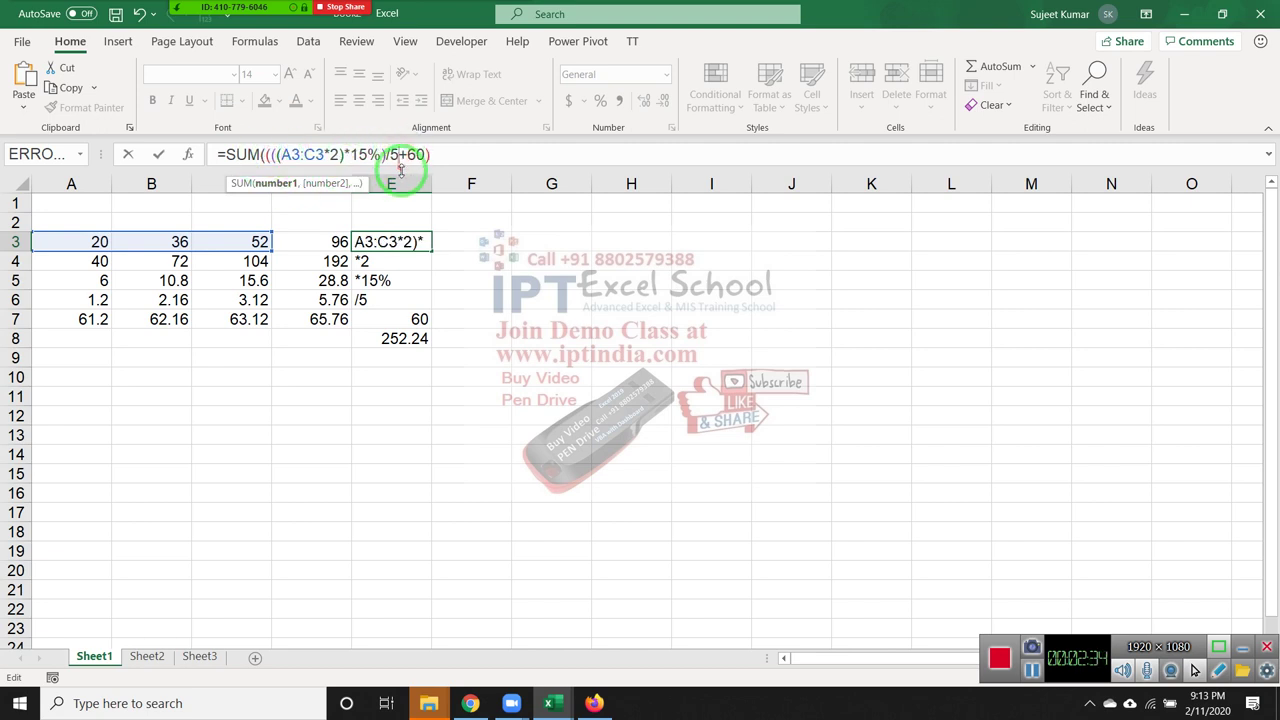
{"action": "type", "text": ")"}
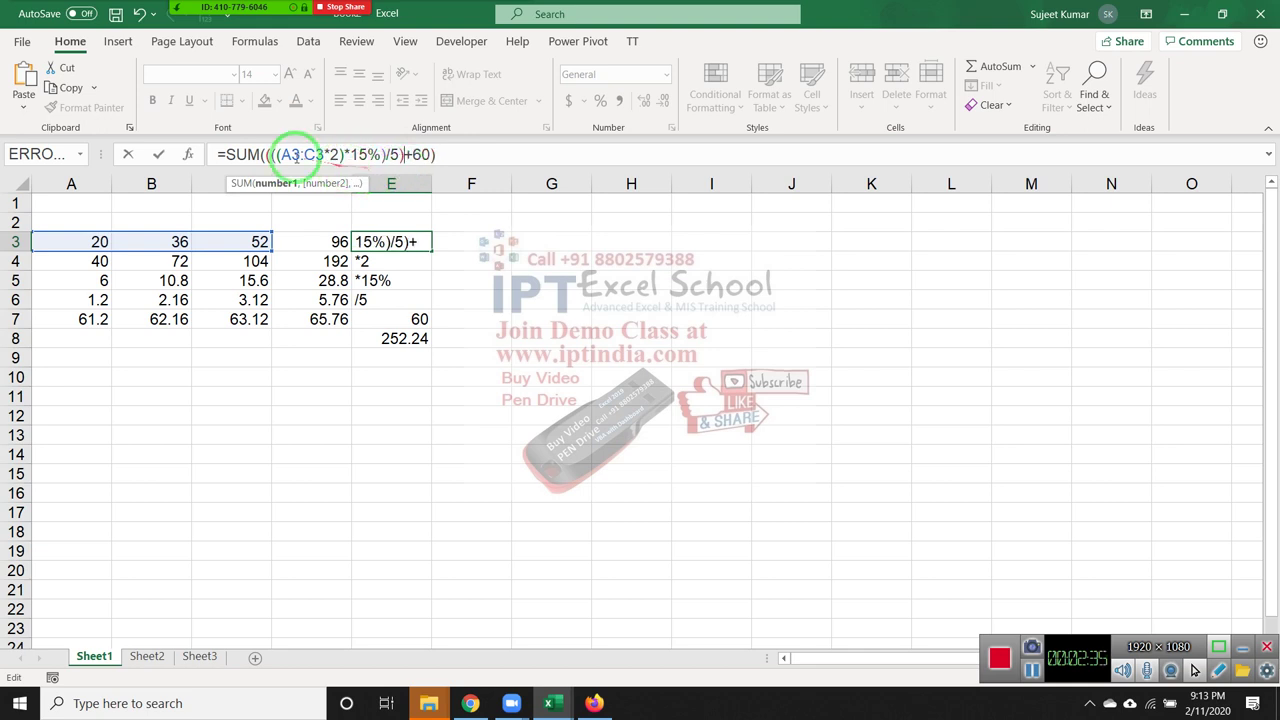
Bracket the +60 term, change the range to A3:D3, and enter E3 as an array formula
{"action": "left_click", "coordinate": [280, 156]}
{"action": "type", "text": "("}
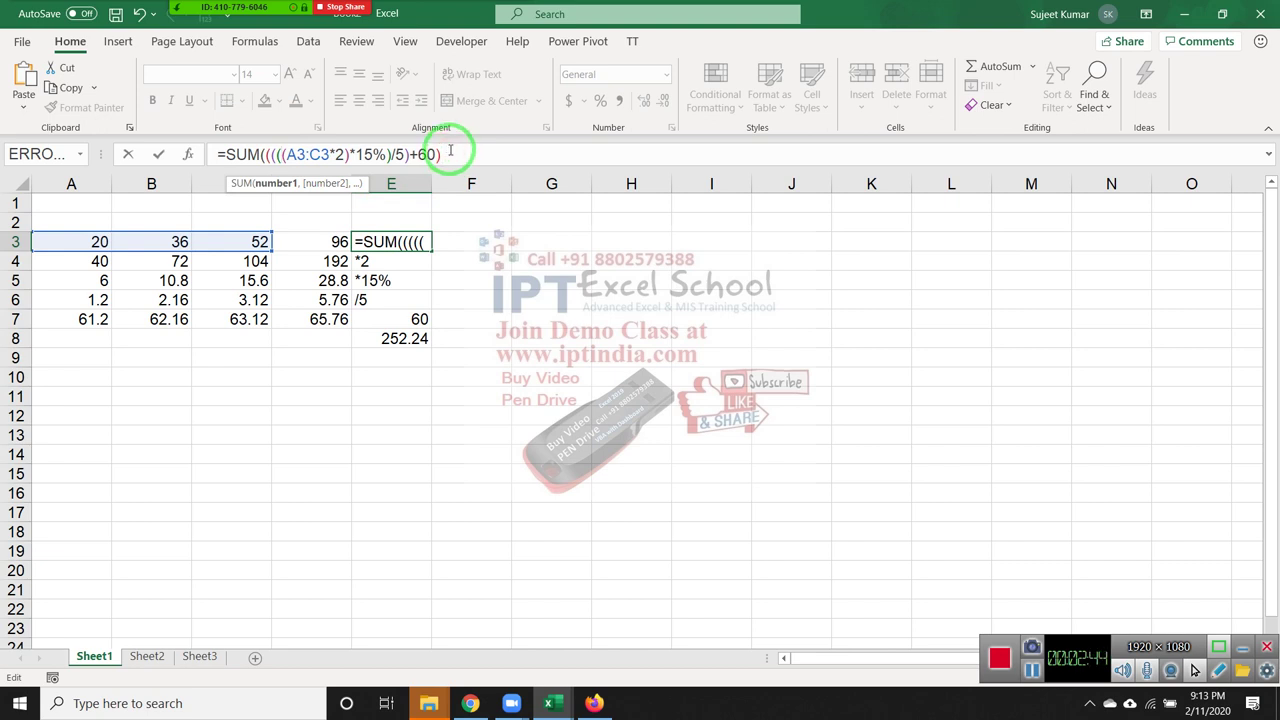
{"action": "left_click", "coordinate": [450, 152]}
{"action": "type", "text": ")"}
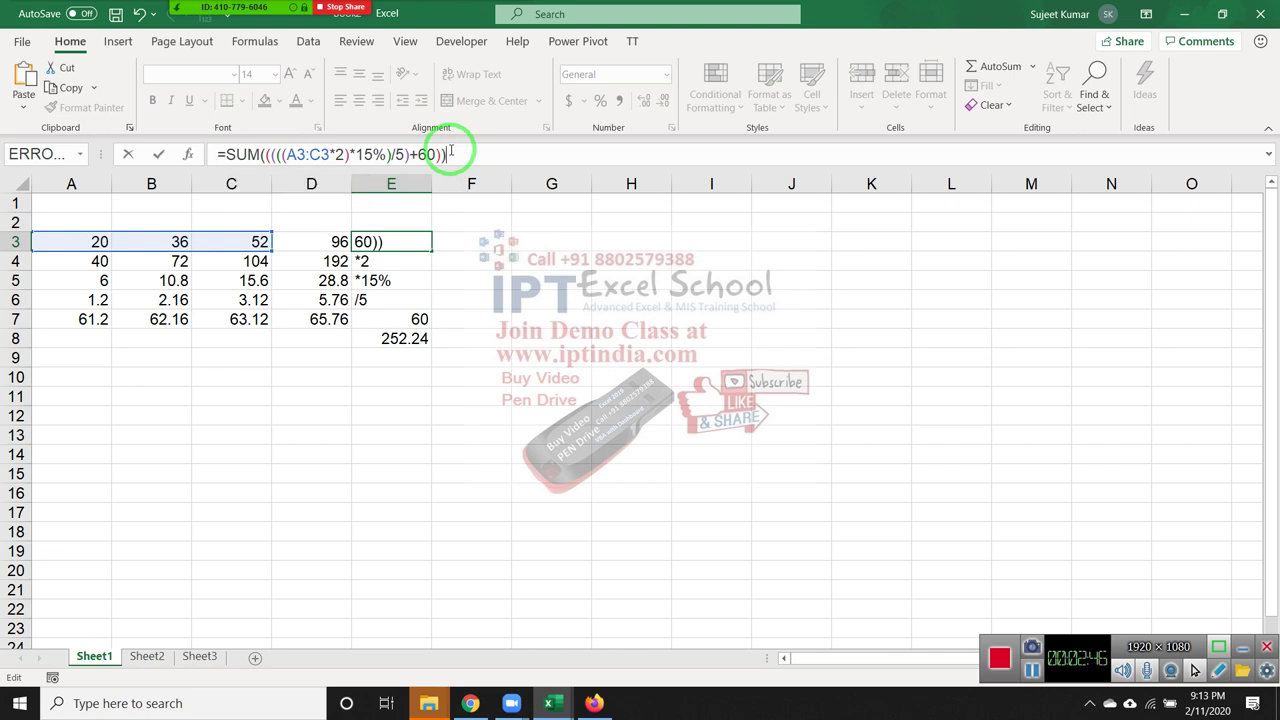
{"action": "left_click", "coordinate": [319, 154]}
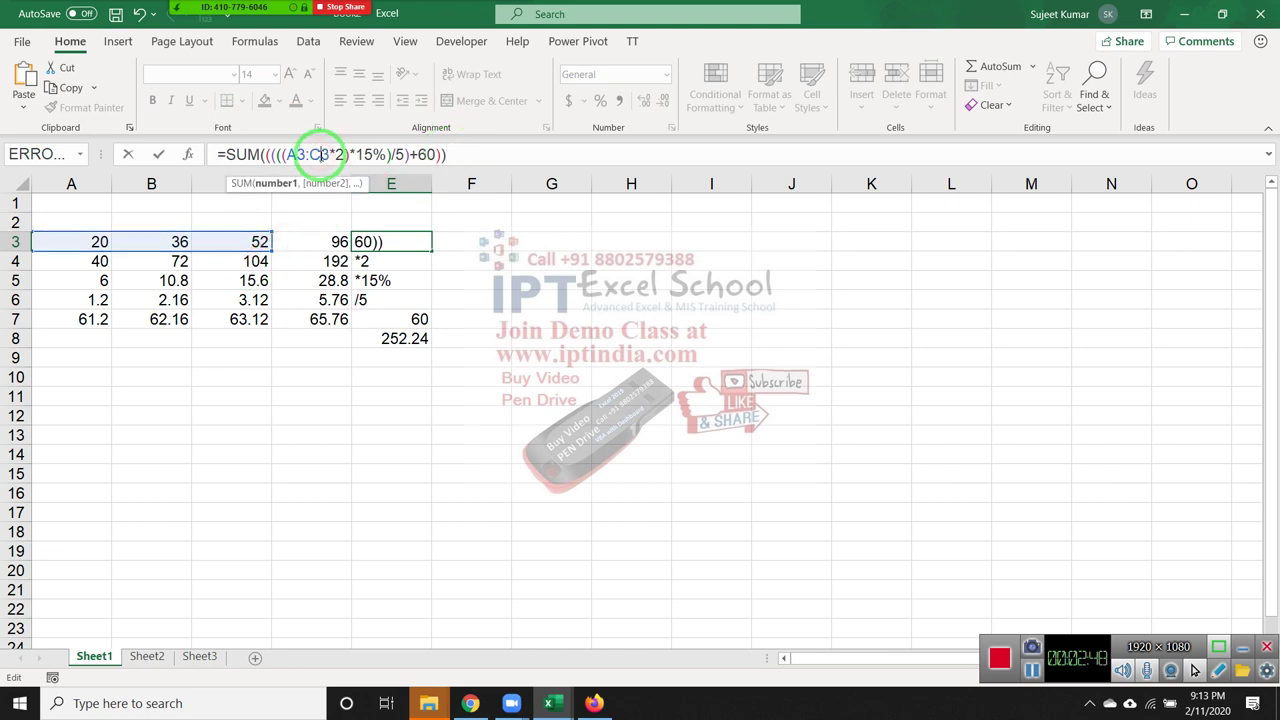
{"action": "key", "text": "BackSpace"}
{"action": "type", "text": "d"}
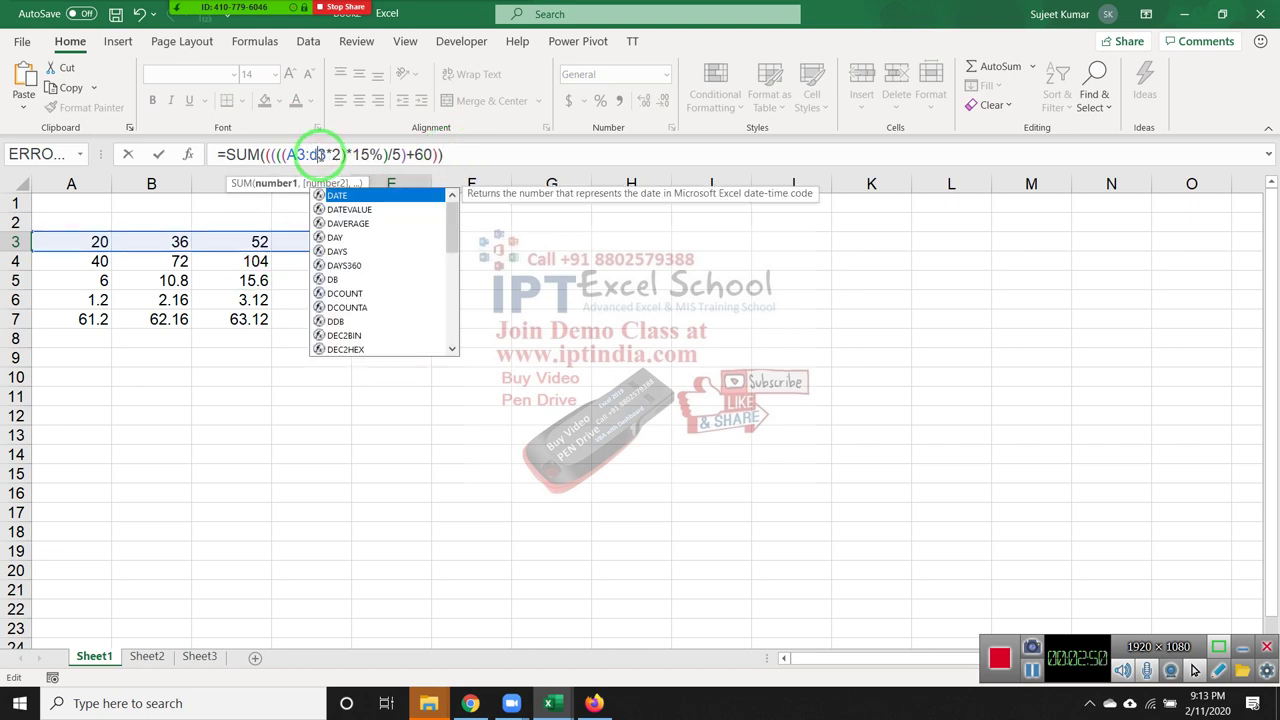
{"action": "key", "text": "Return"}
{"action": "key", "text": "Up"}
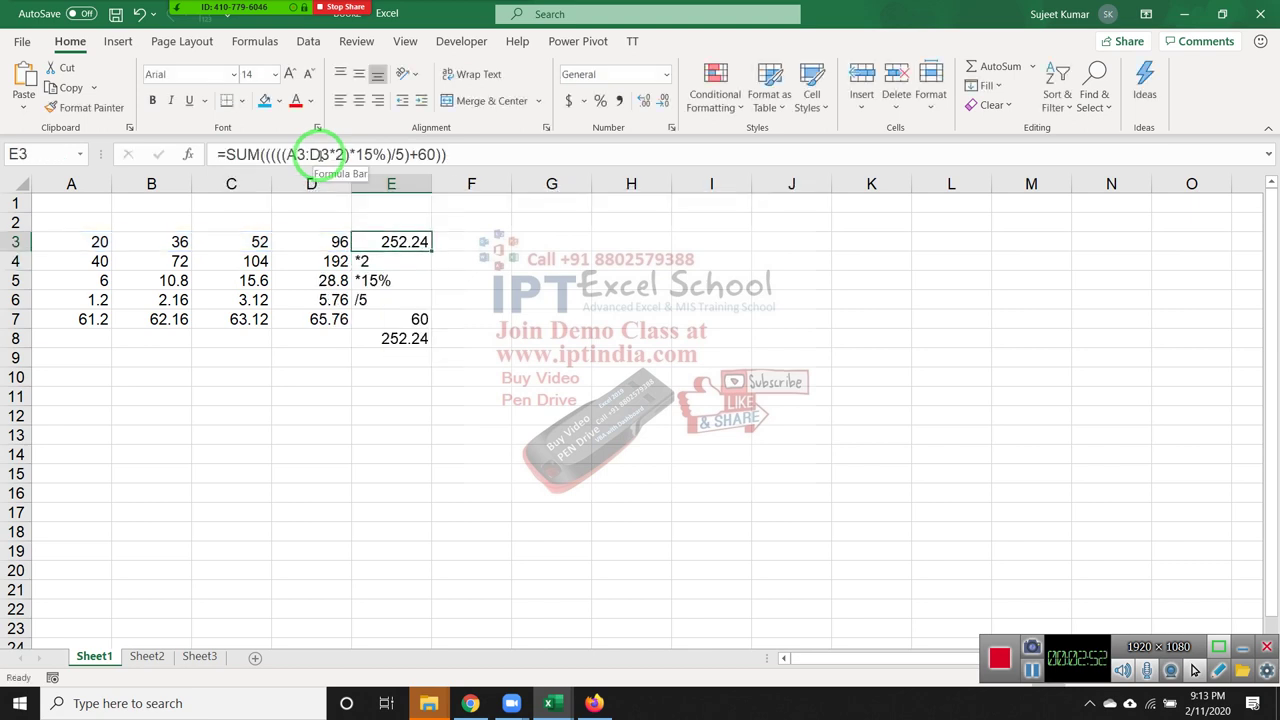
{"action": "left_click", "coordinate": [319, 154]}
{"action": "key", "text": "ctrl+shift+Return"}
{"action": "left_click", "coordinate": [400, 340]}
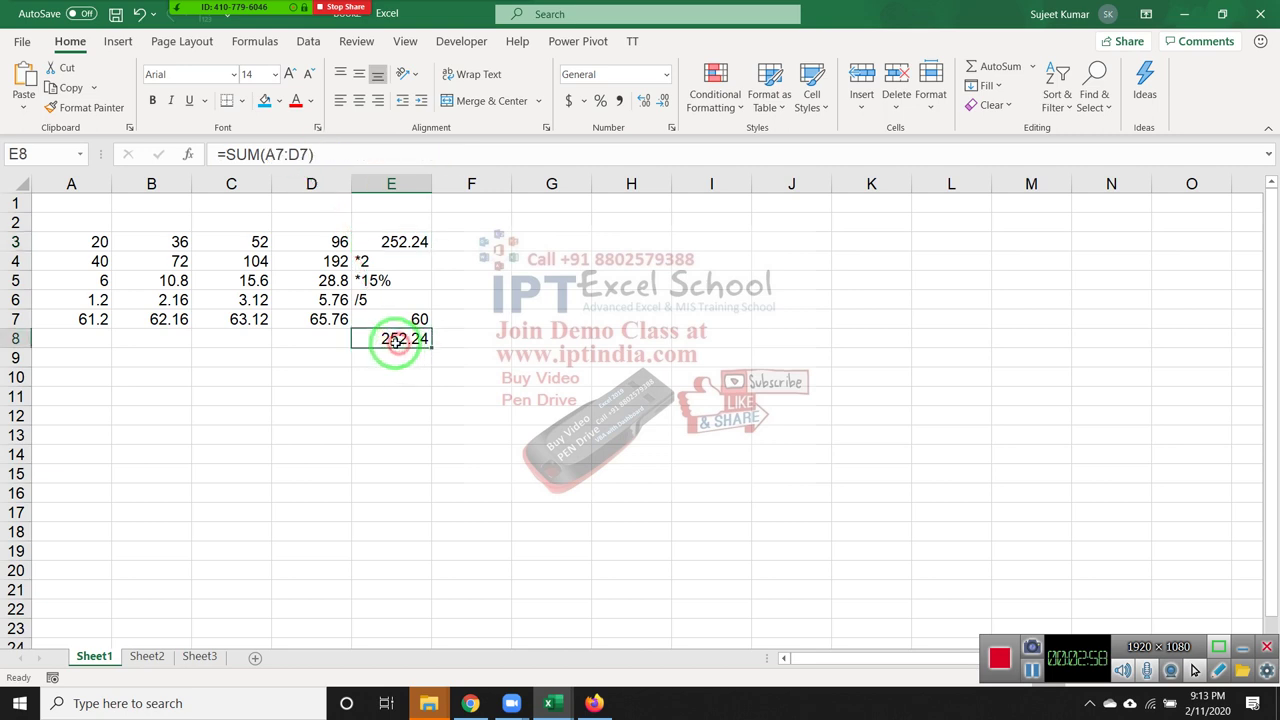
{"action": "left_click_drag", "start_coordinate": [75, 261], "coordinate": [403, 338]}
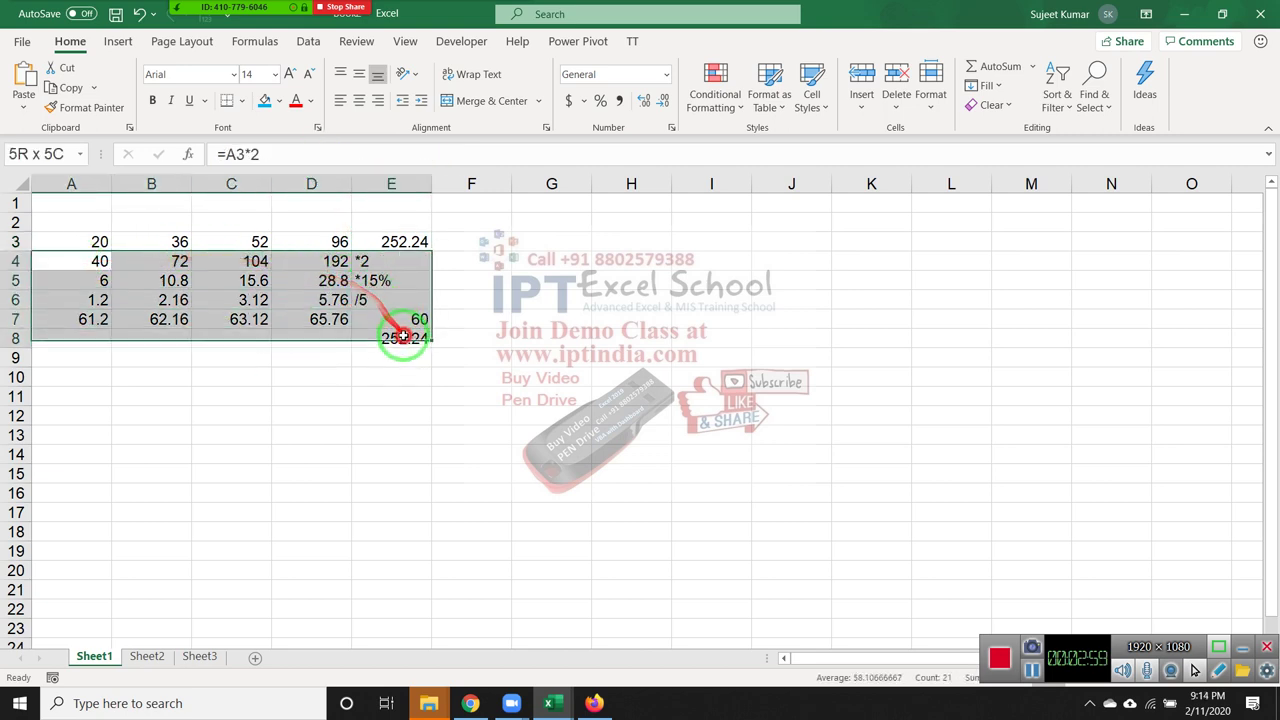
{"action": "left_click", "coordinate": [398, 241]}
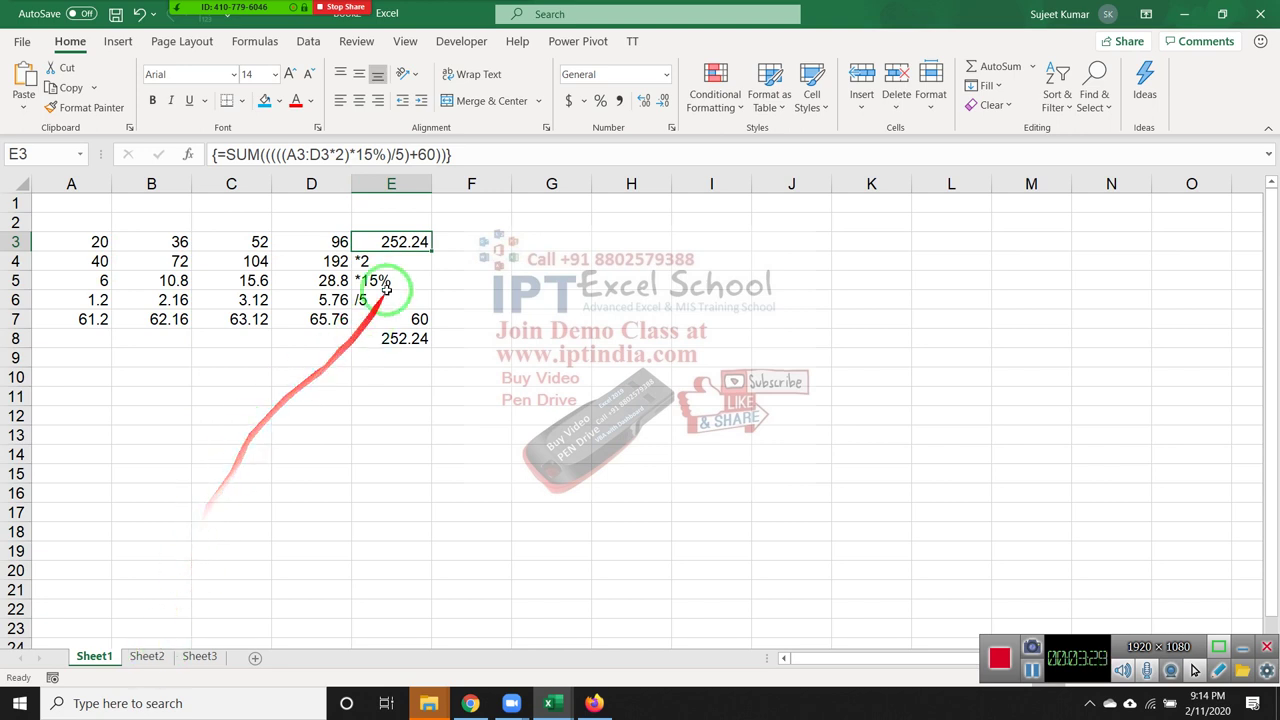
{"action": "left_click_drag", "start_coordinate": [88, 262], "coordinate": [318, 320]}
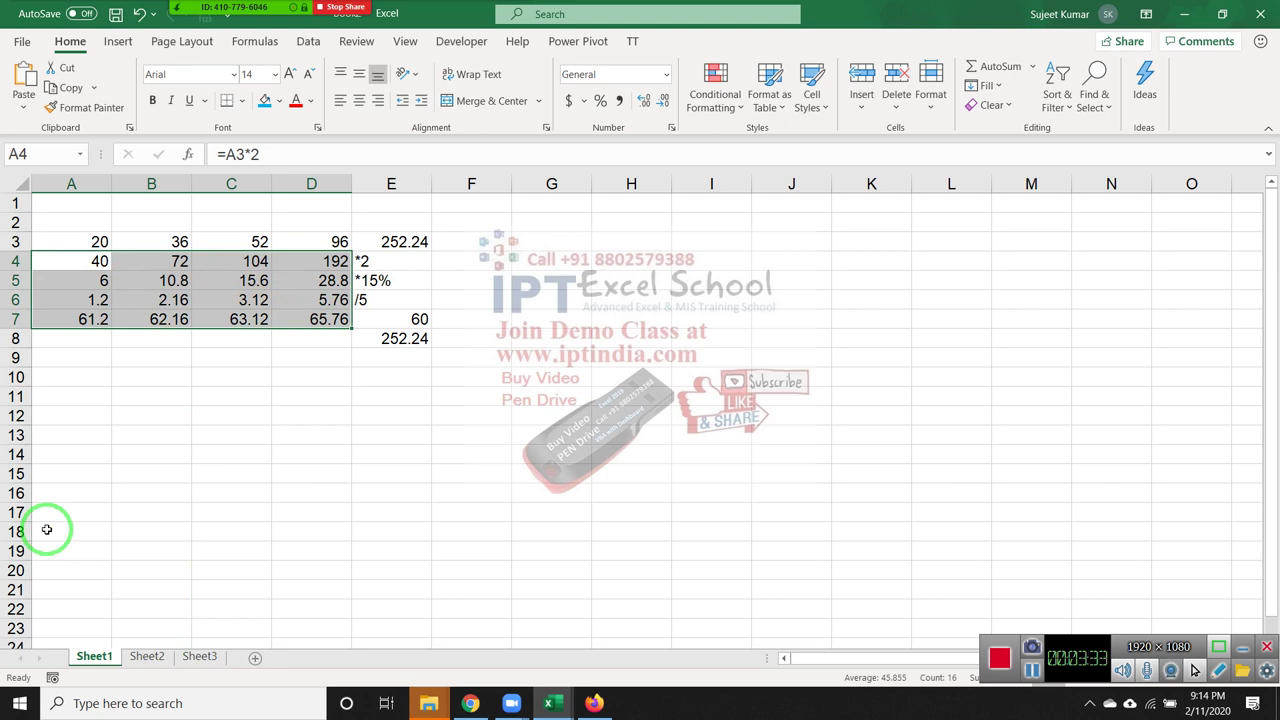
Type headings Q1, Q2 and gr across G3:I3, with 50 and 60 in G4:H4
{"action": "left_click", "coordinate": [584, 238]}
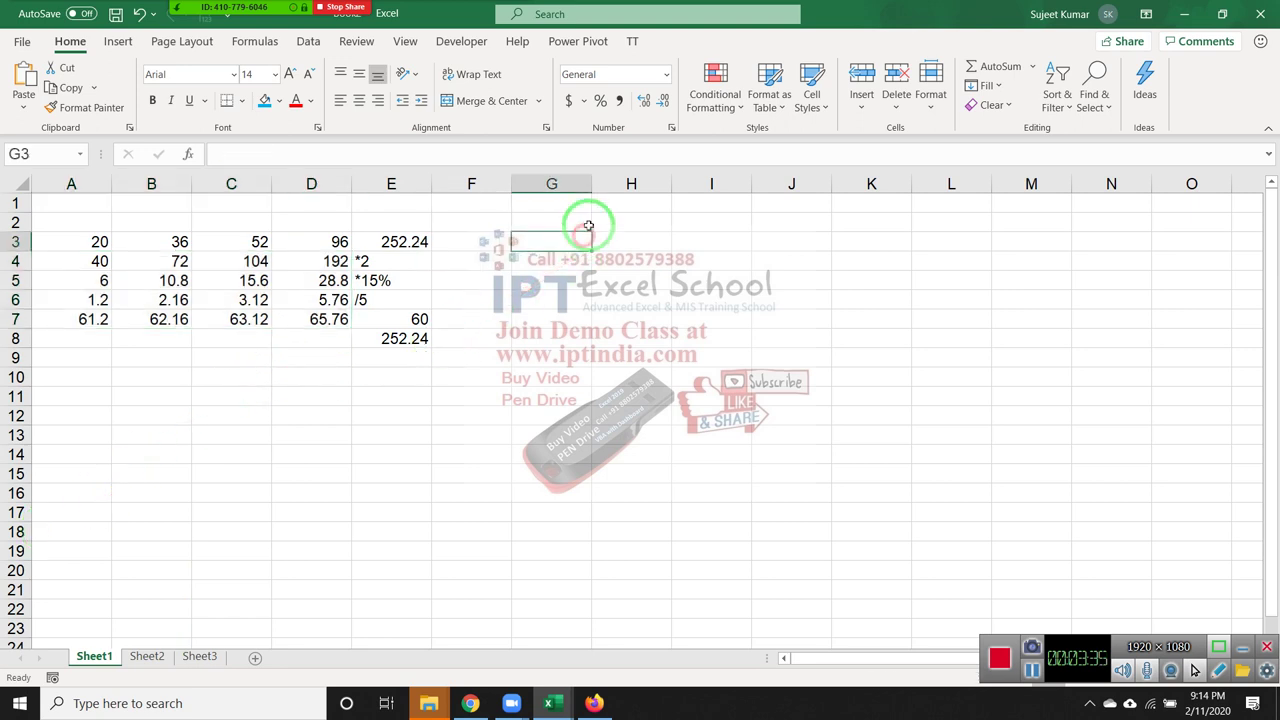
{"action": "type", "text": "Q1`"}
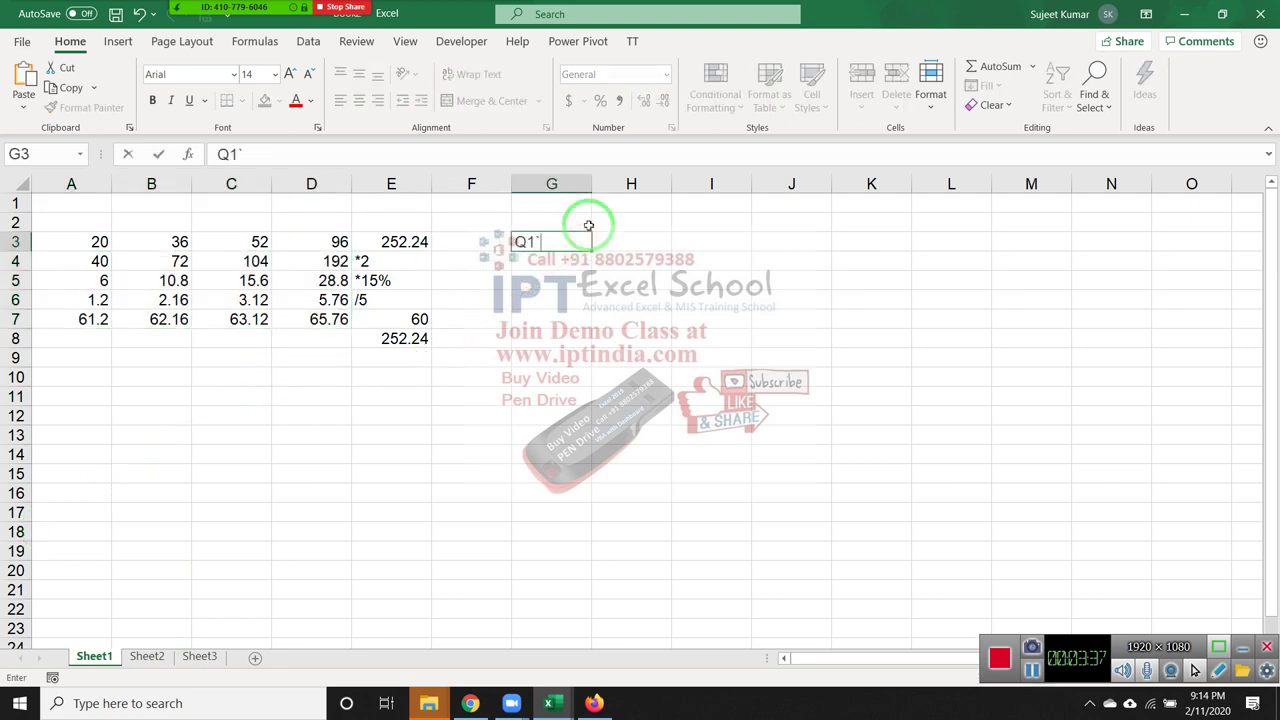
{"action": "key", "text": "BackSpace"}
{"action": "key", "text": "Tab"}
{"action": "type", "text": "Q"}
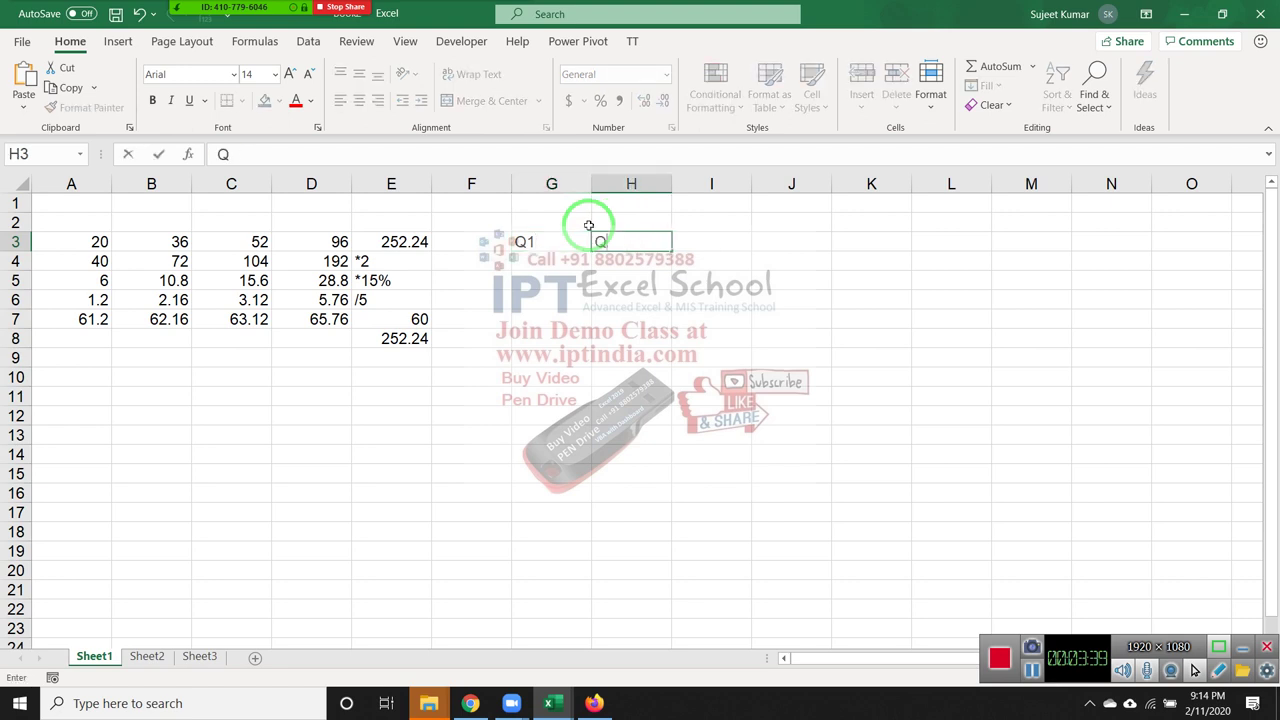
{"action": "type", "text": "2"}
{"action": "key", "text": "Return"}
{"action": "type", "text": "50"}
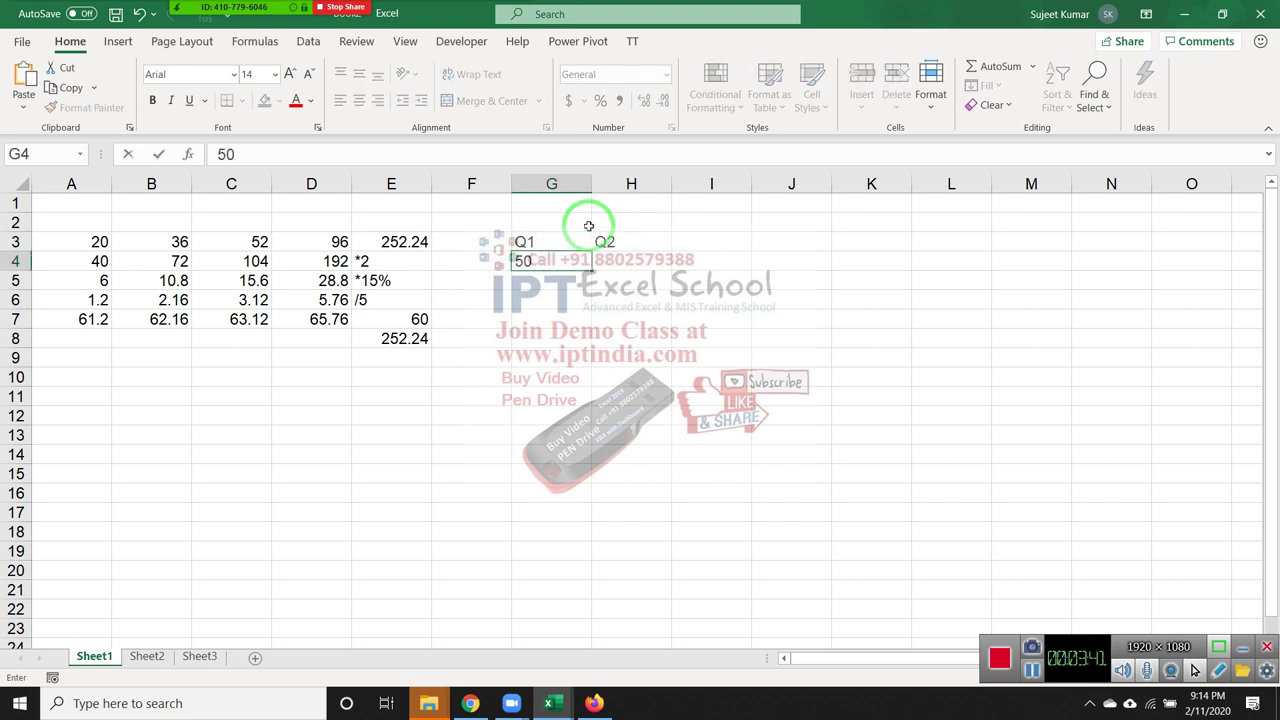
{"action": "key", "text": "Tab"}
{"action": "type", "text": "6"}
{"action": "key", "text": "Tab"}
{"action": "key", "text": "Up"}
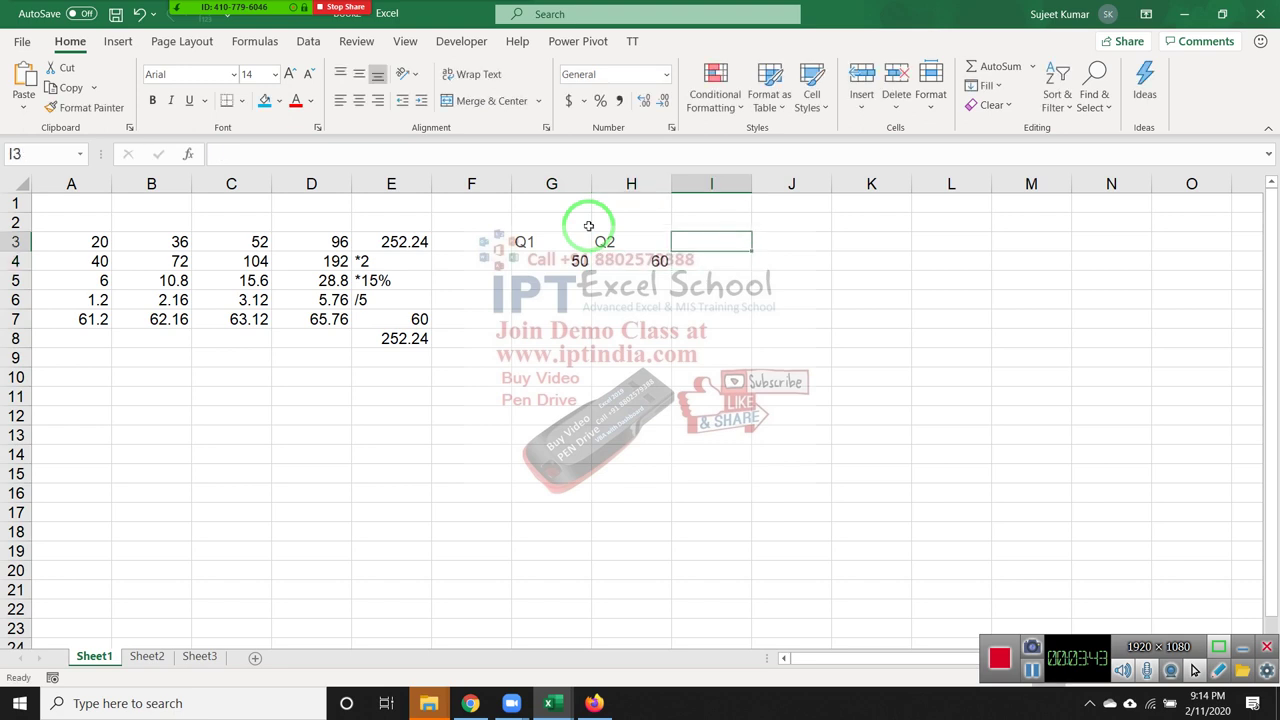
{"action": "type", "text": "gr"}
{"action": "key", "text": "Return"}
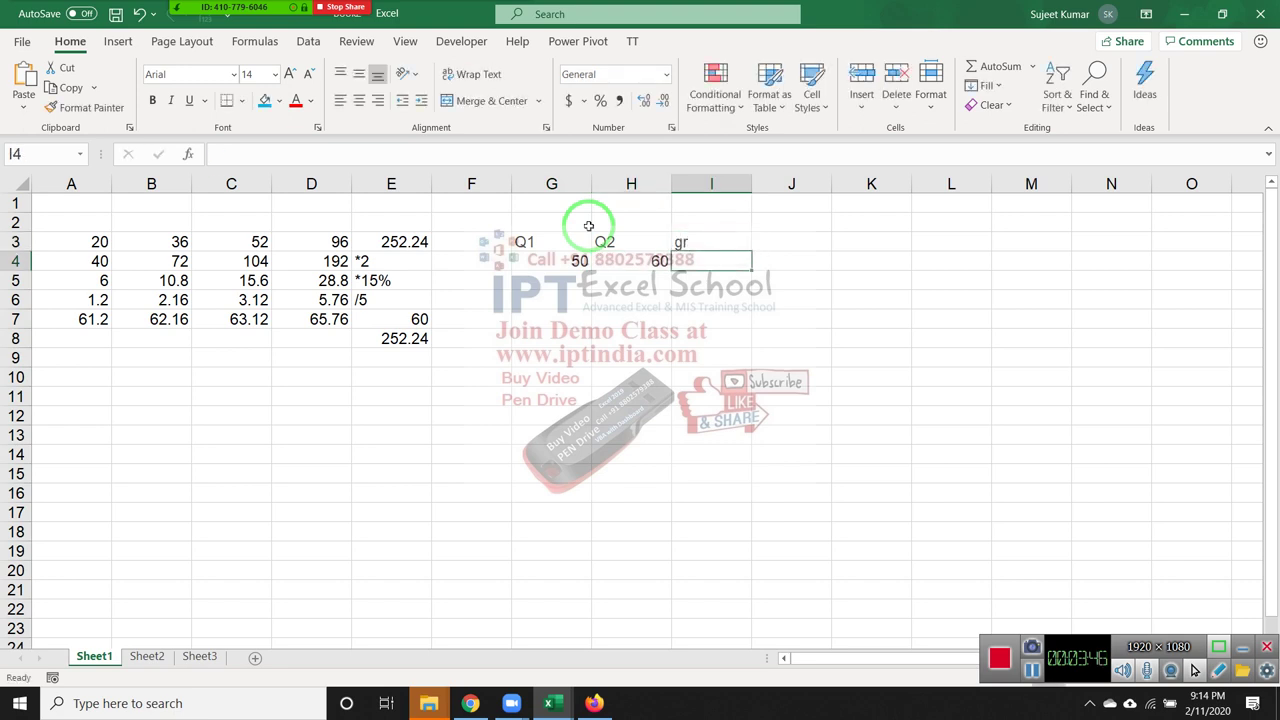
Sketch explanatory shapes beside the data with Zoom Annotate, then clear all drawings and close it
{"action": "mouse_move", "coordinate": [276, 5]}
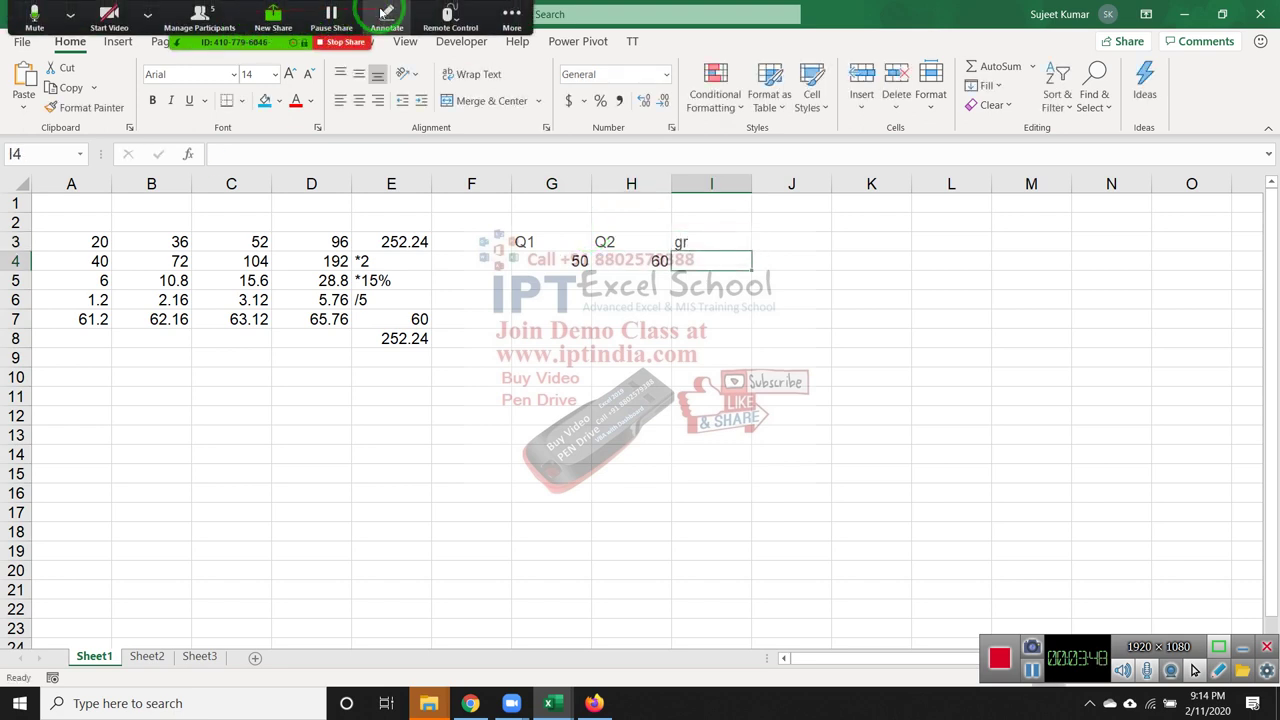
{"action": "left_click", "coordinate": [387, 15]}
{"action": "mouse_move", "coordinate": [829, 277]}
{"action": "left_mouse_down"}
{"action": "mouse_move", "coordinate": [910, 263]}
{"action": "mouse_move", "coordinate": [974, 291]}
{"action": "mouse_move", "coordinate": [989, 263]}
{"action": "mouse_move", "coordinate": [1123, 286]}
{"action": "left_mouse_up"}
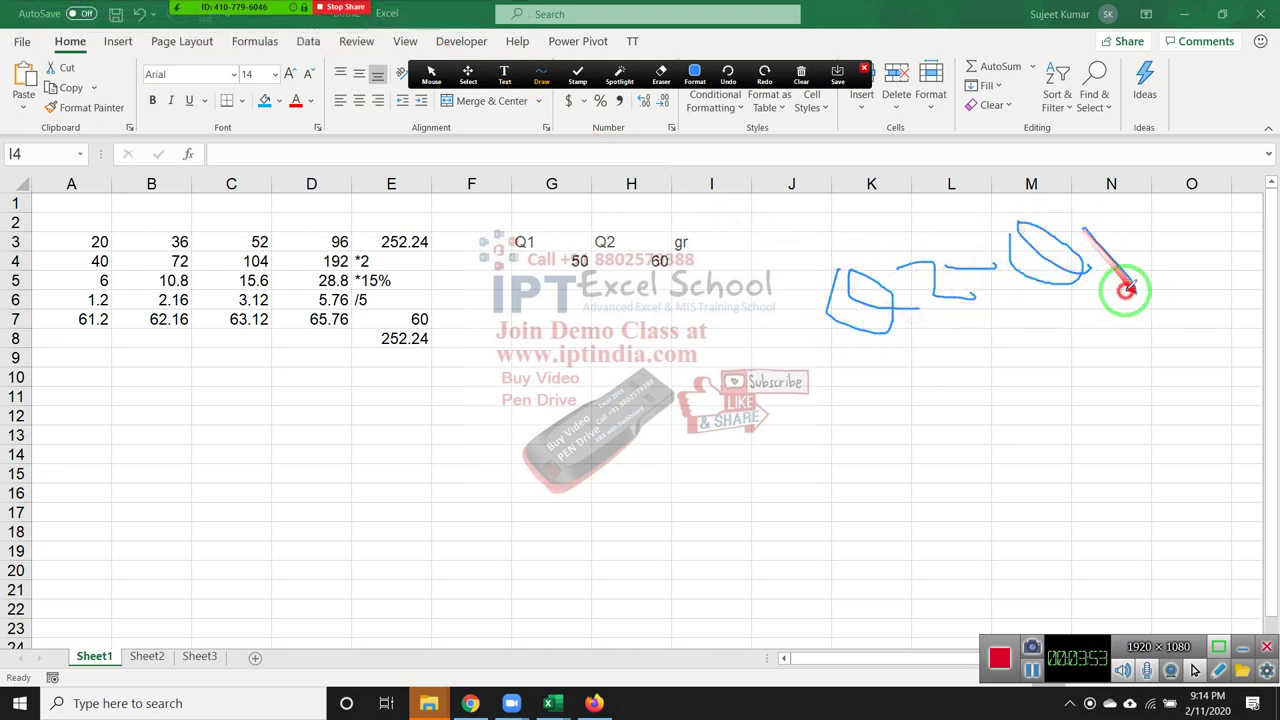
{"action": "left_click_drag", "start_coordinate": [873, 367], "coordinate": [1190, 258]}
{"action": "left_click_drag", "start_coordinate": [1022, 330], "coordinate": [1090, 400]}
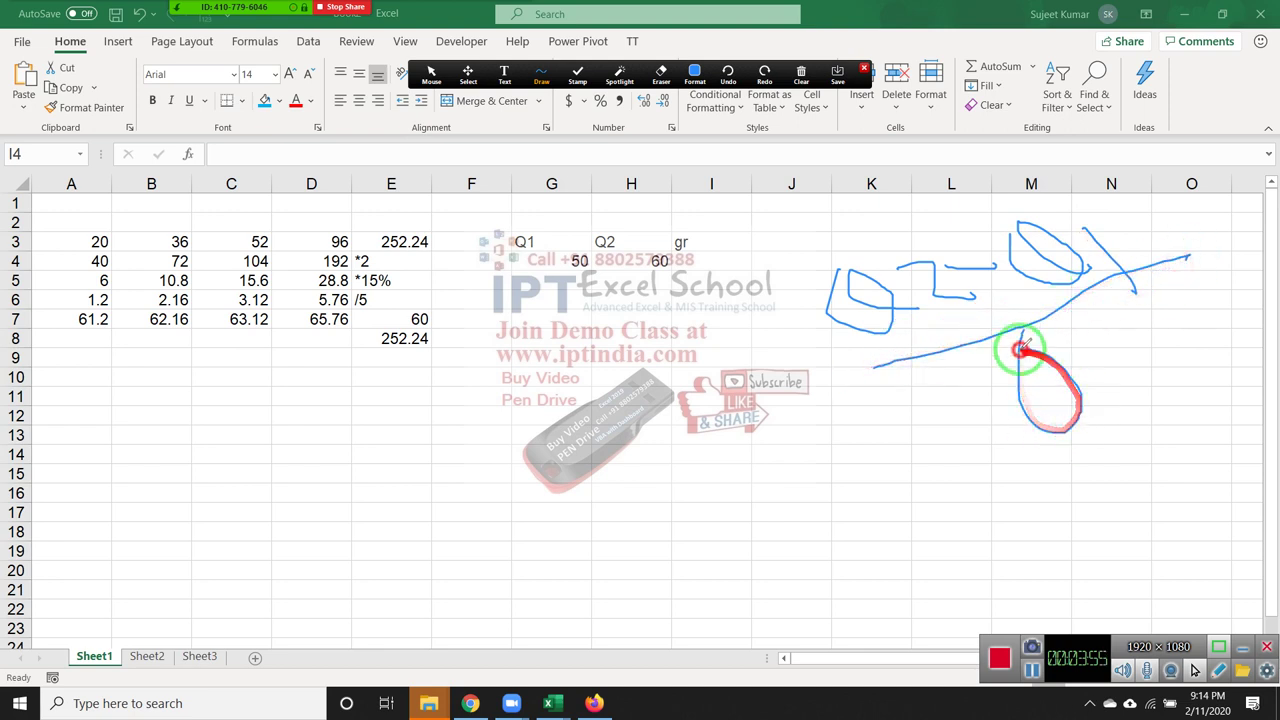
{"action": "left_click", "coordinate": [801, 72]}
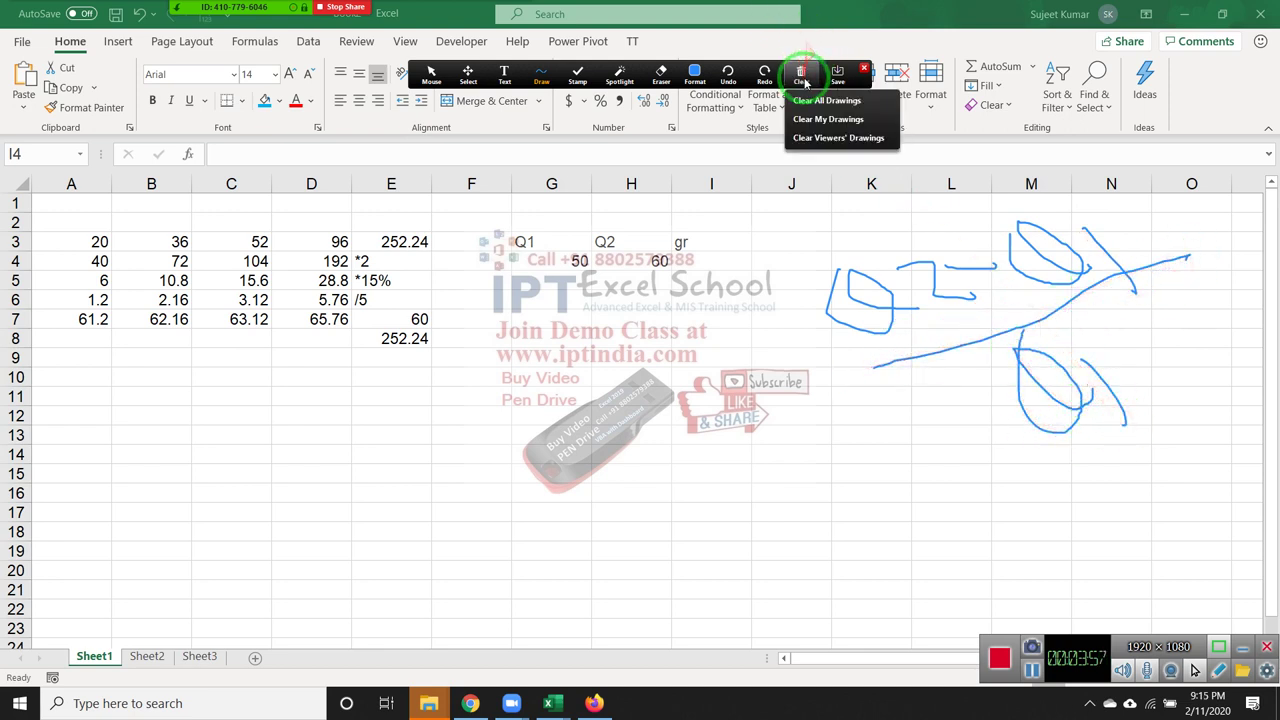
{"action": "left_click", "coordinate": [814, 98]}
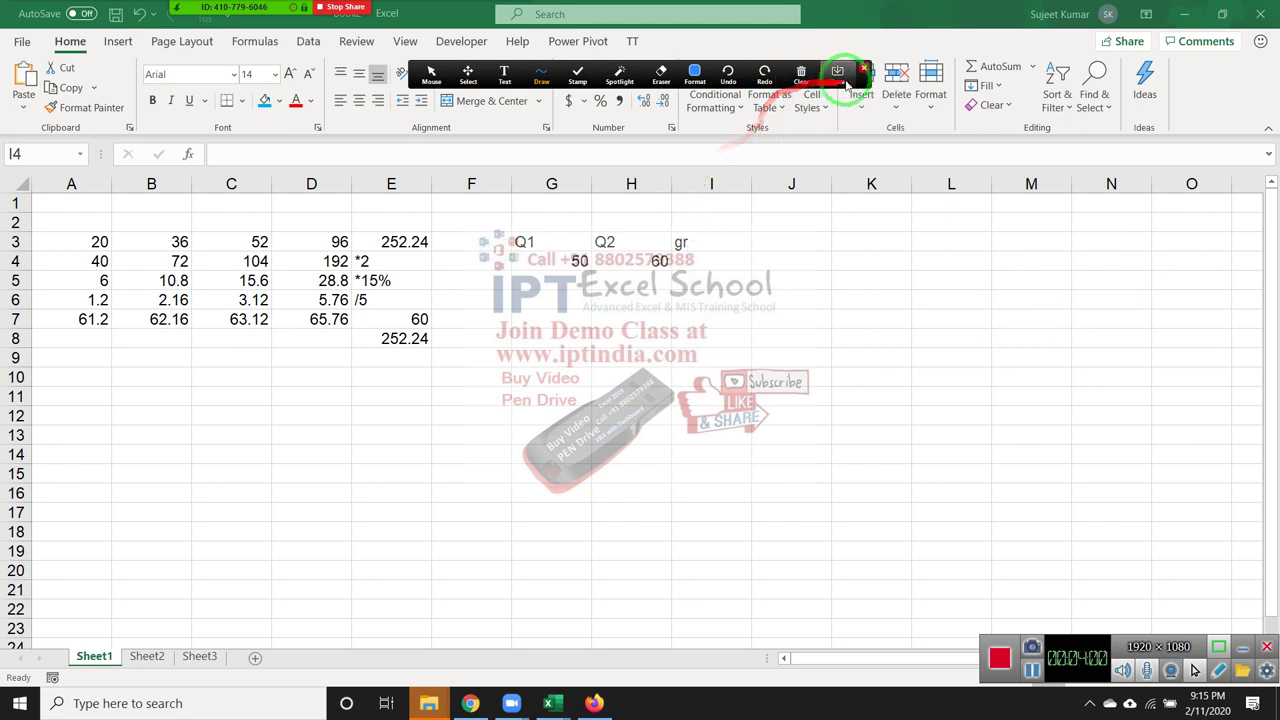
{"action": "left_click", "coordinate": [864, 69]}
Enter the growth formula =H4-G4/G4 in I4, which returns 59
{"action": "type", "text": "="}
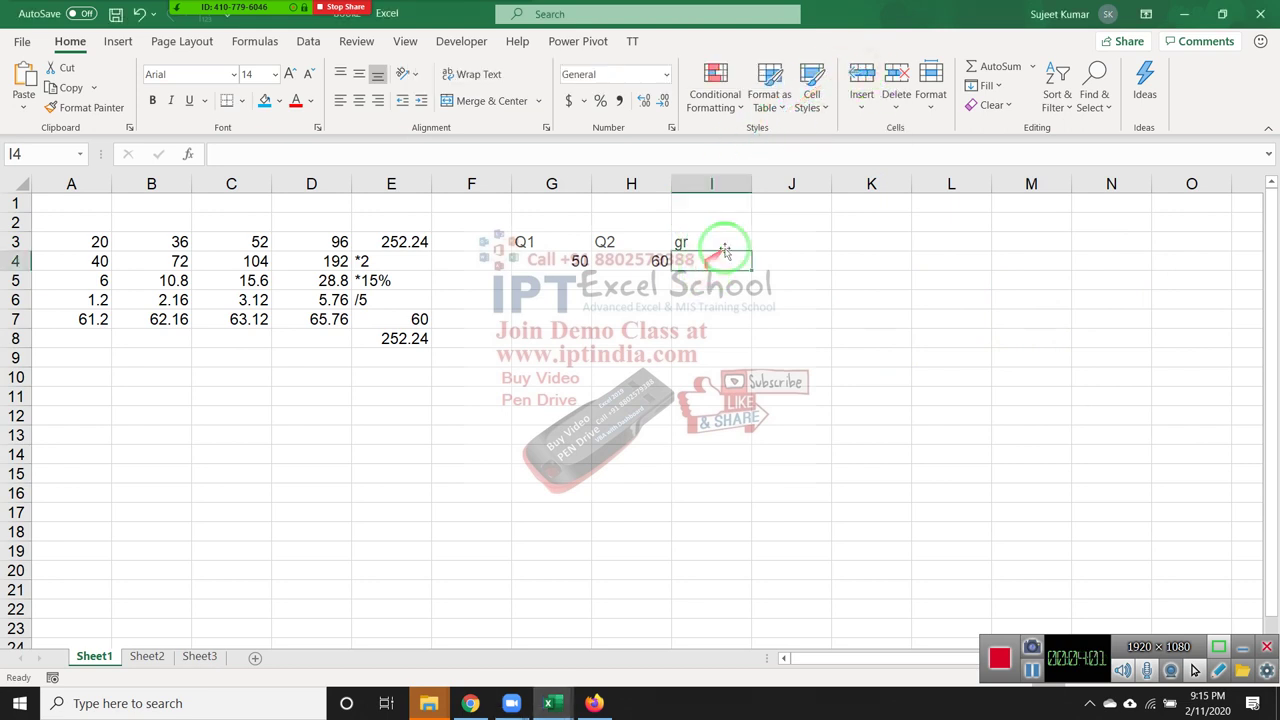
{"action": "key", "text": "Left"}
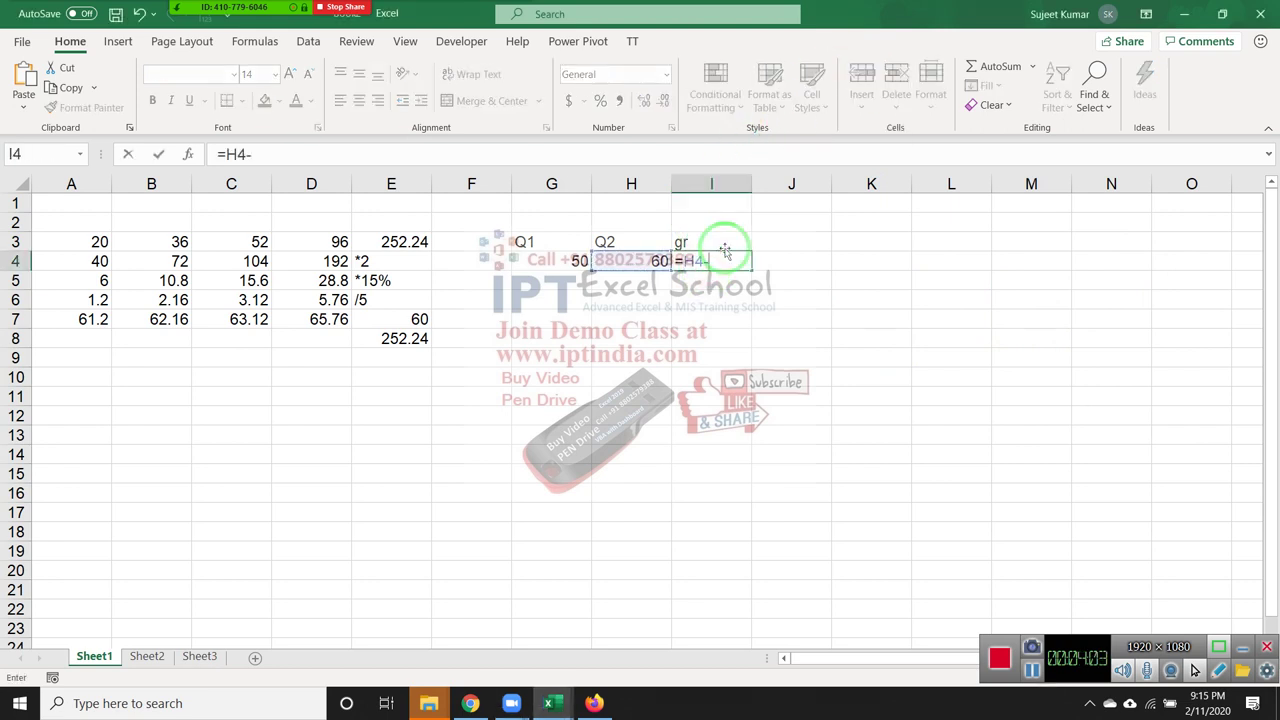
{"action": "key", "text": "Left"}
{"action": "key", "text": "Left"}
{"action": "key", "text": "Left"}
{"action": "key", "text": "Left"}
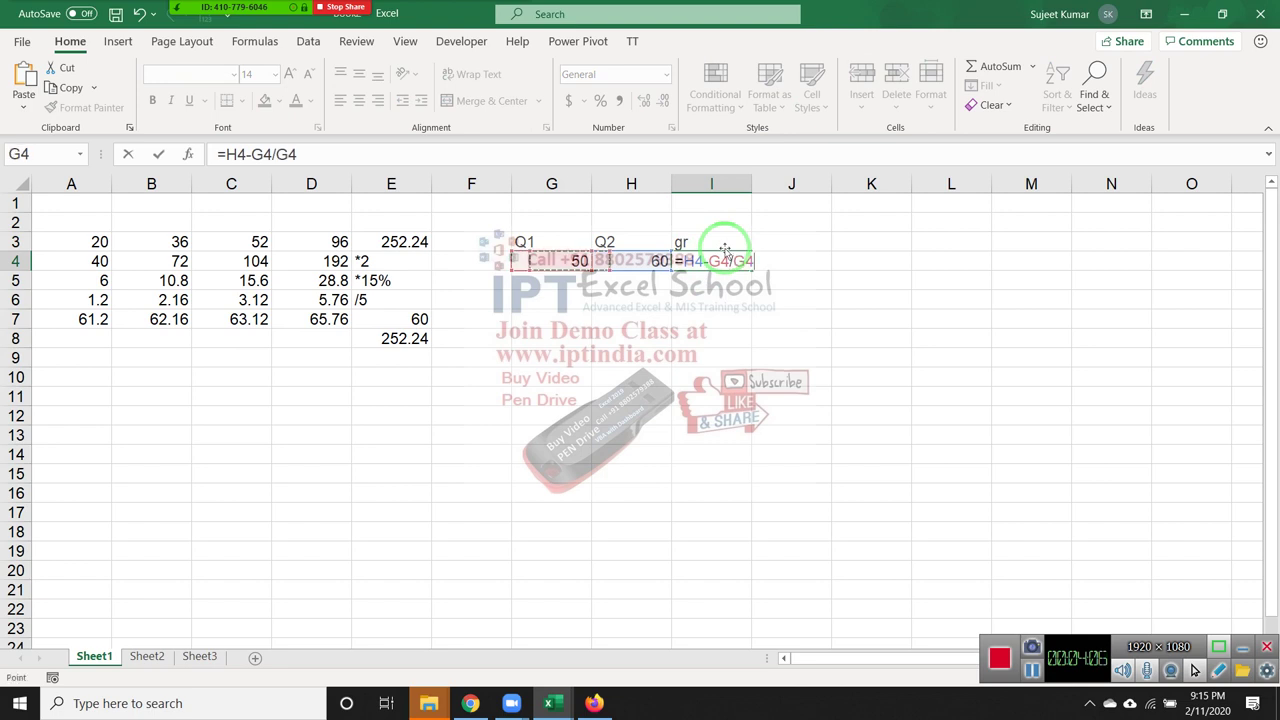
{"action": "key", "text": "Return"}
{"action": "key", "text": "Up"}
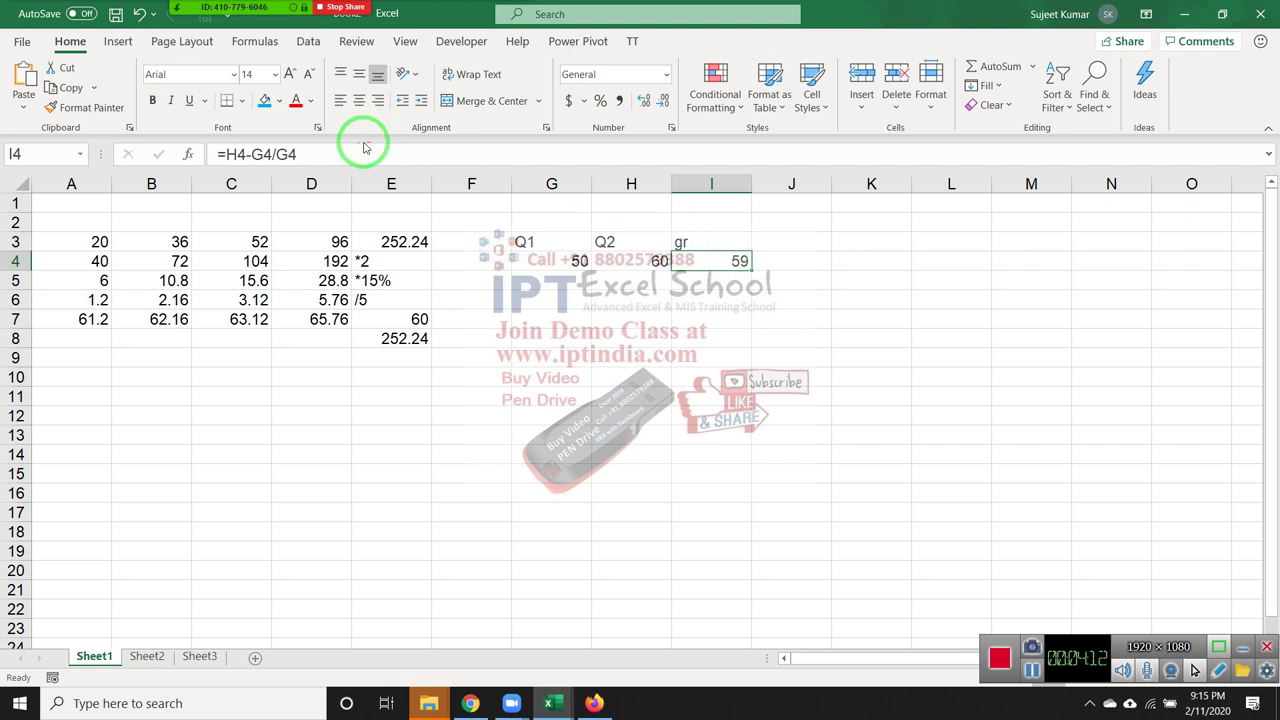
Step through I4's formula in Evaluate Formula to see how it reaches 59
{"action": "left_click", "coordinate": [255, 41]}
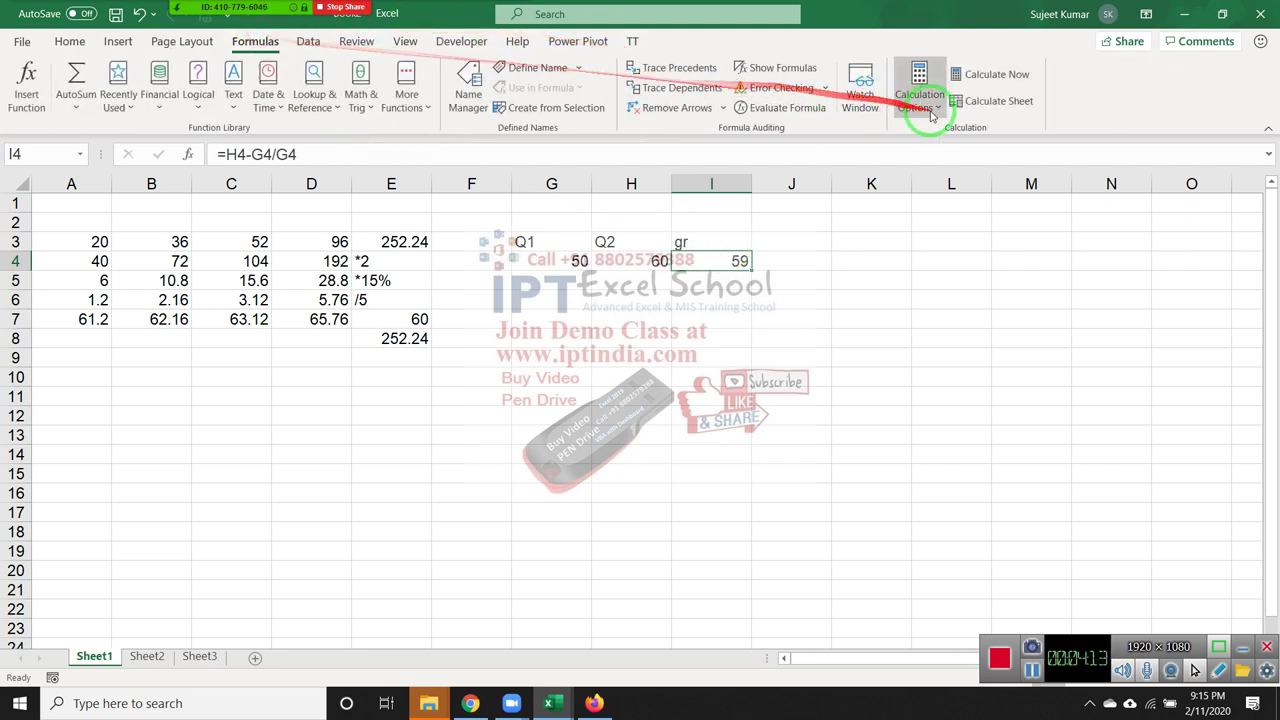
{"action": "left_click", "coordinate": [787, 107]}
{"action": "left_click_drag", "start_coordinate": [666, 157], "coordinate": [1118, 172]}
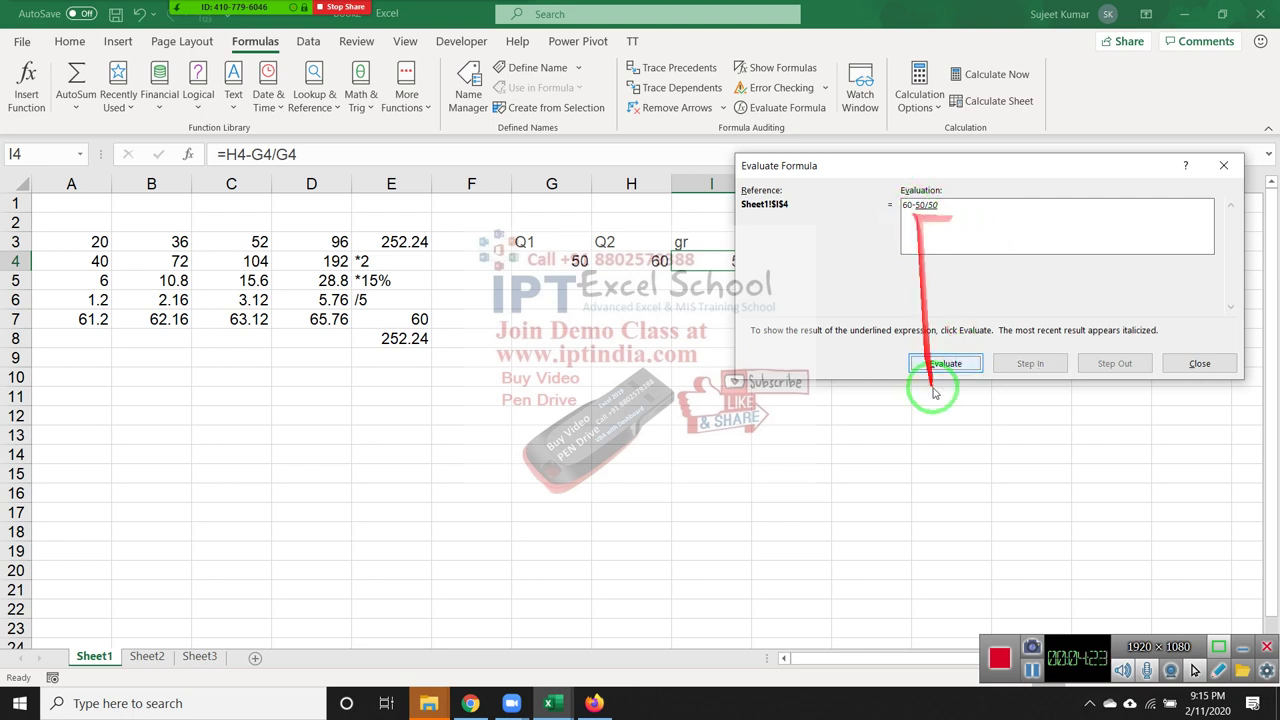
{"action": "left_click", "coordinate": [946, 368]}
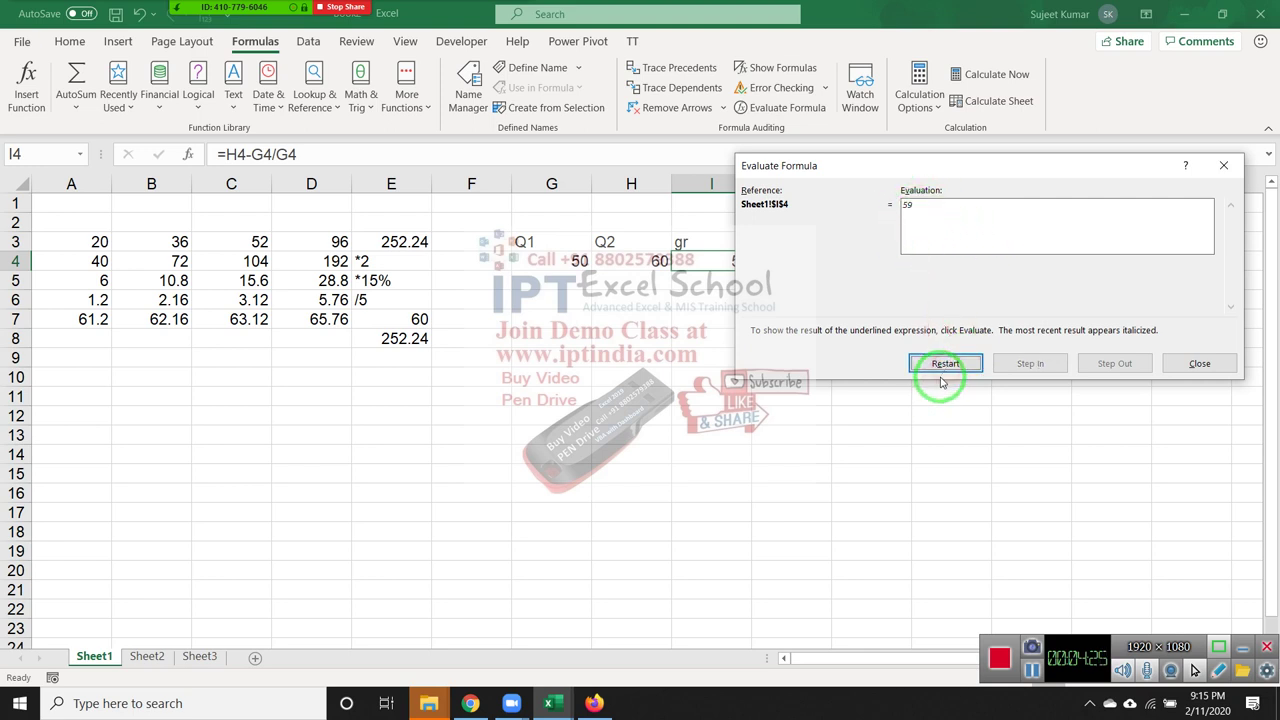
Bracket I4's formula as =(H4-G4)/G4 and apply Percent Style so it shows 20%
{"action": "key", "text": "Escape"}
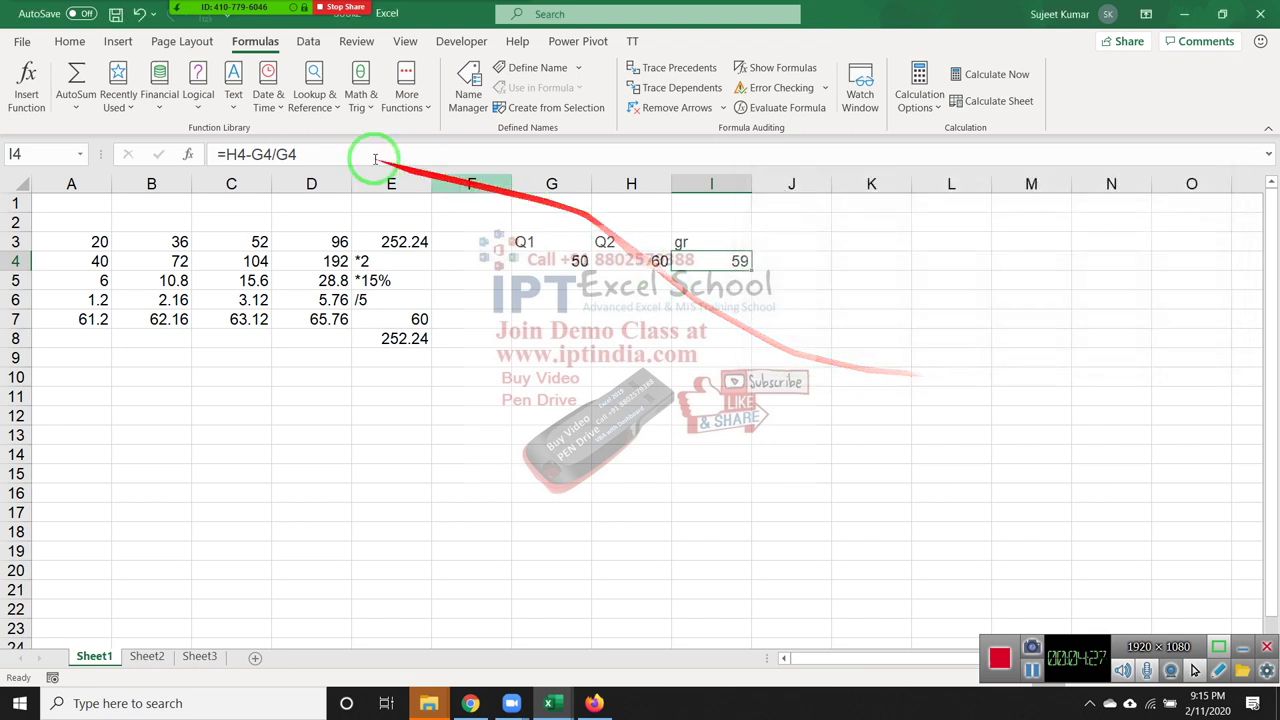
{"action": "left_click", "coordinate": [232, 157]}
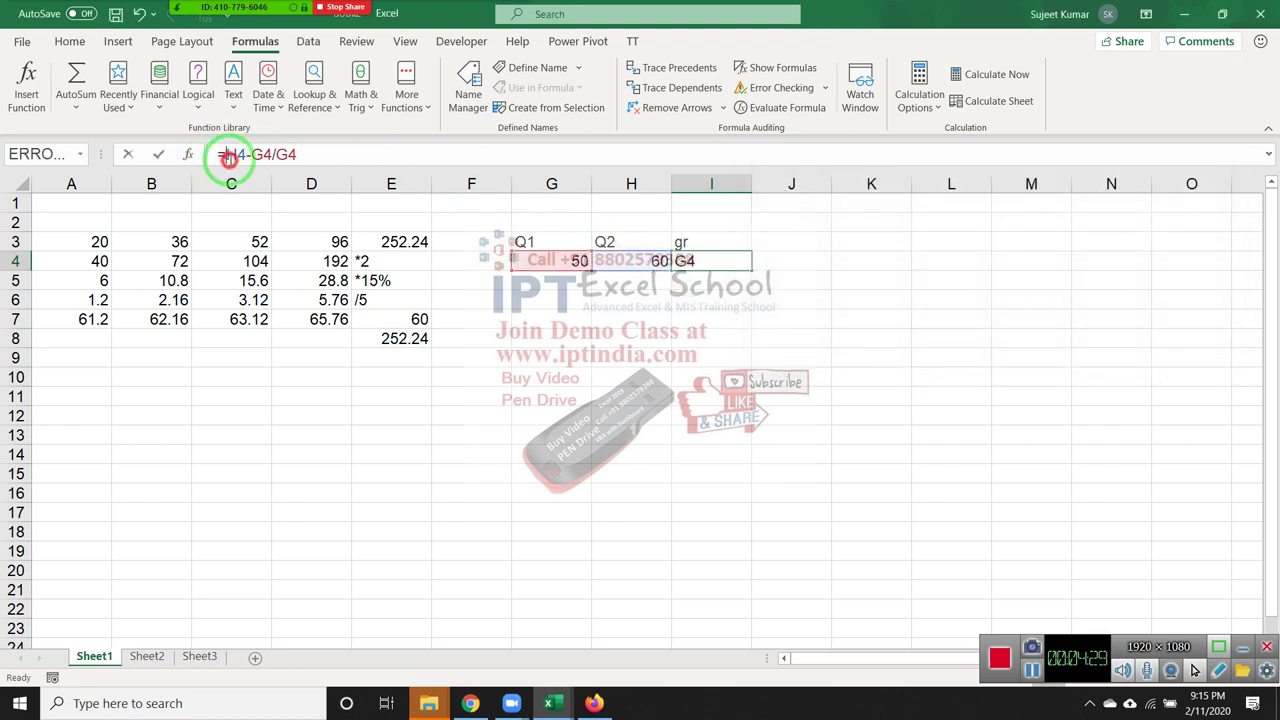
{"action": "type", "text": "("}
{"action": "left_click", "coordinate": [276, 157]}
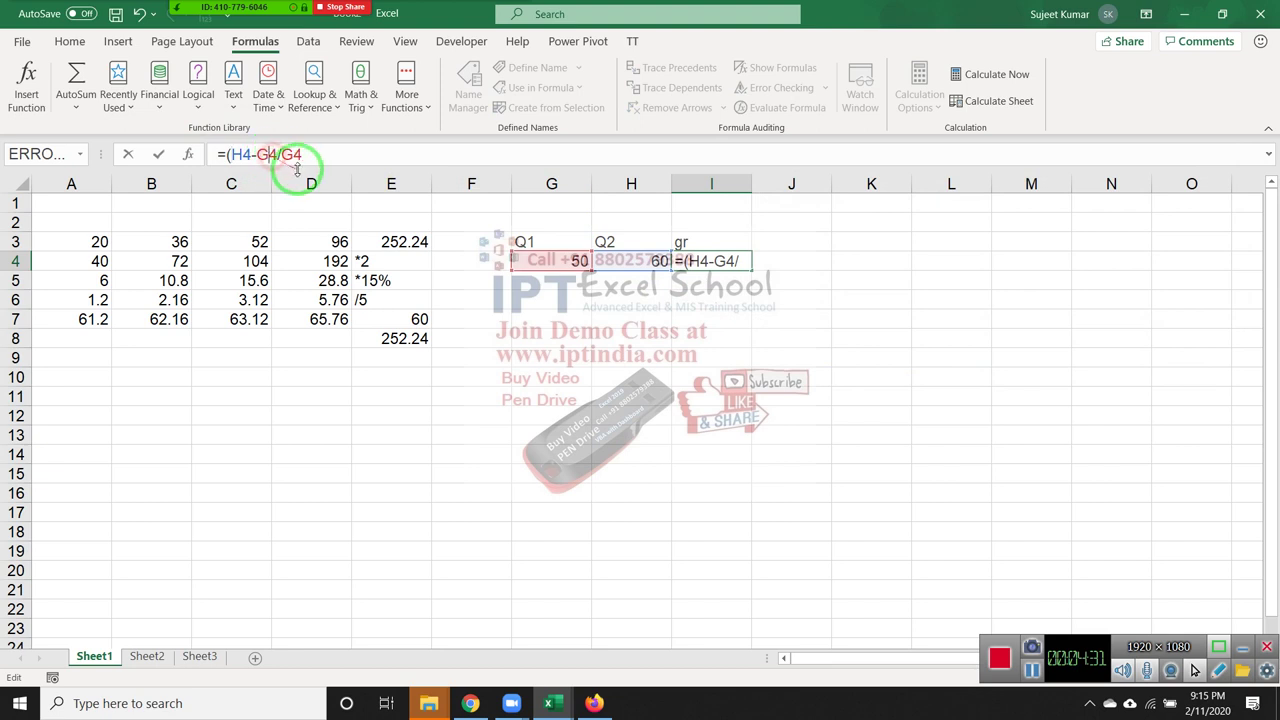
{"action": "type", "text": ")"}
{"action": "key", "text": "Return"}
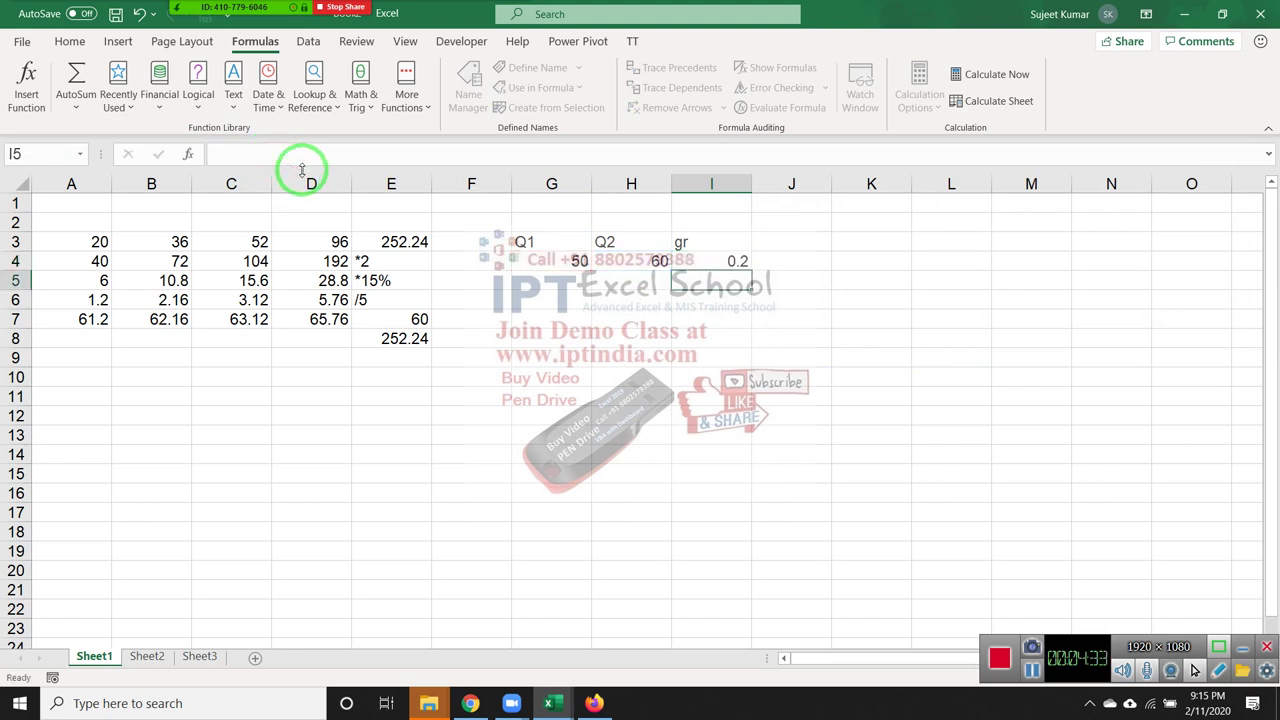
{"action": "key", "text": "Up"}
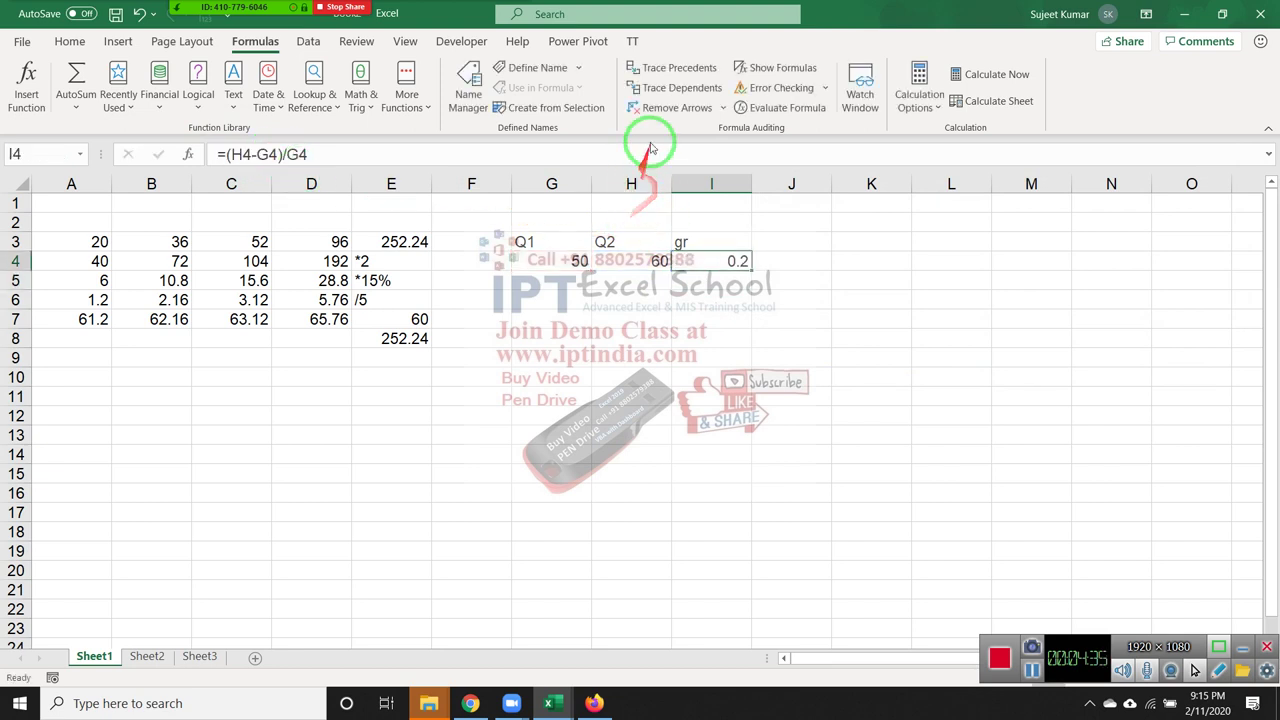
{"action": "left_click", "coordinate": [84, 44]}
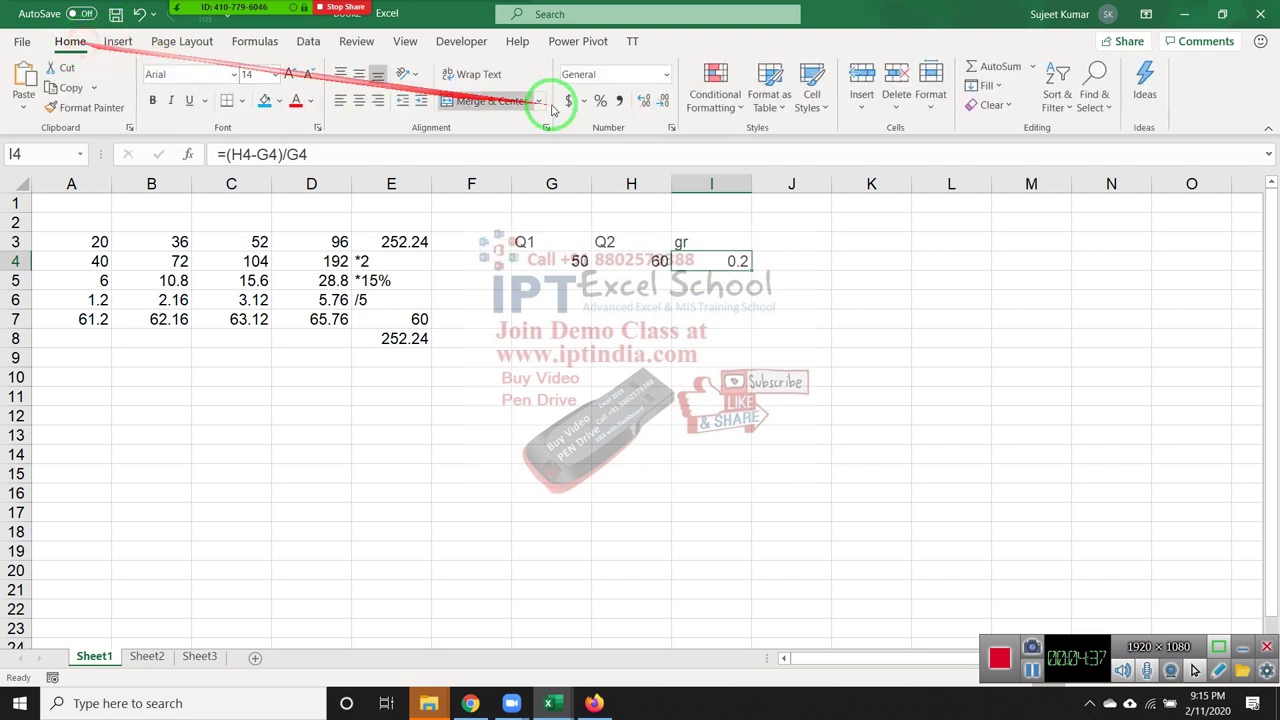
{"action": "left_click", "coordinate": [600, 100]}
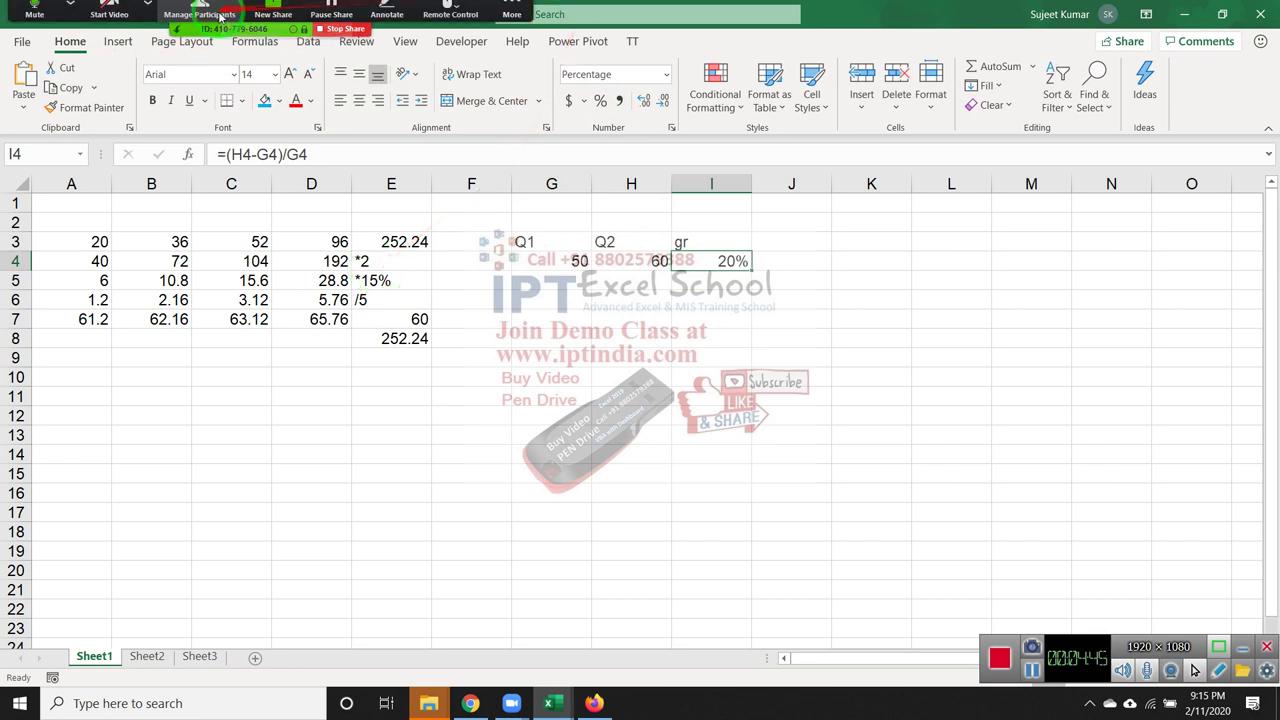
Check the meeting participant list, then review E3's total and the intermediate results in A4:D7
{"action": "left_click", "coordinate": [205, 20]}
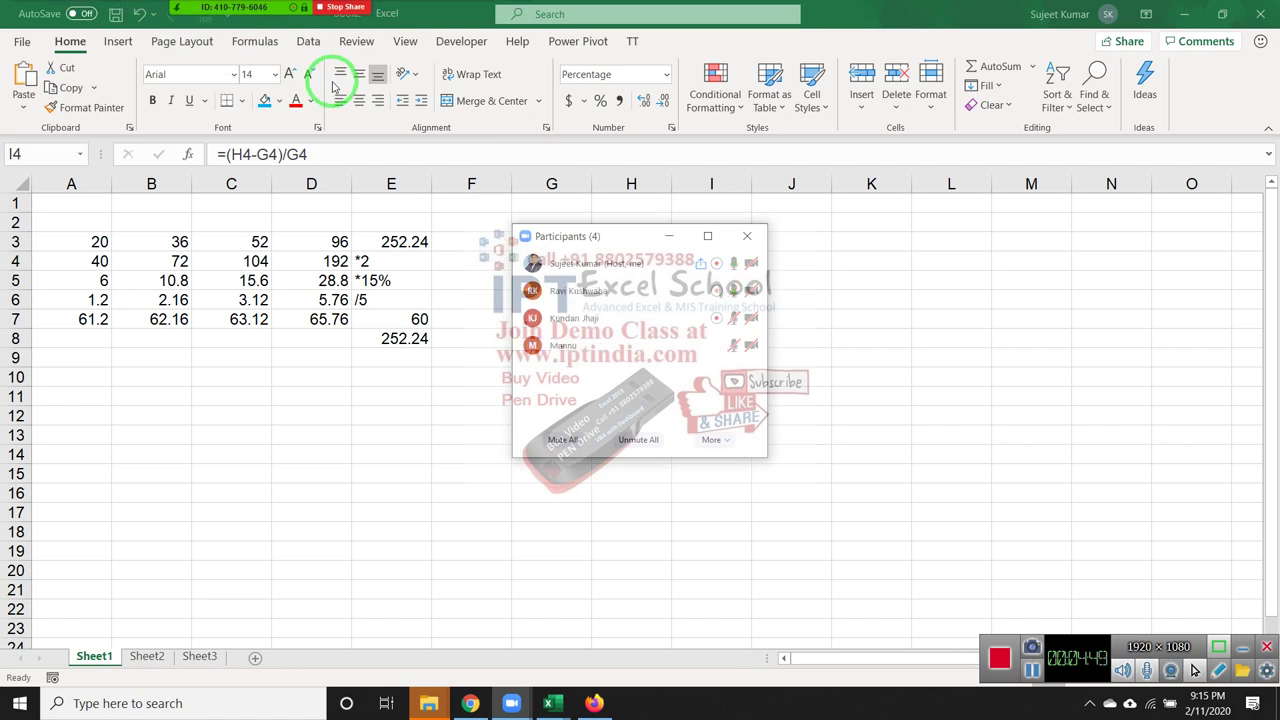
{"action": "left_click", "coordinate": [747, 236]}
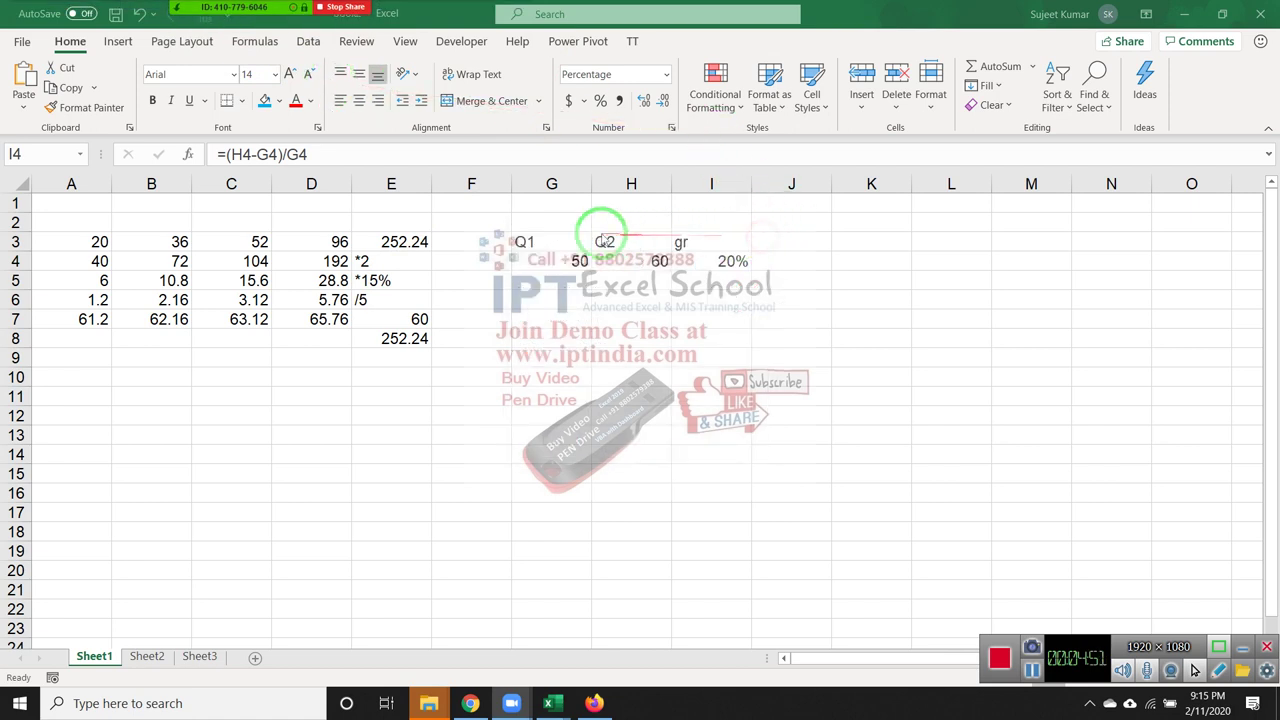
{"action": "left_click", "coordinate": [387, 228]}
{"action": "left_click", "coordinate": [387, 241]}
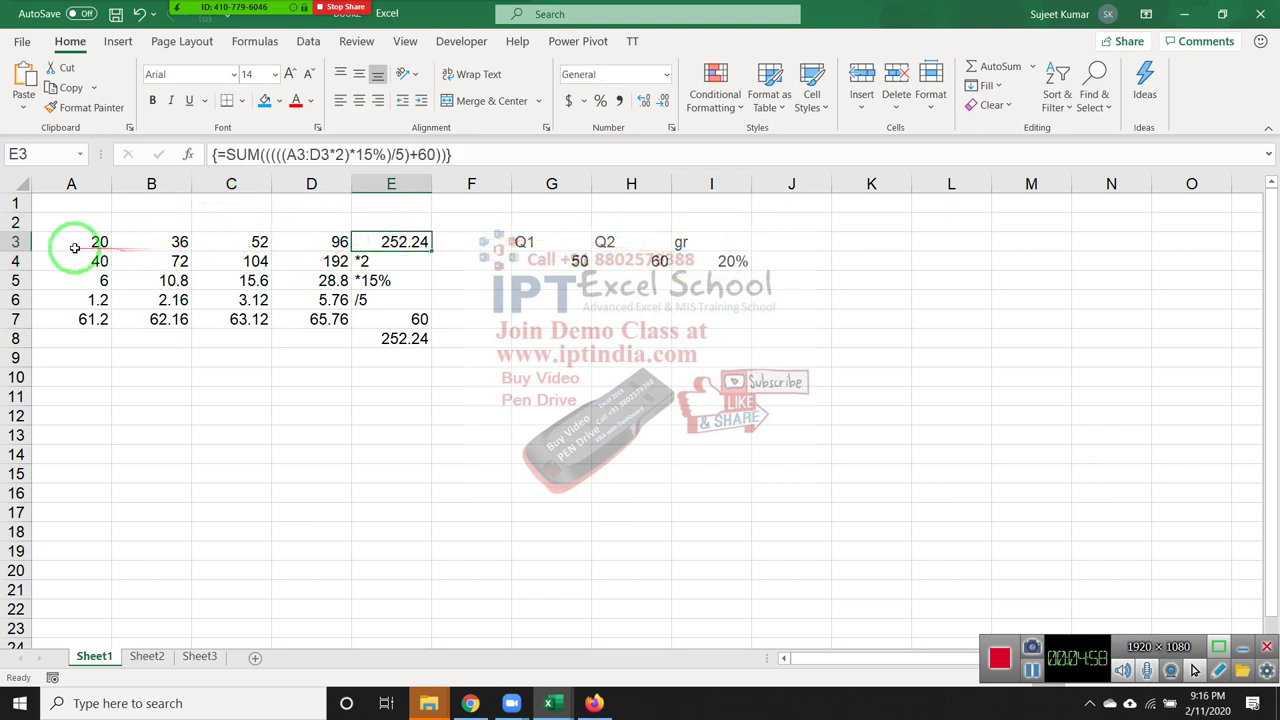
{"action": "mouse_move", "coordinate": [75, 244]}
{"action": "left_mouse_down"}
{"action": "mouse_move", "coordinate": [97, 261]}
{"action": "mouse_move", "coordinate": [333, 313]}
{"action": "left_mouse_up"}
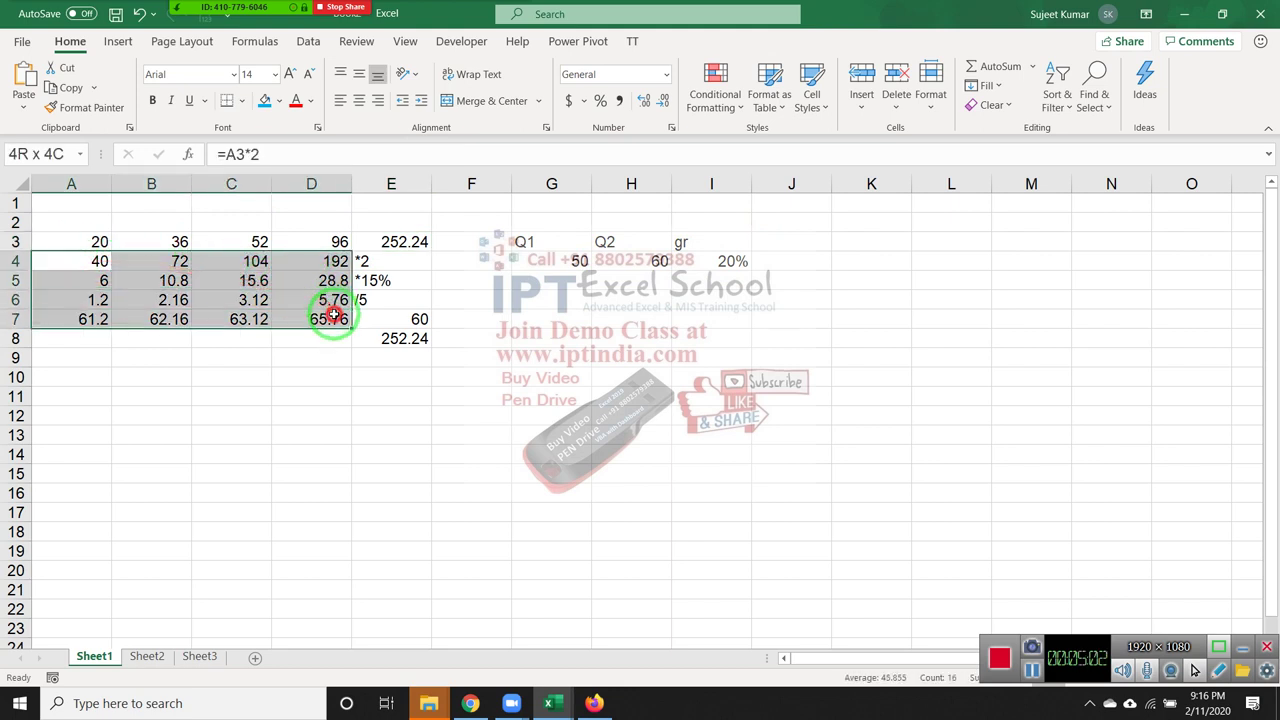
Recommit E3's SUM over A3:D3 as an array formula with Ctrl+Shift+Enter, returning 252.24
{"action": "double_click", "coordinate": [410, 244]}
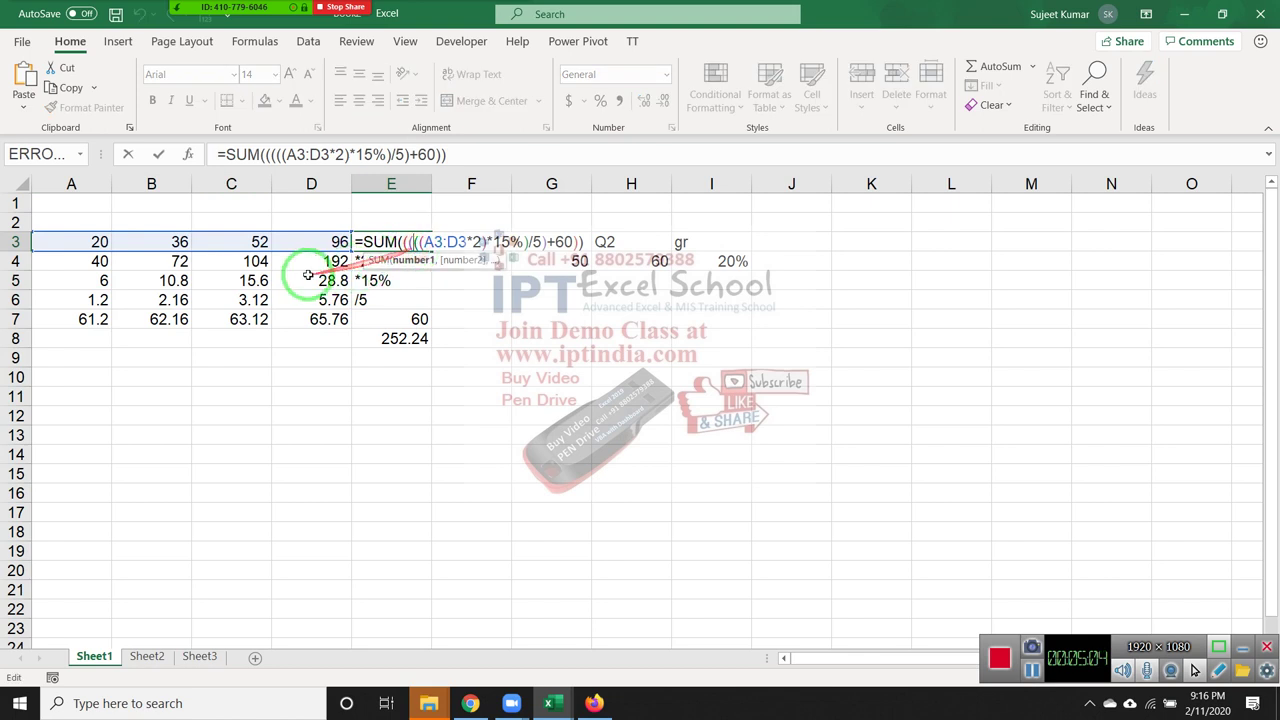
{"action": "key", "text": "ctrl+shift+Return"}
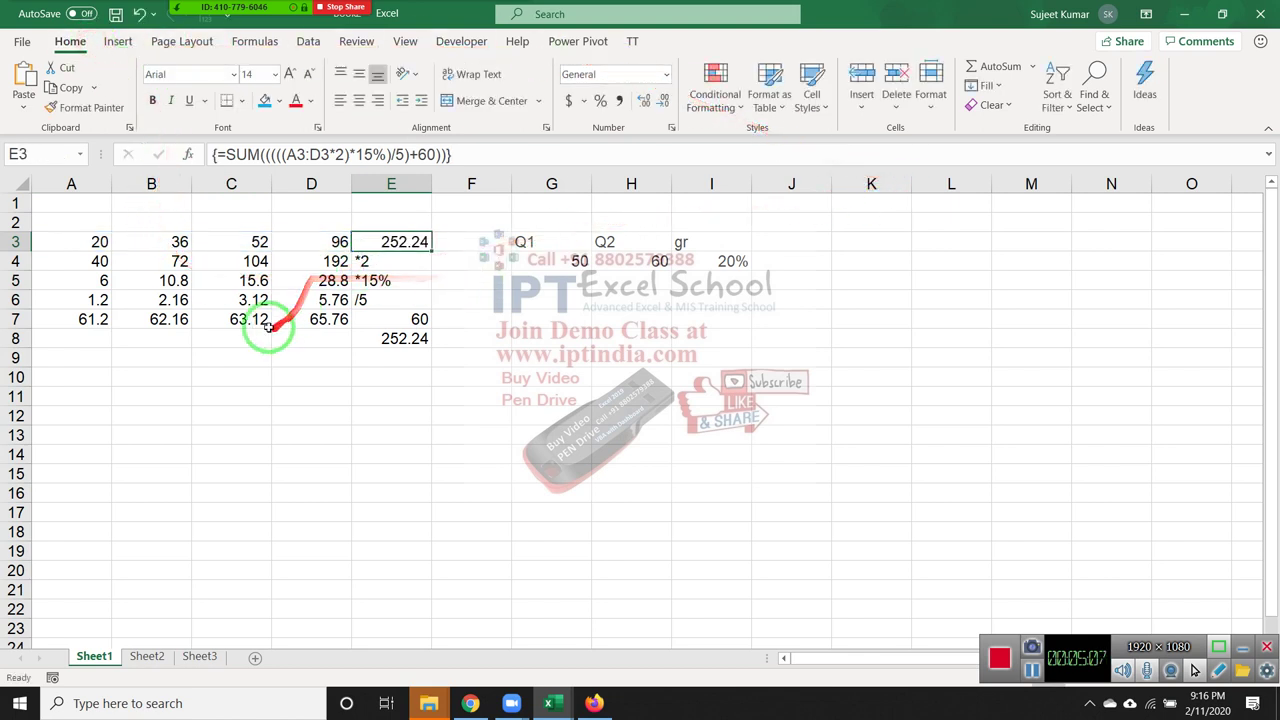
{"action": "left_click_drag", "start_coordinate": [100, 242], "coordinate": [317, 242]}
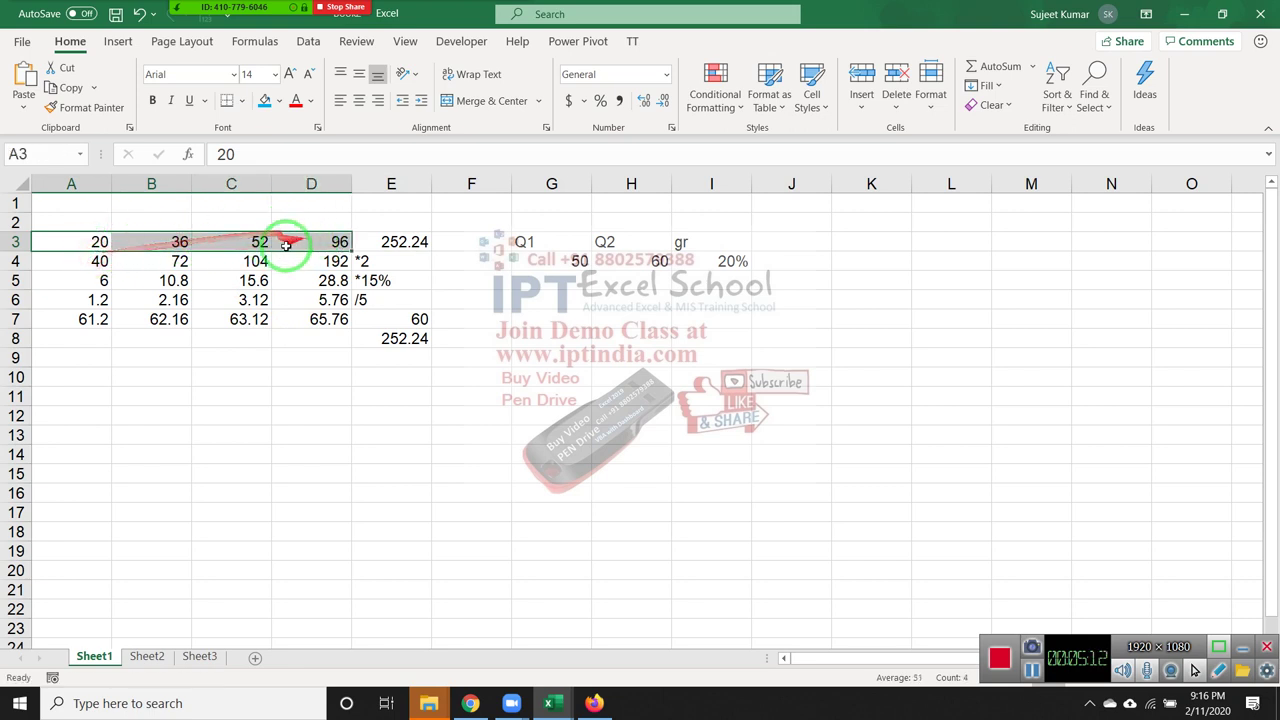
{"action": "left_click", "coordinate": [412, 244]}
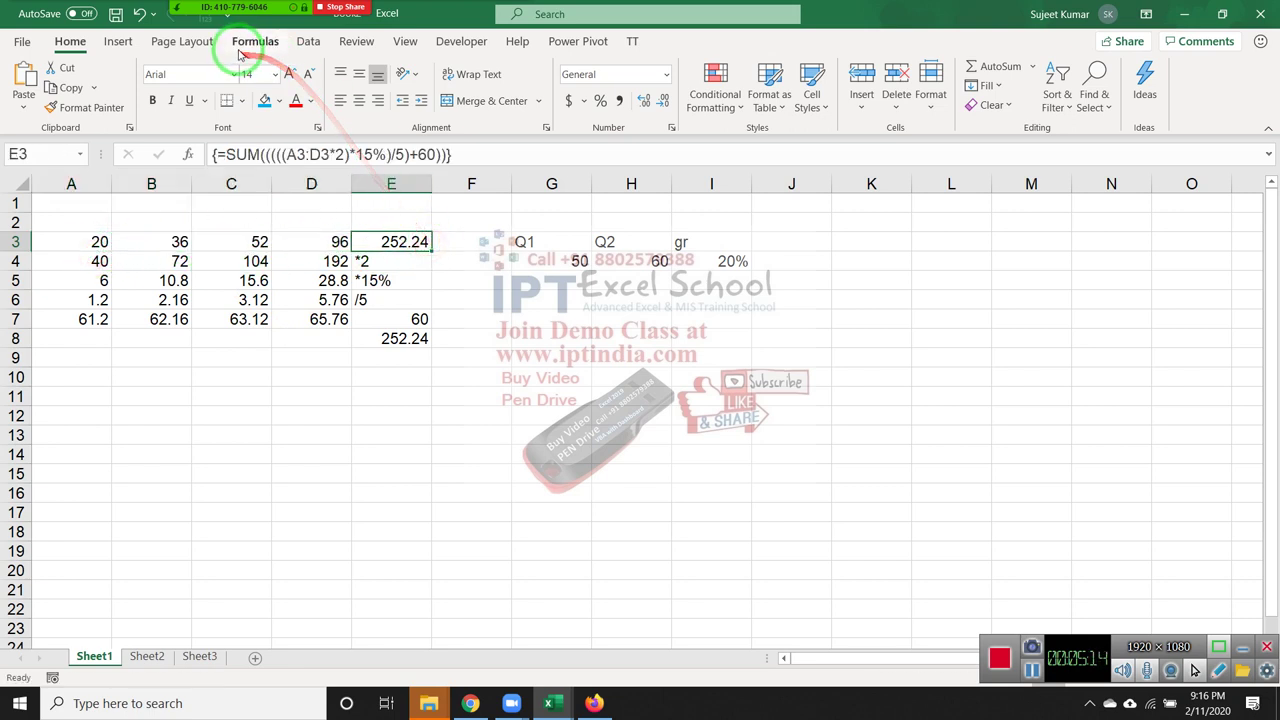
Run Evaluate Formula on E3, stepping through its array calculation to 252.24 before closing it
{"action": "left_click", "coordinate": [255, 41]}
{"action": "left_click", "coordinate": [780, 107]}
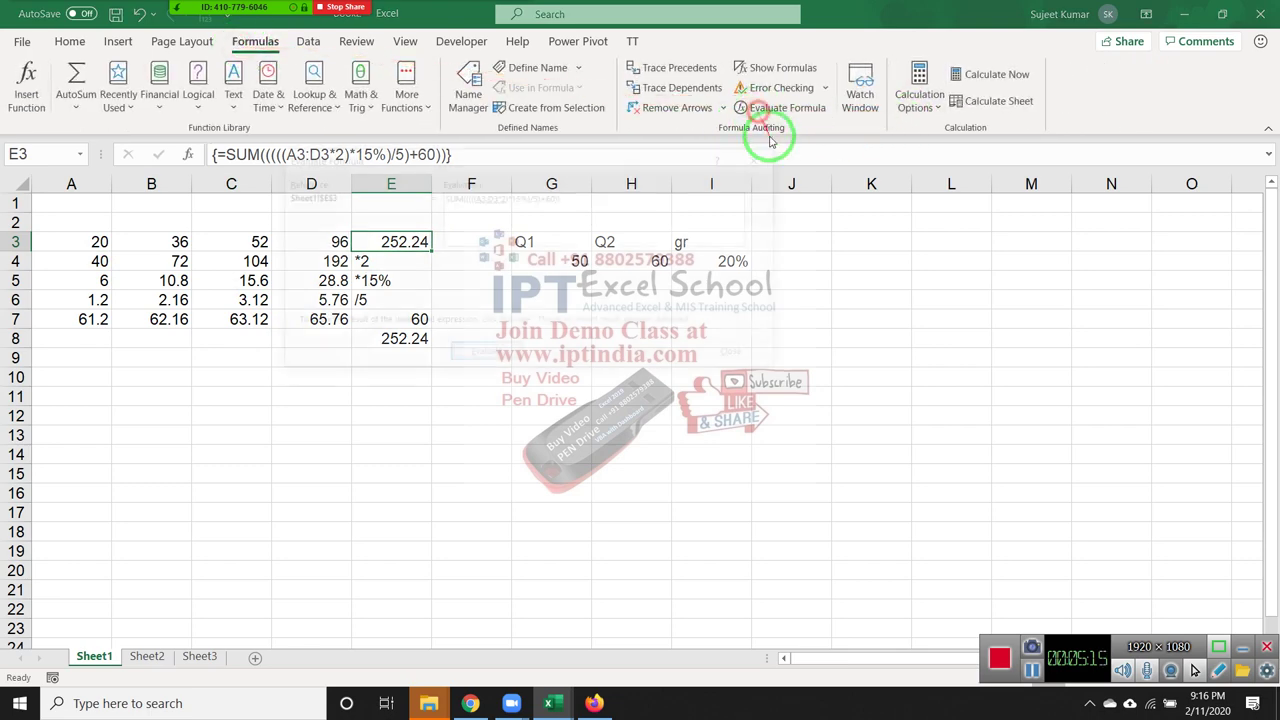
{"action": "left_click_drag", "start_coordinate": [537, 157], "coordinate": [829, 186]}
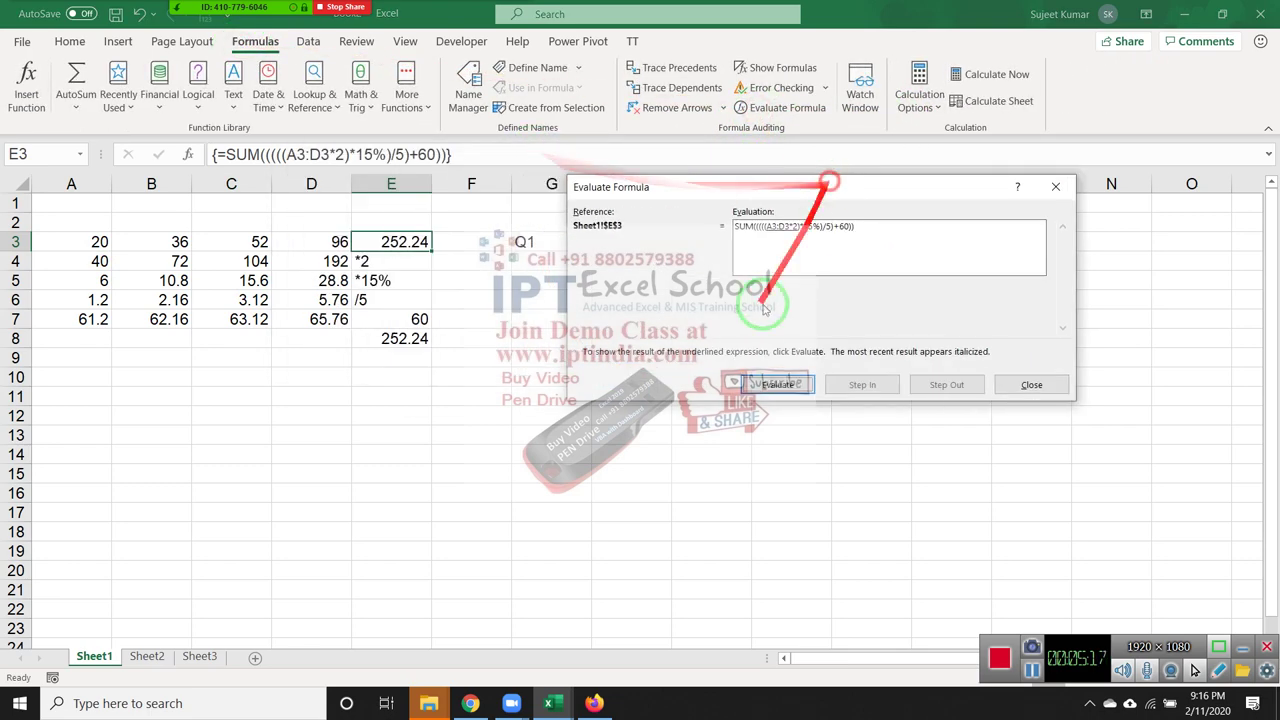
{"action": "left_click", "coordinate": [777, 384]}
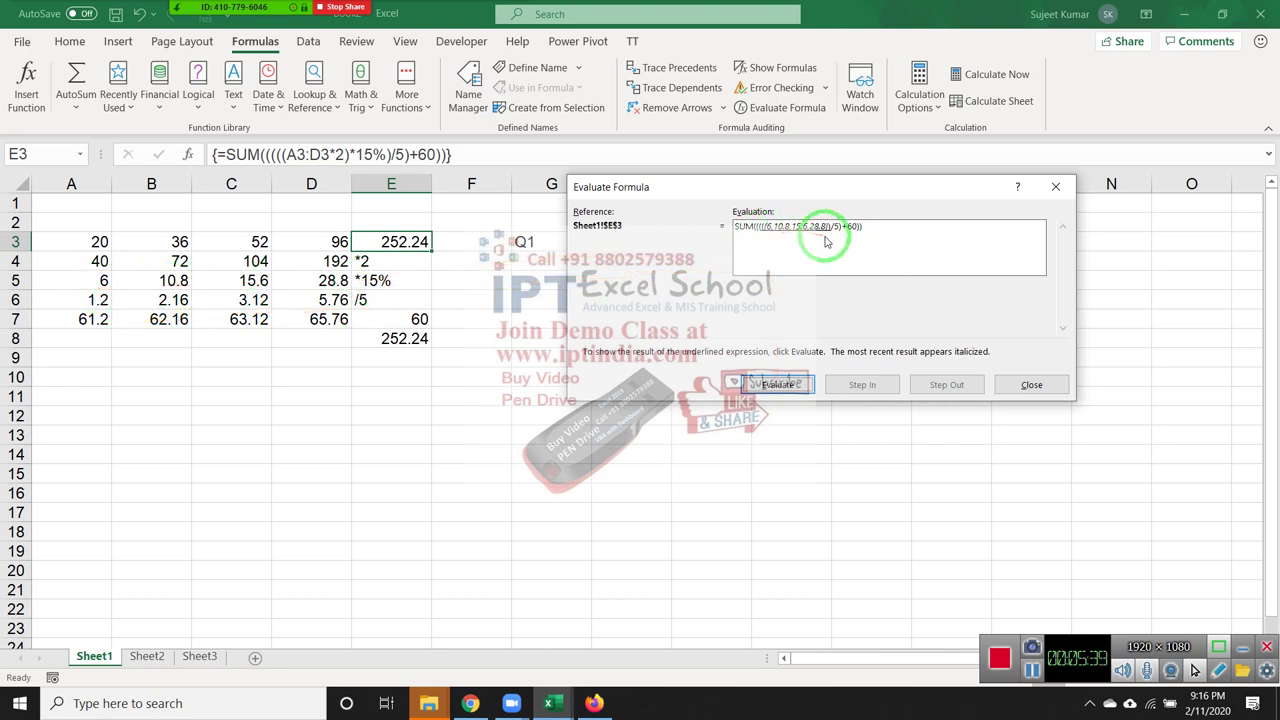
{"action": "left_click_drag", "start_coordinate": [826, 241], "coordinate": [787, 400]}
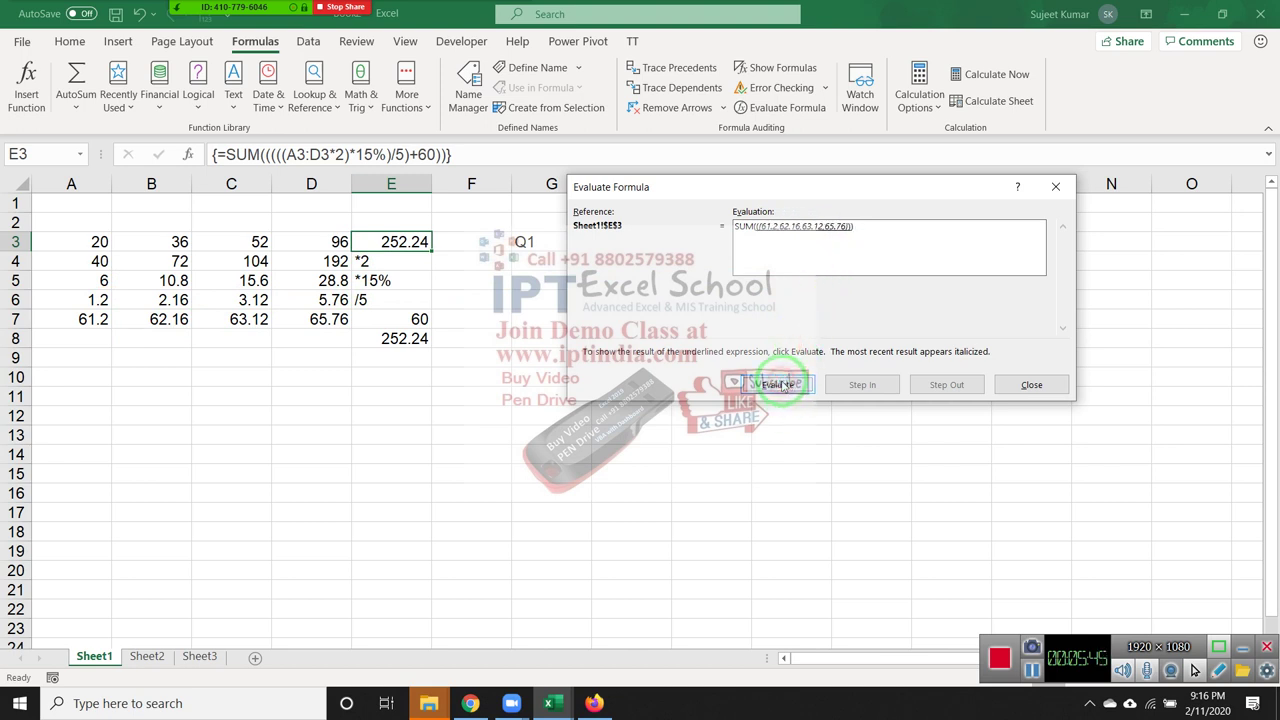
{"action": "left_click", "coordinate": [779, 385]}
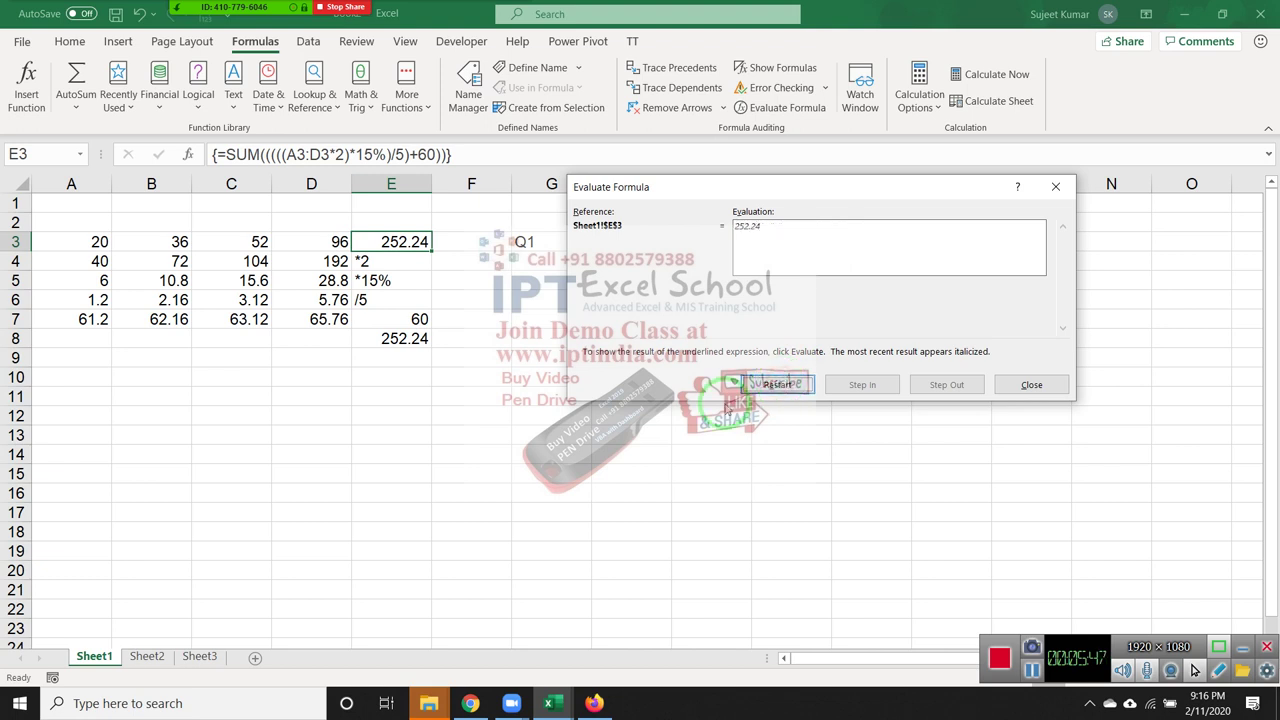
{"action": "key", "text": "Escape"}
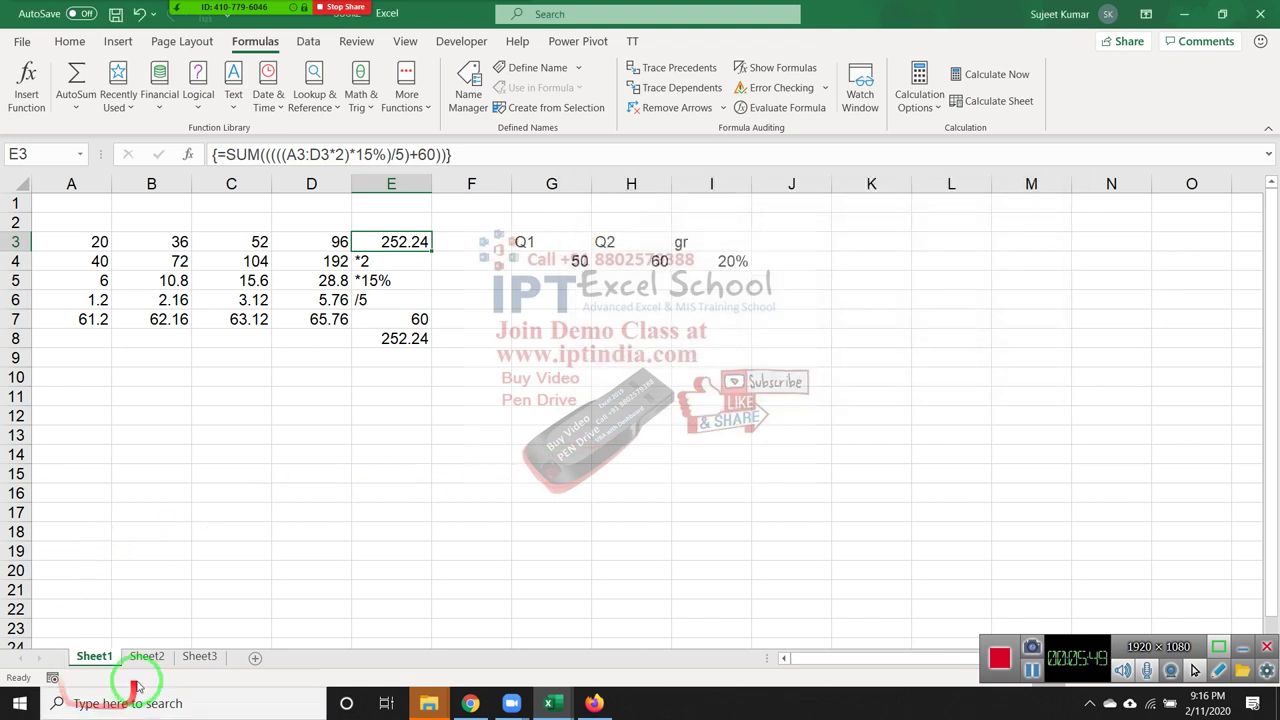
On Sheet2, add a Name header in A1 and fill a first name down column A
{"action": "left_click", "coordinate": [140, 660]}
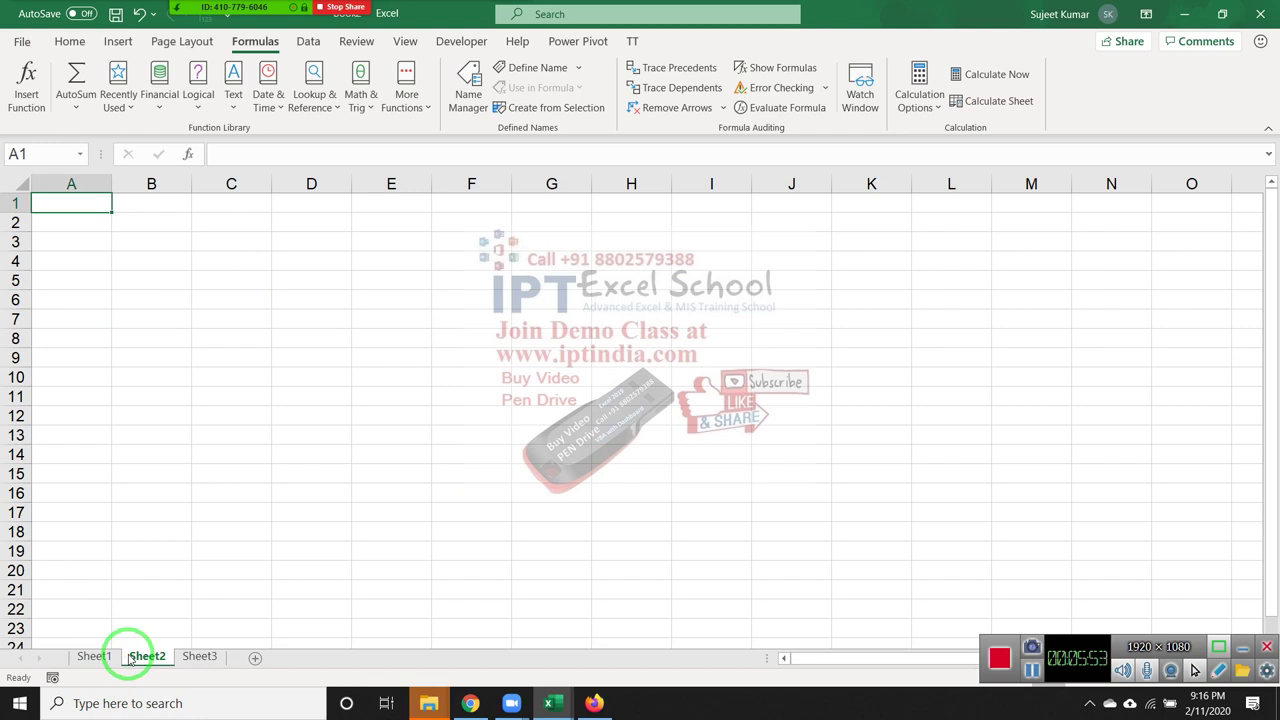
{"action": "type", "text": "Name"}
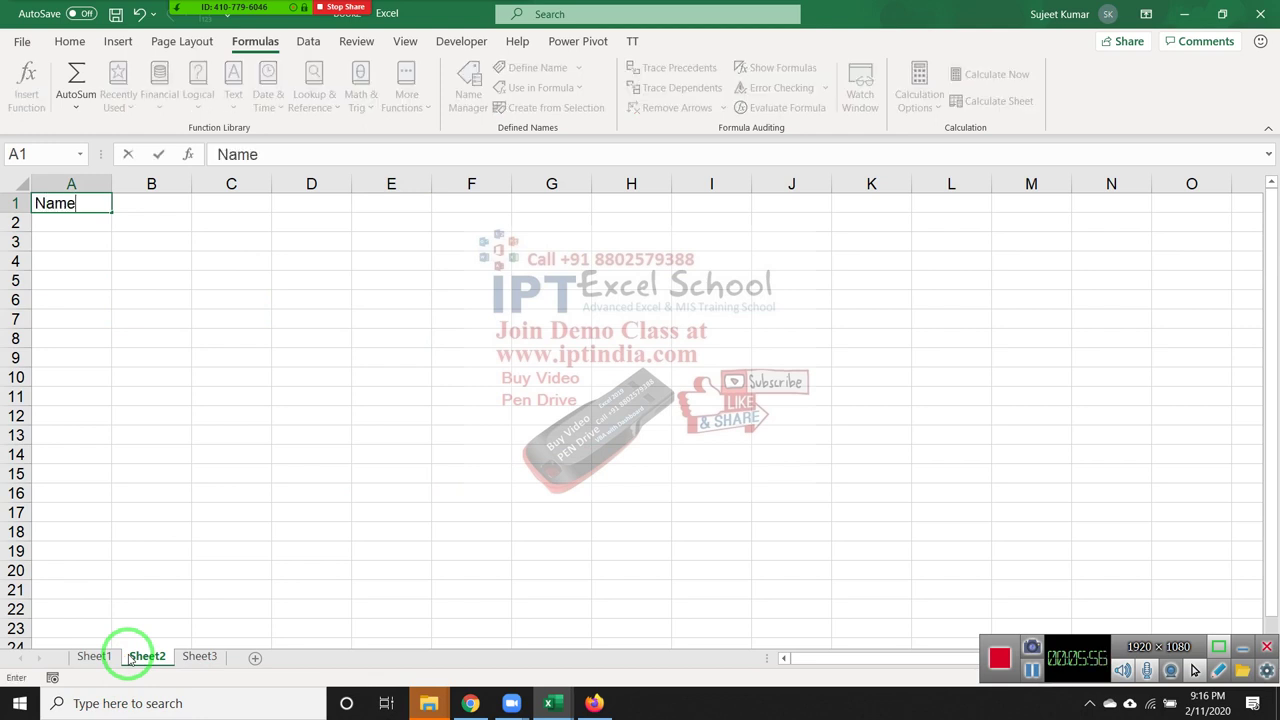
{"action": "key", "text": "Return"}
{"action": "type", "text": "Puj"}
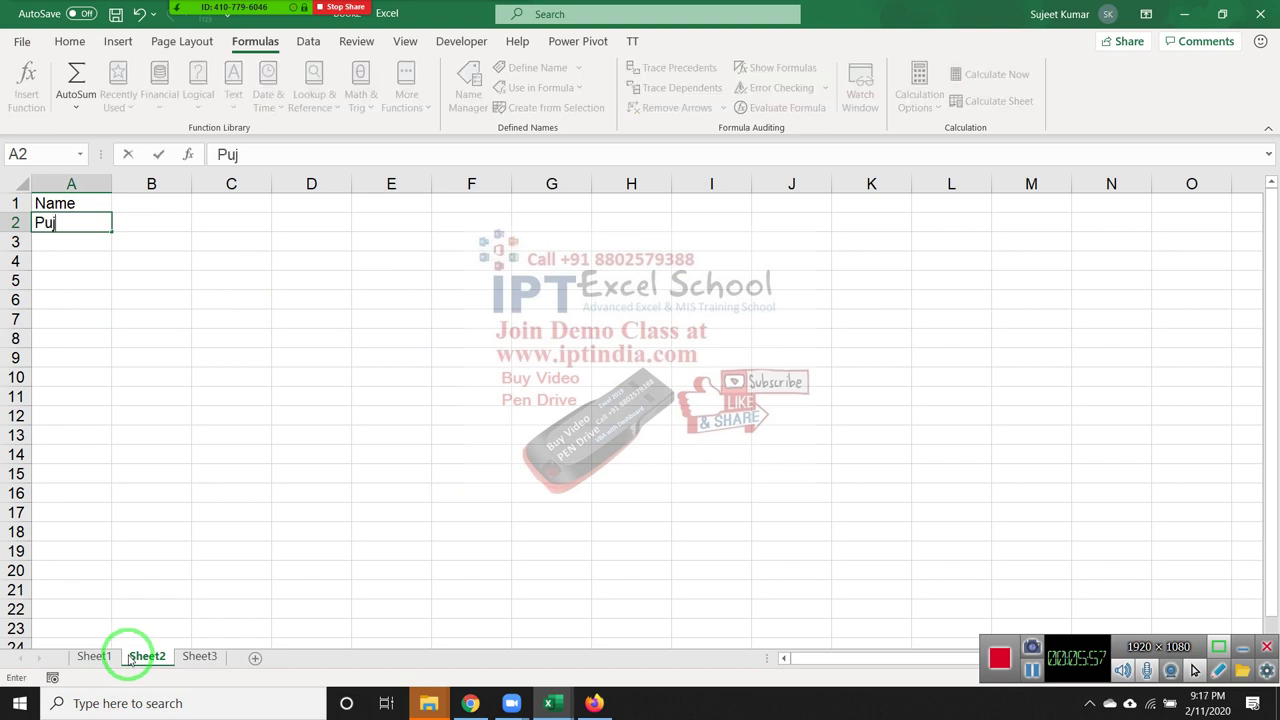
{"action": "type", "text": "a"}
{"action": "key", "text": "Return"}
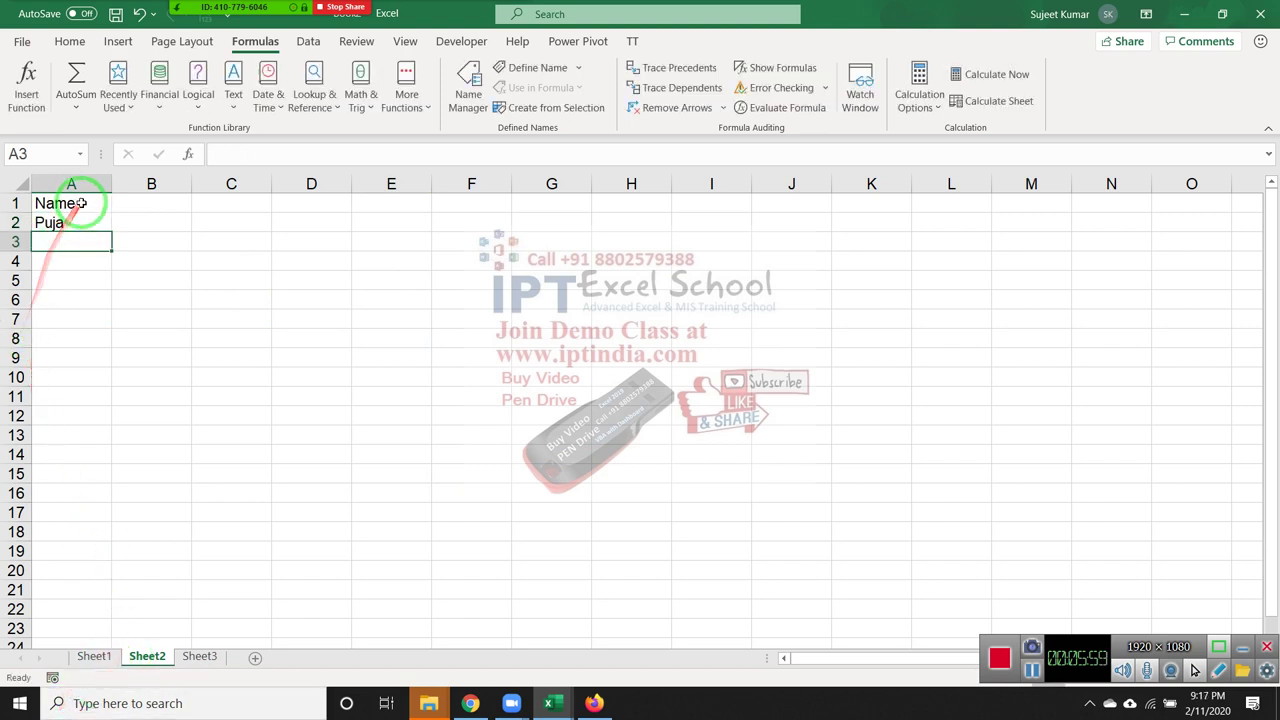
{"action": "left_click", "coordinate": [88, 222]}
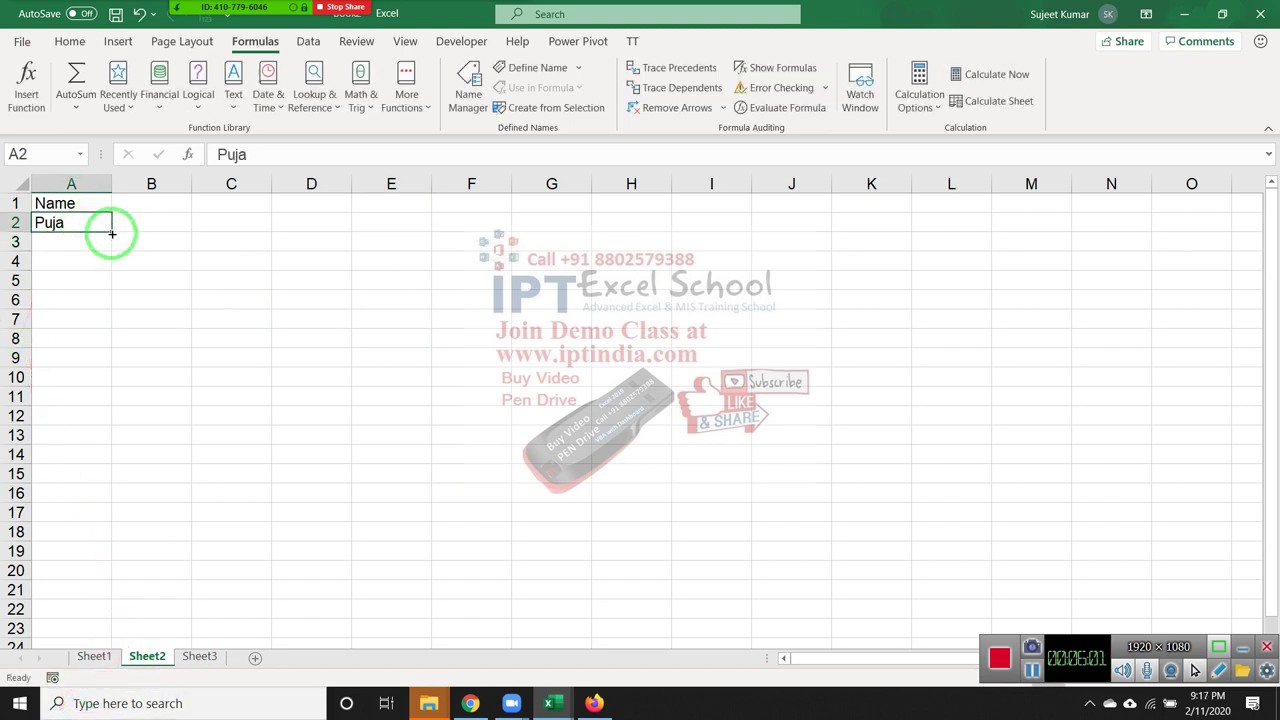
{"action": "left_click_drag", "start_coordinate": [112, 233], "coordinate": [40, 612]}
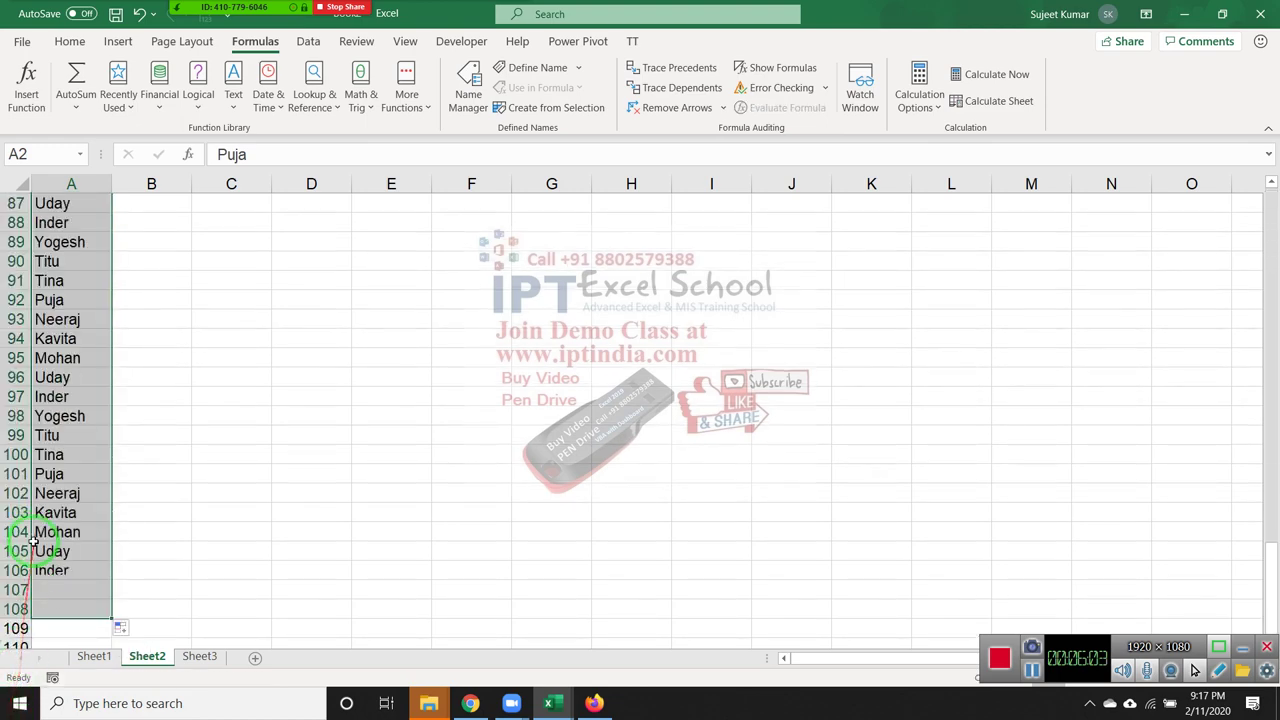
Browse the filled name list from top to end and back, then check the meeting participants list
{"action": "scroll", "coordinate": [35, 520], "scroll_direction": "up", "scroll_amount": 8}
{"action": "scroll", "coordinate": [40, 400], "scroll_direction": "up", "scroll_amount": 13}
{"action": "scroll", "coordinate": [45, 285], "scroll_direction": "up", "scroll_amount": 7}
{"action": "left_click", "coordinate": [48, 245]}
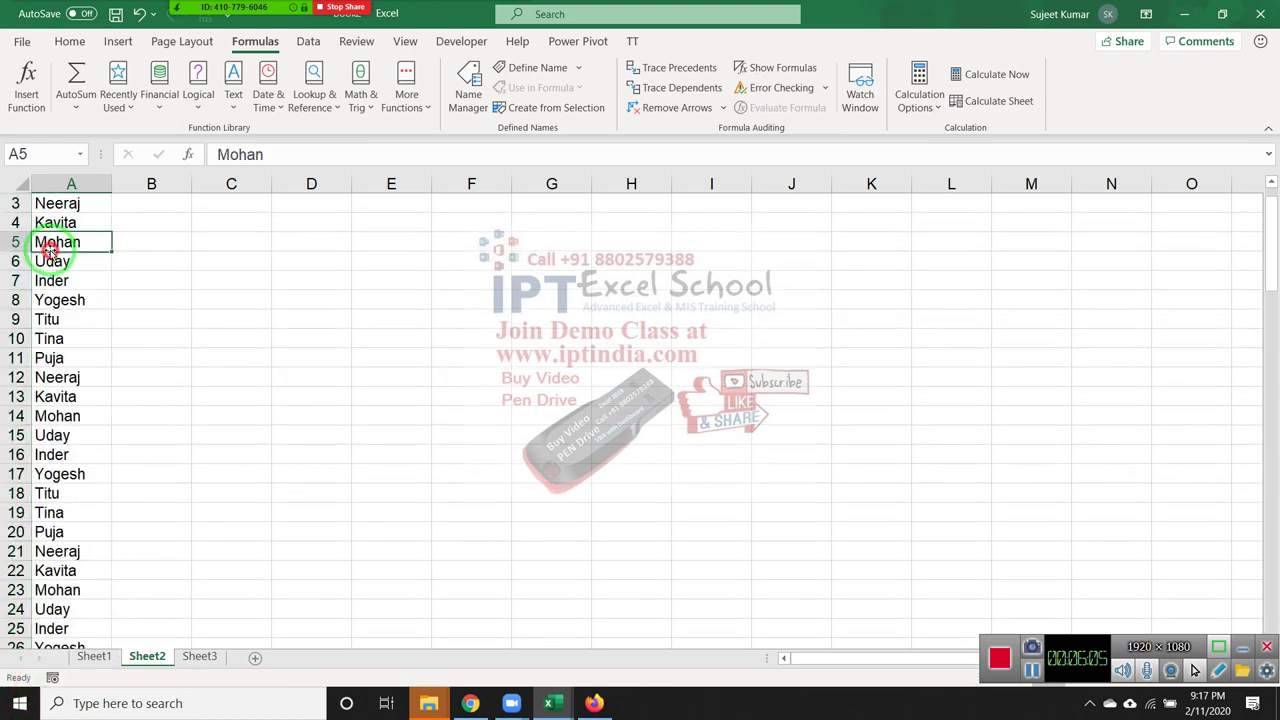
{"action": "key", "text": "ctrl+Up"}
{"action": "key", "text": "Down"}
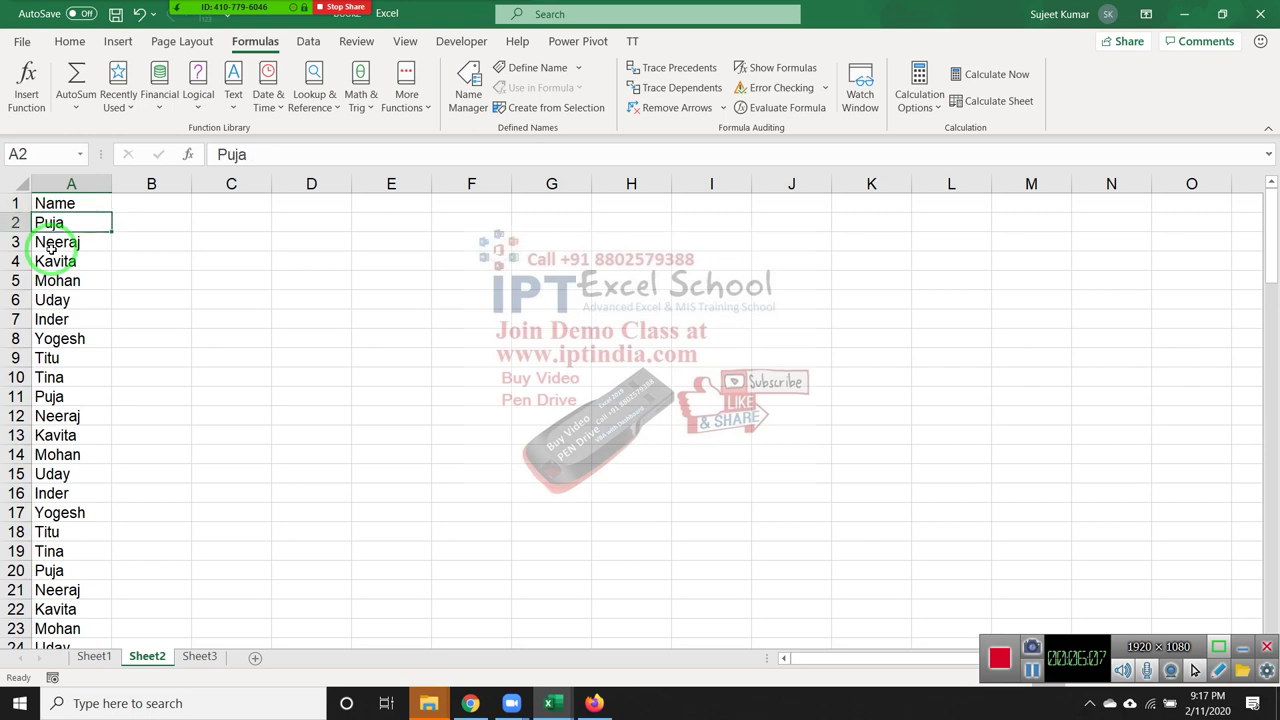
{"action": "key", "text": "Down"}
{"action": "key", "text": "Page_Down"}
{"action": "key", "text": "Page_Down"}
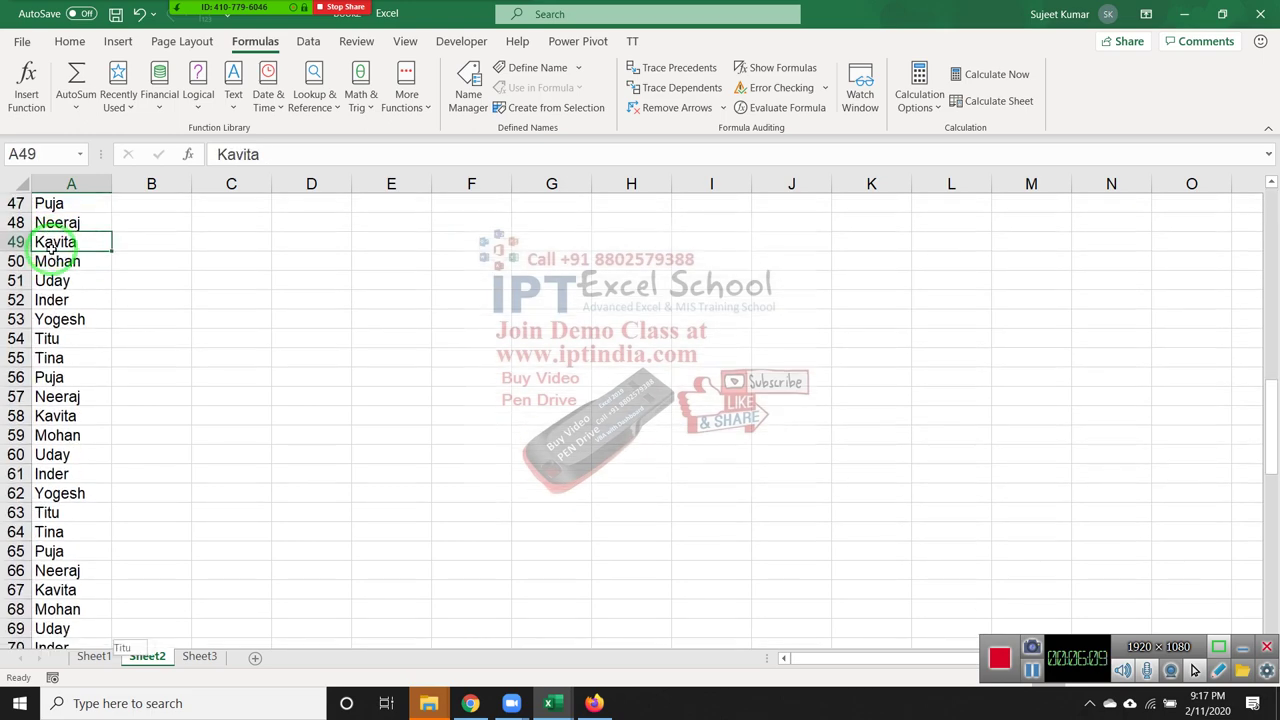
{"action": "key", "text": "ctrl+shift+Down"}
{"action": "scroll", "coordinate": [50, 245], "scroll_direction": "up", "scroll_amount": 16}
{"action": "key", "text": "ctrl+Up"}
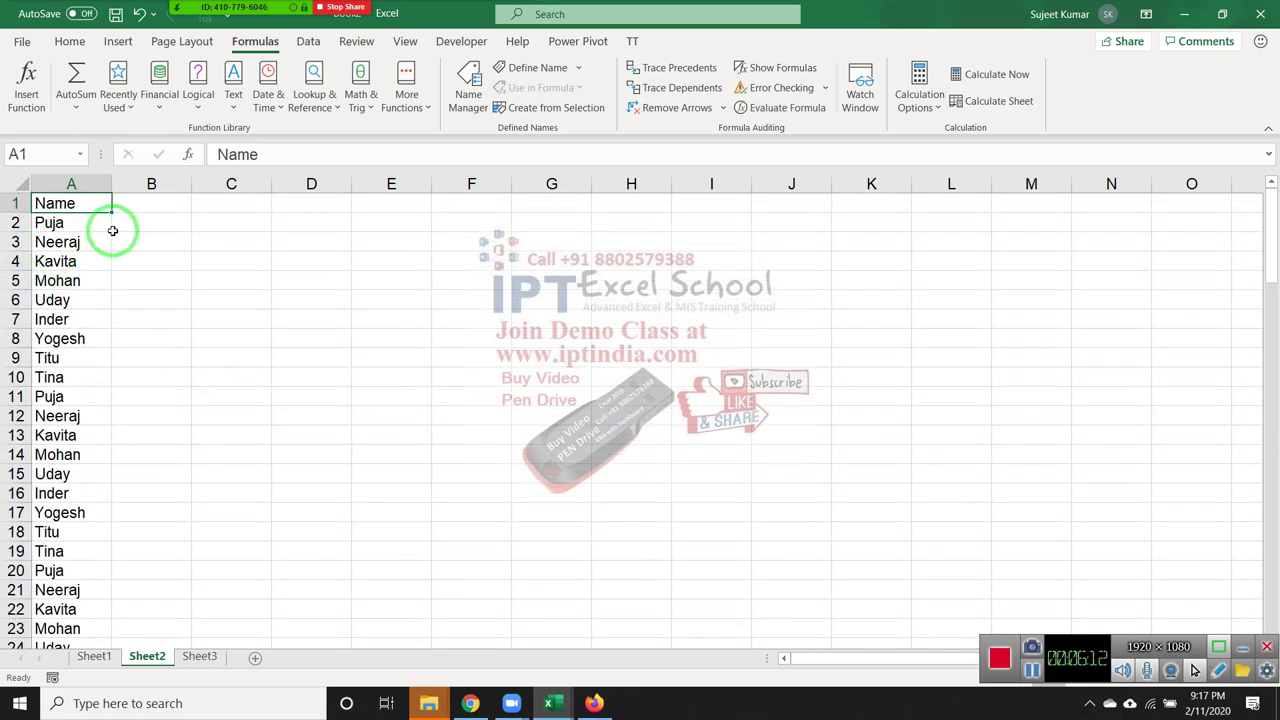
{"action": "left_click", "coordinate": [215, 14]}
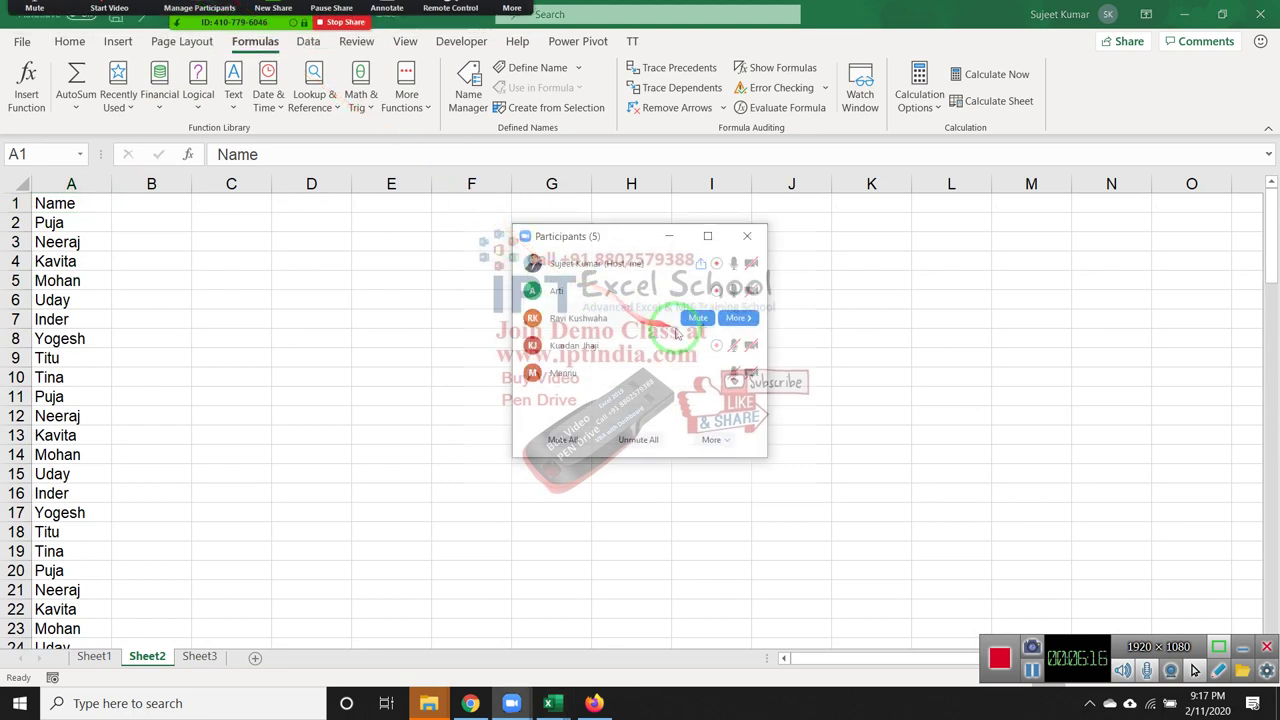
{"action": "left_click", "coordinate": [613, 385]}
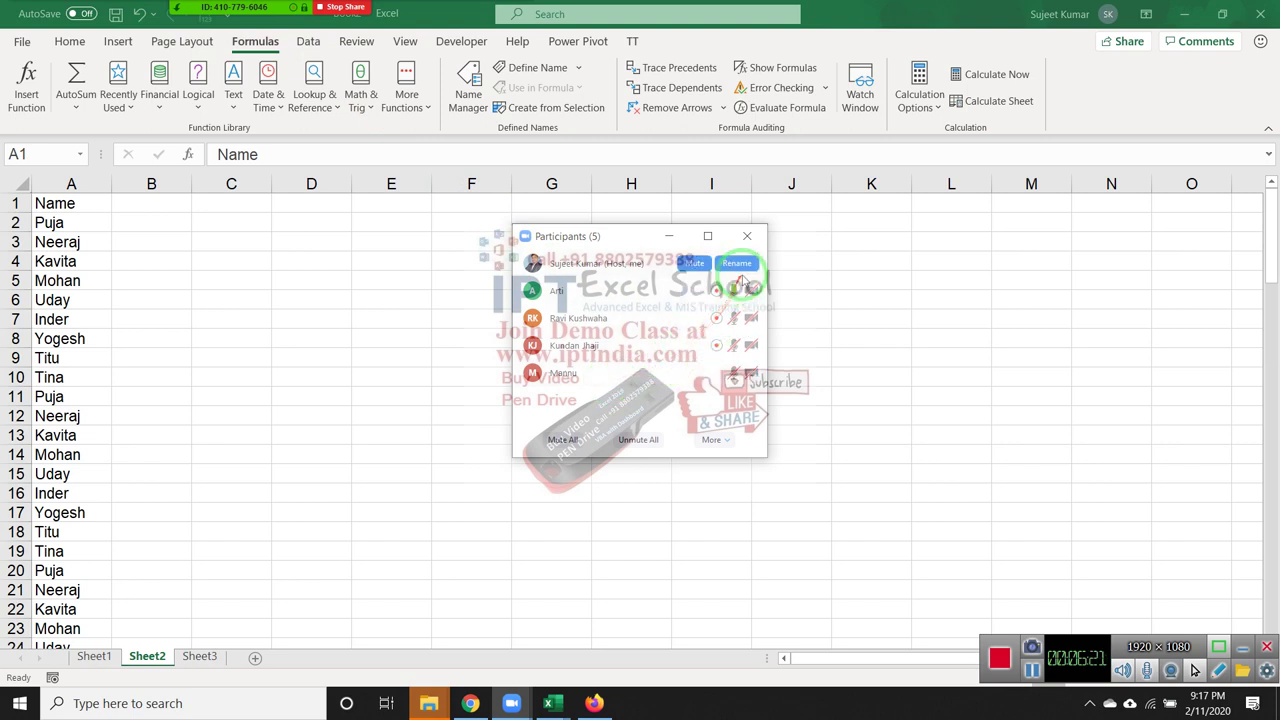
Add a Sales header in B1 and enter =RANDBETWEEN(10,90) in B2
{"action": "left_click", "coordinate": [759, 235]}
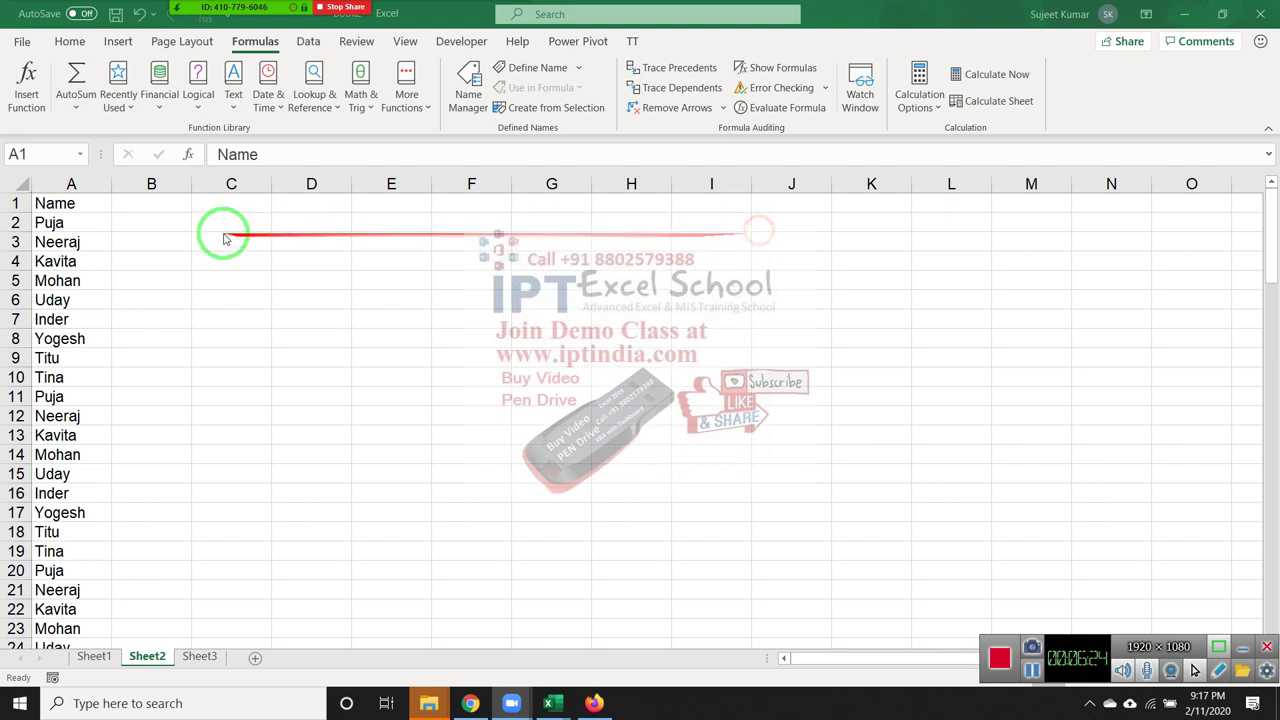
{"action": "left_click", "coordinate": [145, 204]}
{"action": "type", "text": "SAles"}
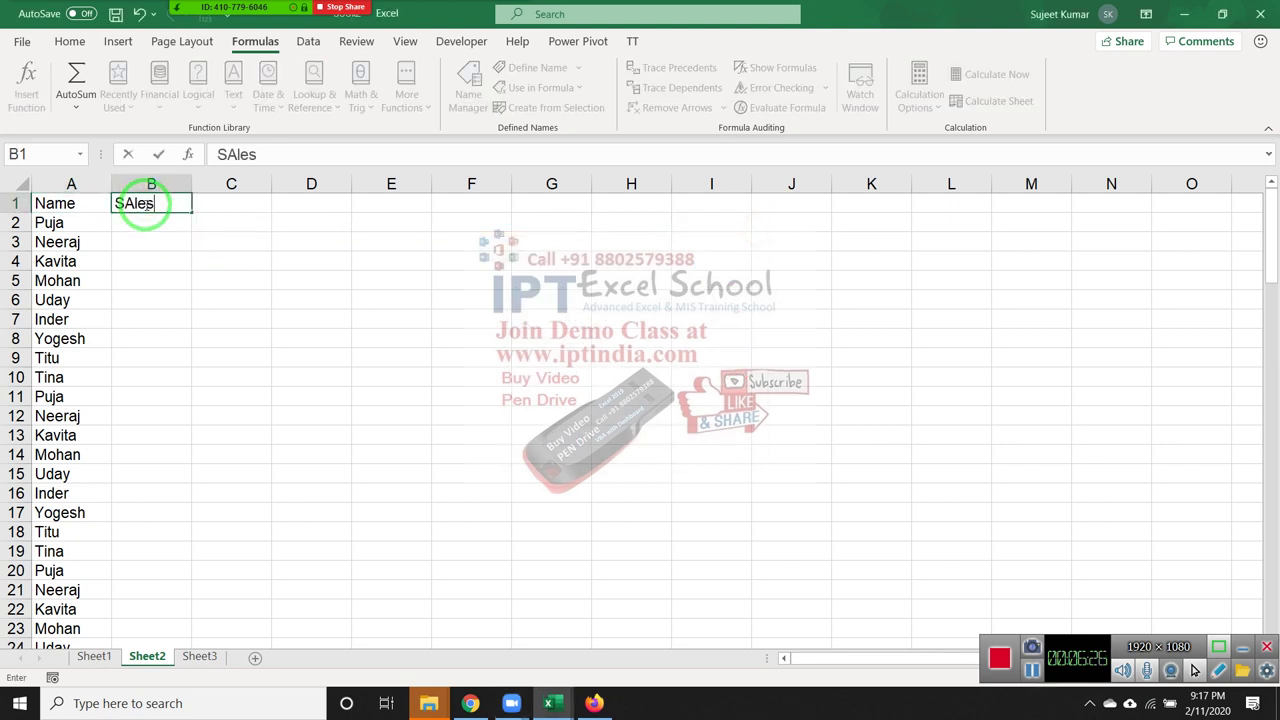
{"action": "key", "text": "Return"}
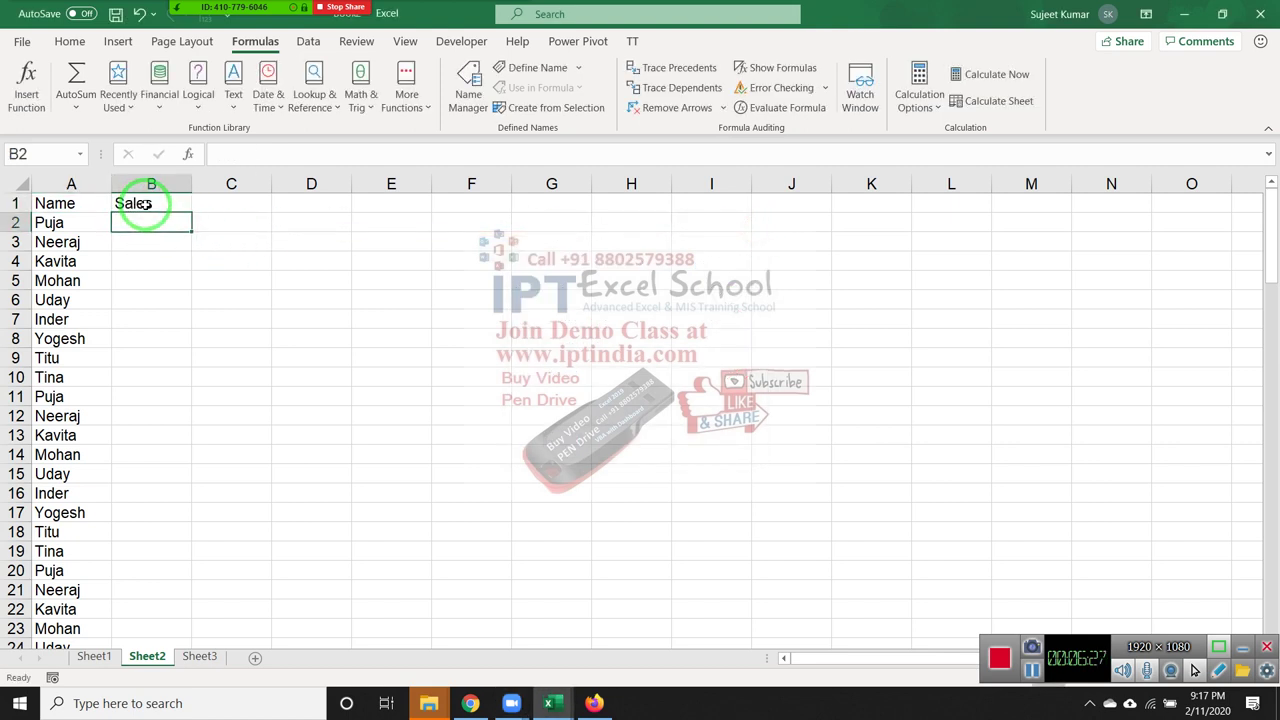
{"action": "type", "text": "=er"}
{"action": "key", "text": "BackSpace"}
{"action": "key", "text": "BackSpace"}
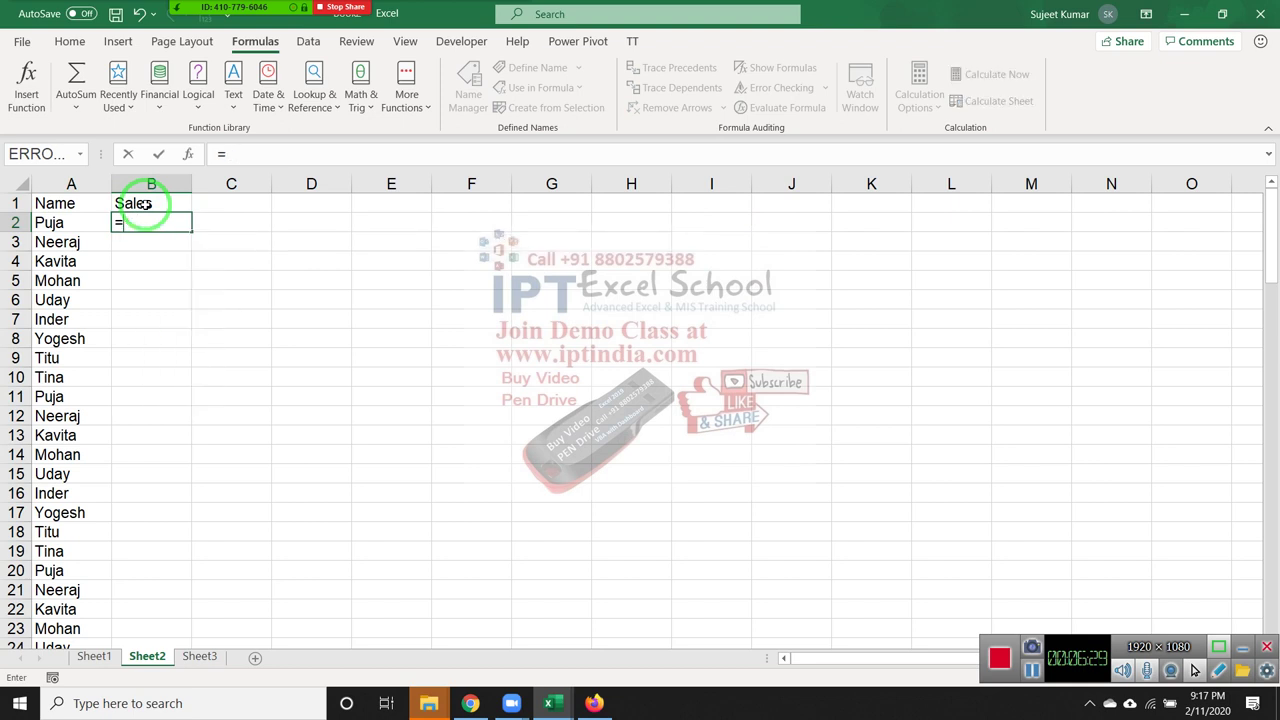
{"action": "type", "text": "ra"}
{"action": "key", "text": "Down"}
{"action": "key", "text": "Down"}
{"action": "key", "text": "Down"}
{"action": "key", "text": "Tab"}
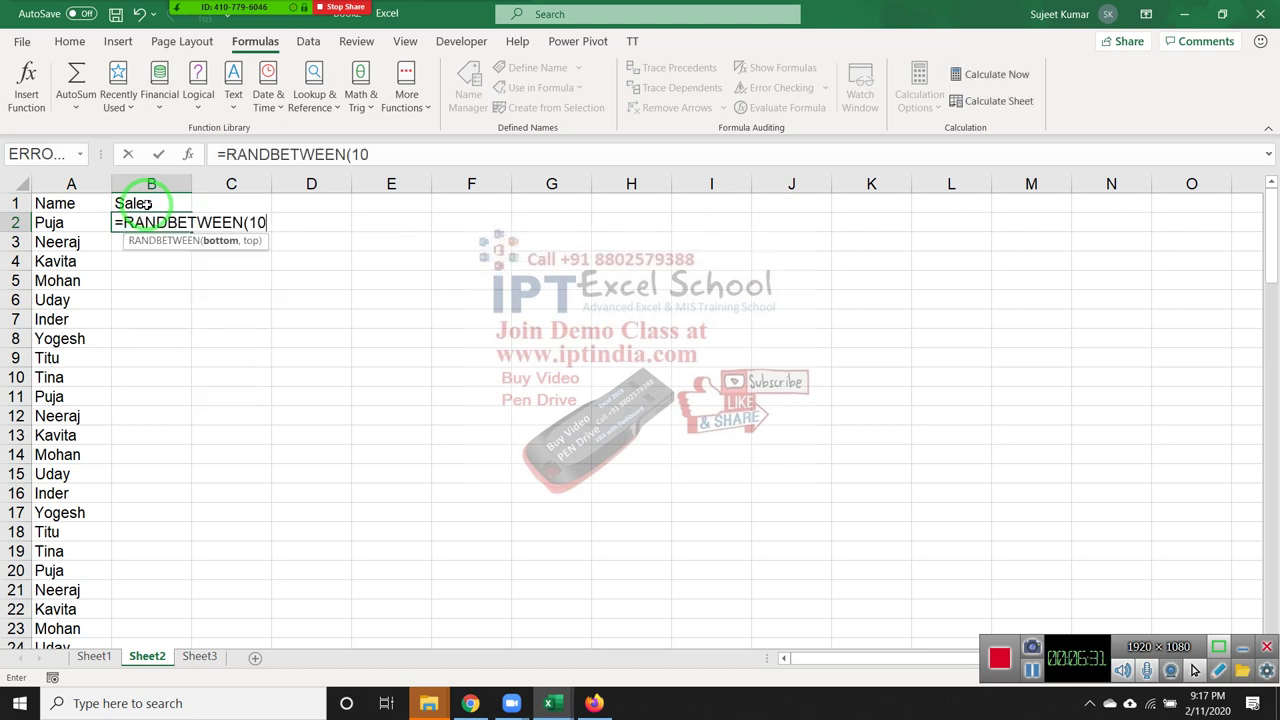
{"action": "type", "text": "0"}
{"action": "key", "text": "Return"}
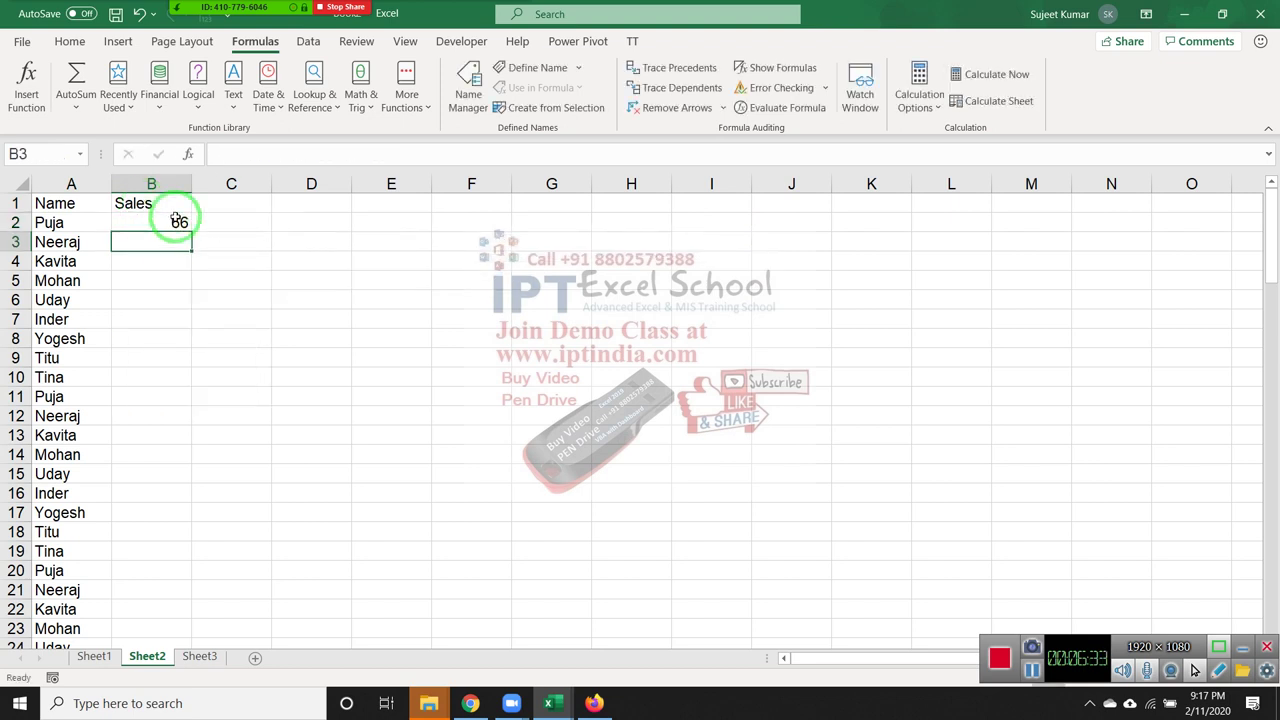
Fill the random formula down the Sales column and paste it back as fixed values
{"action": "left_click", "coordinate": [180, 224]}
{"action": "double_click", "coordinate": [189, 230]}
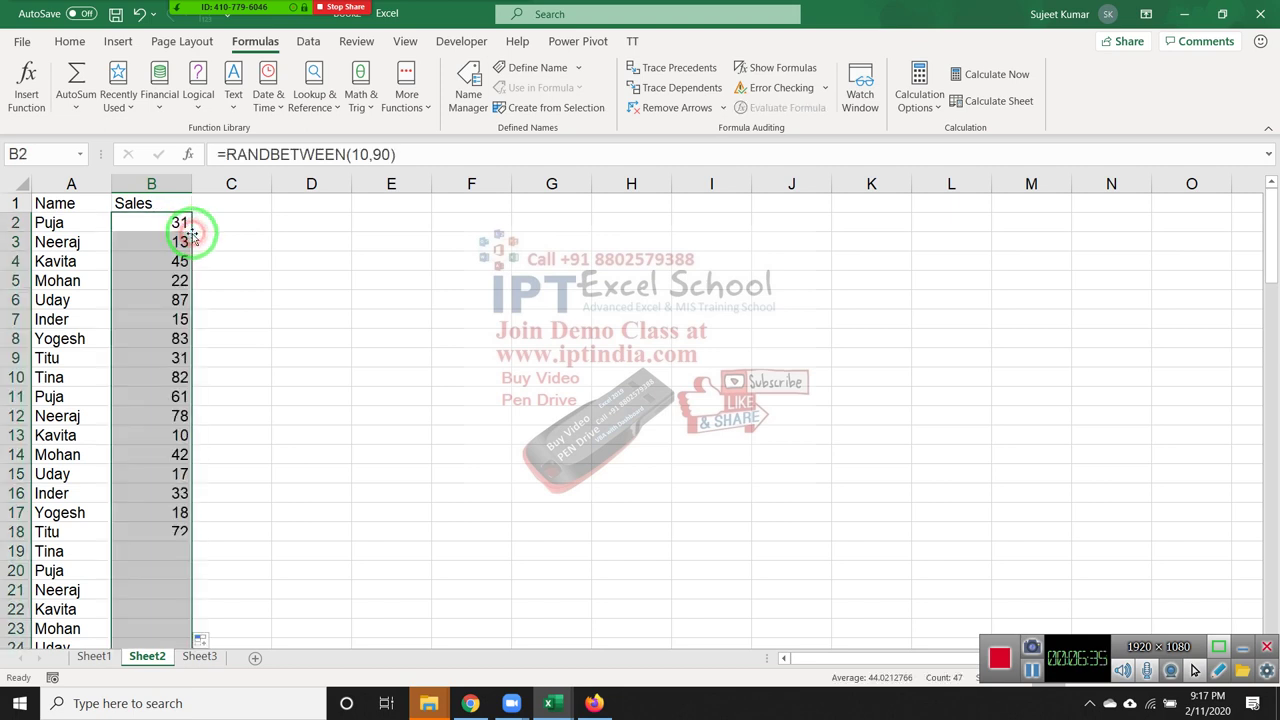
{"action": "key", "text": "ctrl+c"}
{"action": "left_click", "coordinate": [69, 41]}
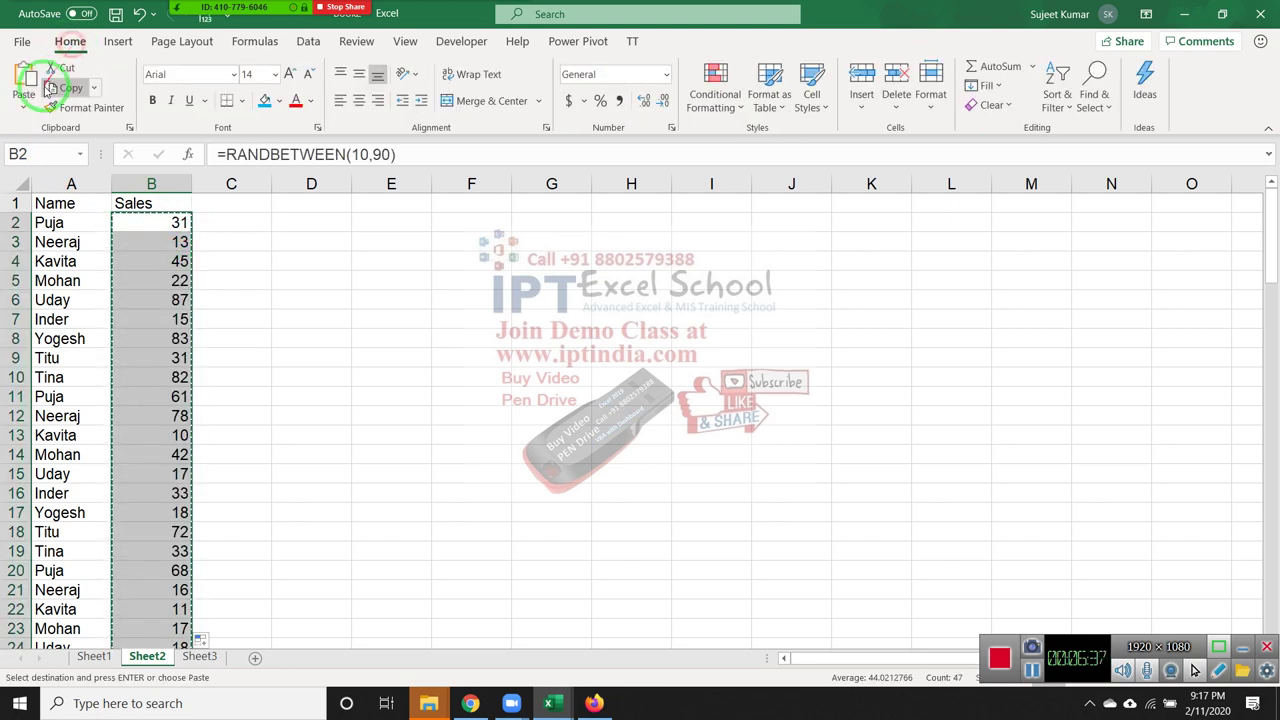
{"action": "left_click", "coordinate": [23, 106]}
{"action": "left_click", "coordinate": [16, 234]}
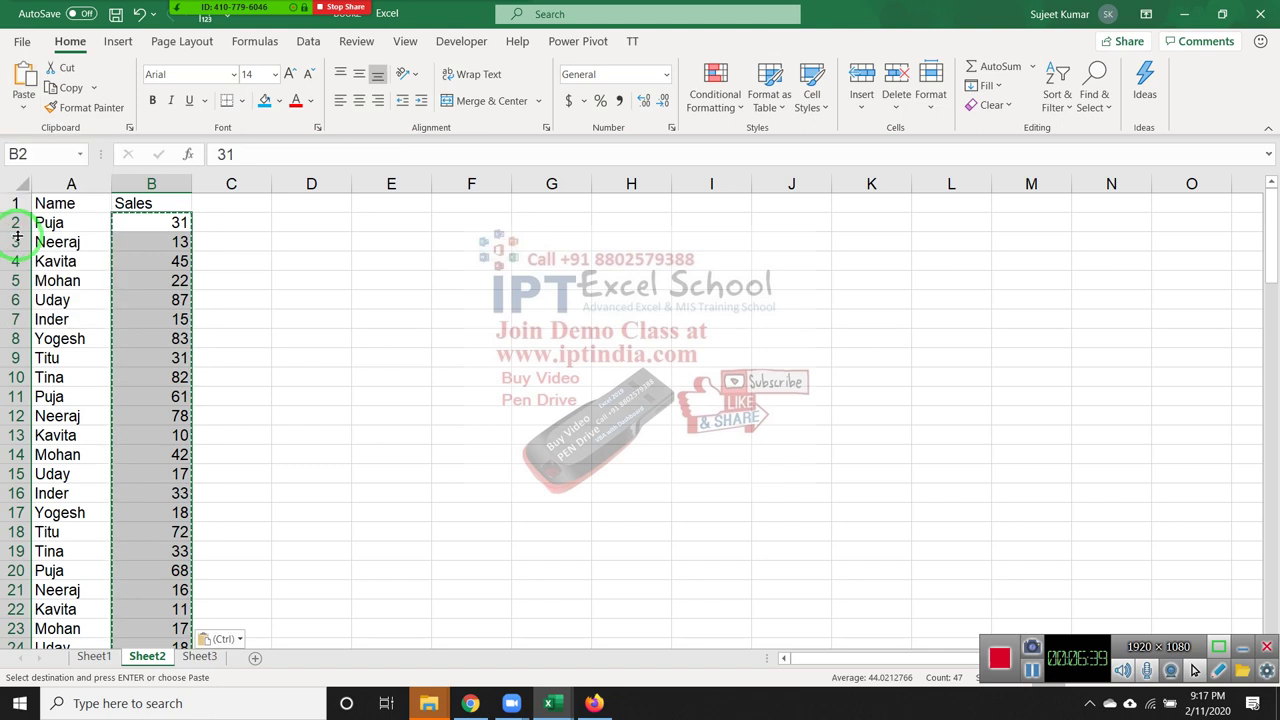
{"action": "left_click", "coordinate": [337, 255]}
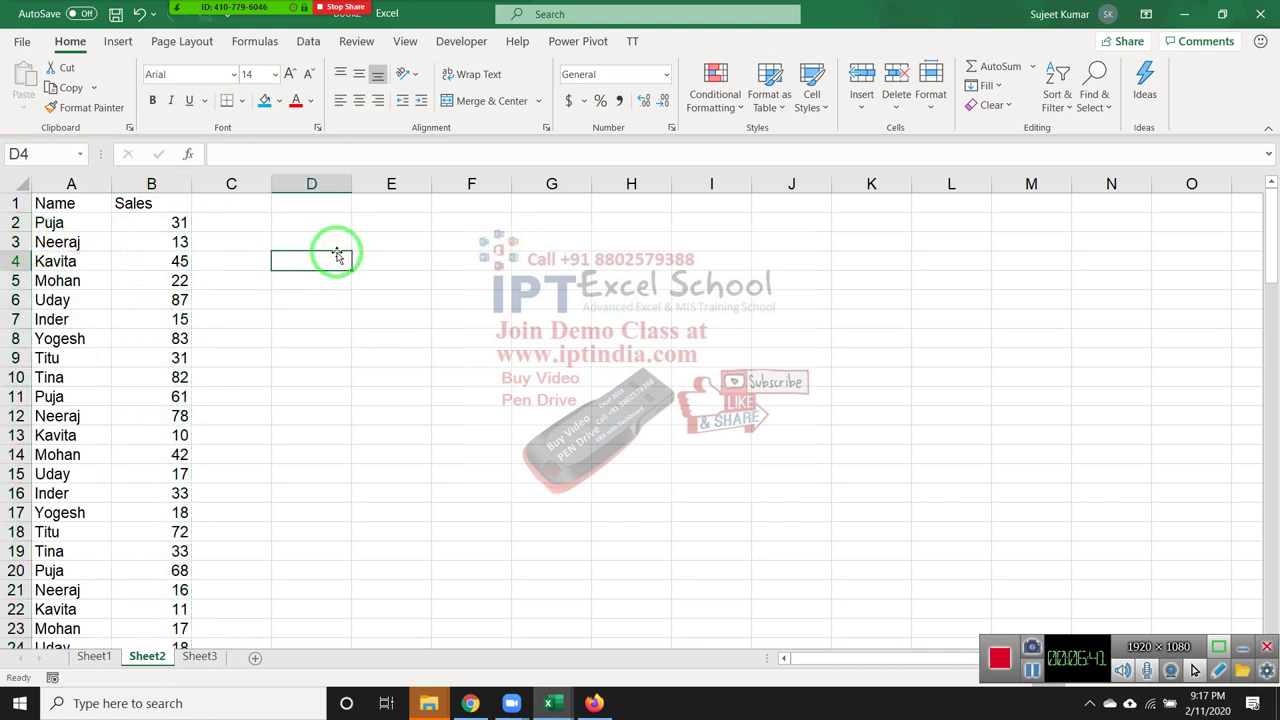
Type the lookup name in D4 and enter =VLOOKUP(D4,A:B,2,1) in E4
{"action": "type", "text": "Puja"}
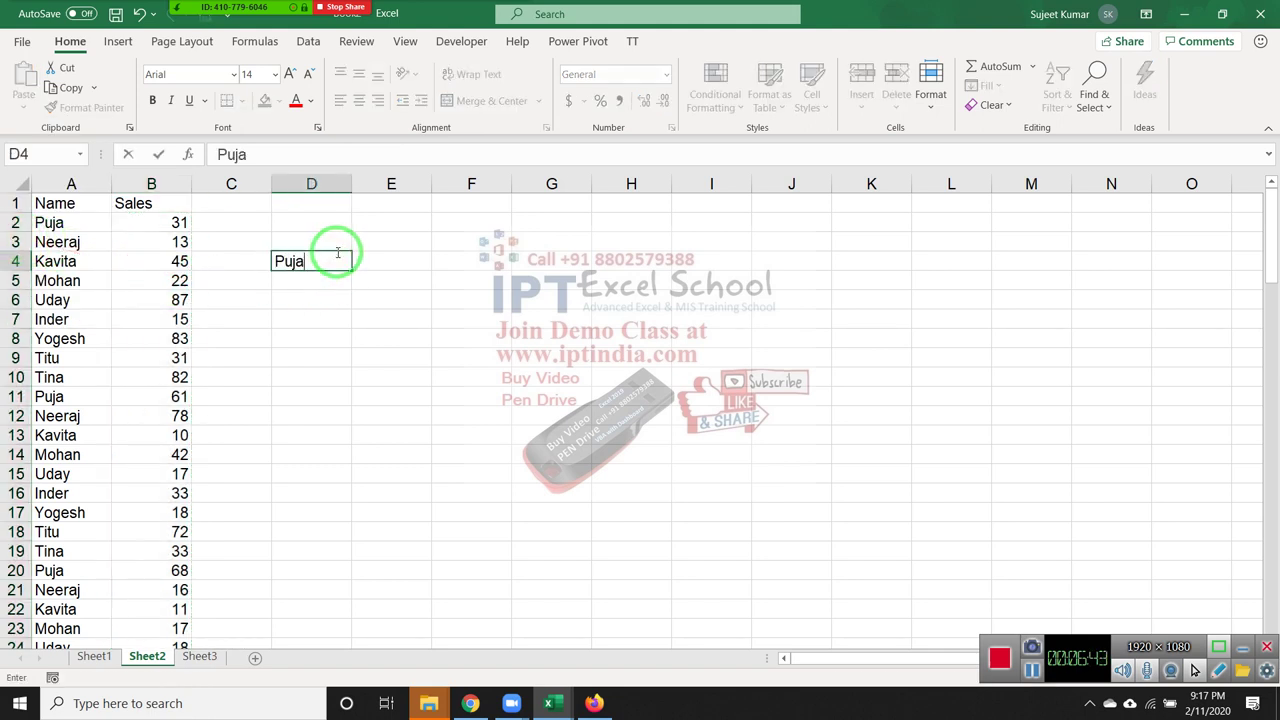
{"action": "key", "text": "Tab"}
{"action": "type", "text": "="}
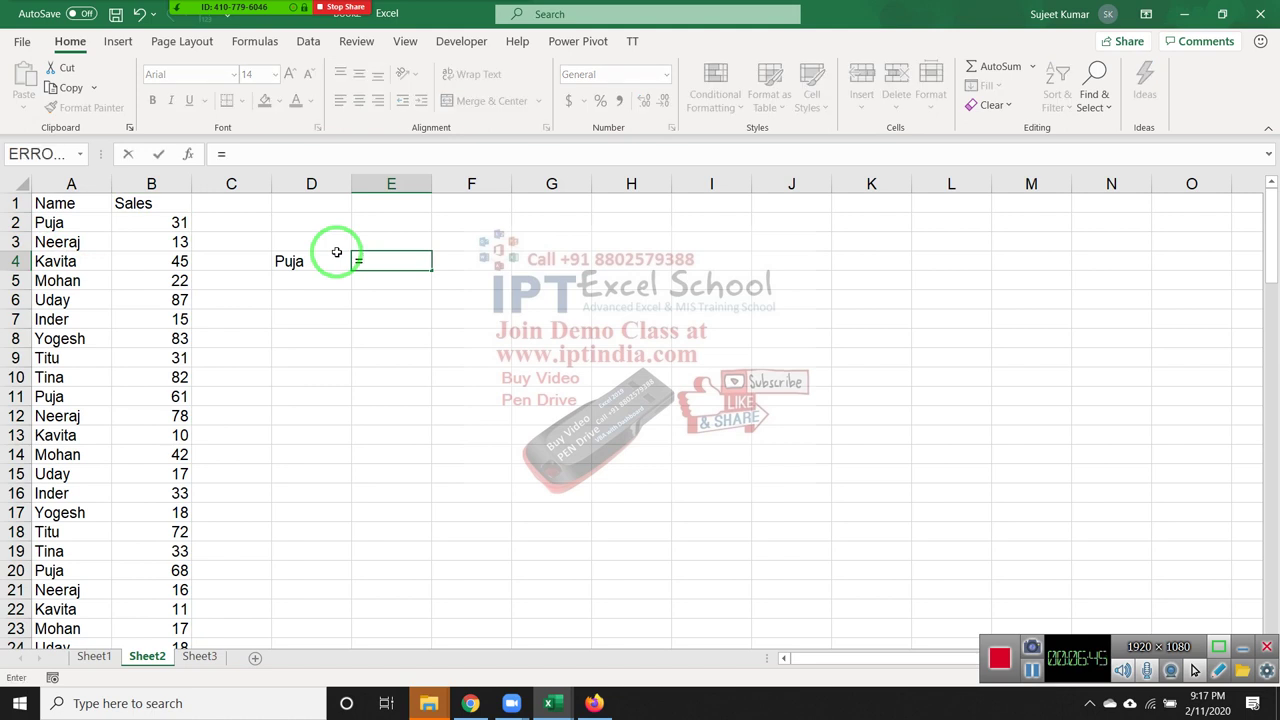
{"action": "type", "text": "vl"}
{"action": "key", "text": "Tab"}
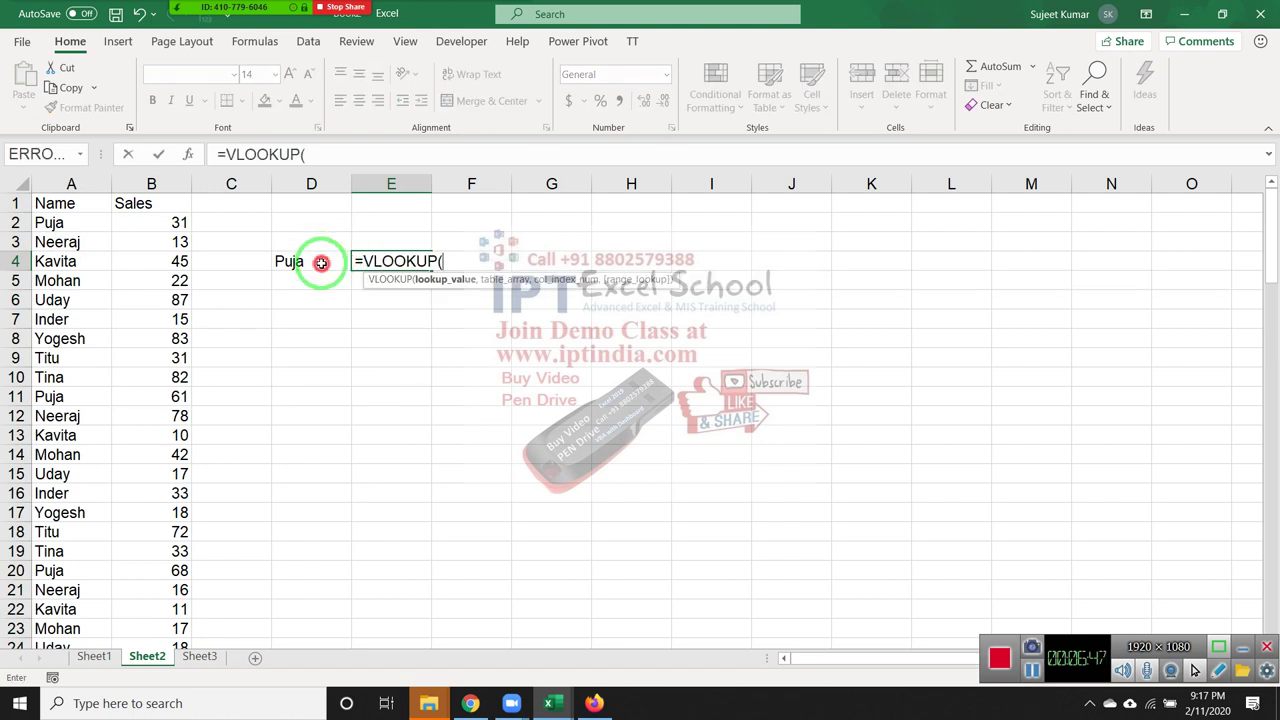
{"action": "left_click", "coordinate": [321, 262]}
{"action": "type", "text": ","}
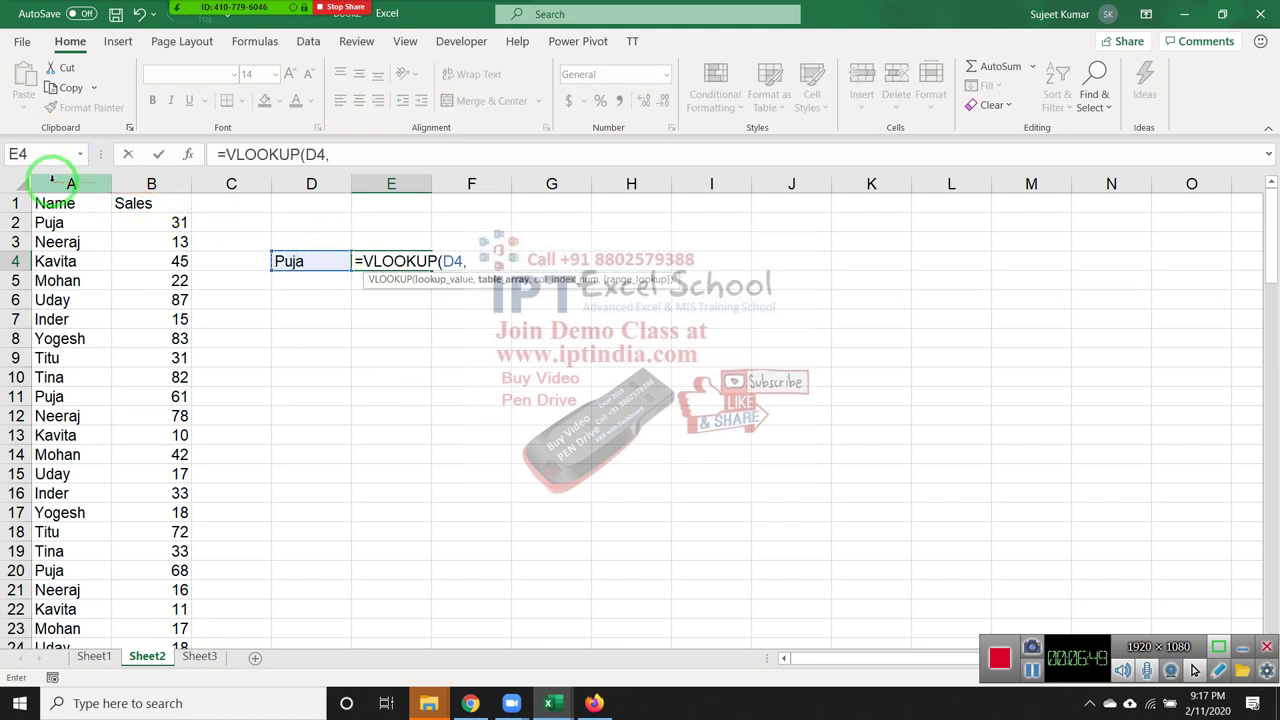
{"action": "left_click_drag", "start_coordinate": [52, 183], "coordinate": [128, 183]}
{"action": "type", "text": ","}
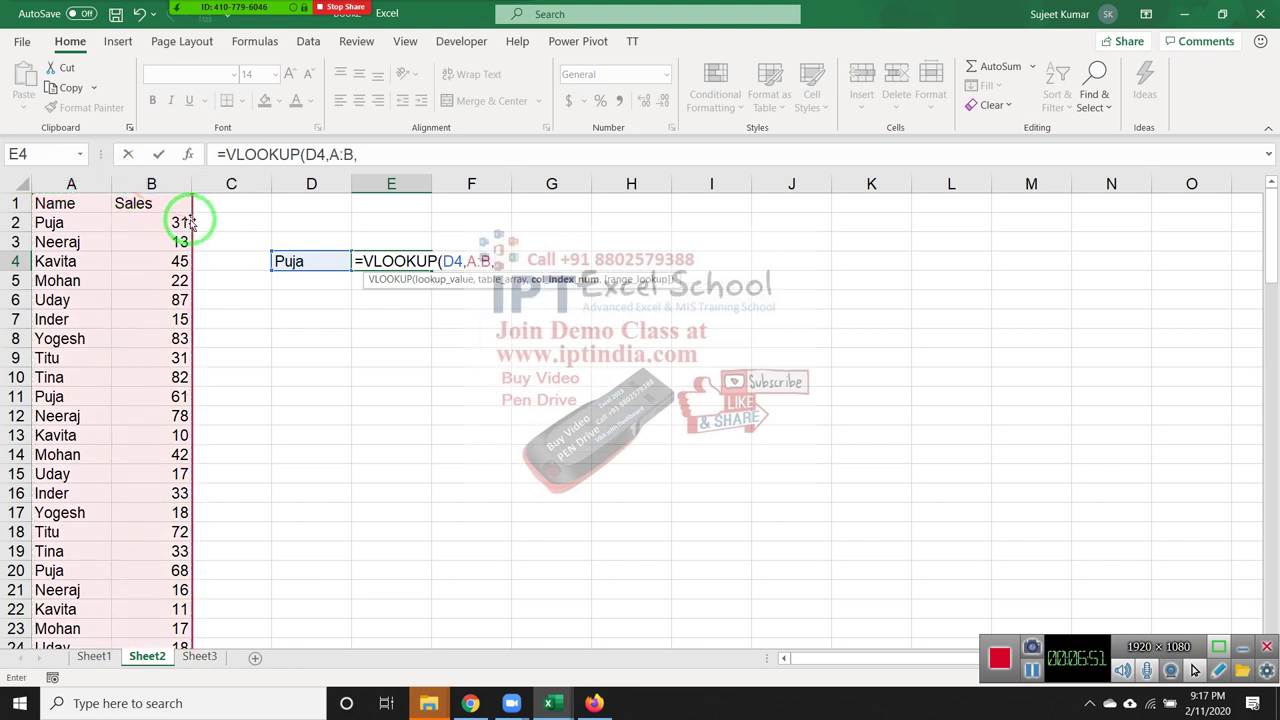
{"action": "type", "text": "2,1"}
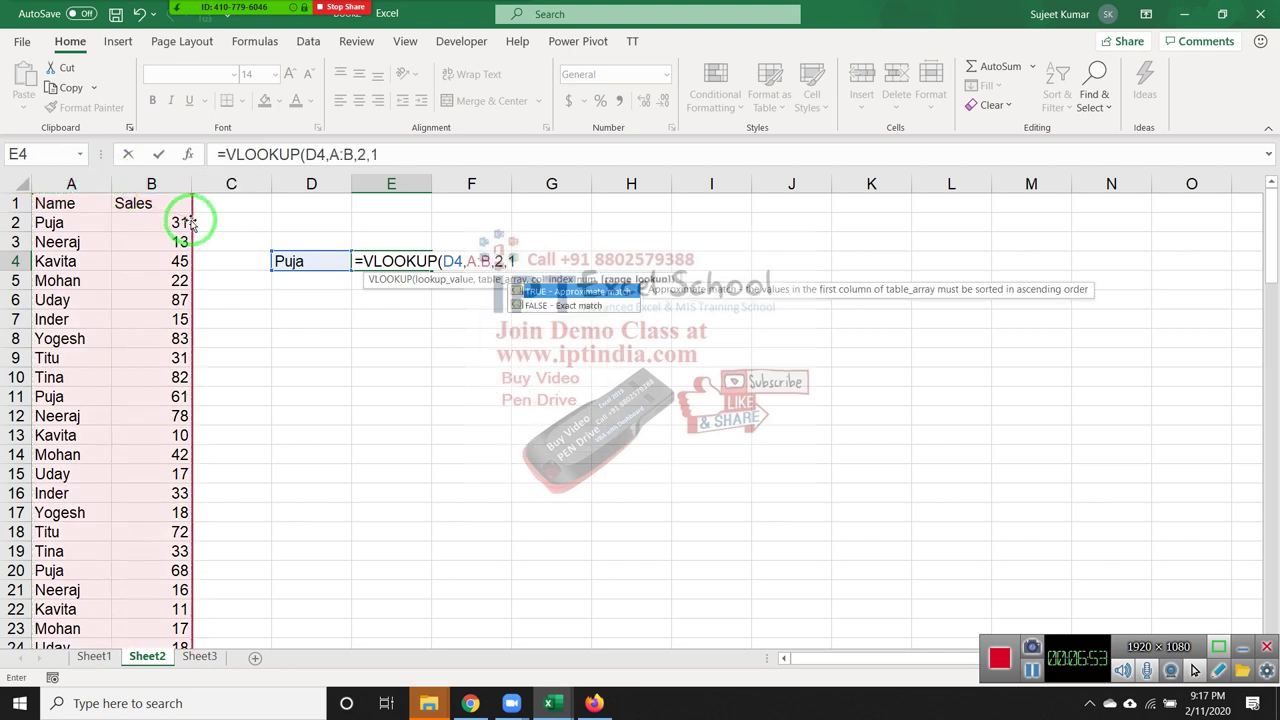
{"action": "type", "text": ")"}
{"action": "key", "text": "Return"}
{"action": "key", "text": "Up"}
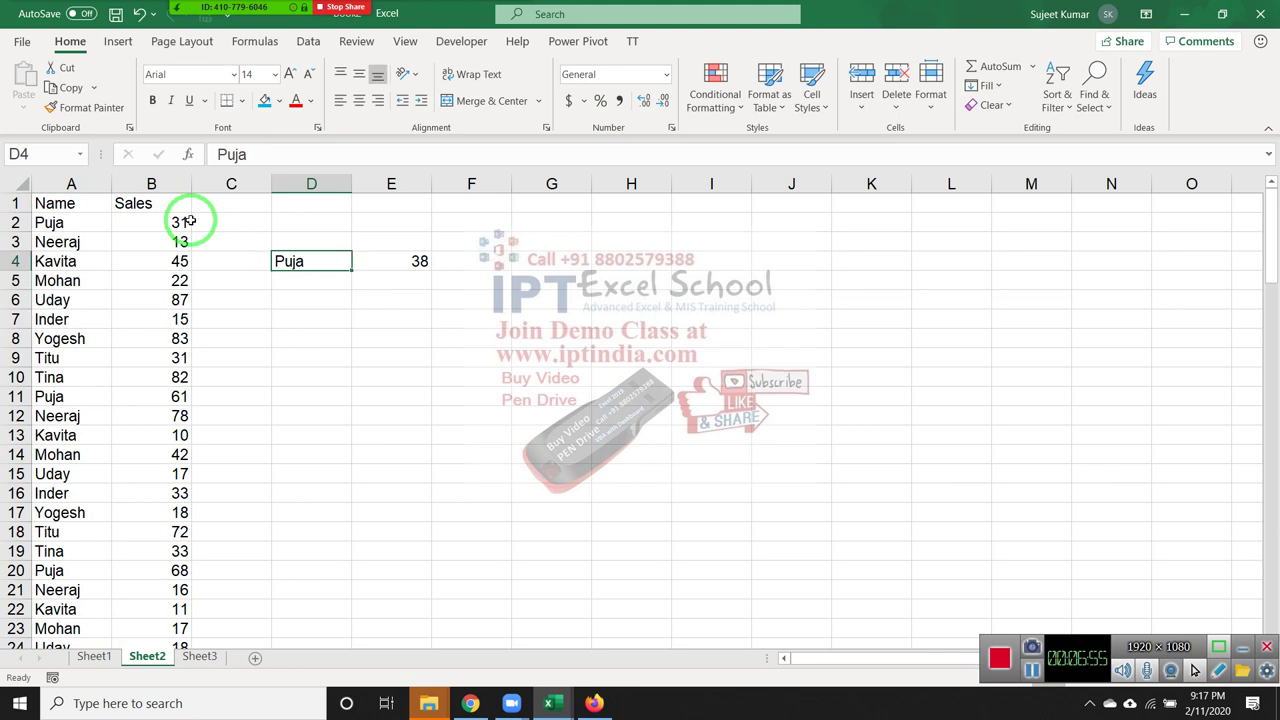
Change E4's last VLOOKUP argument to 0 for an exact match, returning 31
{"action": "left_click", "coordinate": [405, 257]}
{"action": "double_click", "coordinate": [405, 257]}
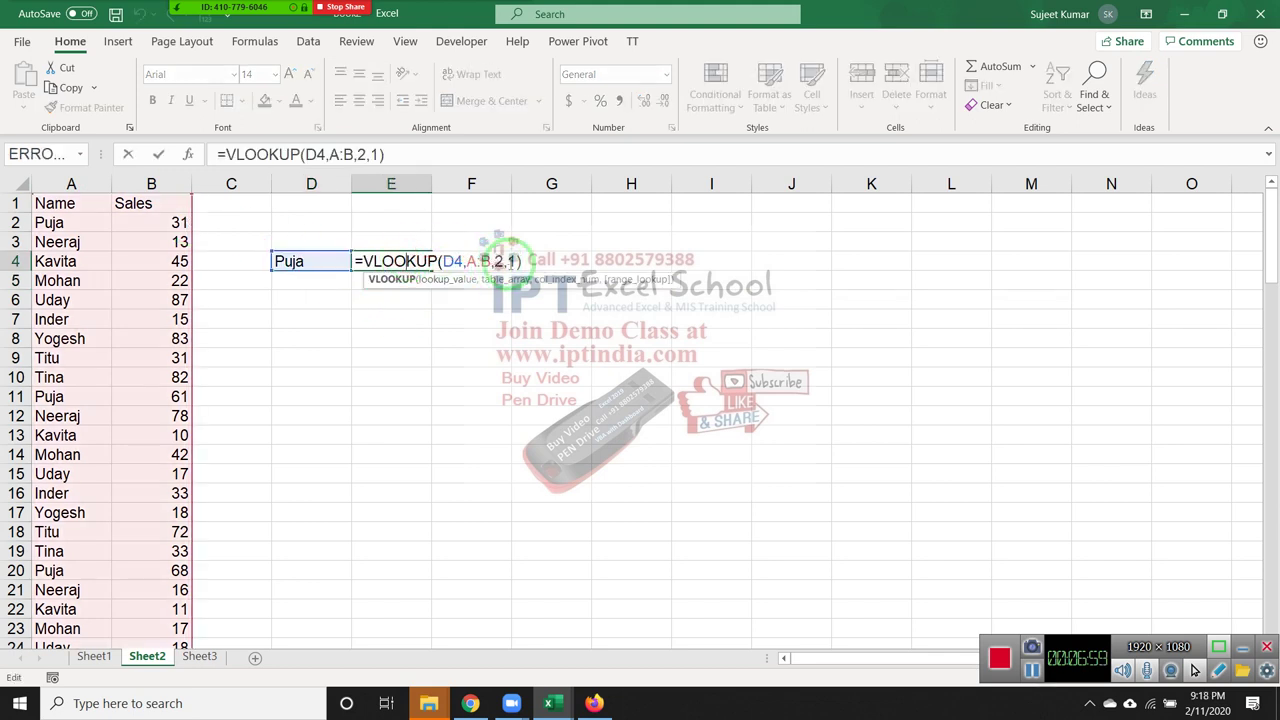
{"action": "key", "text": "BackSpace"}
{"action": "type", "text": "0"}
{"action": "key", "text": "Return"}
{"action": "key", "text": "Up"}
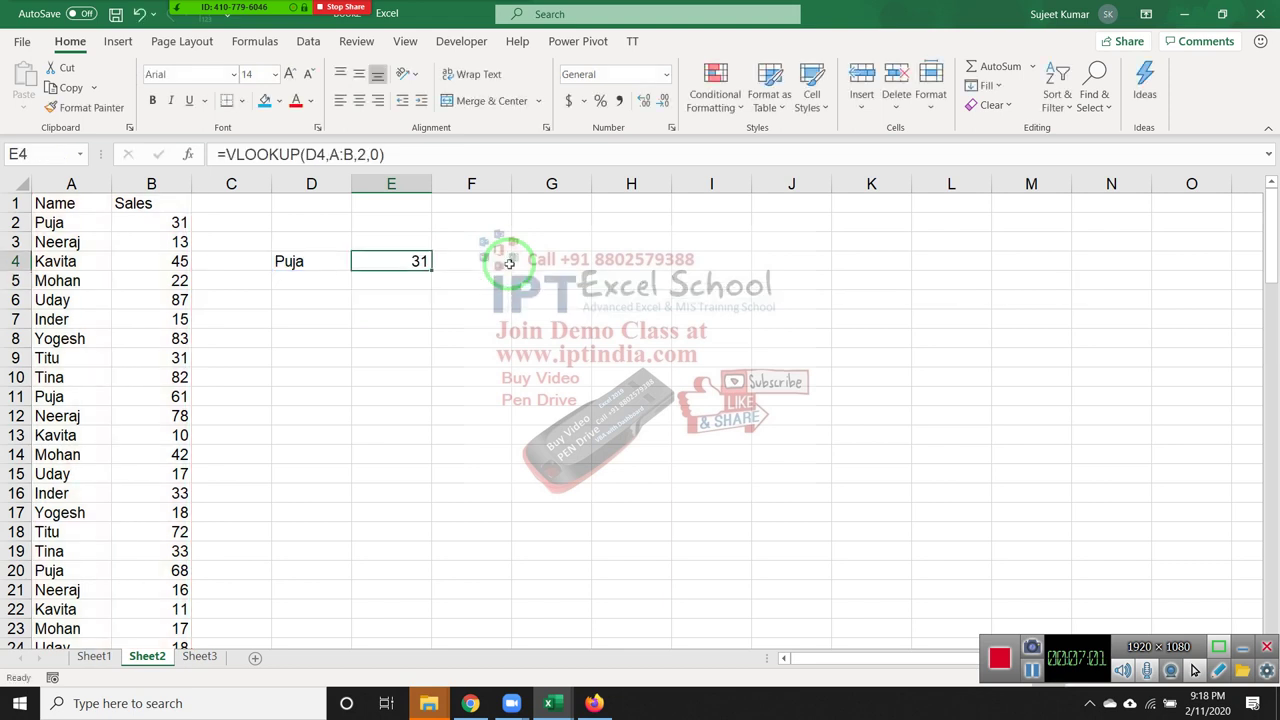
{"action": "left_click", "coordinate": [68, 224]}
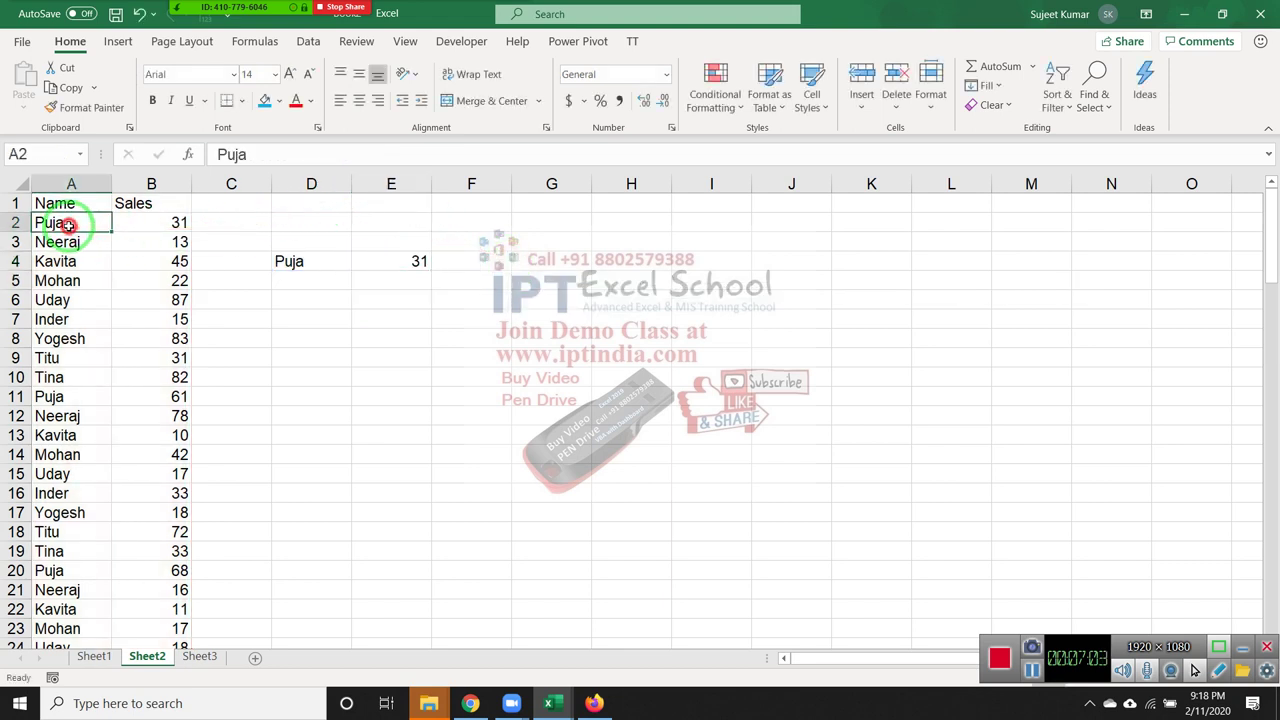
{"action": "left_click", "coordinate": [57, 338]}
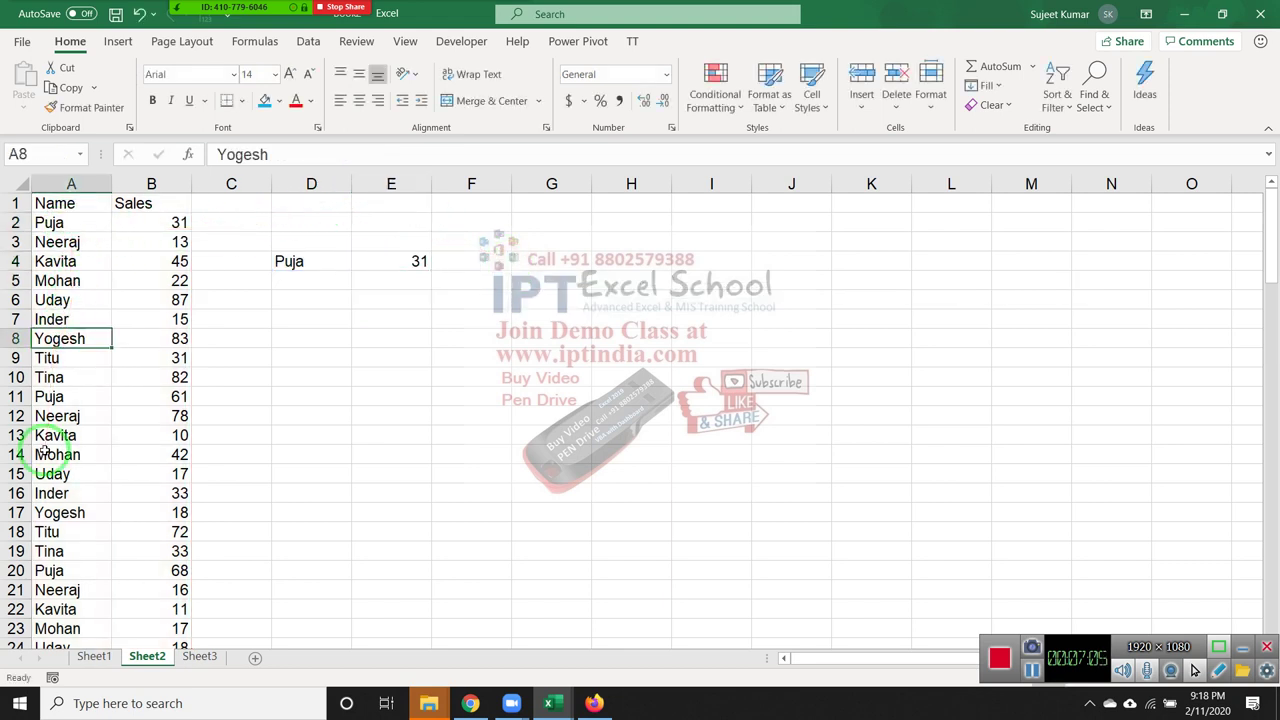
{"action": "left_click", "coordinate": [430, 268]}
{"action": "left_click", "coordinate": [400, 299]}
{"action": "left_click", "coordinate": [391, 377]}
{"action": "left_click", "coordinate": [389, 400]}
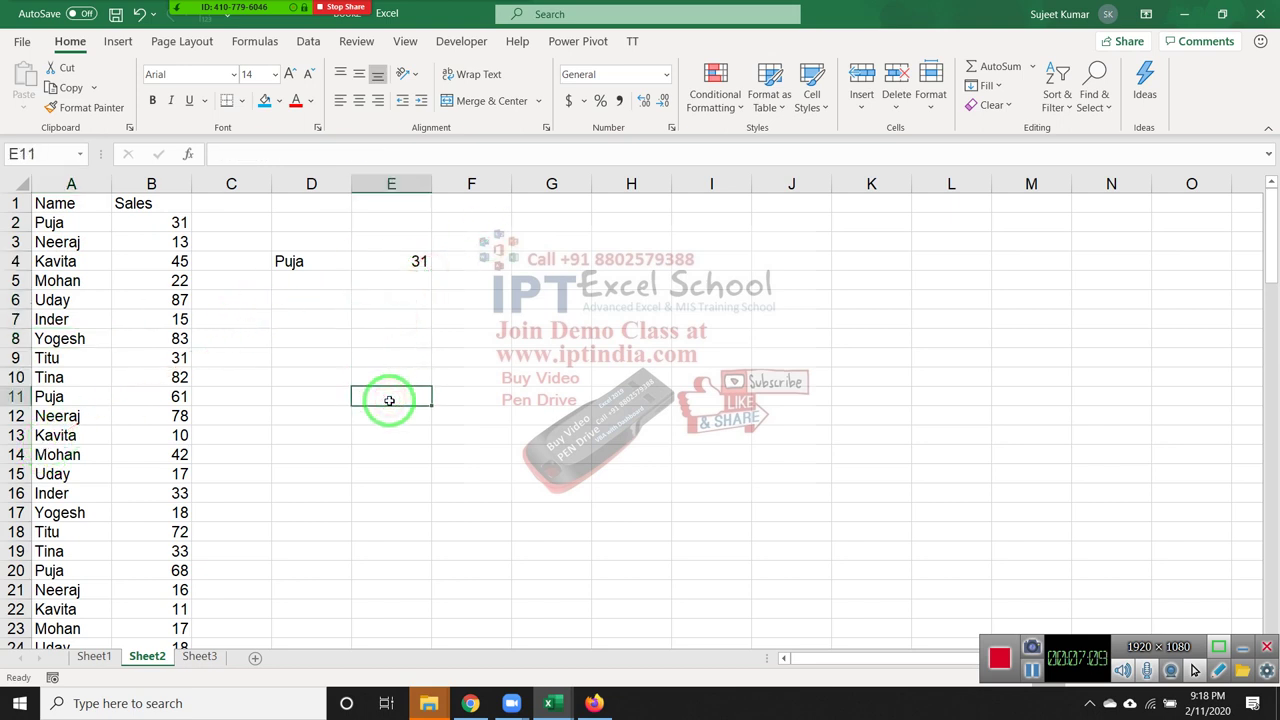
{"action": "left_click_drag", "start_coordinate": [395, 285], "coordinate": [408, 451]}
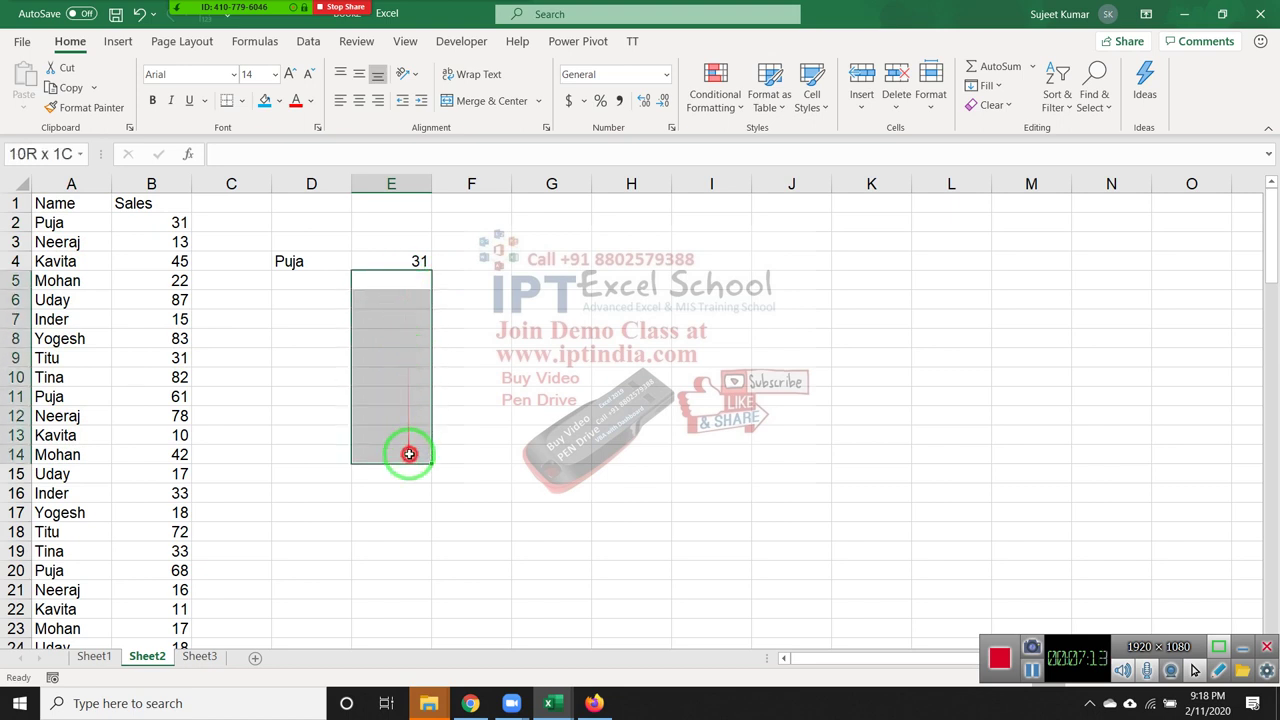
{"action": "left_click", "coordinate": [451, 260]}
{"action": "type", "text": "31,"}
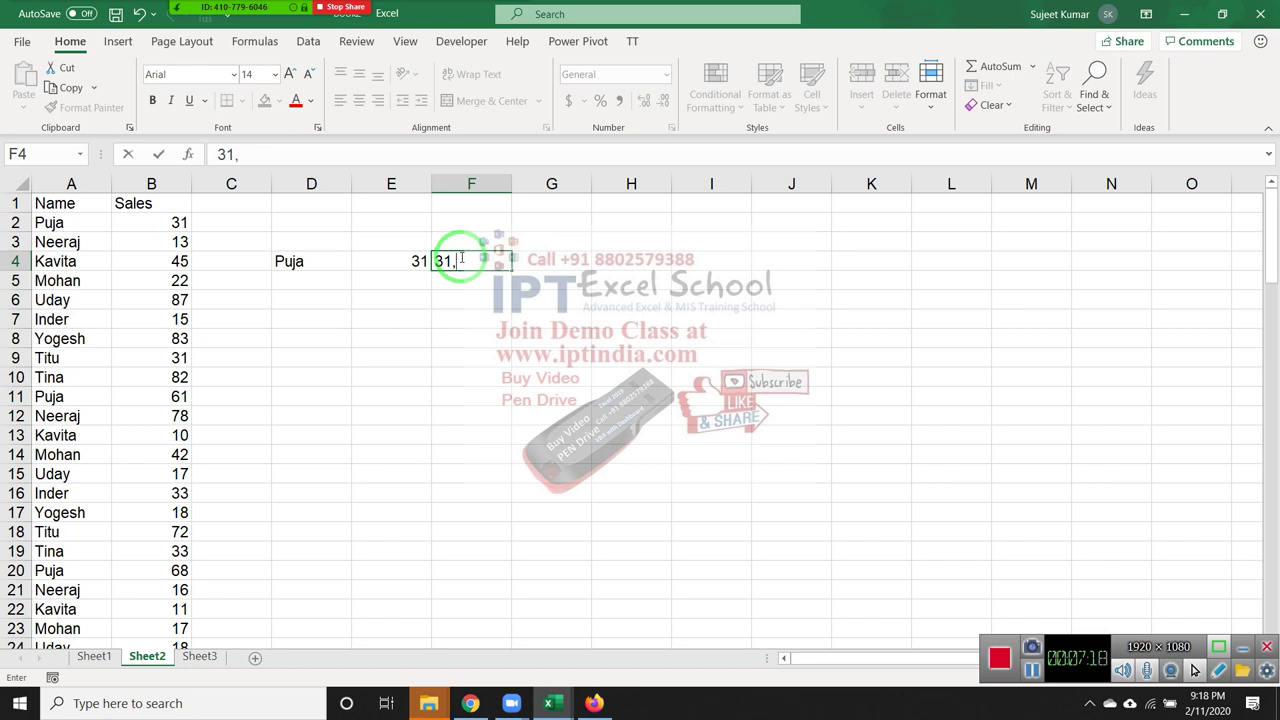
{"action": "type", "text": "61,"}
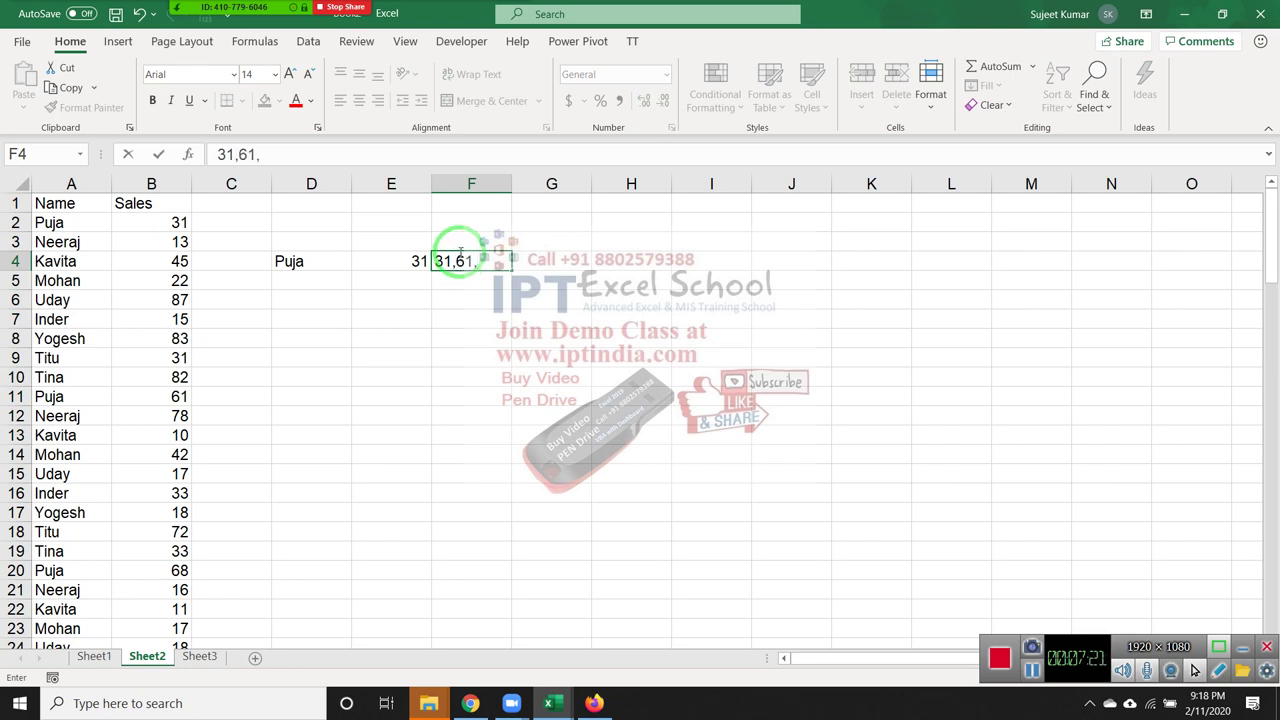
{"action": "type", "text": "68"}
{"action": "key", "text": "Escape"}
{"action": "key", "text": "Down"}
{"action": "key", "text": "Left"}
{"action": "key", "text": "Left"}
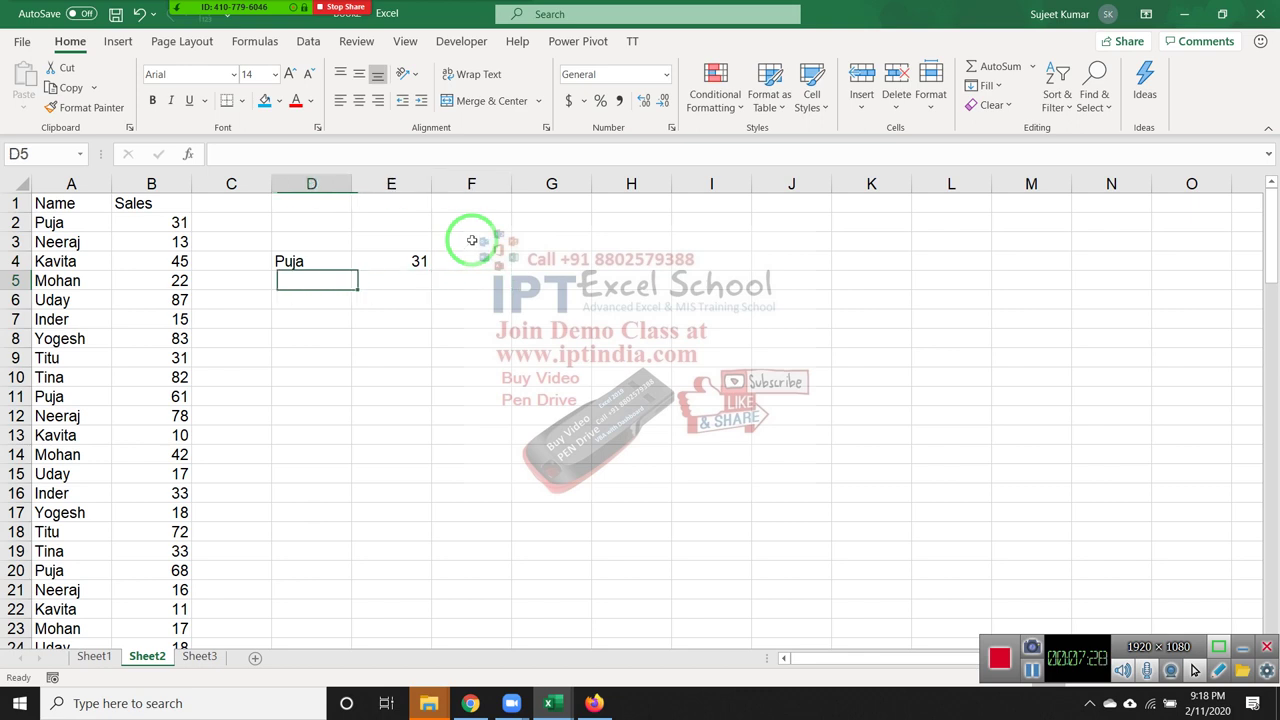
Start a TEXTJOIN formula in D5, then abandon it
{"action": "type", "text": "=t"}
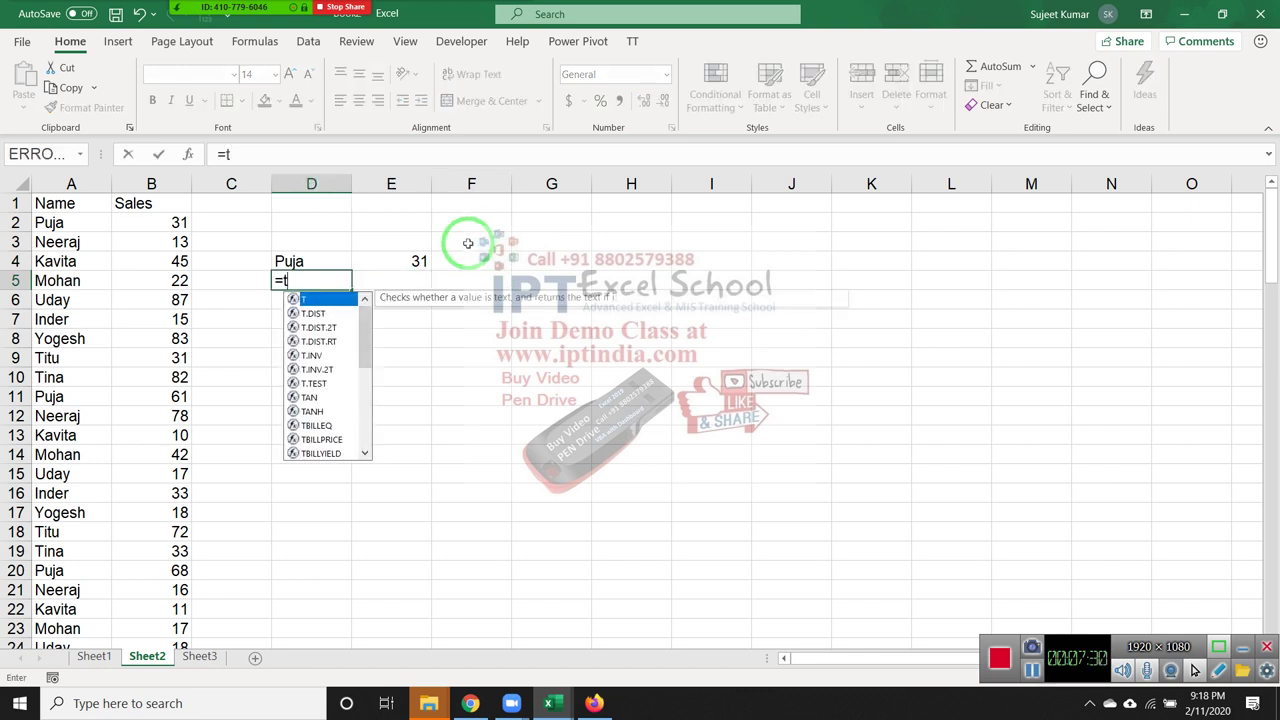
{"action": "type", "text": "ea"}
{"action": "key", "text": "BackSpace"}
{"action": "type", "text": "x"}
{"action": "key", "text": "Down"}
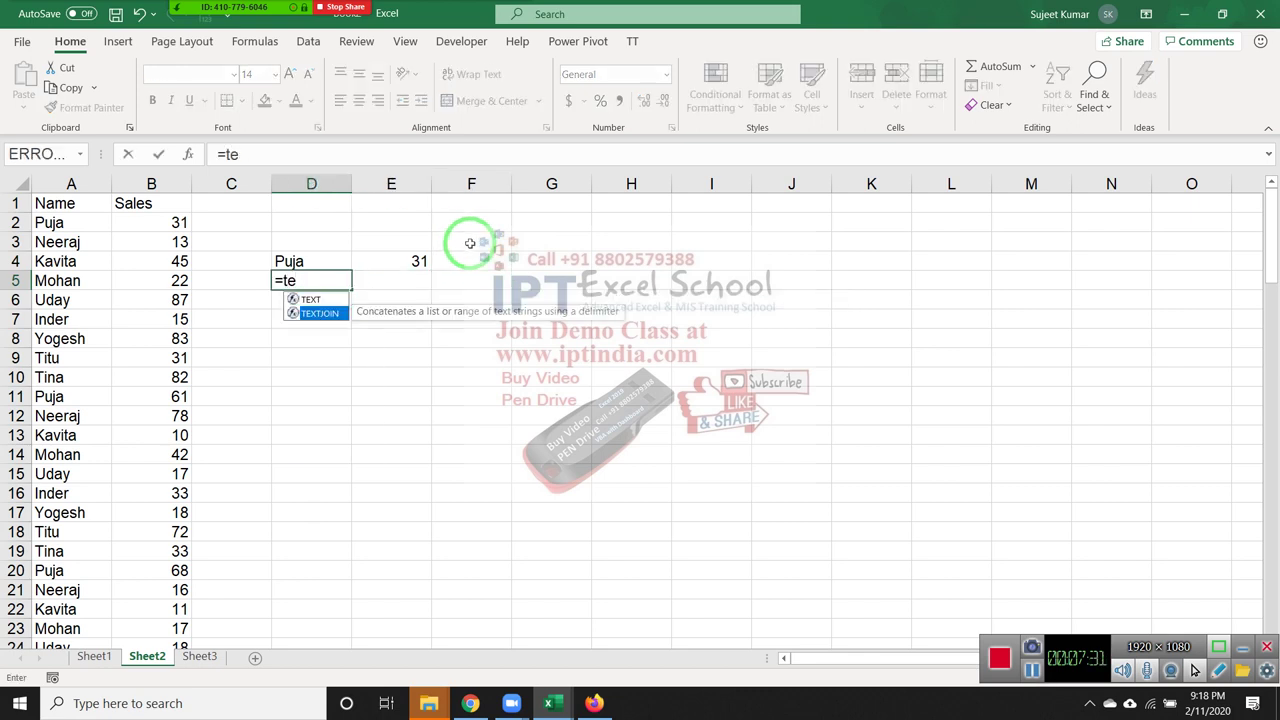
{"action": "key", "text": "Tab"}
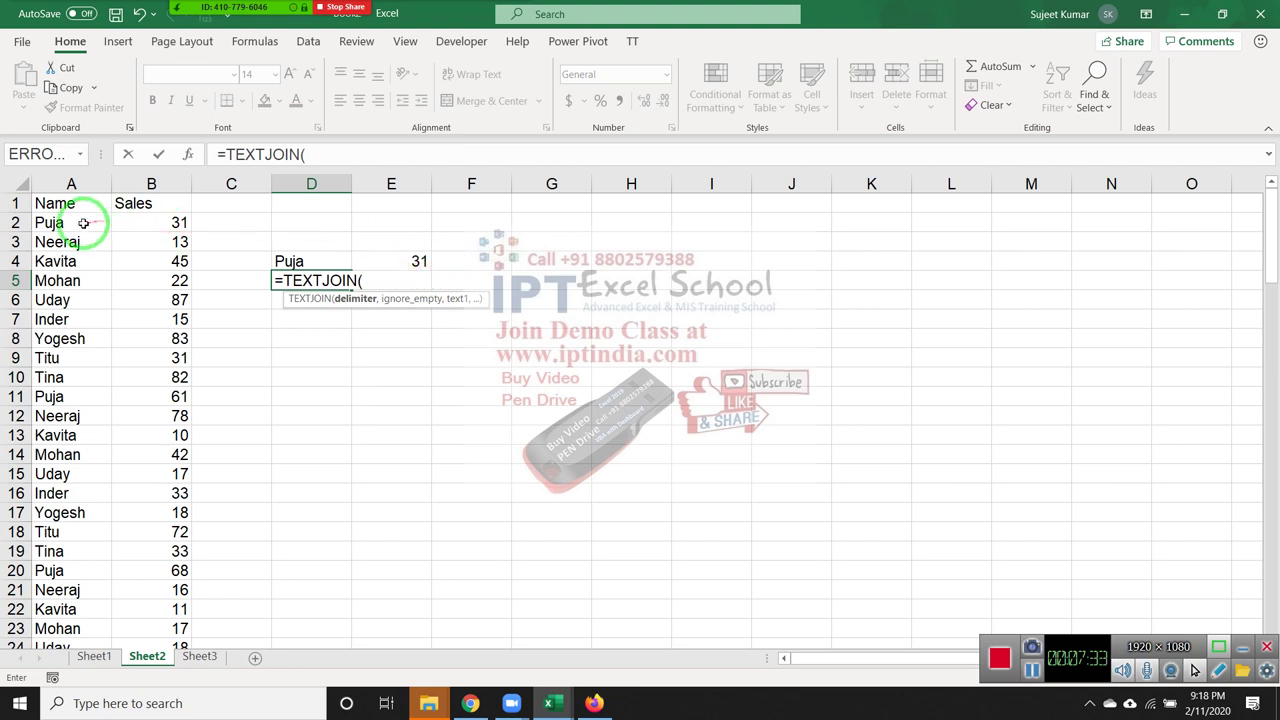
{"action": "left_click", "coordinate": [82, 222]}
{"action": "key", "text": "BackSpace"}
{"action": "key", "text": "BackSpace"}
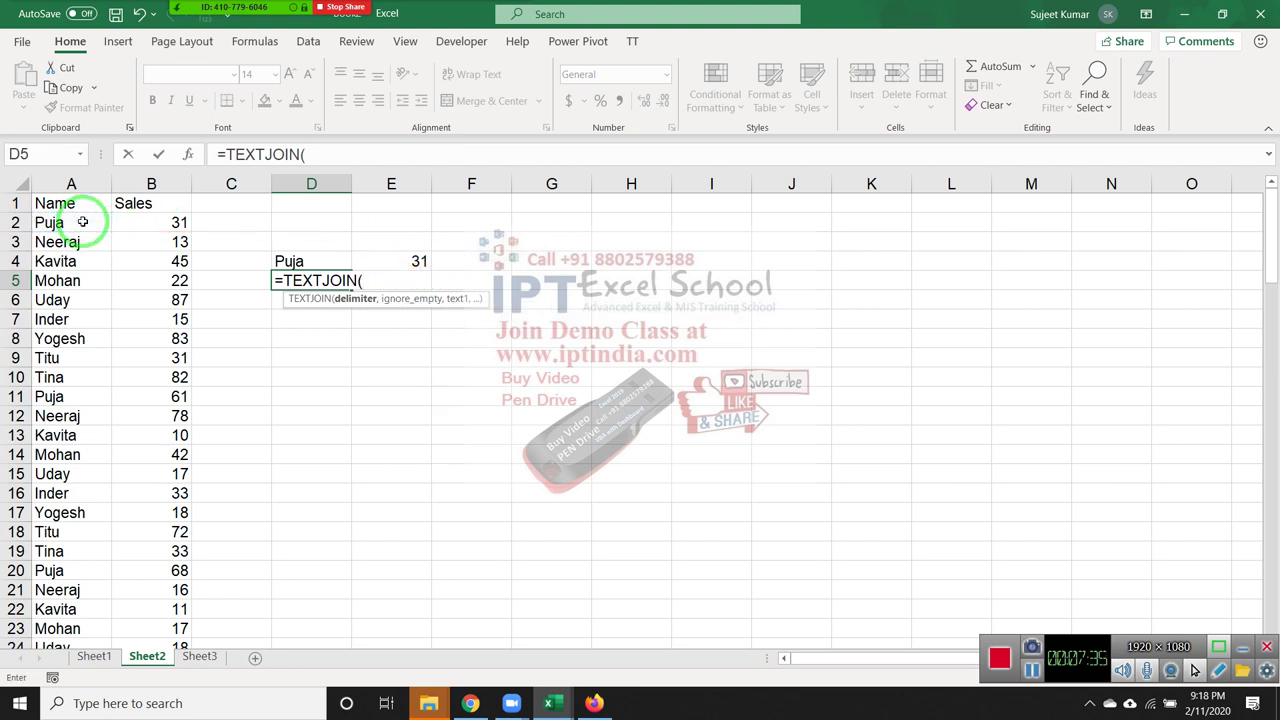
{"action": "key", "text": "Escape"}
Enter =CONCATENATE(A2,A3) in D6 to join the first two names
{"action": "key", "text": "Down"}
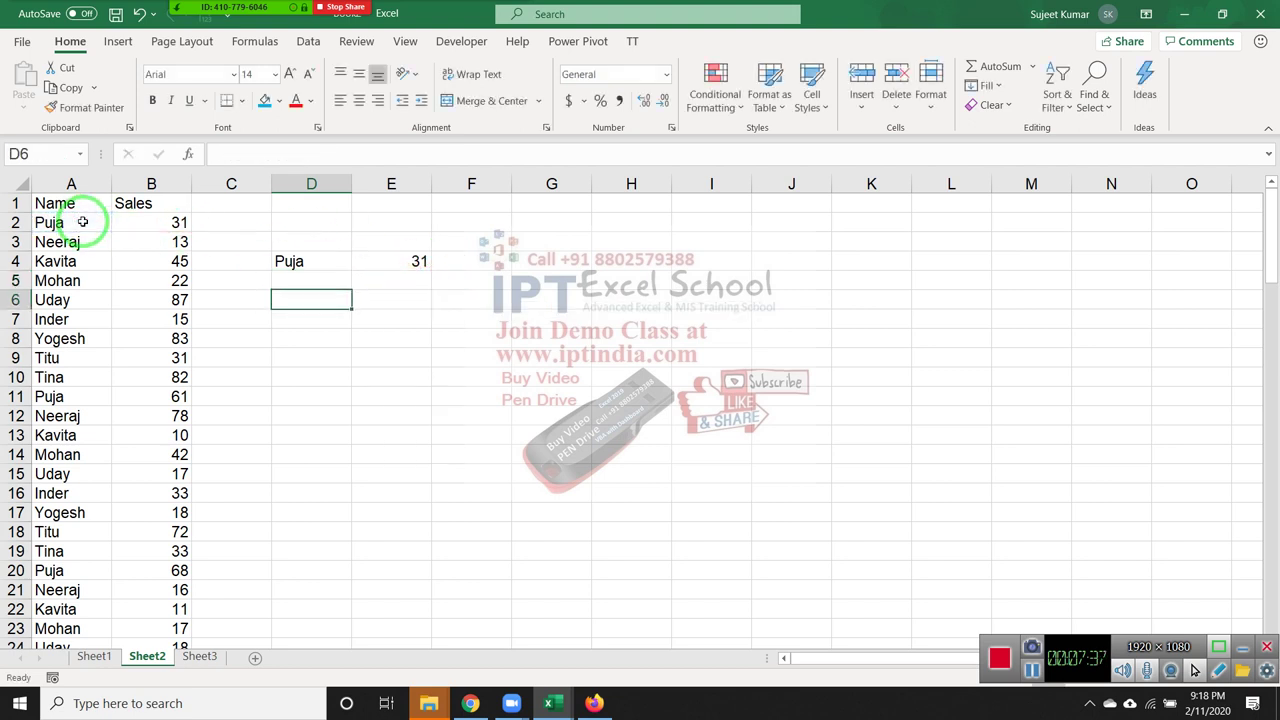
{"action": "type", "text": "="}
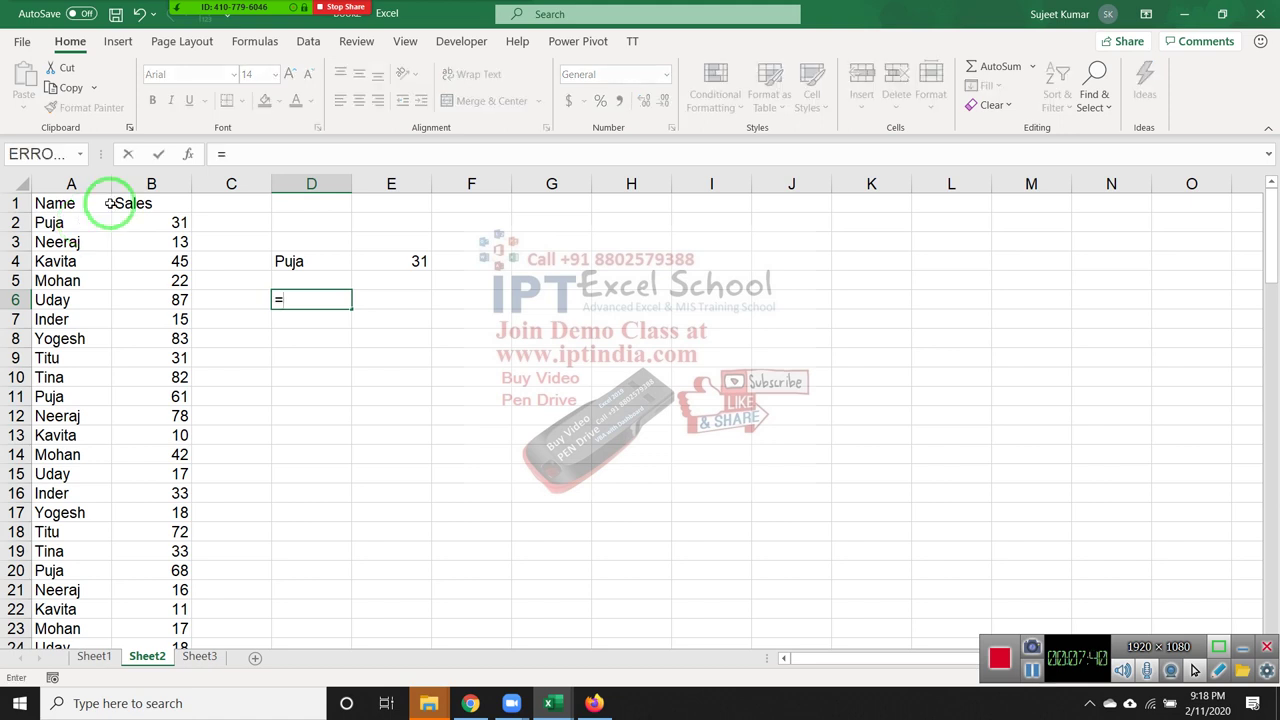
{"action": "type", "text": "con"}
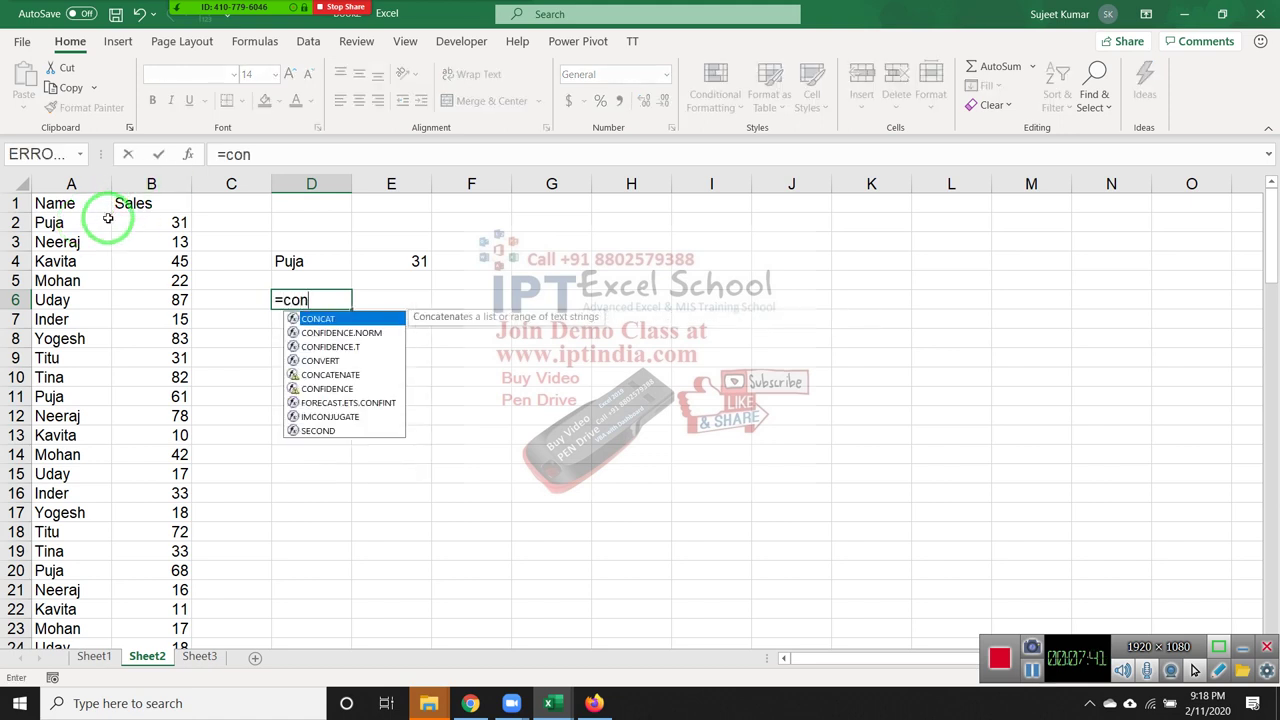
{"action": "key", "text": "Down"}
{"action": "key", "text": "Down"}
{"action": "key", "text": "Down"}
{"action": "key", "text": "Down"}
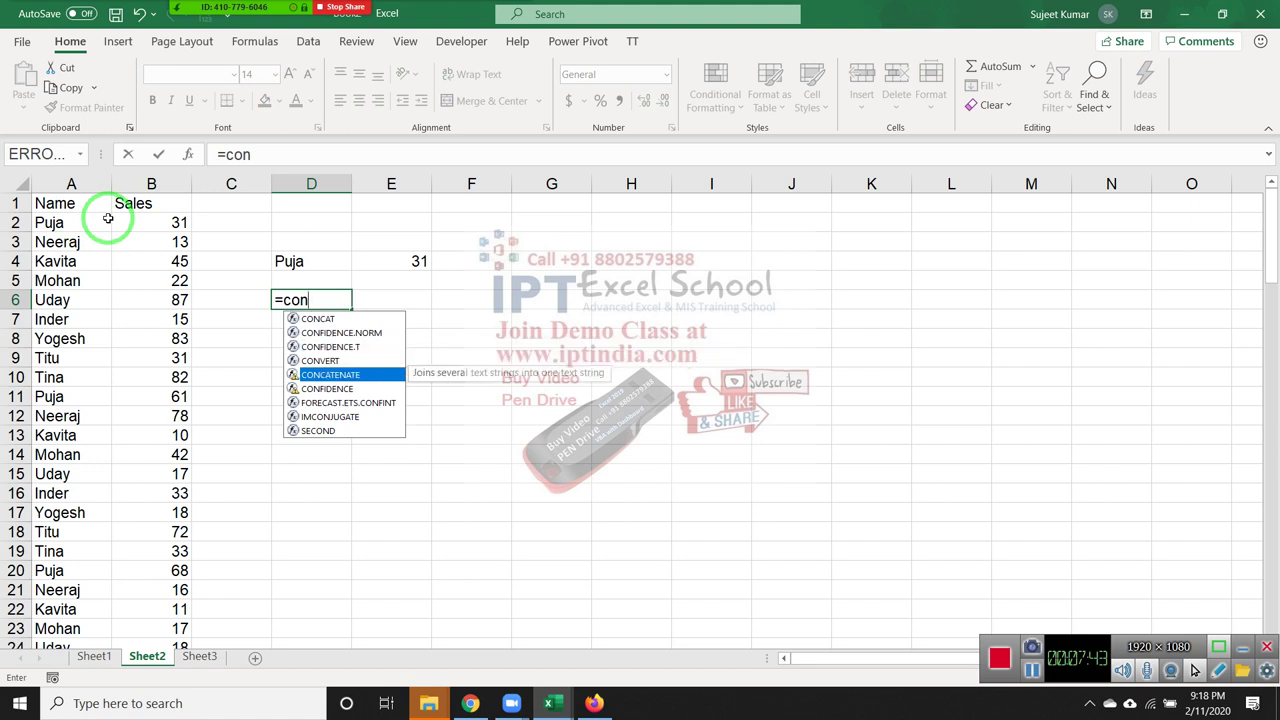
{"action": "key", "text": "Tab"}
{"action": "left_click", "coordinate": [66, 218]}
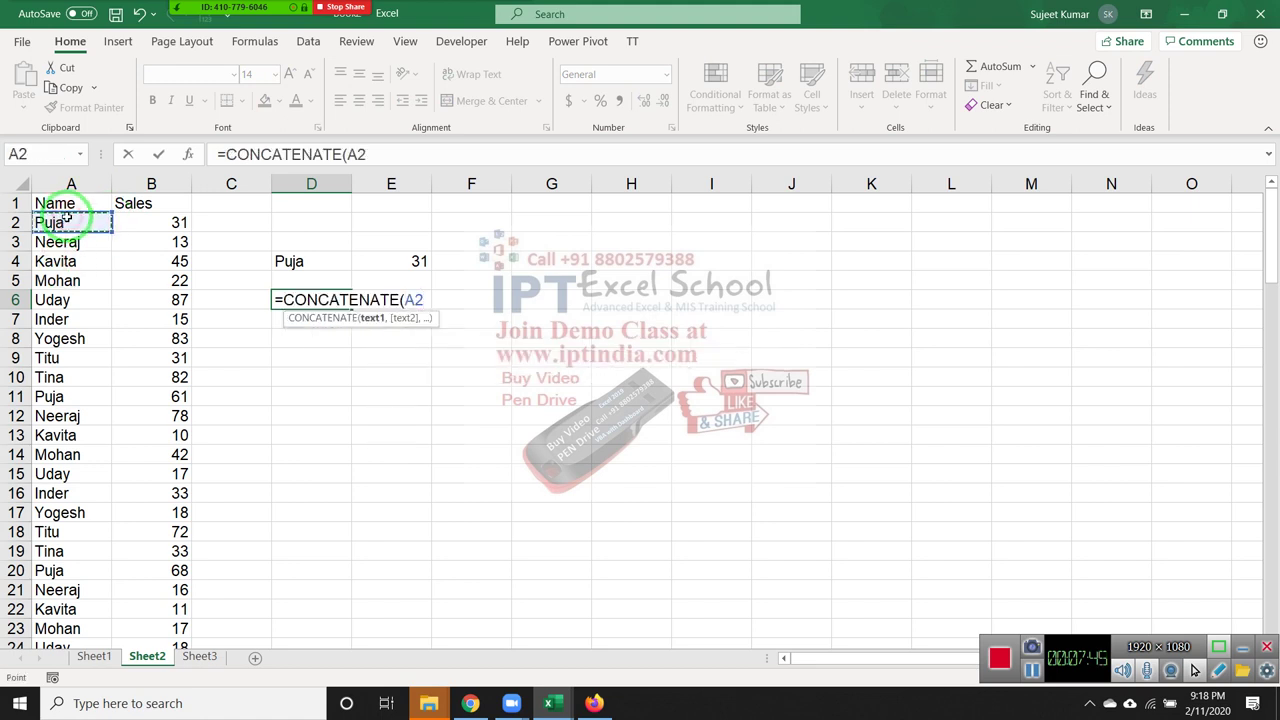
{"action": "type", "text": ","}
{"action": "left_click", "coordinate": [77, 242]}
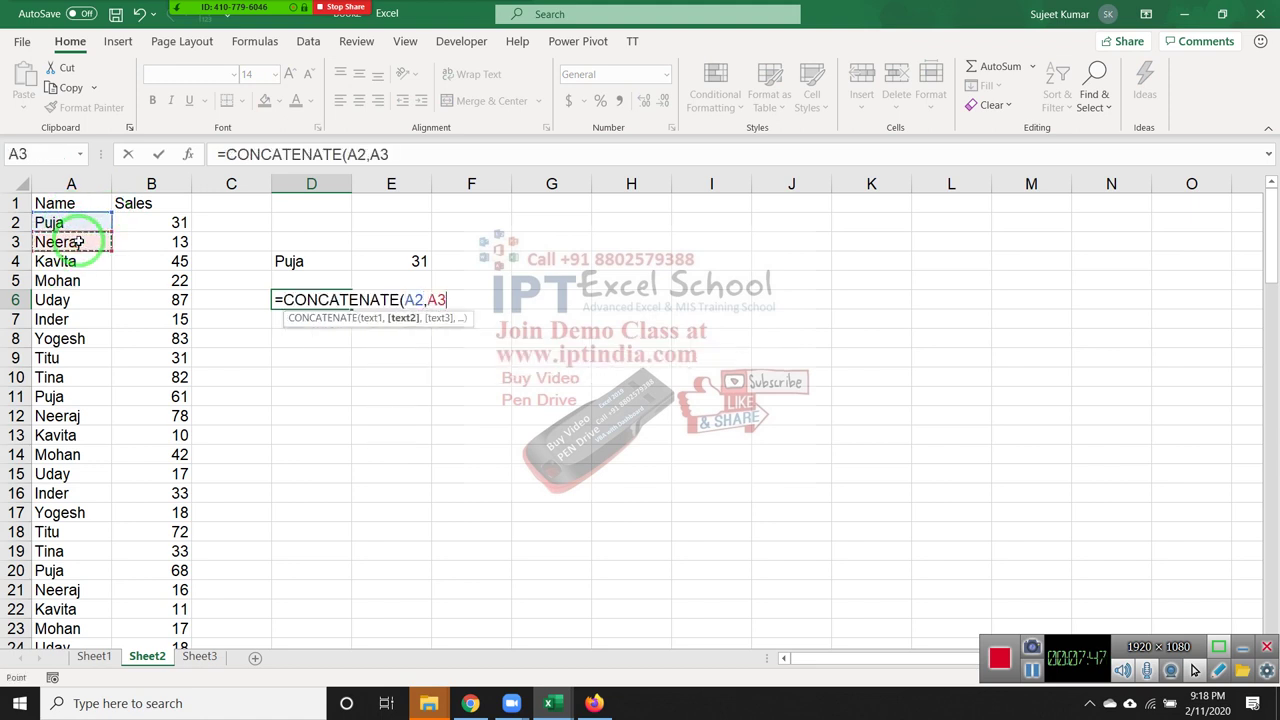
{"action": "key", "text": "Return"}
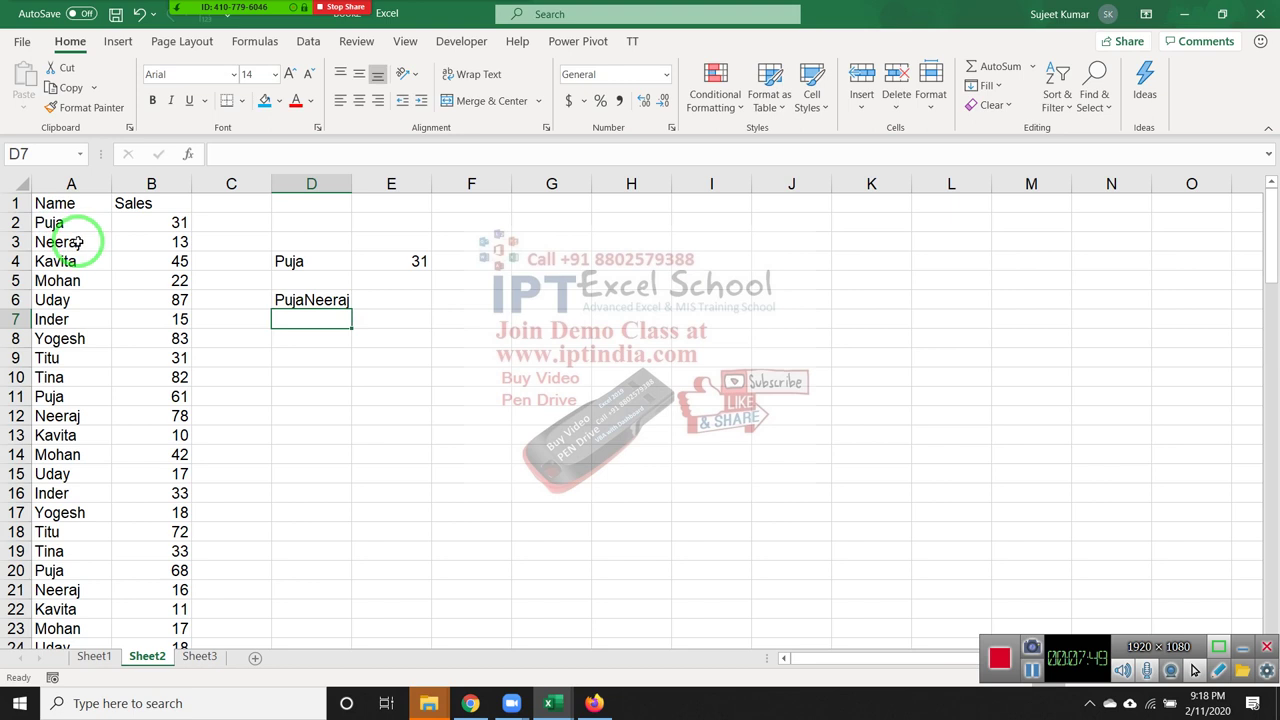
{"action": "key", "text": "Up"}
Enter =TEXTJOIN(",",,A2:A11) in E6 to list the ten names comma-separated
{"action": "key", "text": "Right"}
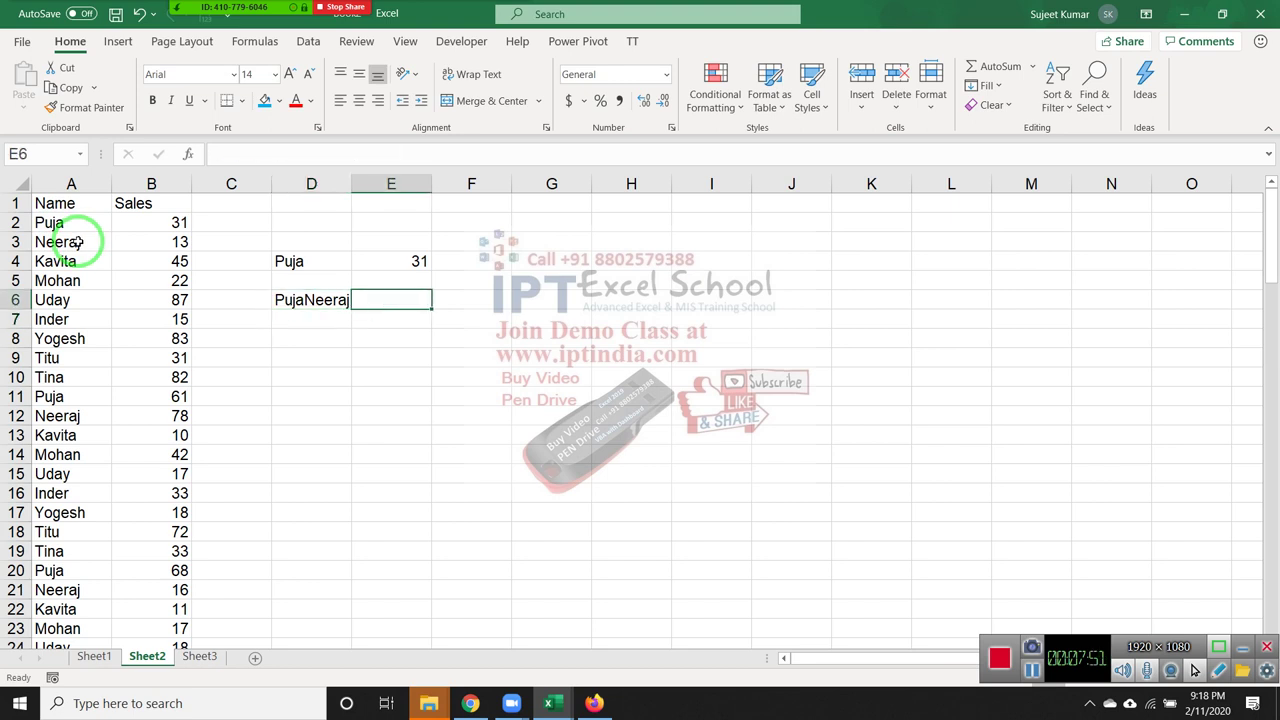
{"action": "type", "text": "=te"}
{"action": "key", "text": "Down"}
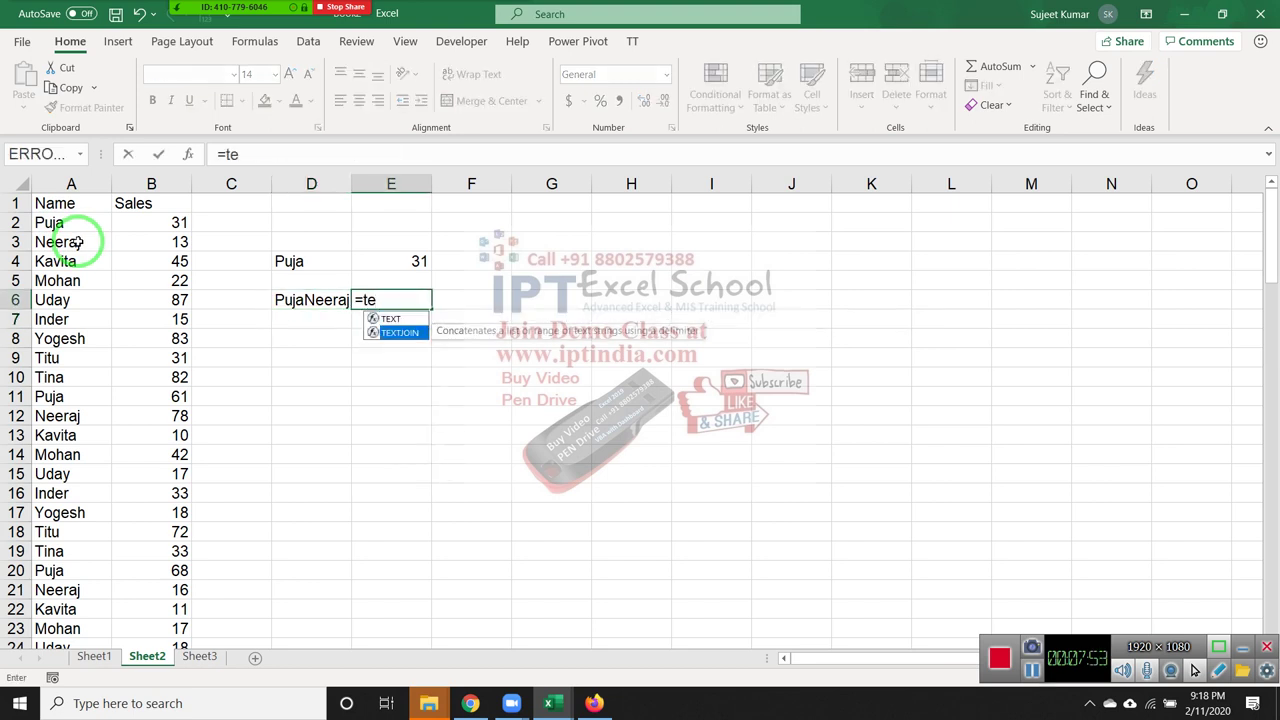
{"action": "key", "text": "Tab"}
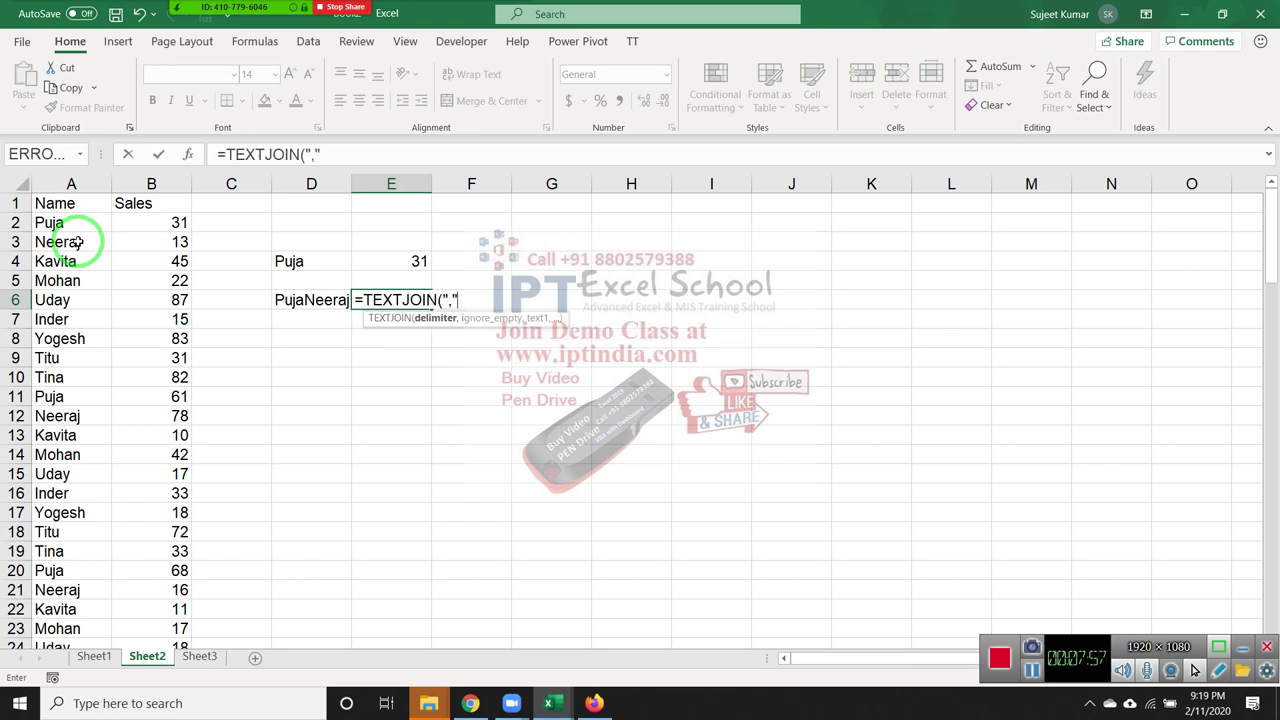
{"action": "type", "text": ","}
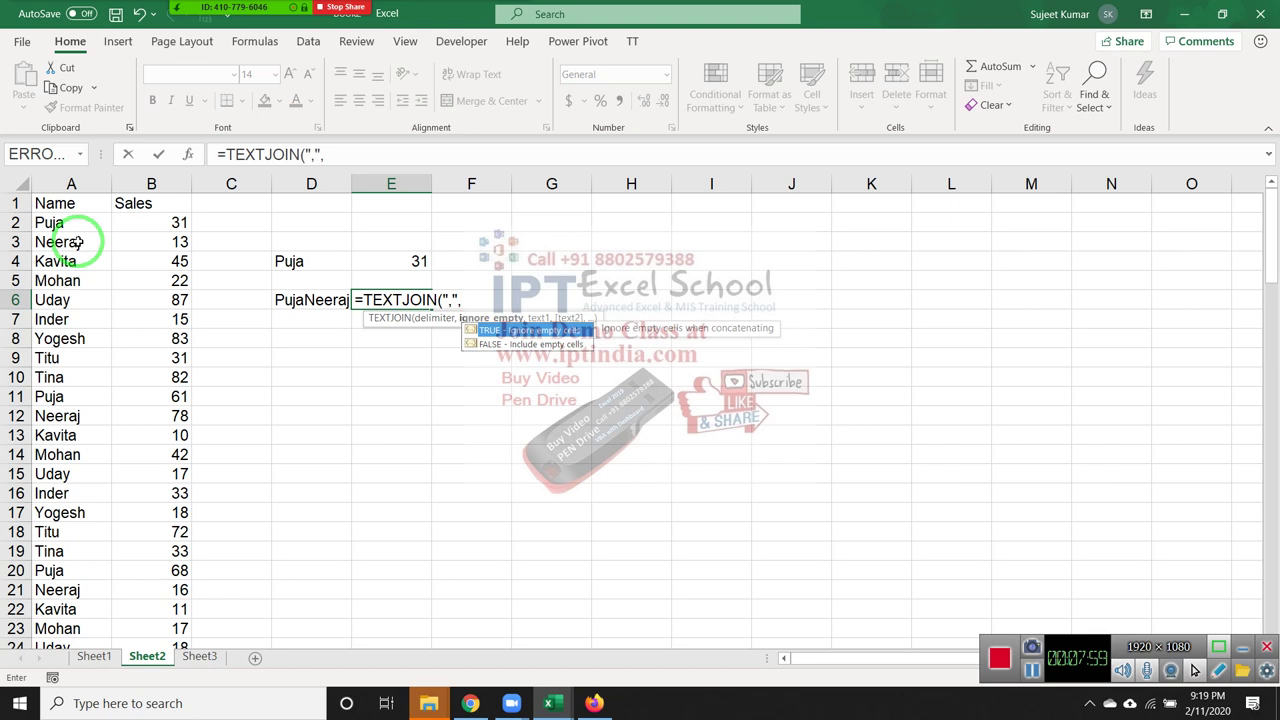
{"action": "type", "text": ","}
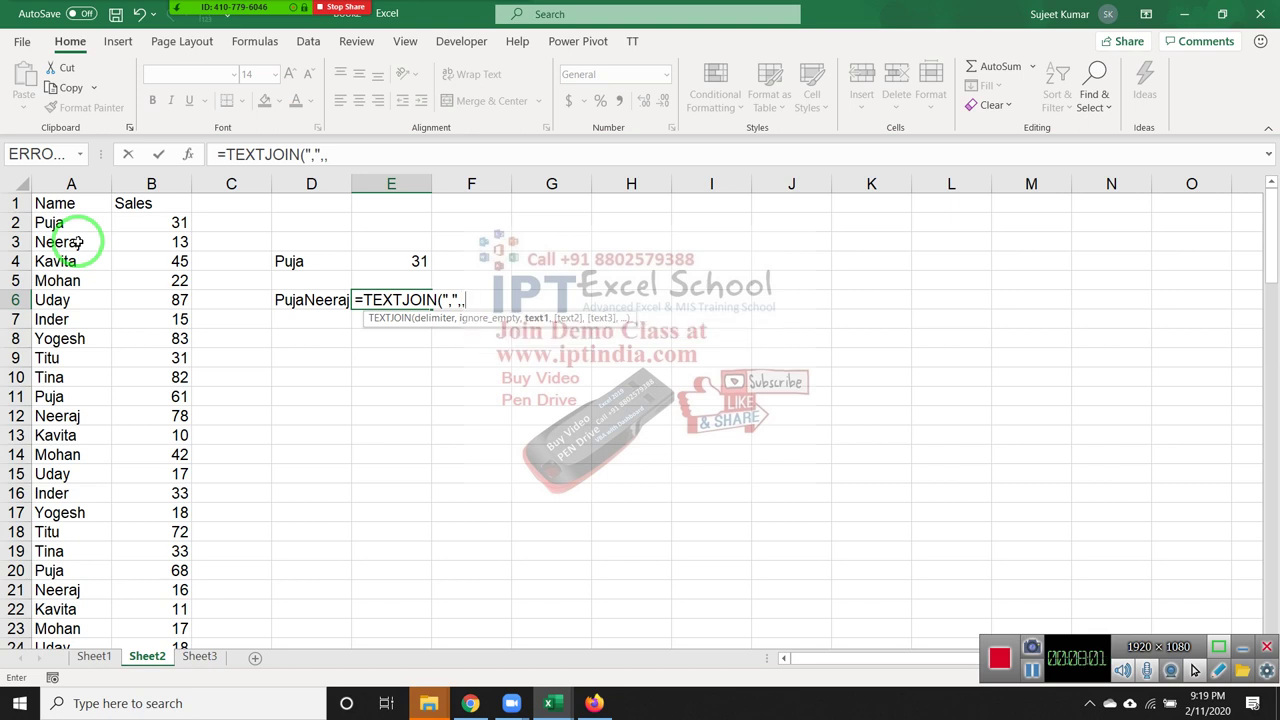
{"action": "left_click_drag", "start_coordinate": [62, 222], "coordinate": [60, 390]}
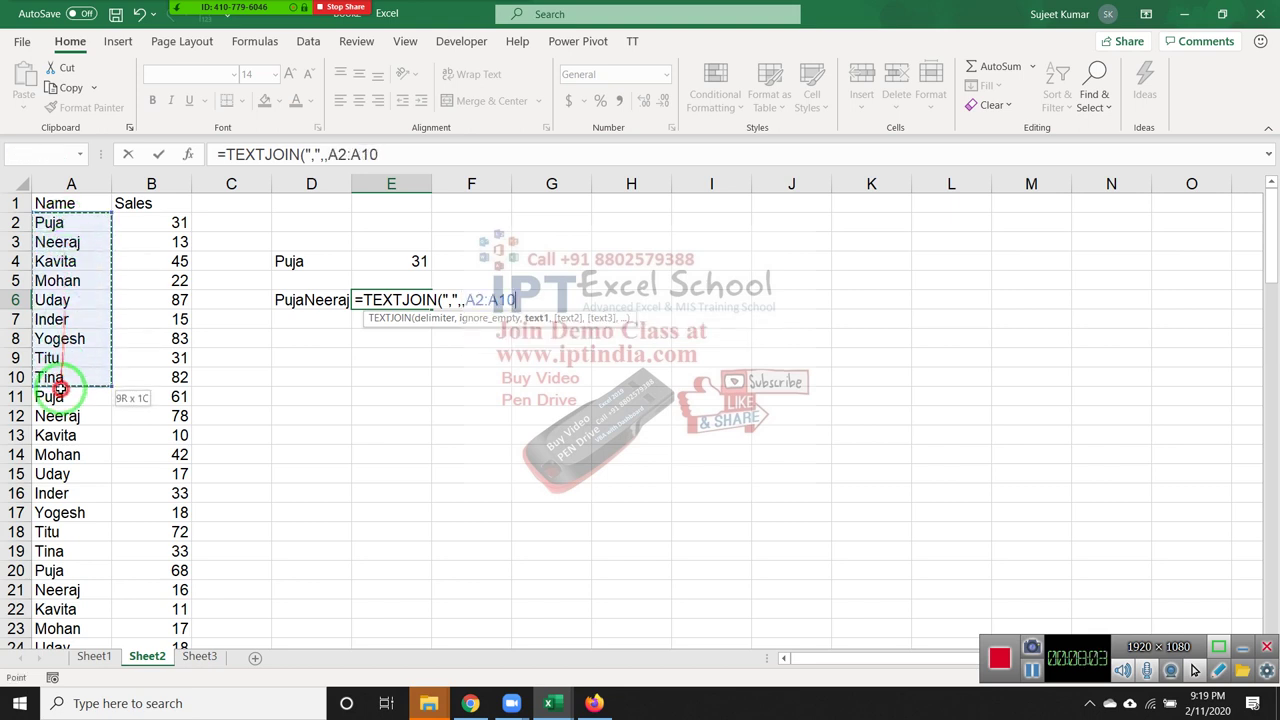
{"action": "key", "text": "Return"}
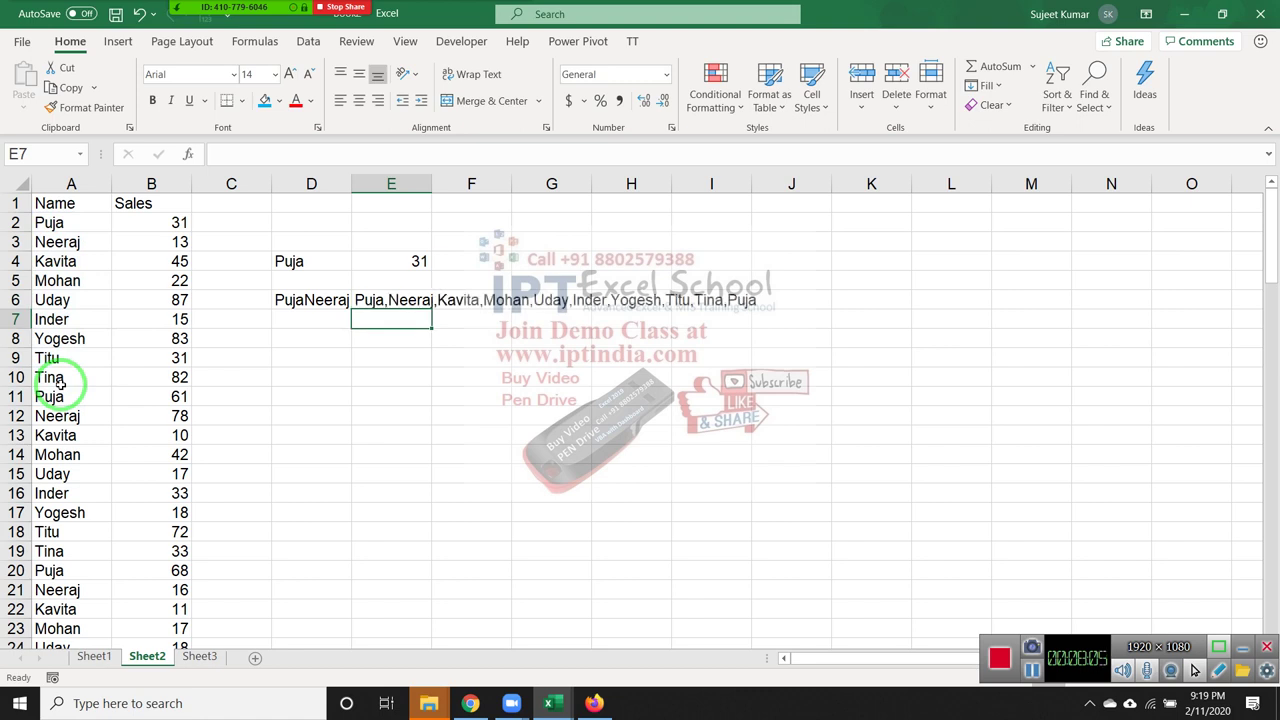
{"action": "key", "text": "Up"}
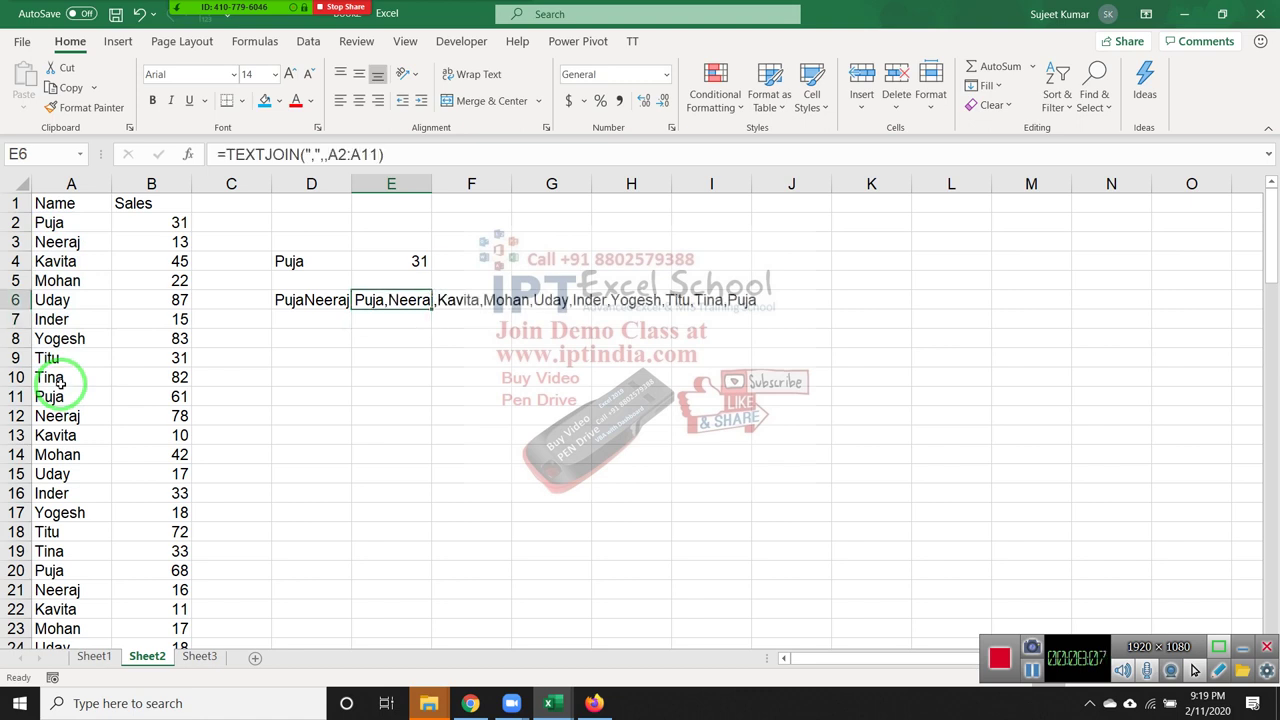
{"action": "key", "text": "Up"}
{"action": "key", "text": "Up"}
In F4 start =TEXTJOIN(",",,IF( with the condition A2:A48=D4
{"action": "key", "text": "Right"}
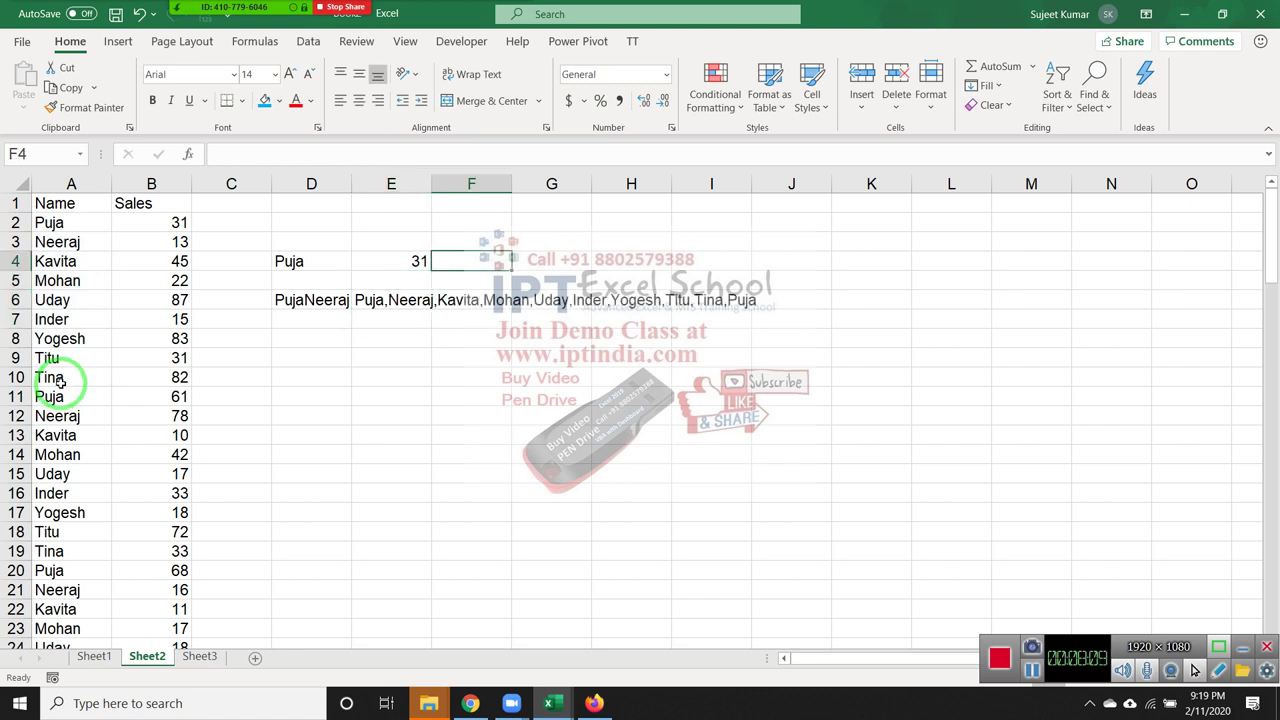
{"action": "type", "text": "=te"}
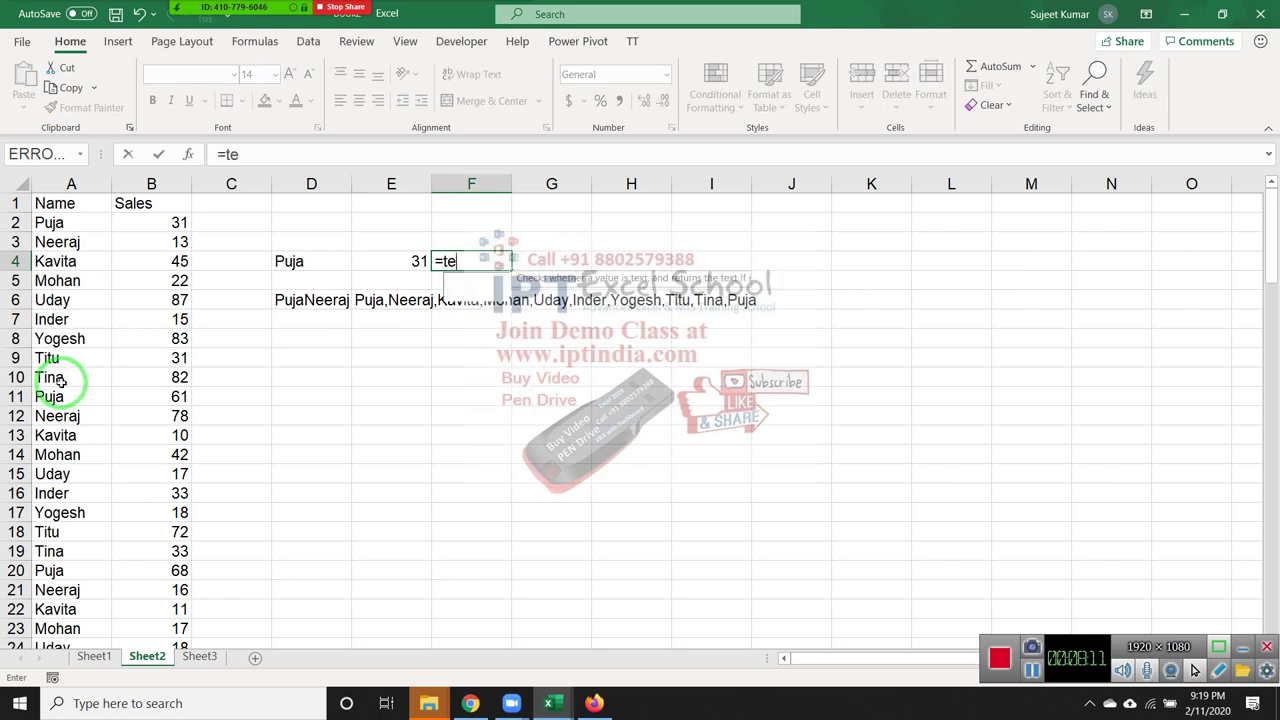
{"action": "type", "text": "xtj"}
{"action": "key", "text": "Tab"}
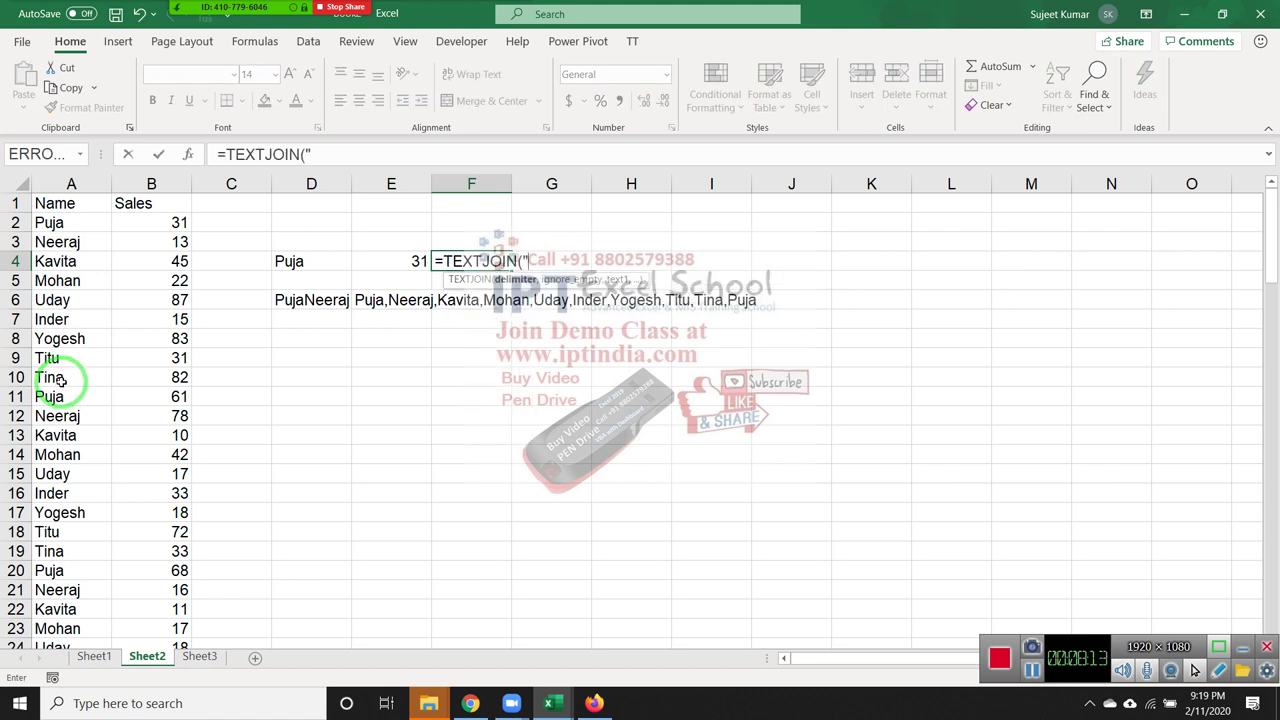
{"action": "type", "text": ",\","}
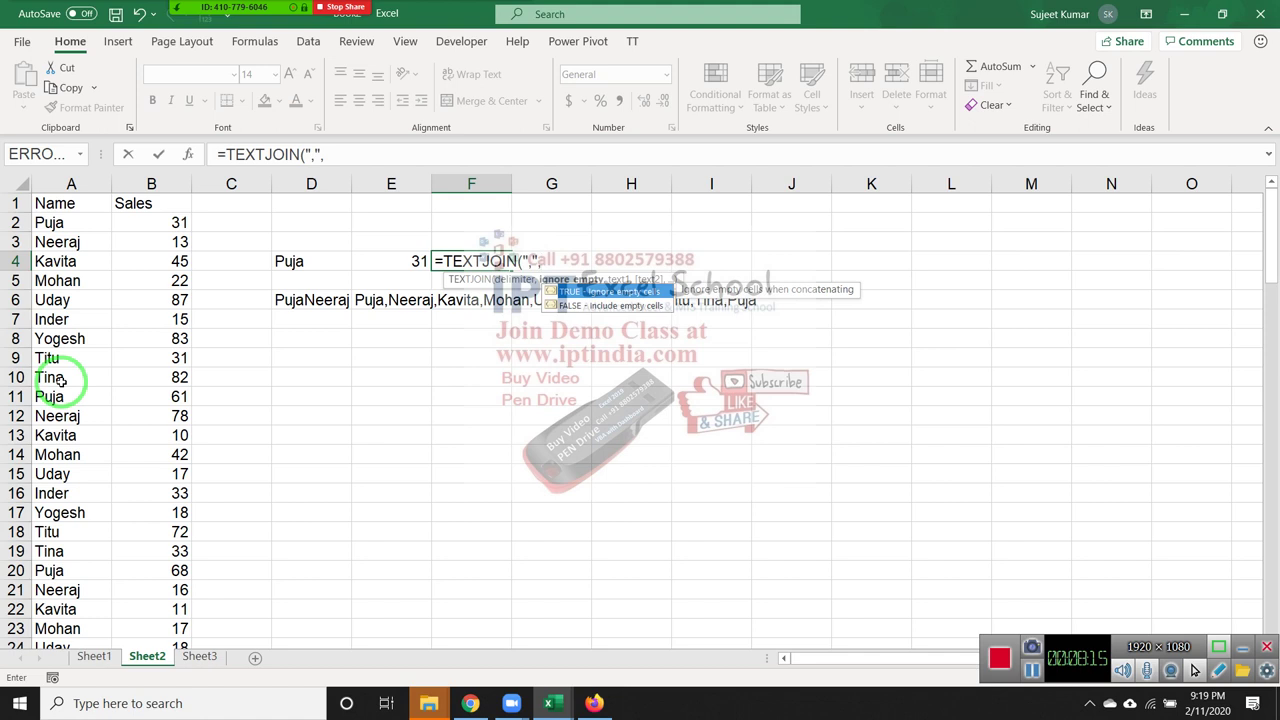
{"action": "type", "text": ","}
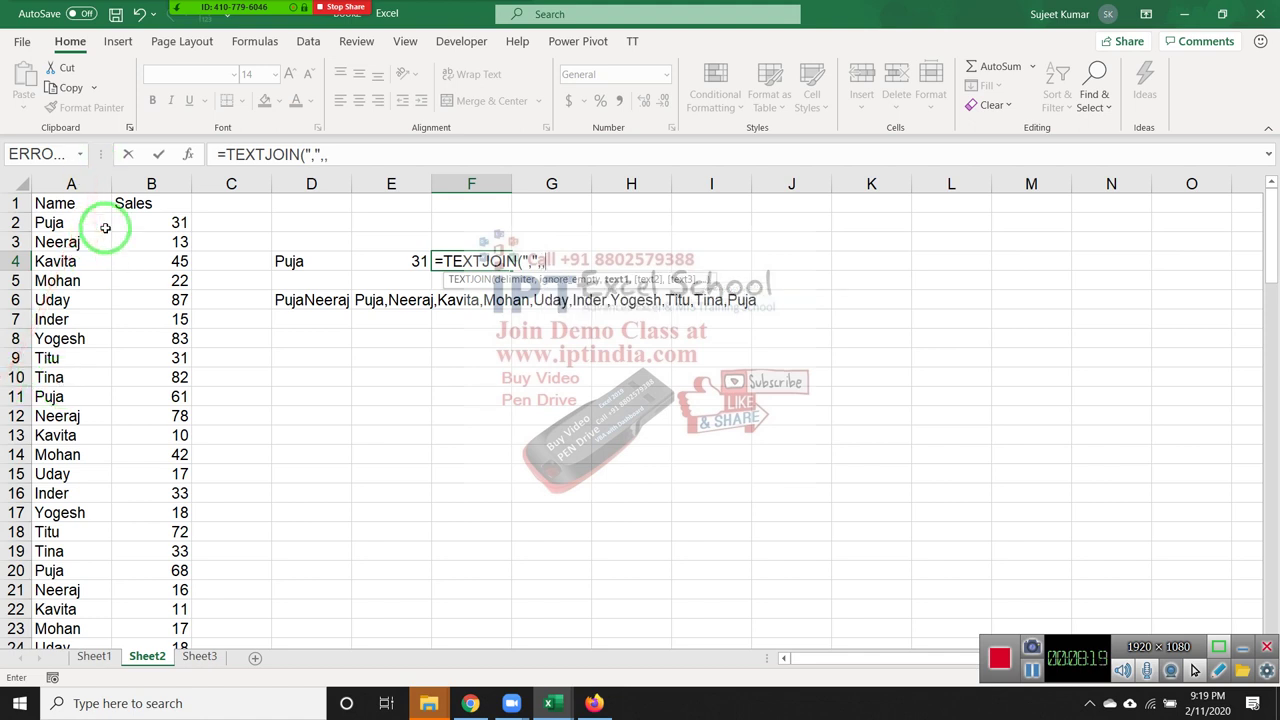
{"action": "type", "text": "IF("}
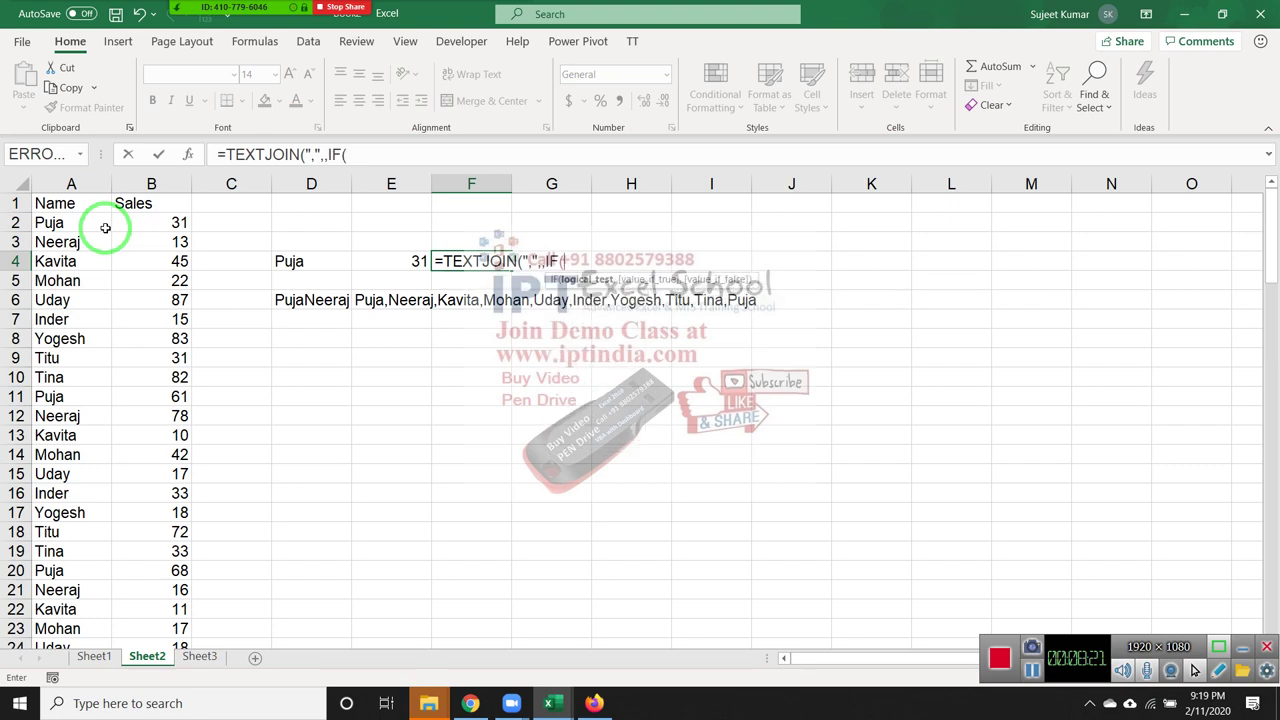
{"action": "left_click", "coordinate": [80, 229]}
{"action": "key", "text": "ctrl+shift+Down"}
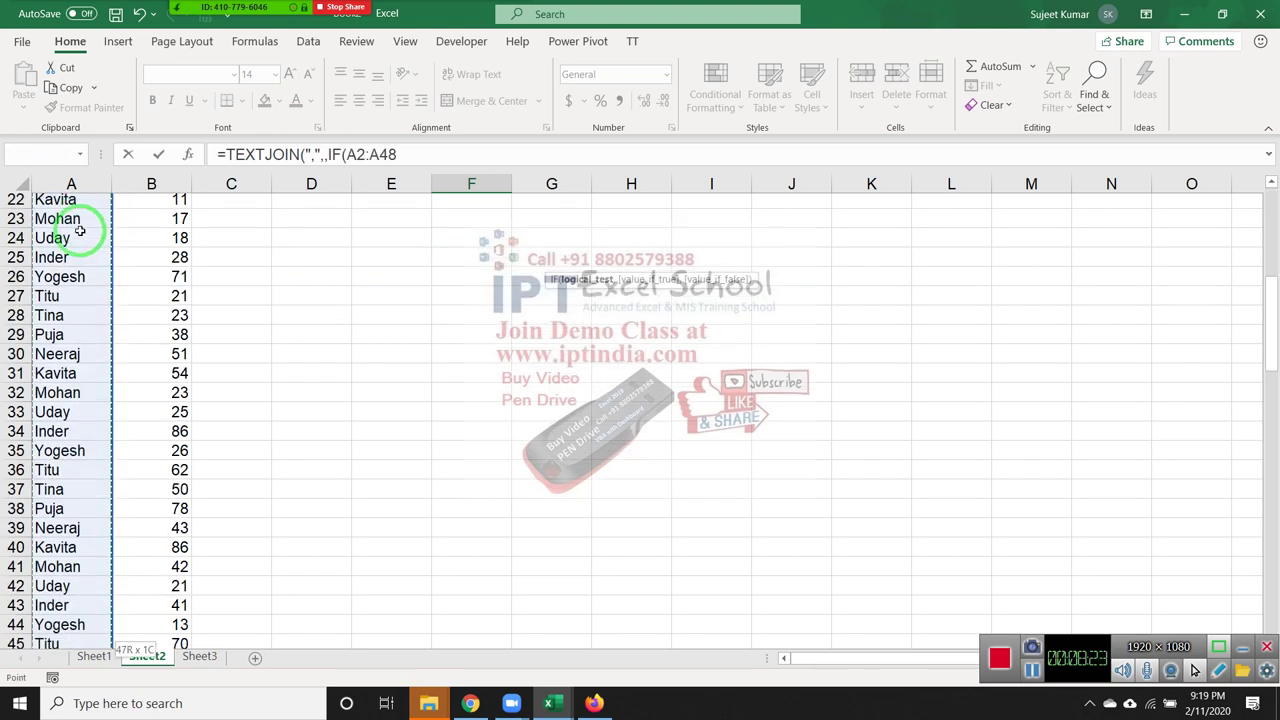
{"action": "type", "text": "="}
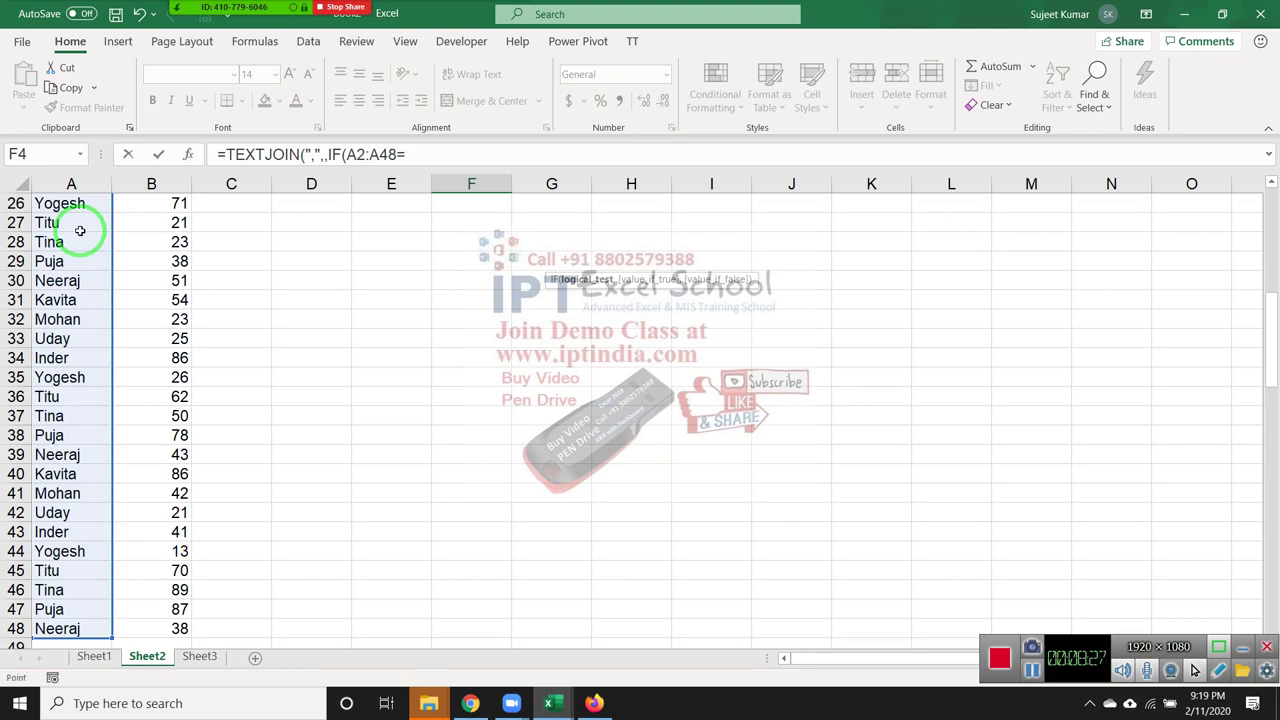
{"action": "key", "text": "Left"}
{"action": "key", "text": "Left"}
{"action": "key", "text": "Left"}
{"action": "key", "text": "Right"}
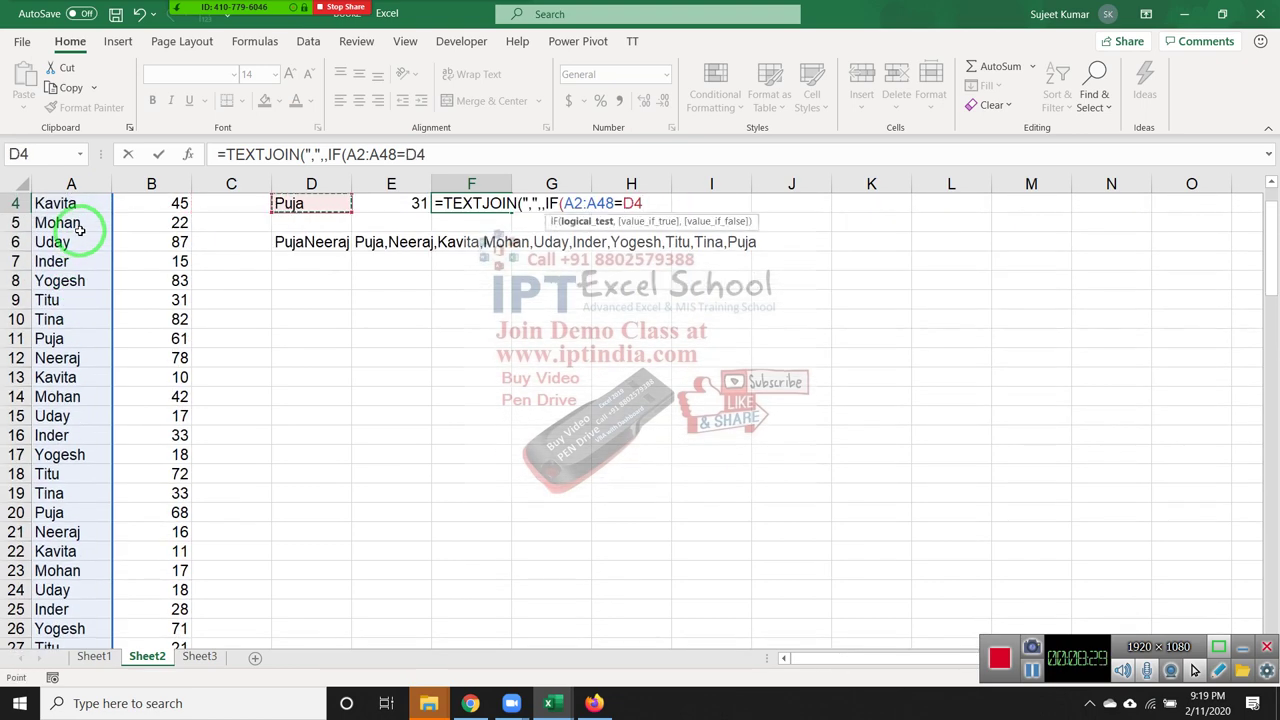
Add B2:B48 as the IF value and commit the formula; it still returns FALSE entries
{"action": "type", "text": ","}
{"action": "left_click", "coordinate": [175, 242]}
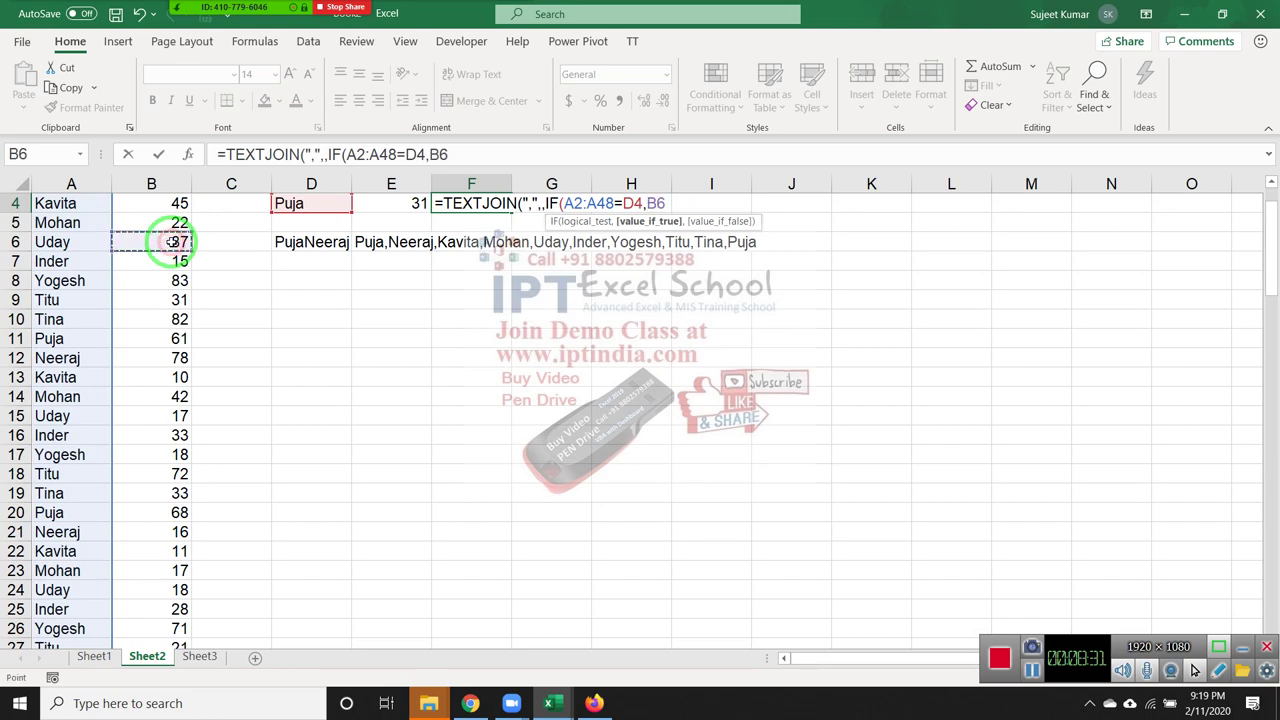
{"action": "key", "text": "ctrl+Up"}
{"action": "key", "text": "Down"}
{"action": "key", "text": "ctrl+shift+Down"}
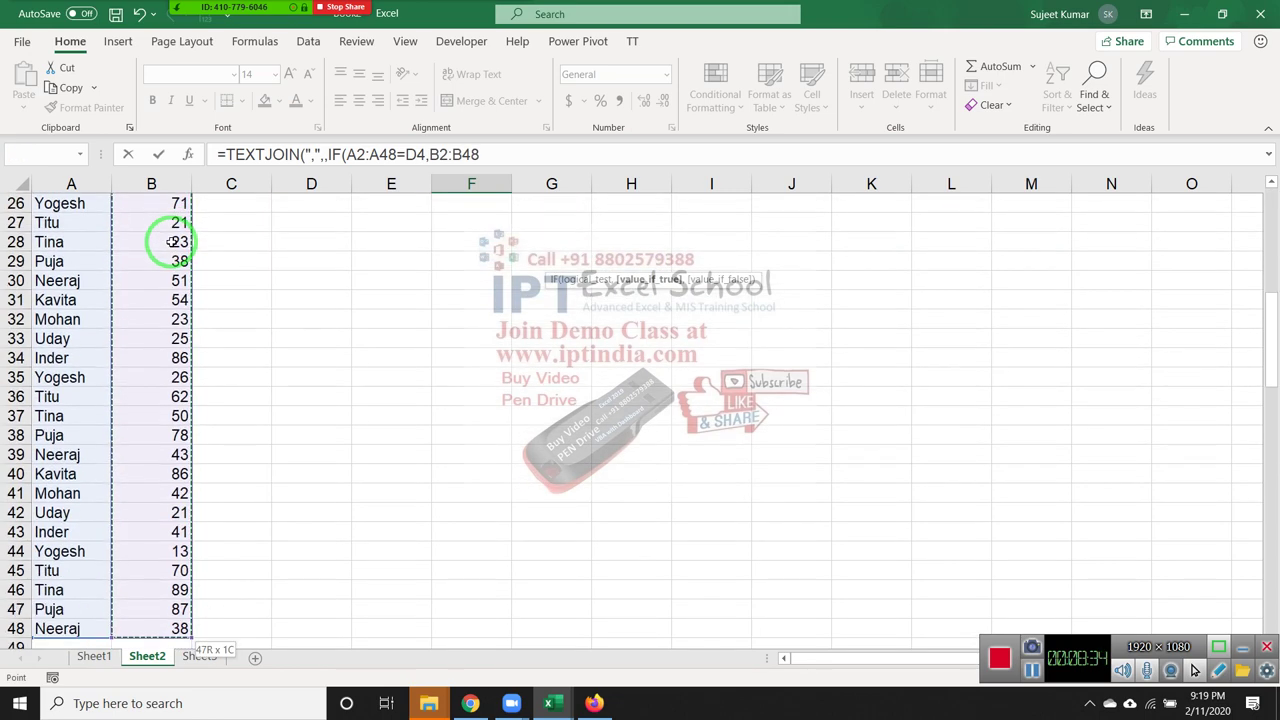
{"action": "type", "text": ")"}
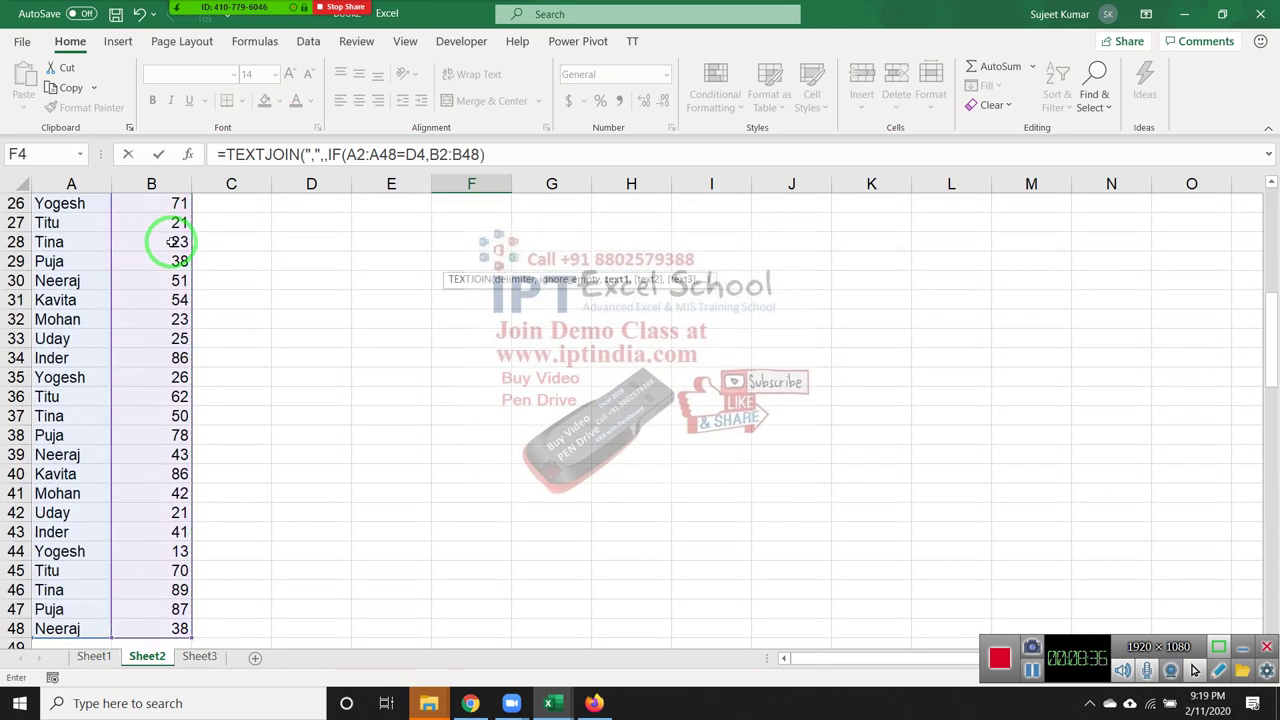
{"action": "key", "text": "ctrl+shift+Return"}
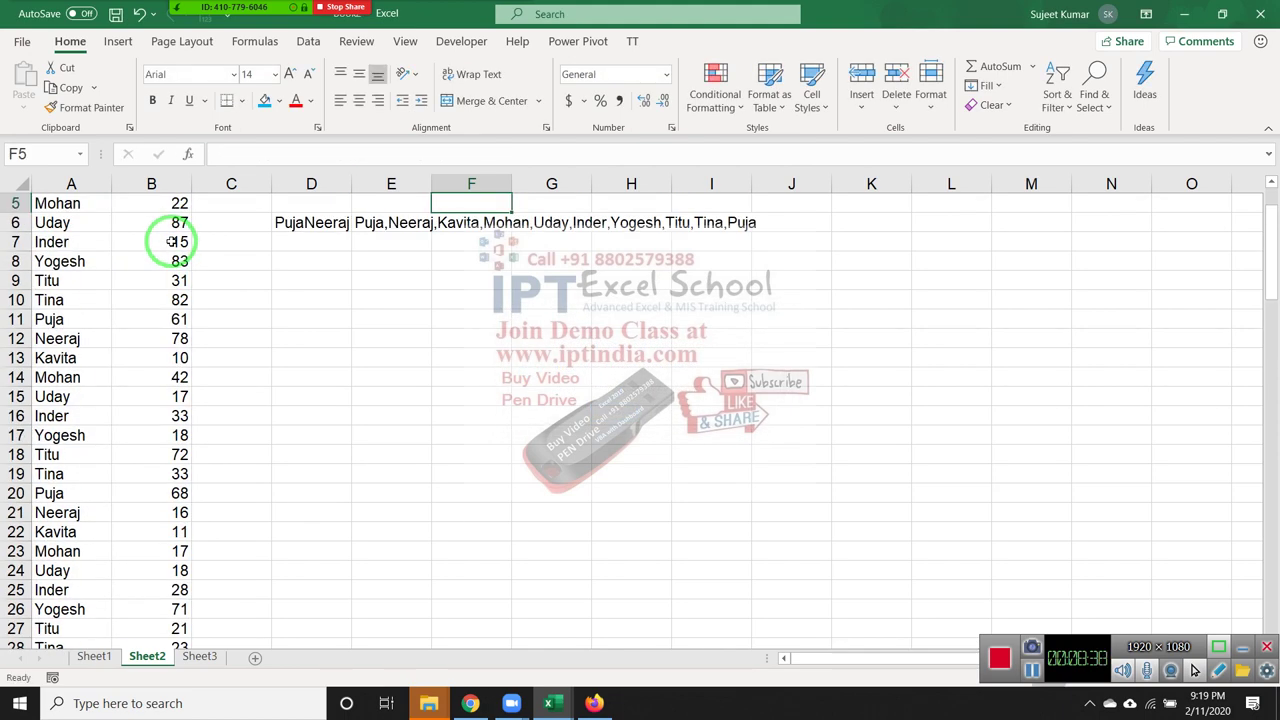
{"action": "key", "text": "Up"}
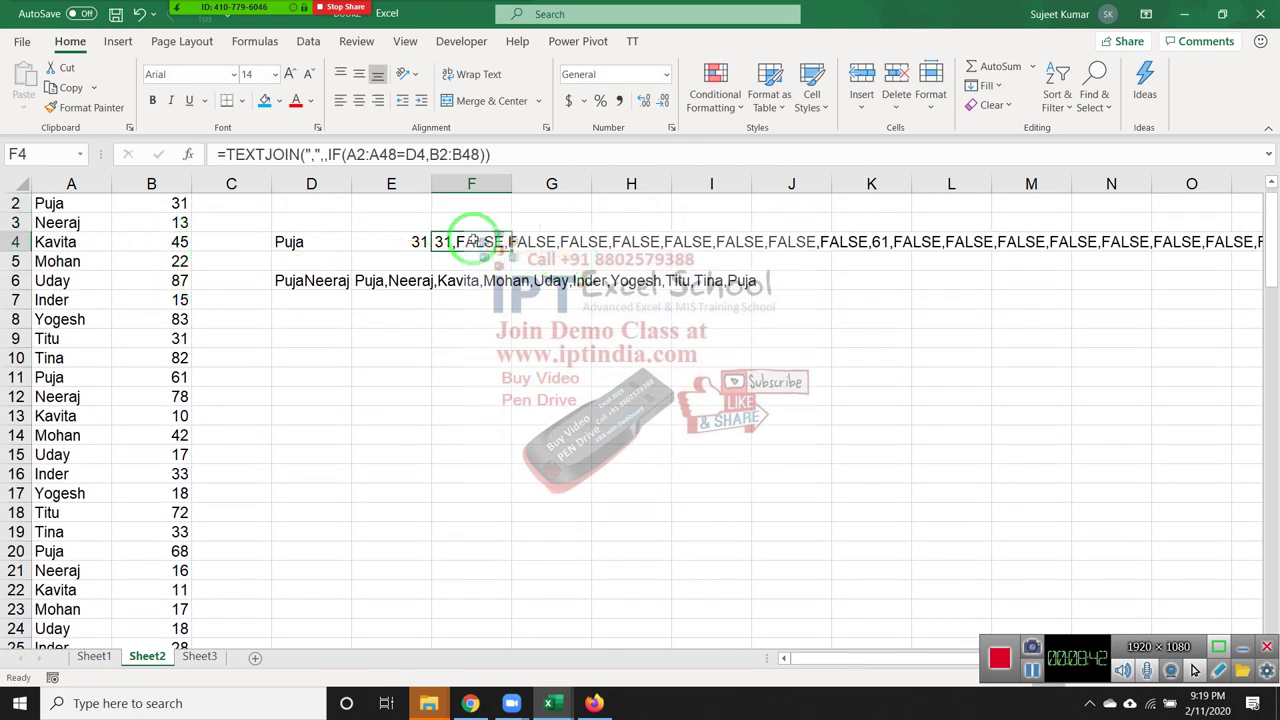
Add "" as the IF false value in F4 so it lists 31,61,68,38,78,87
{"action": "double_click", "coordinate": [471, 241]}
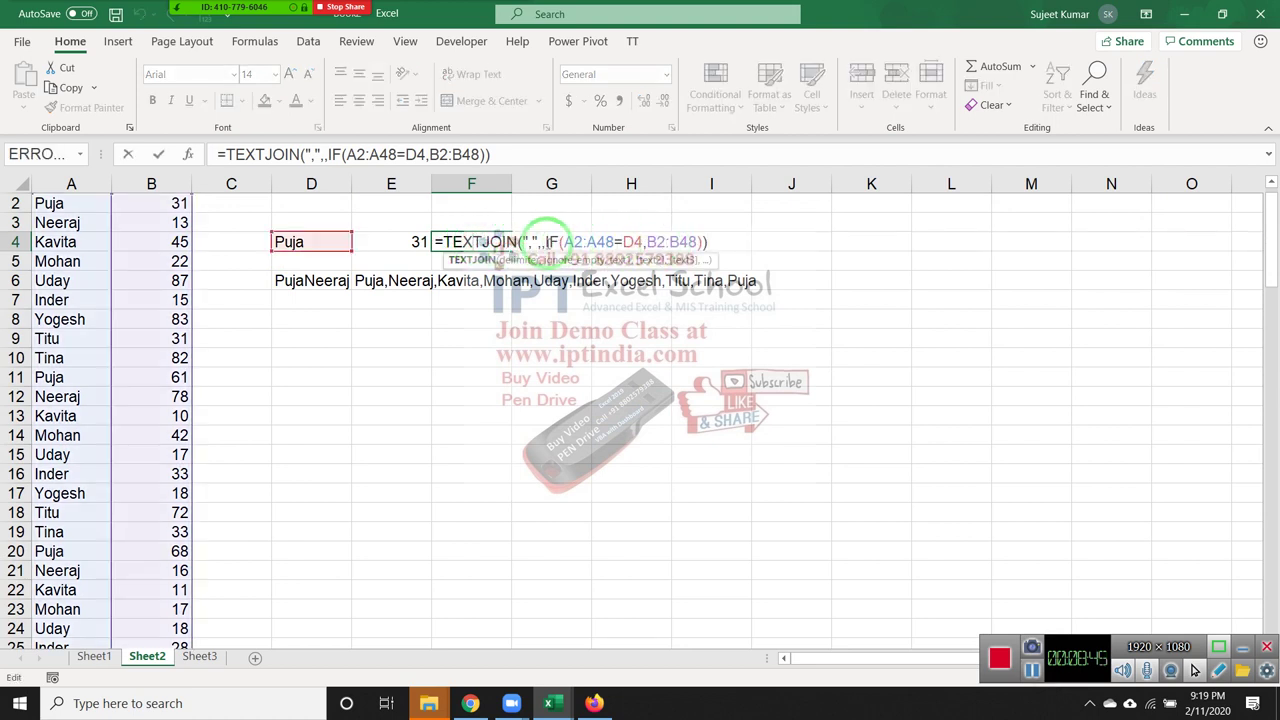
{"action": "left_click", "coordinate": [695, 238]}
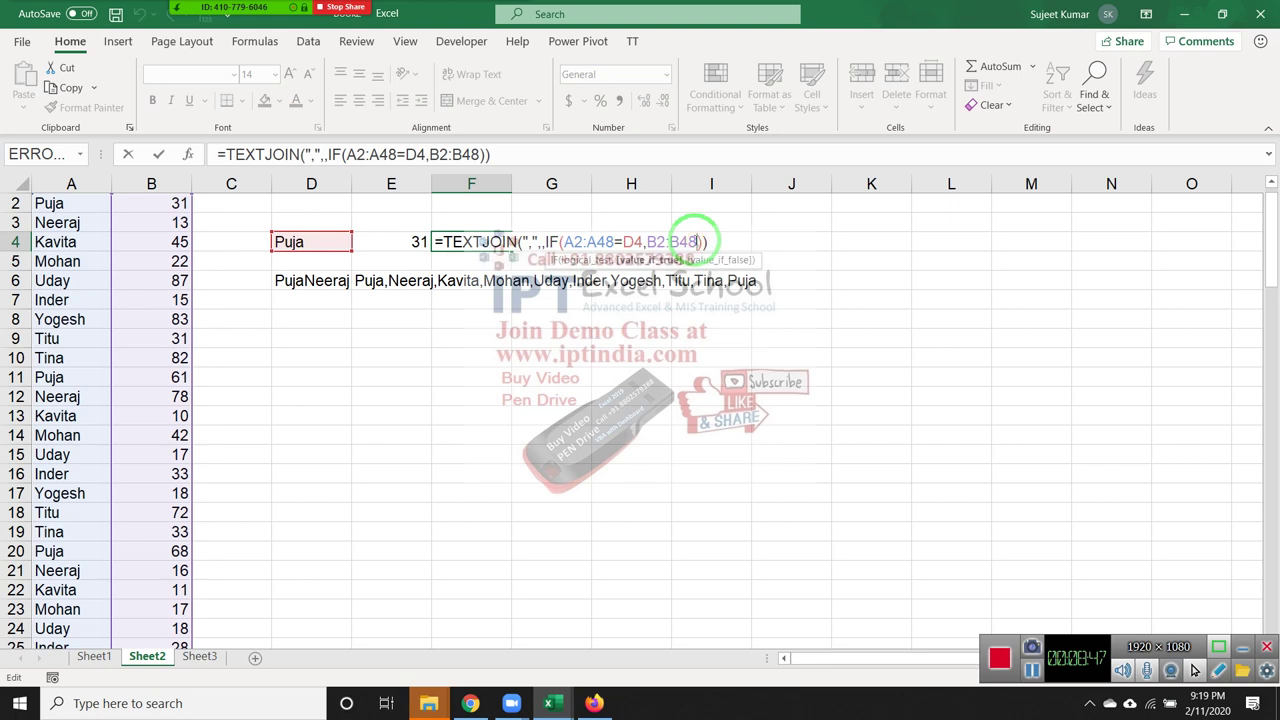
{"action": "type", "text": ",\"\""}
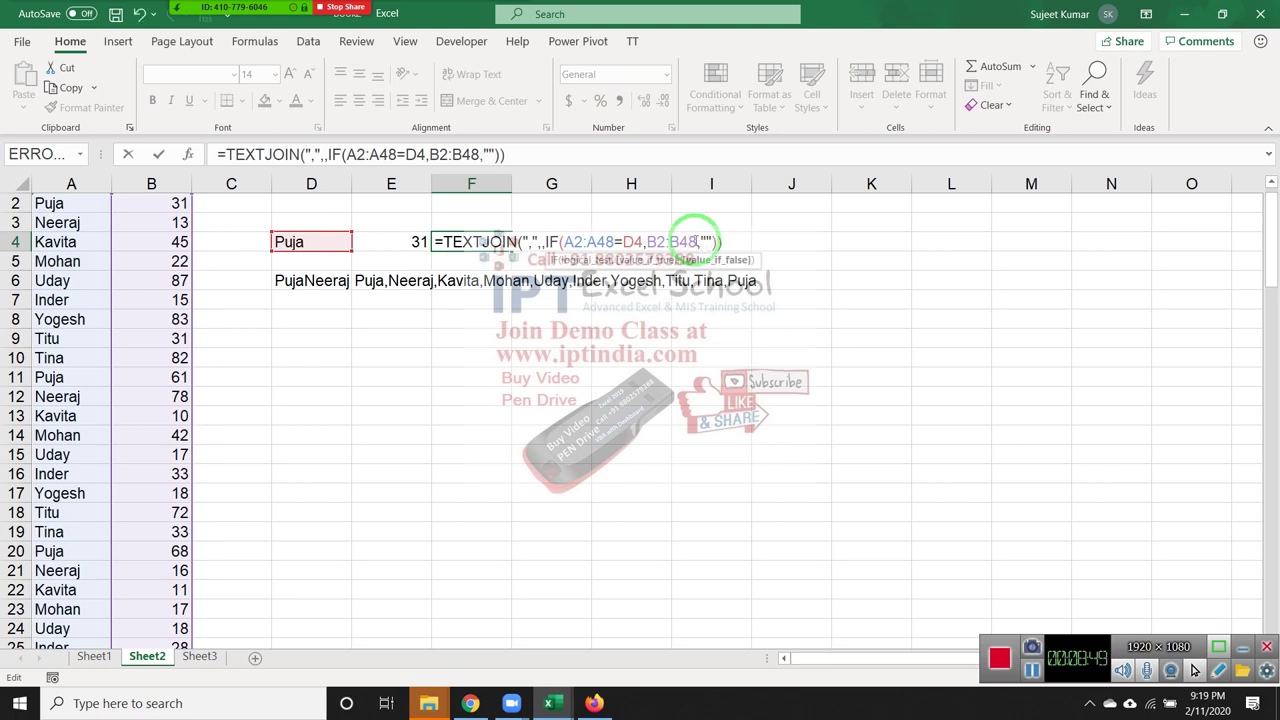
{"action": "key", "text": "Return"}
{"action": "key", "text": "Up"}
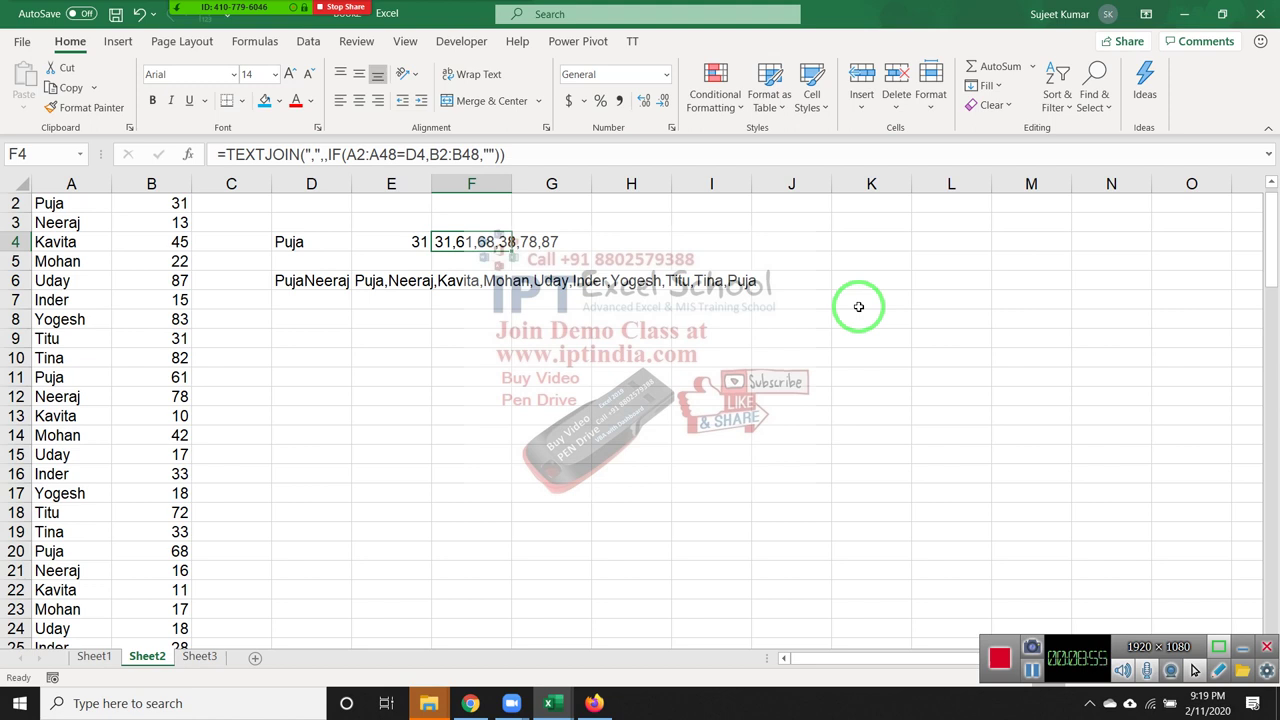
{"action": "left_click", "coordinate": [383, 320]}
Abandon the test IF formula in E8 and recommit F4's TEXTJOIN formula with Ctrl+Enter
{"action": "type", "text": "=I"}
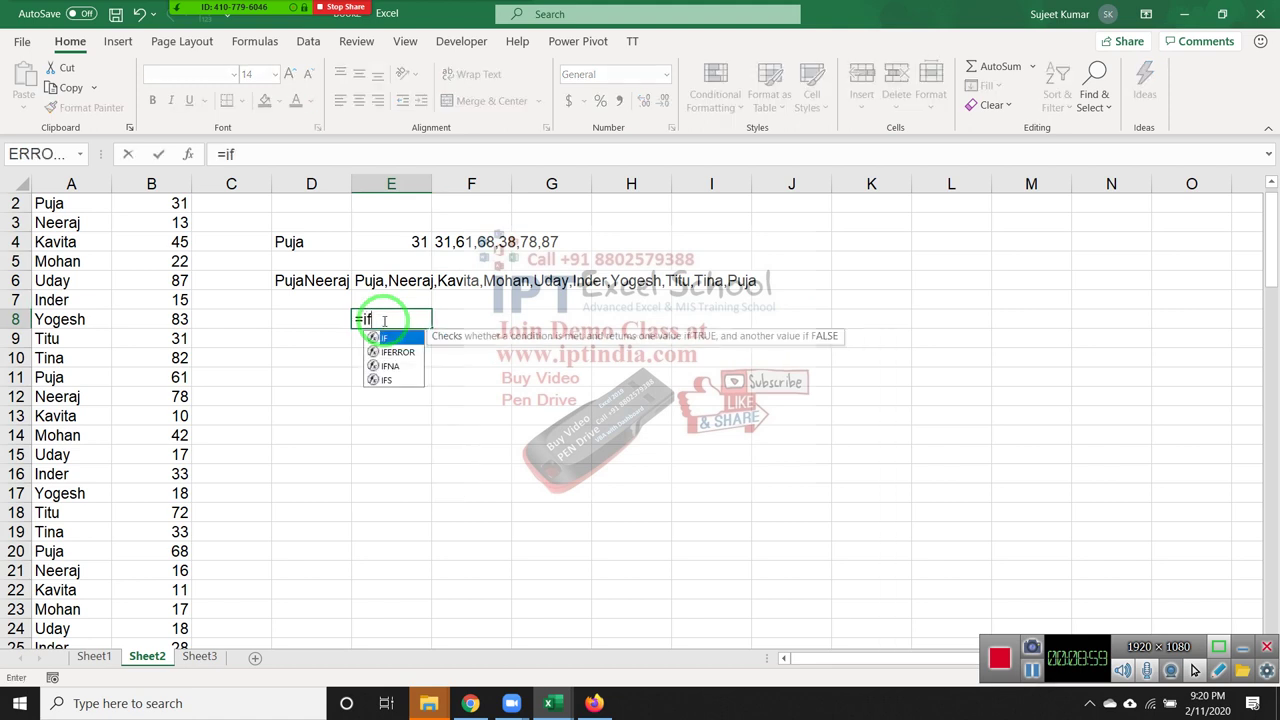
{"action": "type", "text": "F("}
{"action": "left_click", "coordinate": [55, 204]}
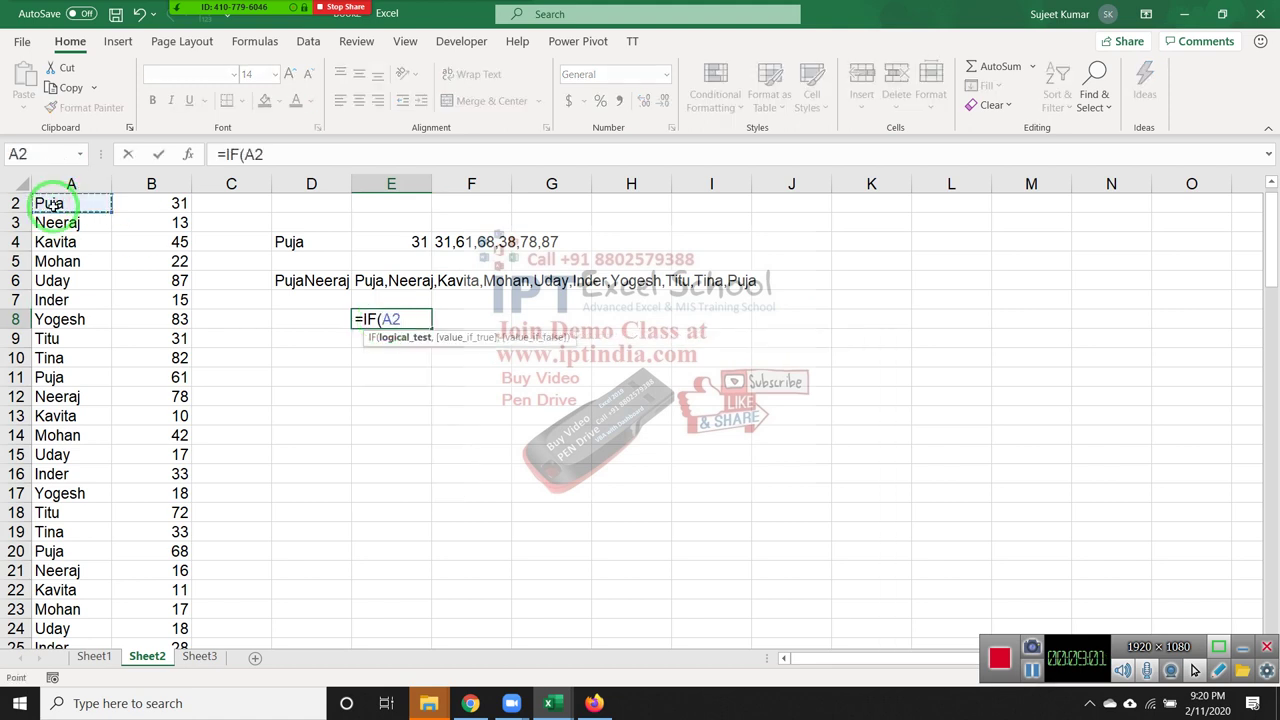
{"action": "key", "text": "Escape"}
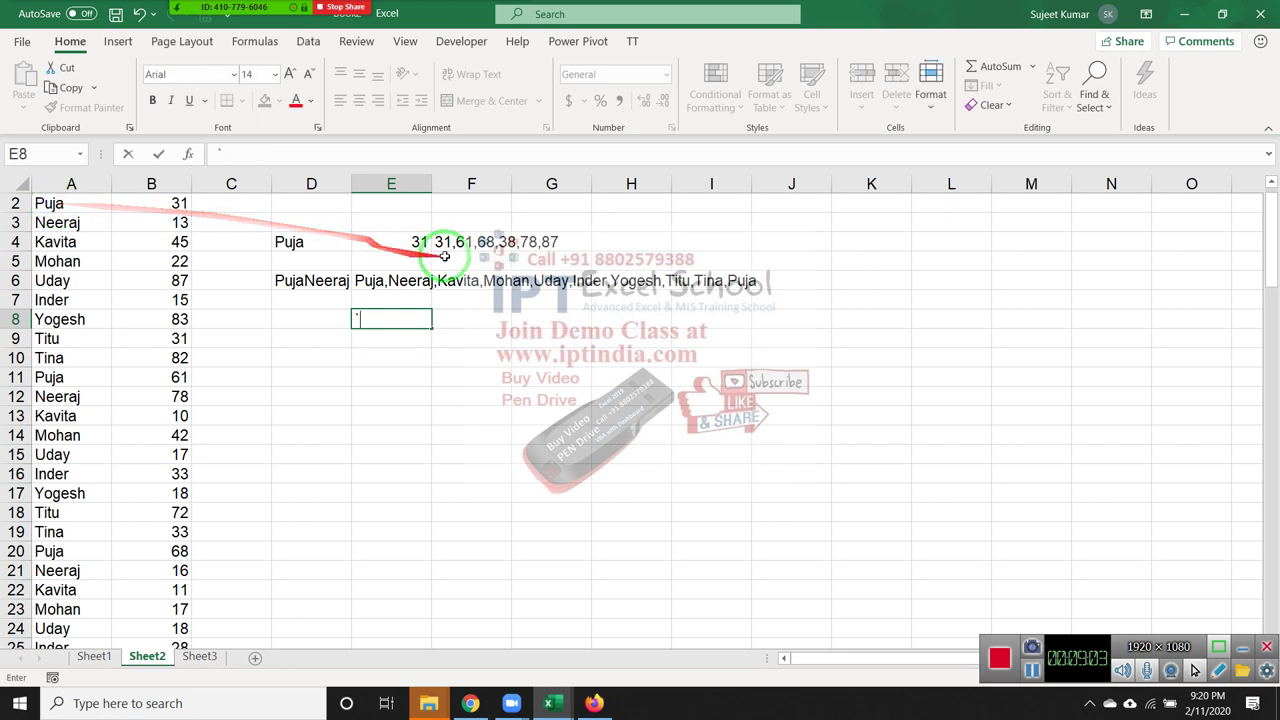
{"action": "double_click", "coordinate": [458, 241]}
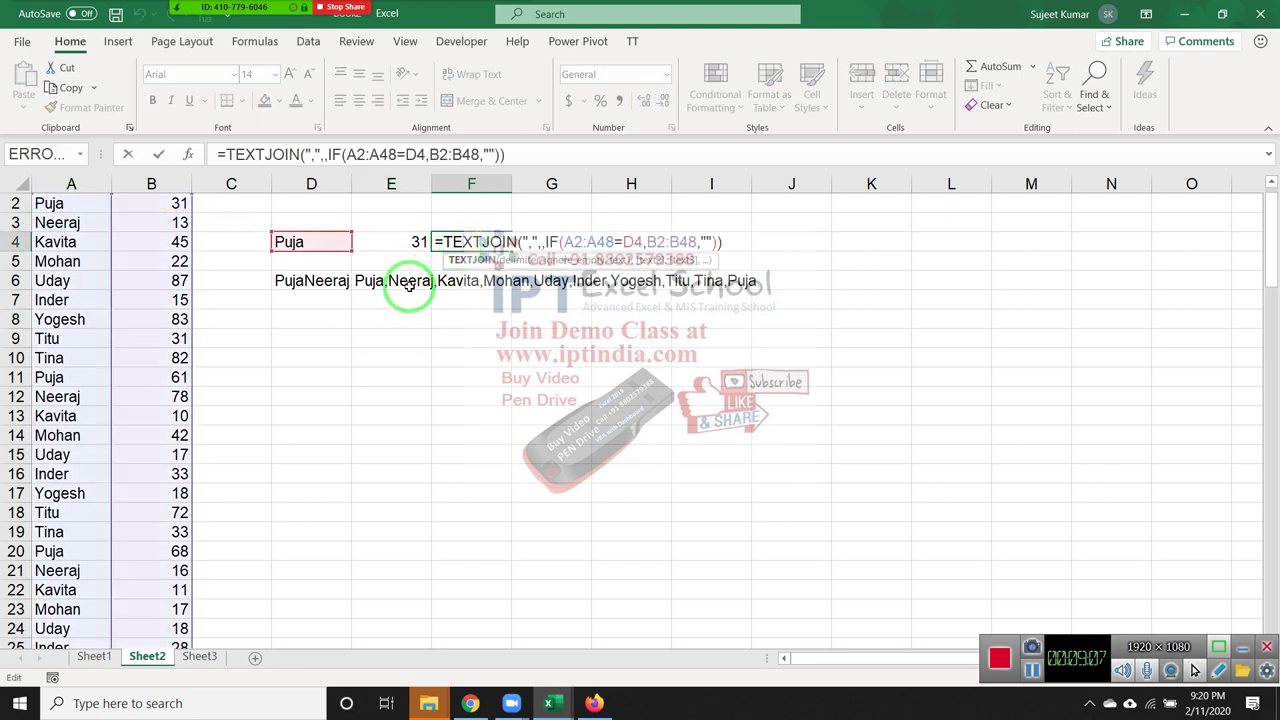
{"action": "key", "text": "ctrl+Return"}
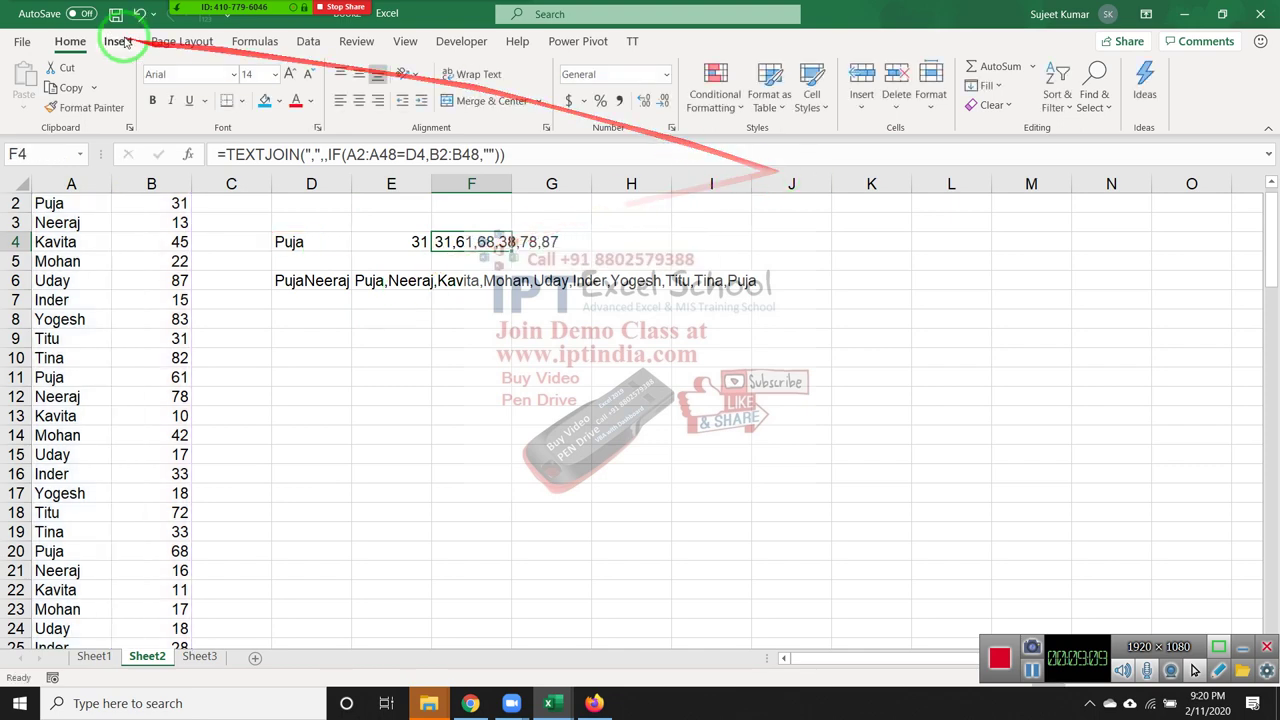
Step through Evaluate Formula on F4 until it reaches 31,61,68,38,78,87, then close it
{"action": "left_click", "coordinate": [185, 43]}
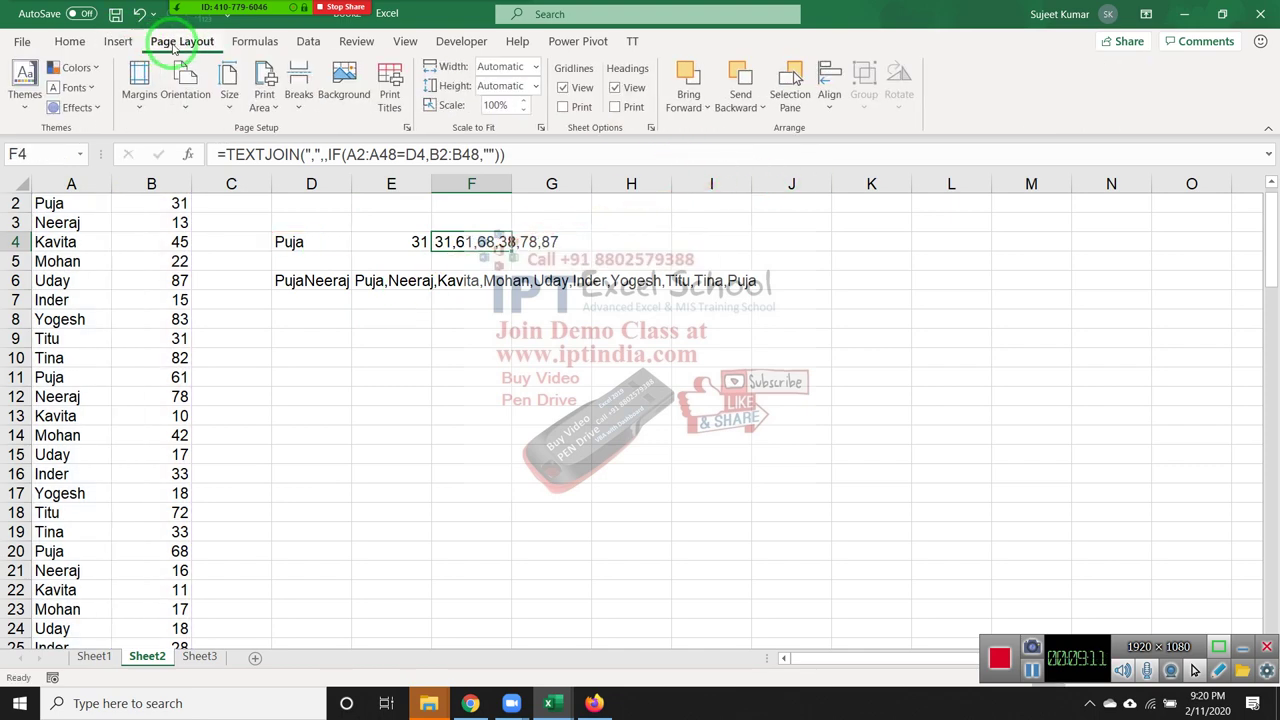
{"action": "left_click", "coordinate": [254, 42]}
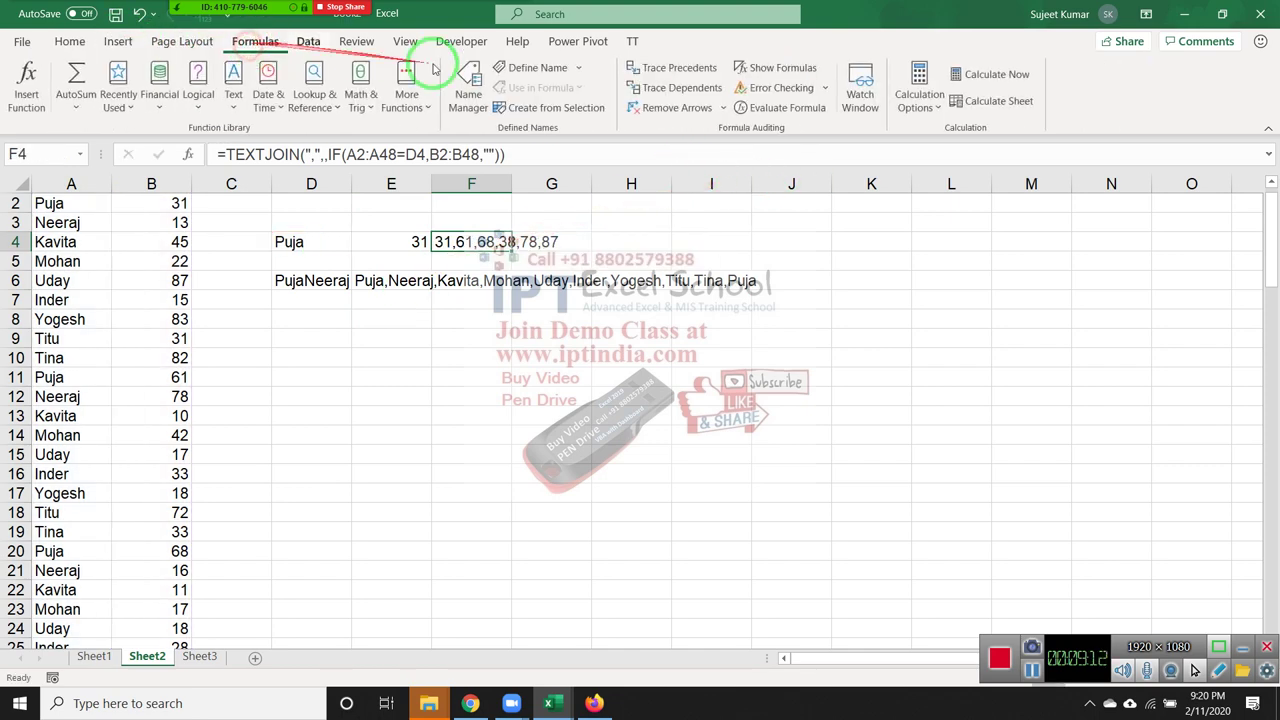
{"action": "left_click", "coordinate": [776, 108]}
{"action": "left_click_drag", "start_coordinate": [586, 157], "coordinate": [965, 202]}
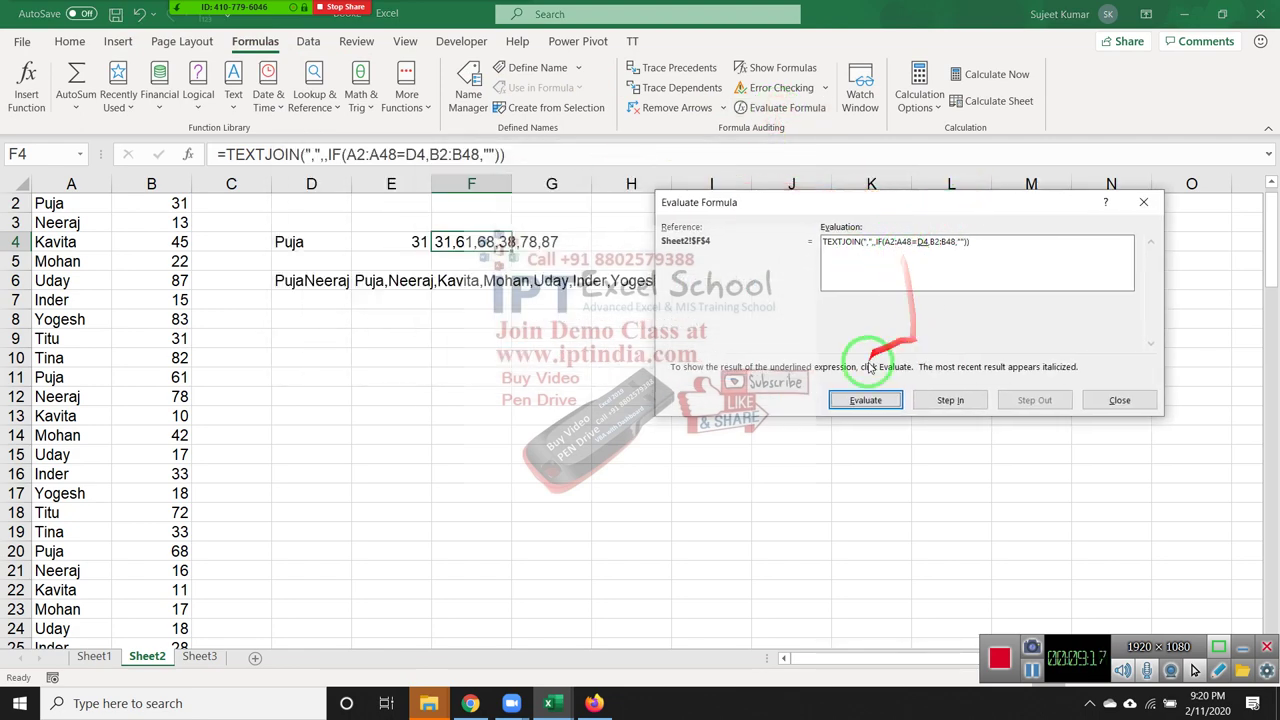
{"action": "left_click", "coordinate": [880, 402]}
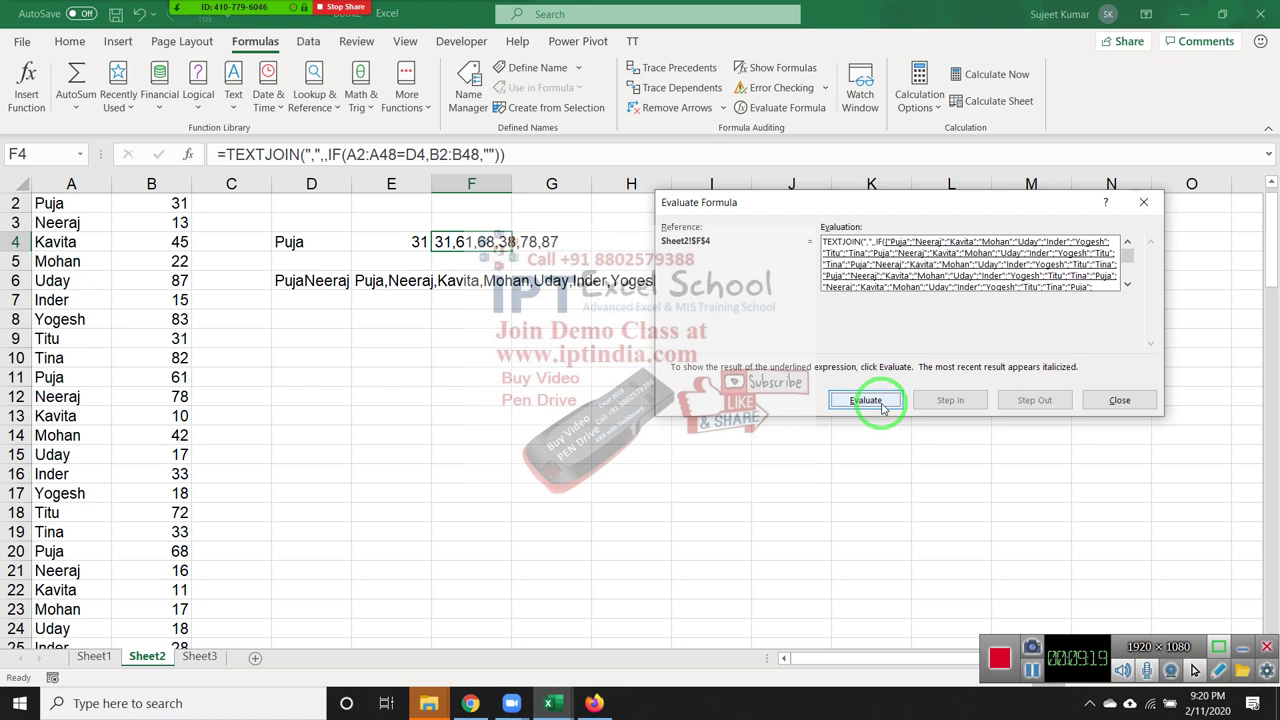
{"action": "left_click", "coordinate": [883, 405]}
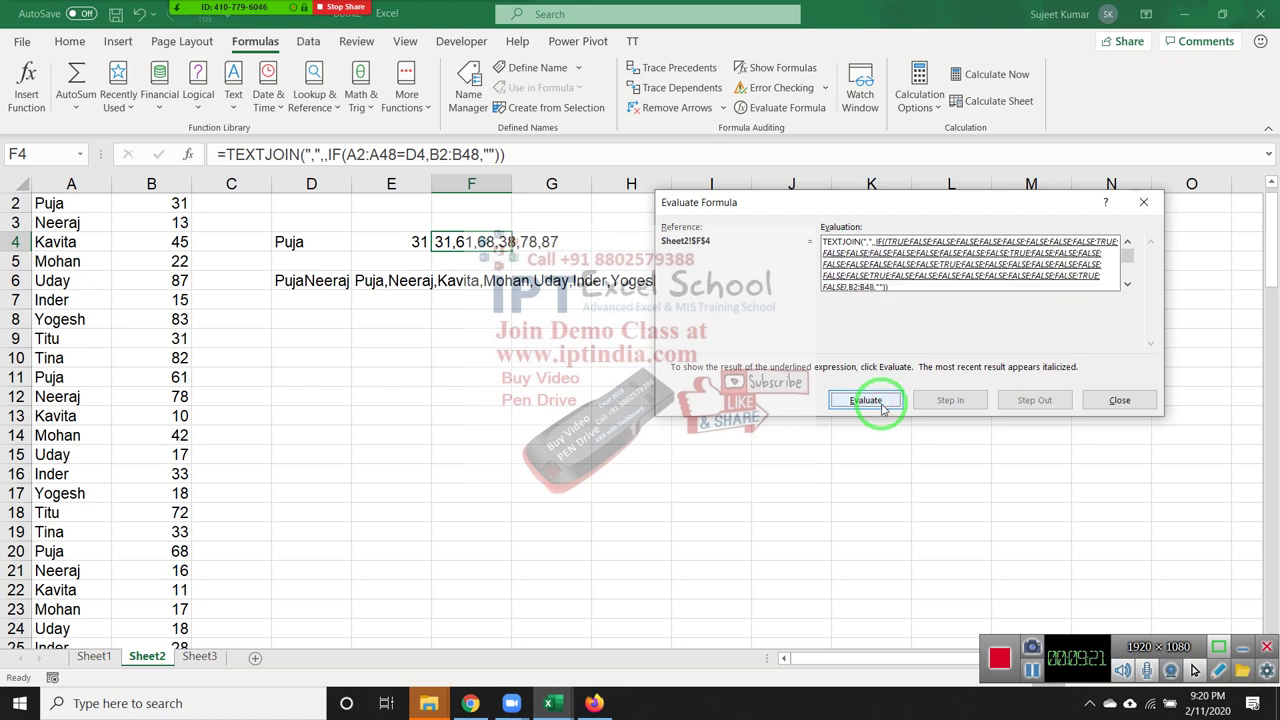
{"action": "left_click", "coordinate": [884, 405]}
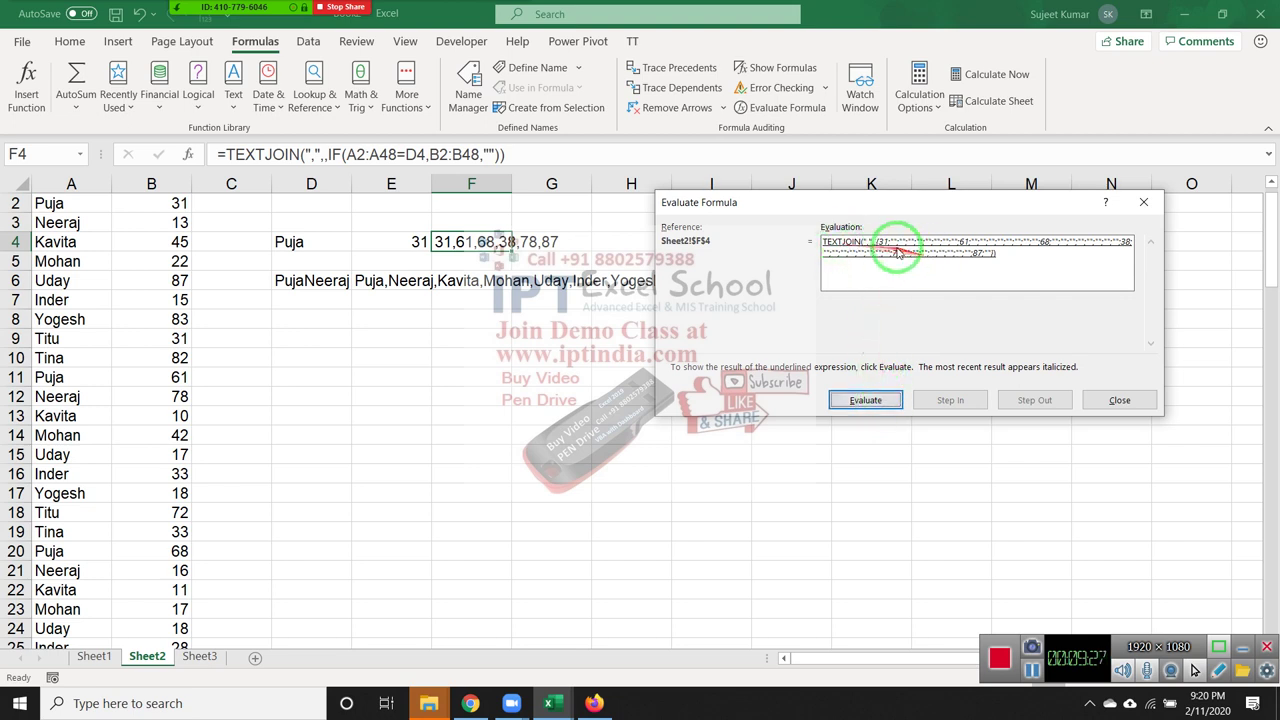
{"action": "left_click", "coordinate": [868, 405]}
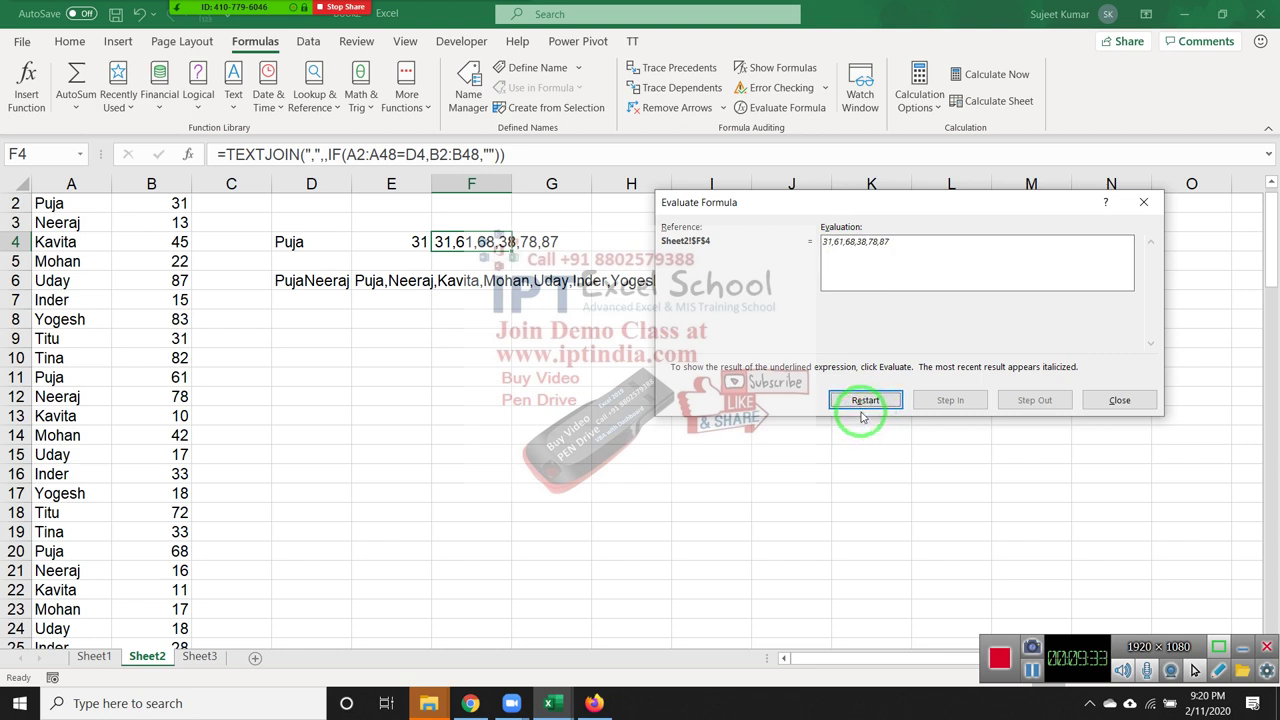
{"action": "key", "text": "Escape"}
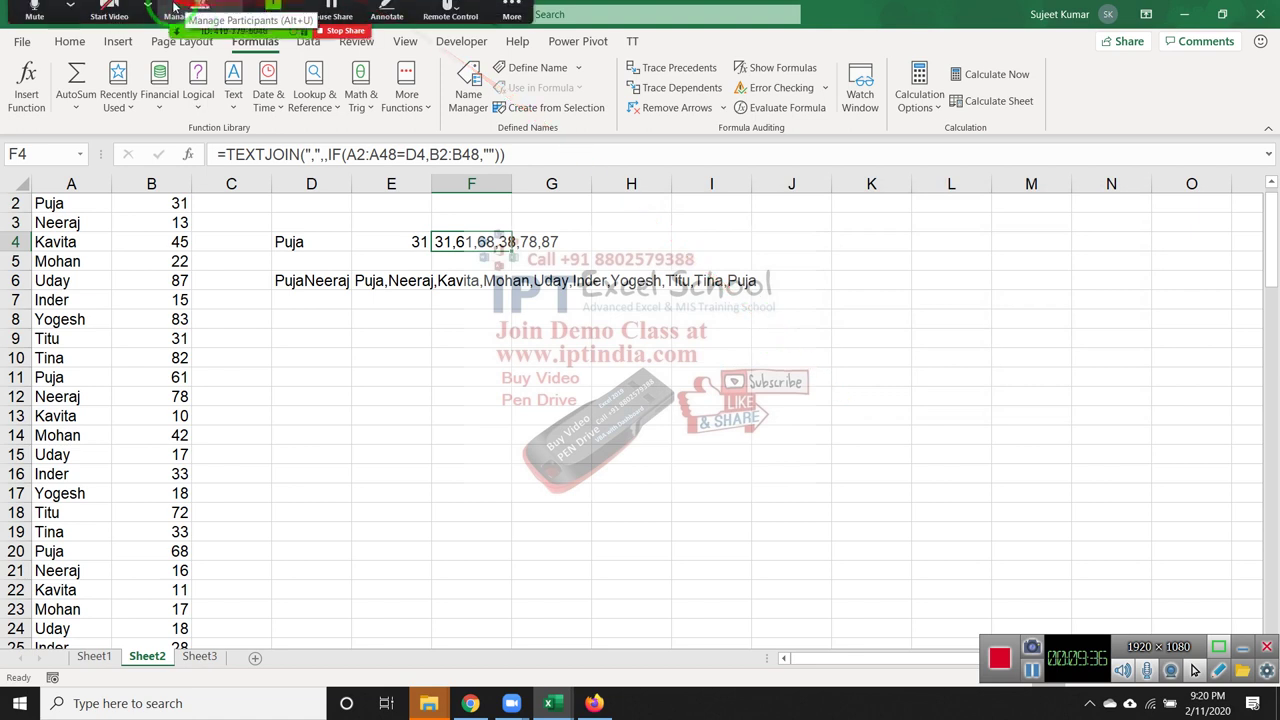
{"action": "left_click", "coordinate": [199, 18]}
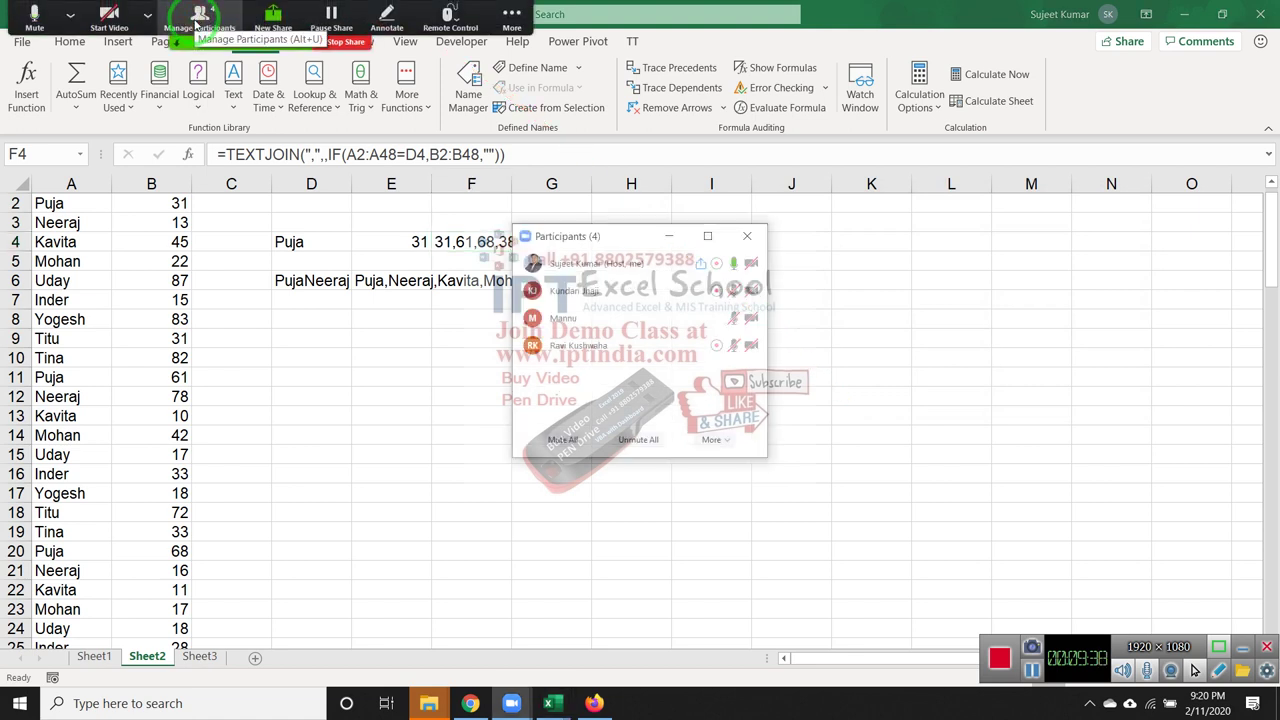
{"action": "left_click", "coordinate": [748, 236]}
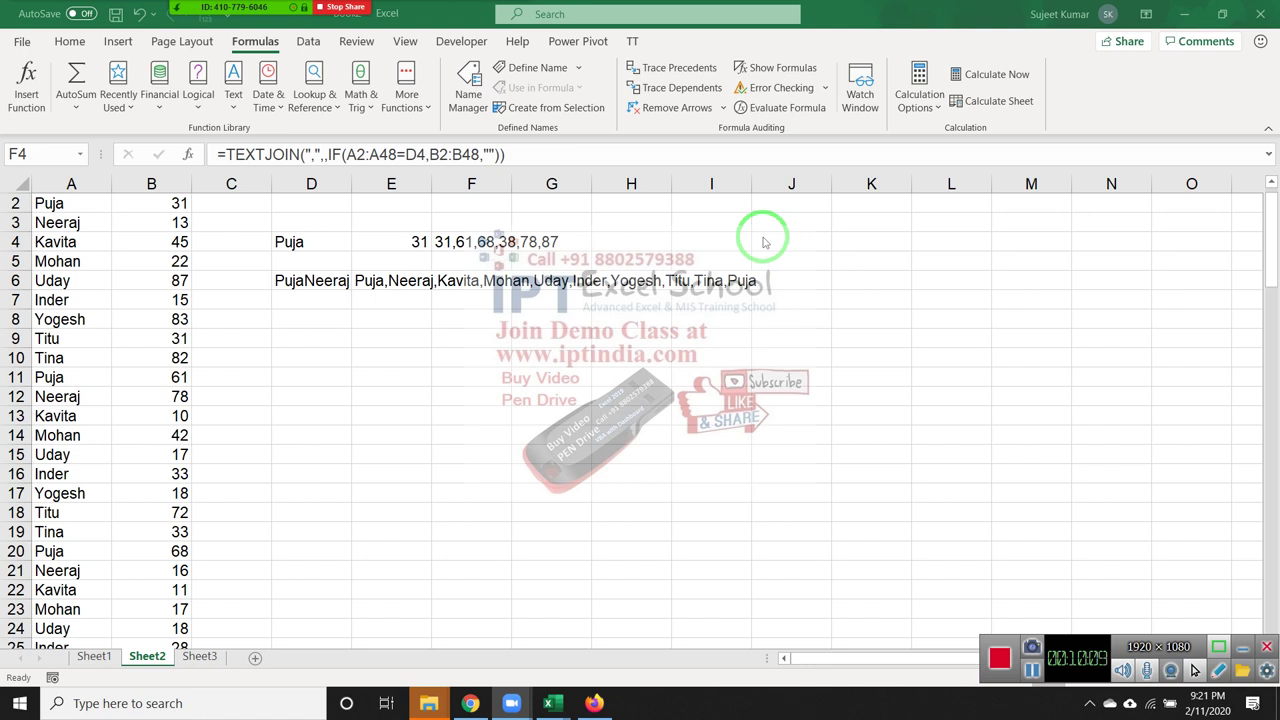
{"action": "left_click", "coordinate": [55, 14]}
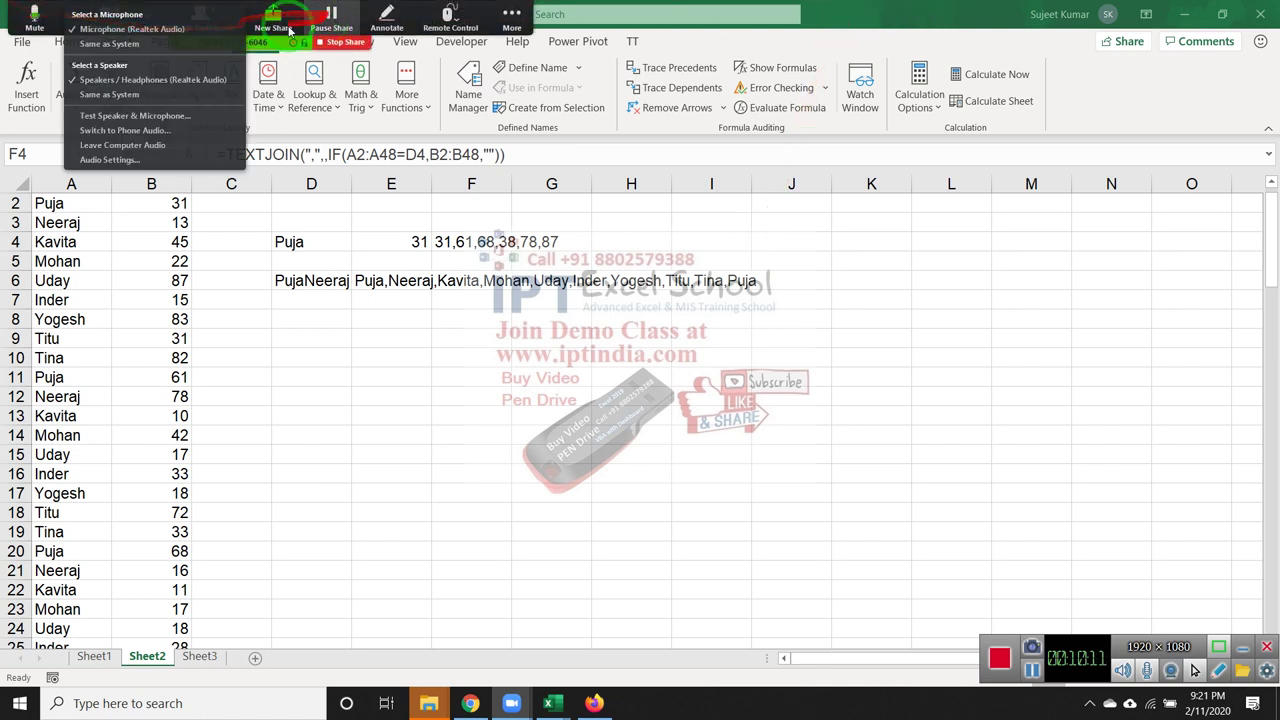
{"action": "left_click", "coordinate": [236, 28]}
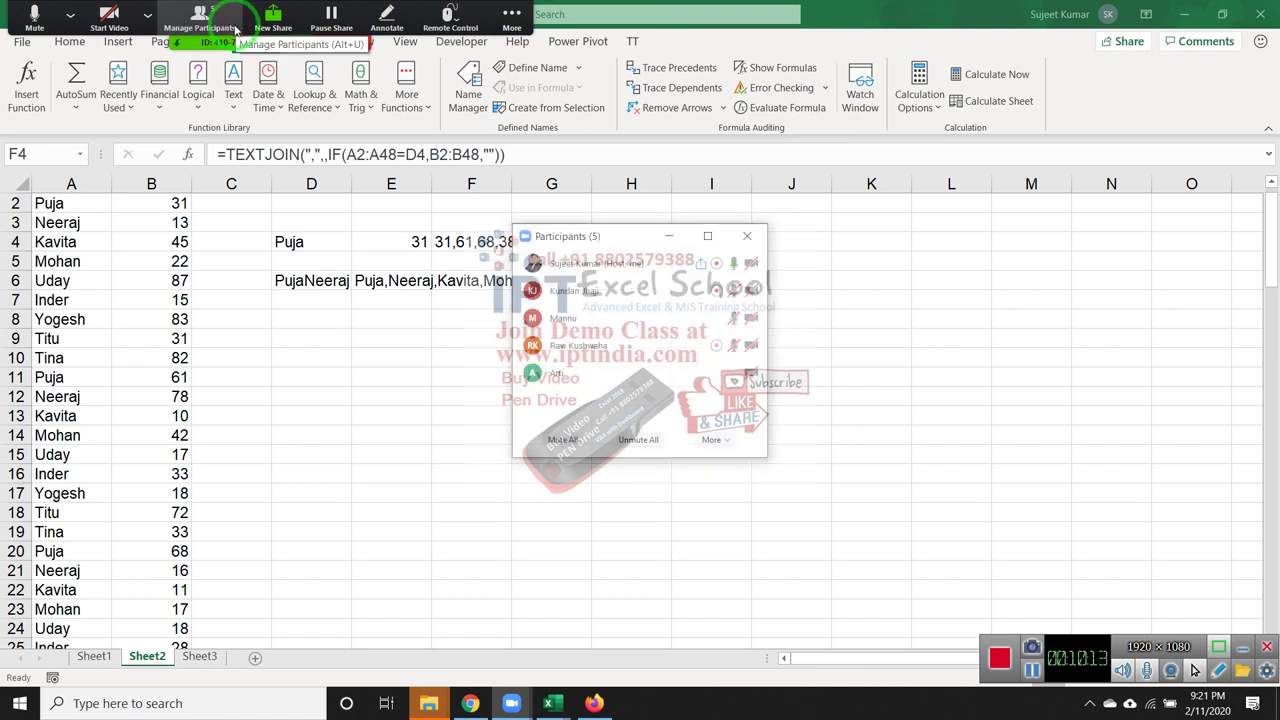
{"action": "left_click", "coordinate": [739, 229]}
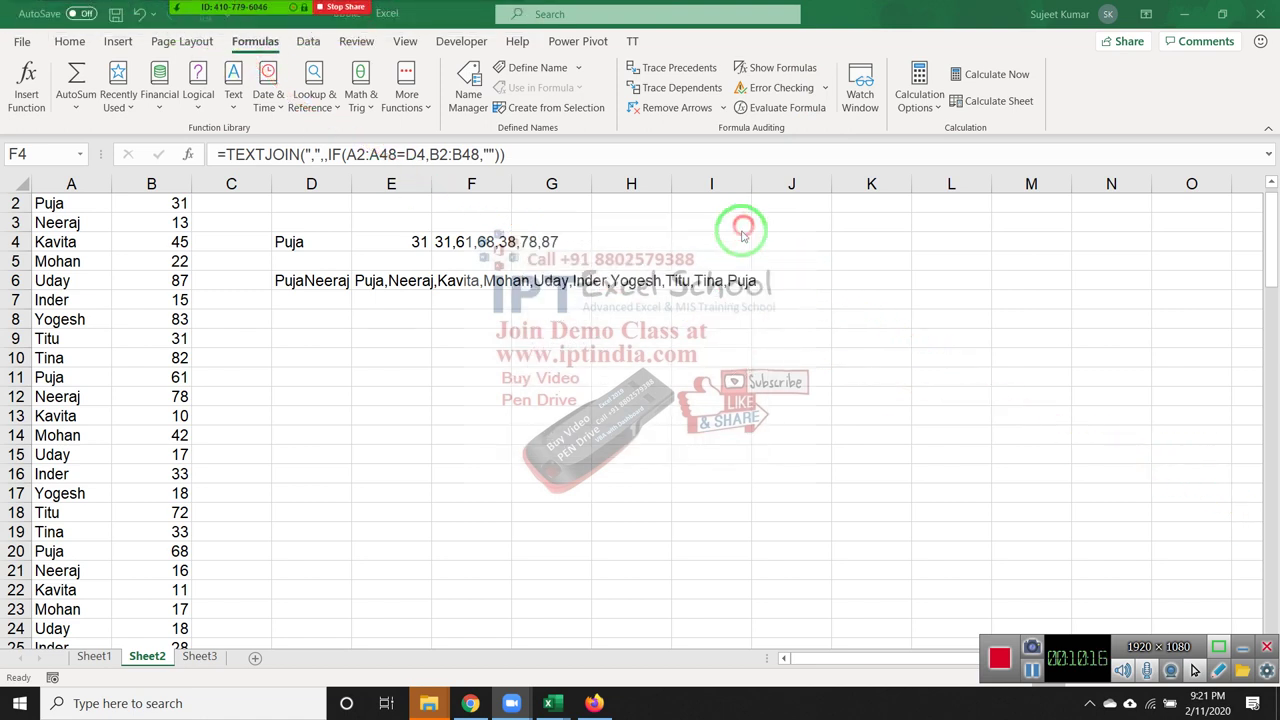
On Sheet3 enter 1, 2, 3, 4, 5 across A1:E1
{"action": "left_click", "coordinate": [197, 657]}
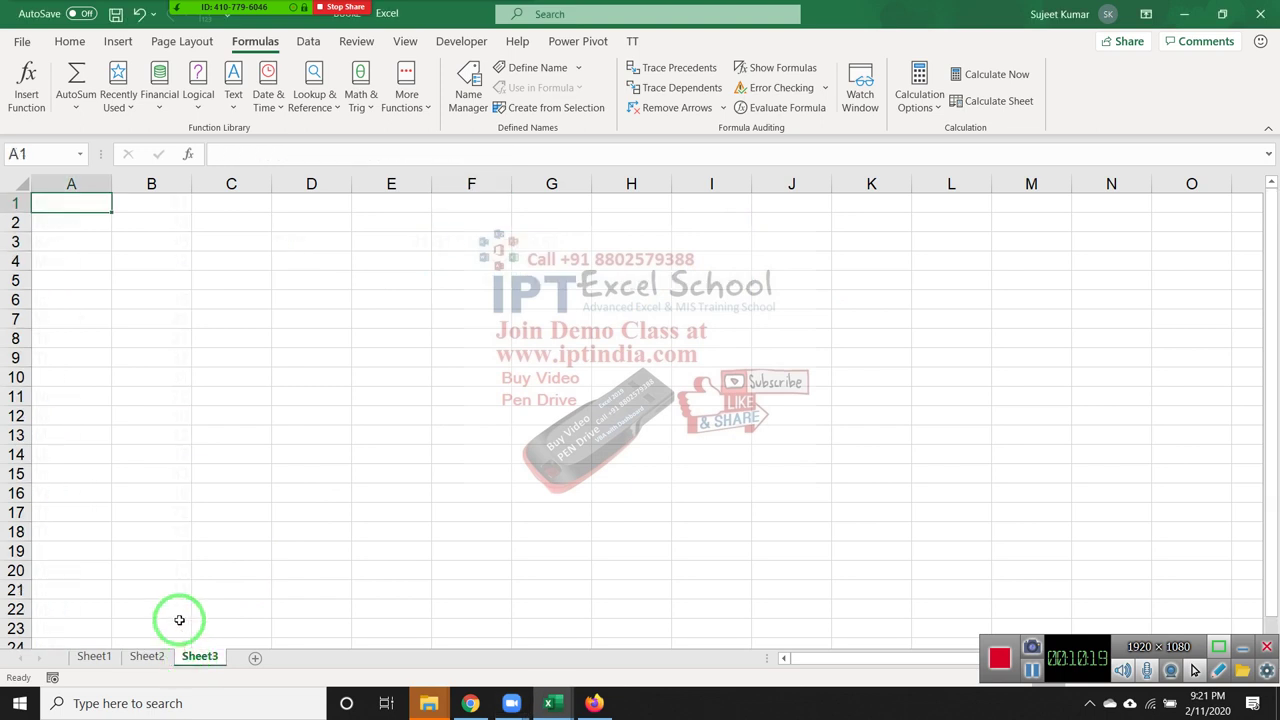
{"action": "key", "text": "Down"}
{"action": "key", "text": "Up"}
{"action": "type", "text": "1"}
{"action": "key", "text": "Tab"}
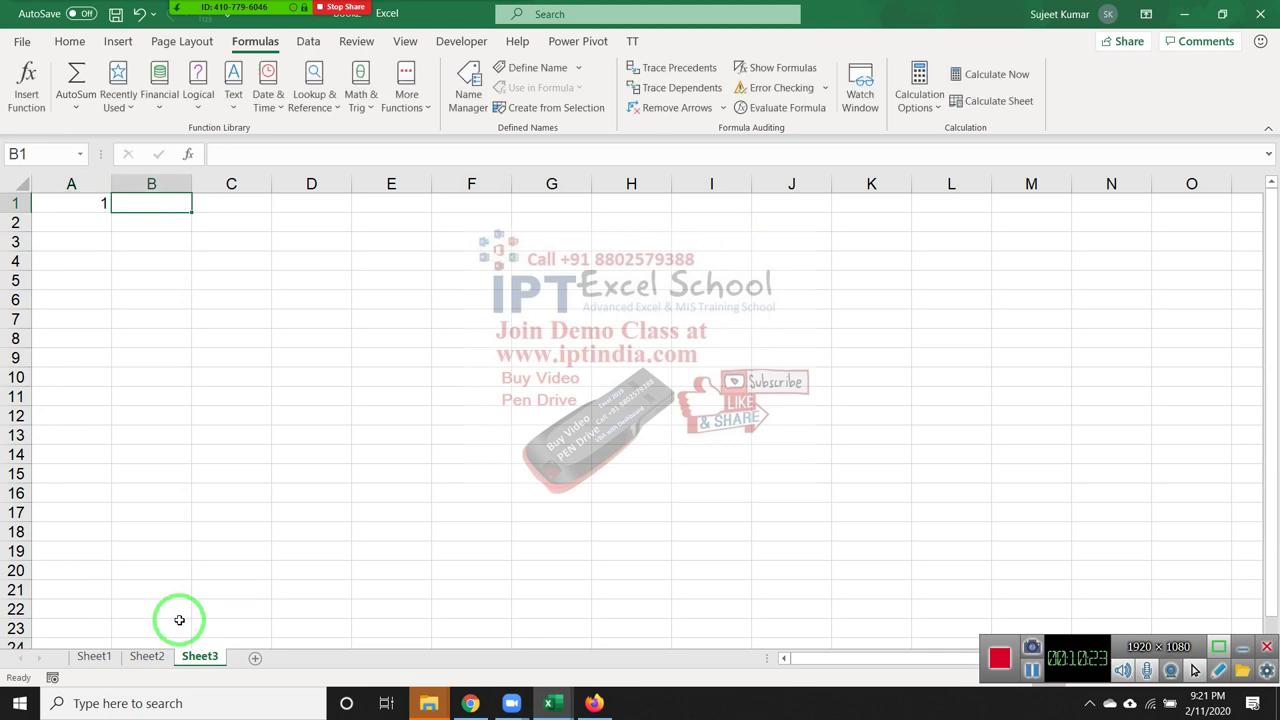
{"action": "type", "text": "2"}
{"action": "key", "text": "Tab"}
{"action": "type", "text": "3\t4"}
{"action": "key", "text": "Tab"}
{"action": "type", "text": "5"}
{"action": "key", "text": "Return"}
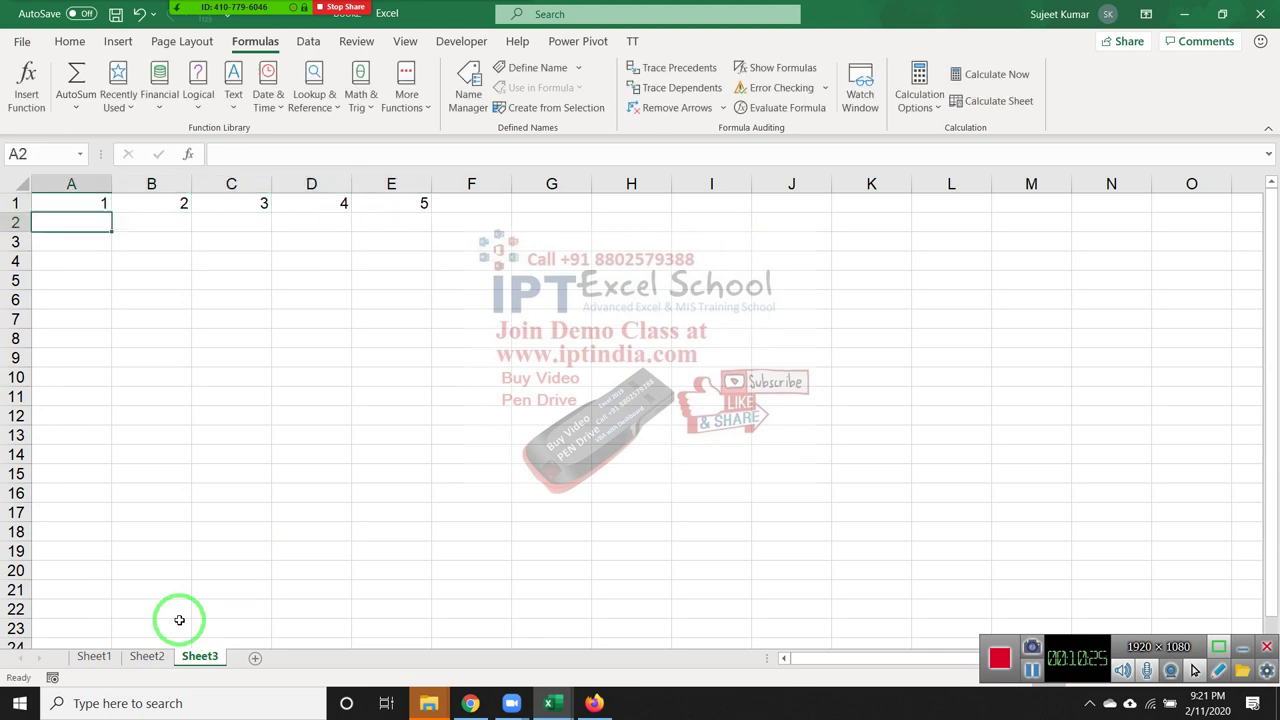
Select A2:E2 beneath the numbers
{"action": "key", "text": "Up"}
{"action": "key", "text": "Right"}
{"action": "key", "text": "Right"}
{"action": "key", "text": "Right"}
{"action": "key", "text": "Right"}
{"action": "key", "text": "Down"}
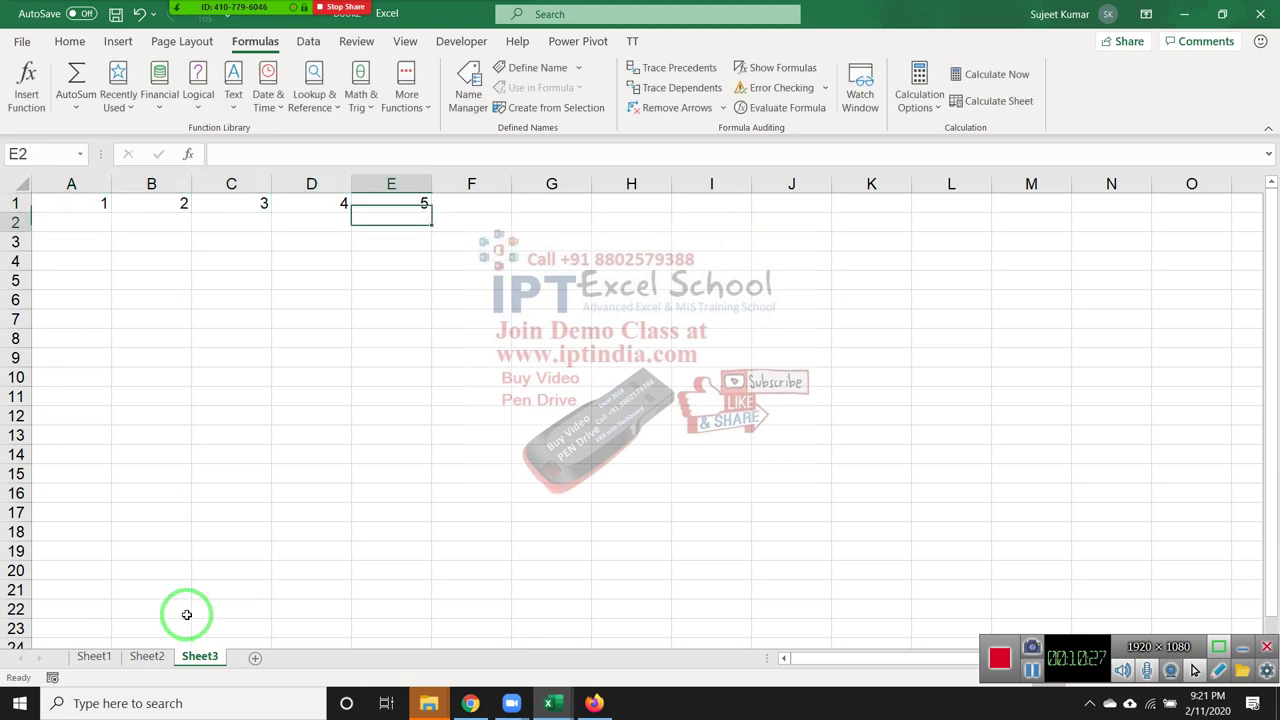
{"action": "key", "text": "Left"}
{"action": "key", "text": "Left"}
{"action": "key", "text": "Left"}
{"action": "key", "text": "Left"}
{"action": "key", "text": "shift+Right"}
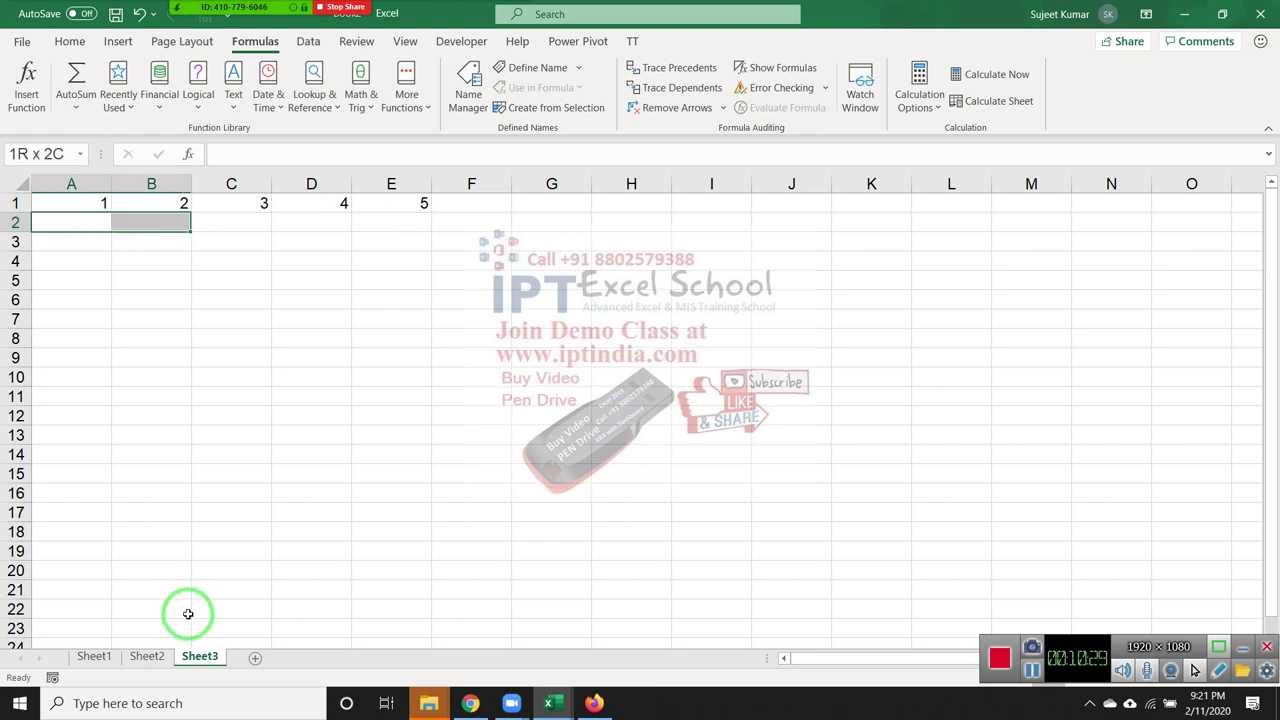
{"action": "key", "text": "shift+Right"}
{"action": "key", "text": "shift+Right"}
{"action": "key", "text": "shift+Right"}
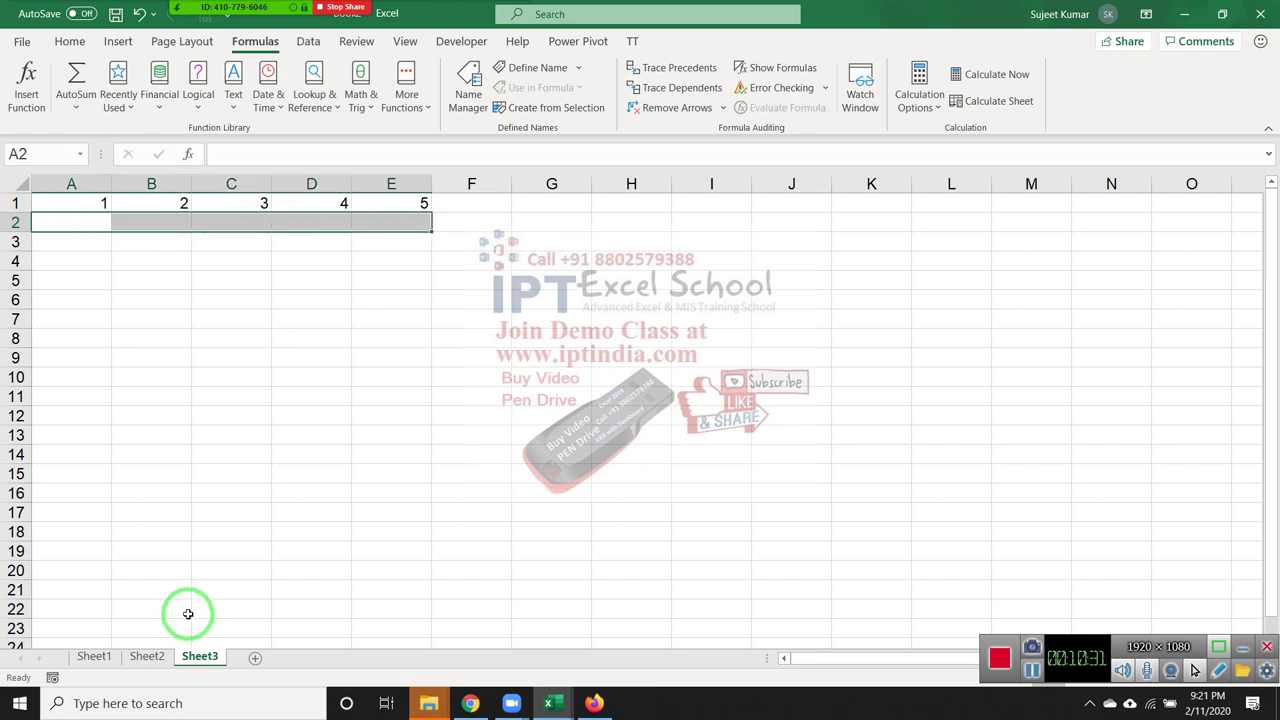
Enter ={1,2,3,4,5} as one array formula across A2:E2 with Ctrl+Shift+Enter
{"action": "type", "text": "="}
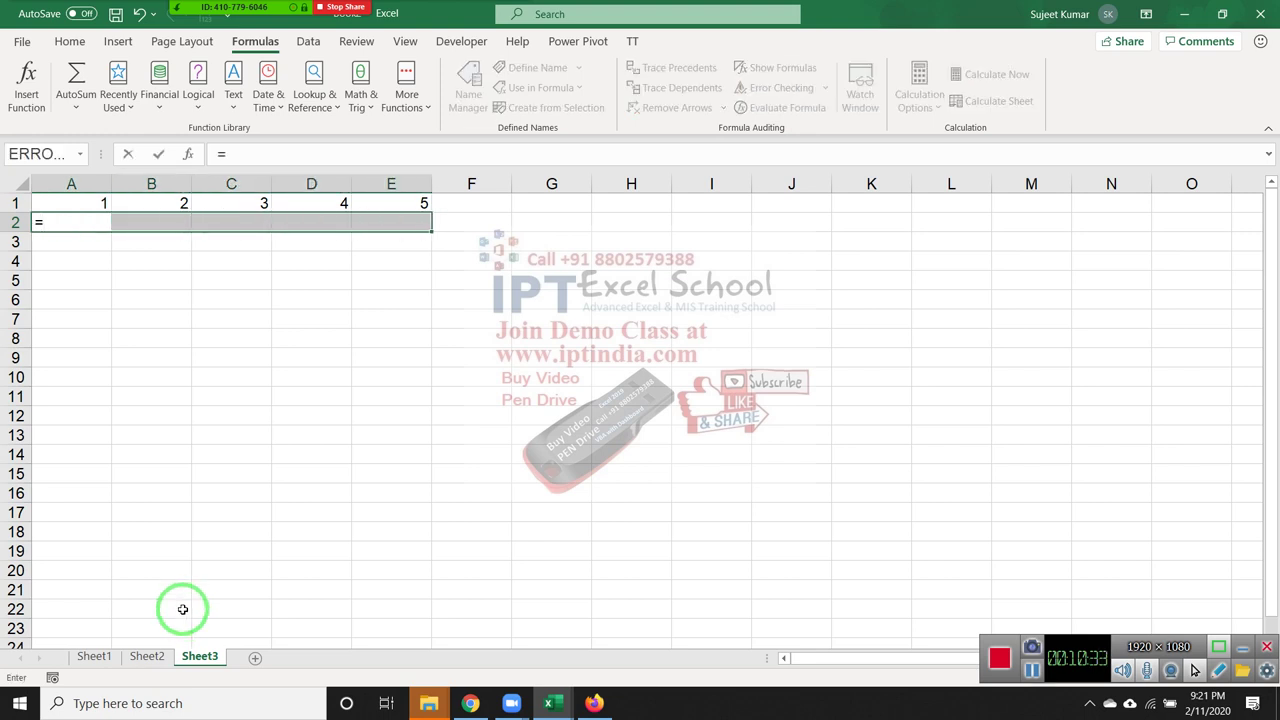
{"action": "type", "text": "{1"}
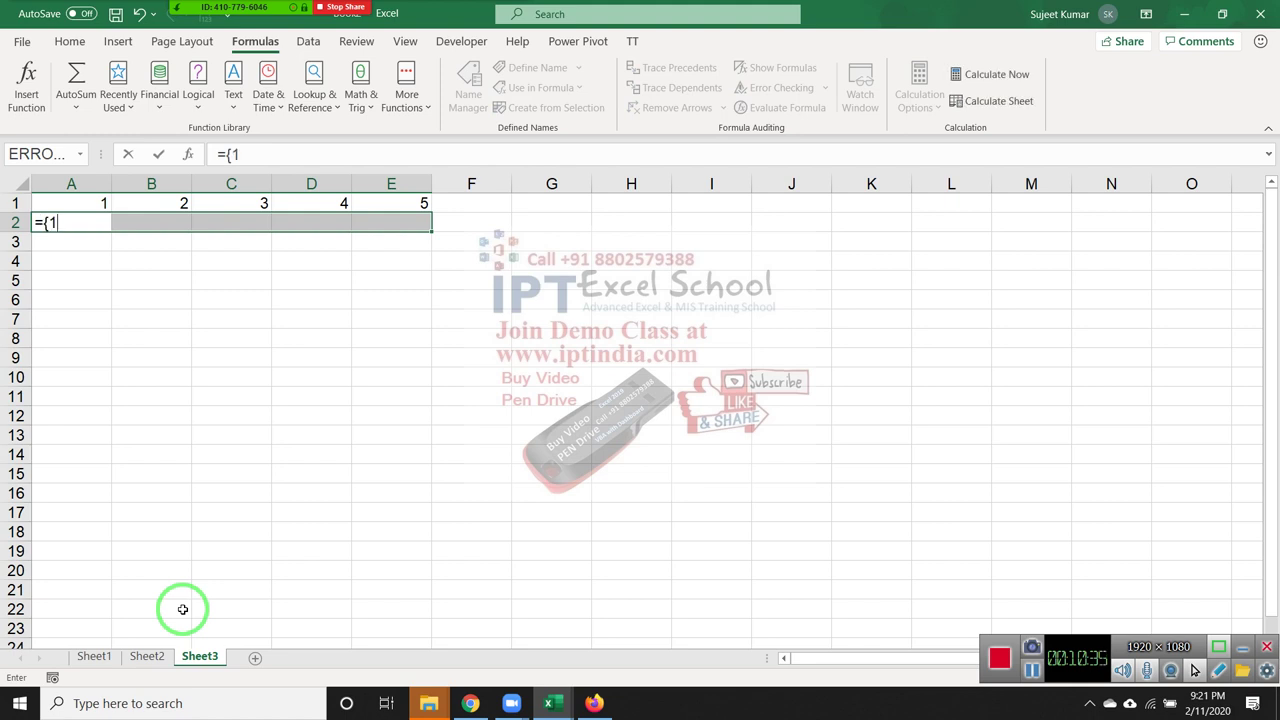
{"action": "type", "text": ",2,3,"}
{"action": "type", "text": "4,5"}
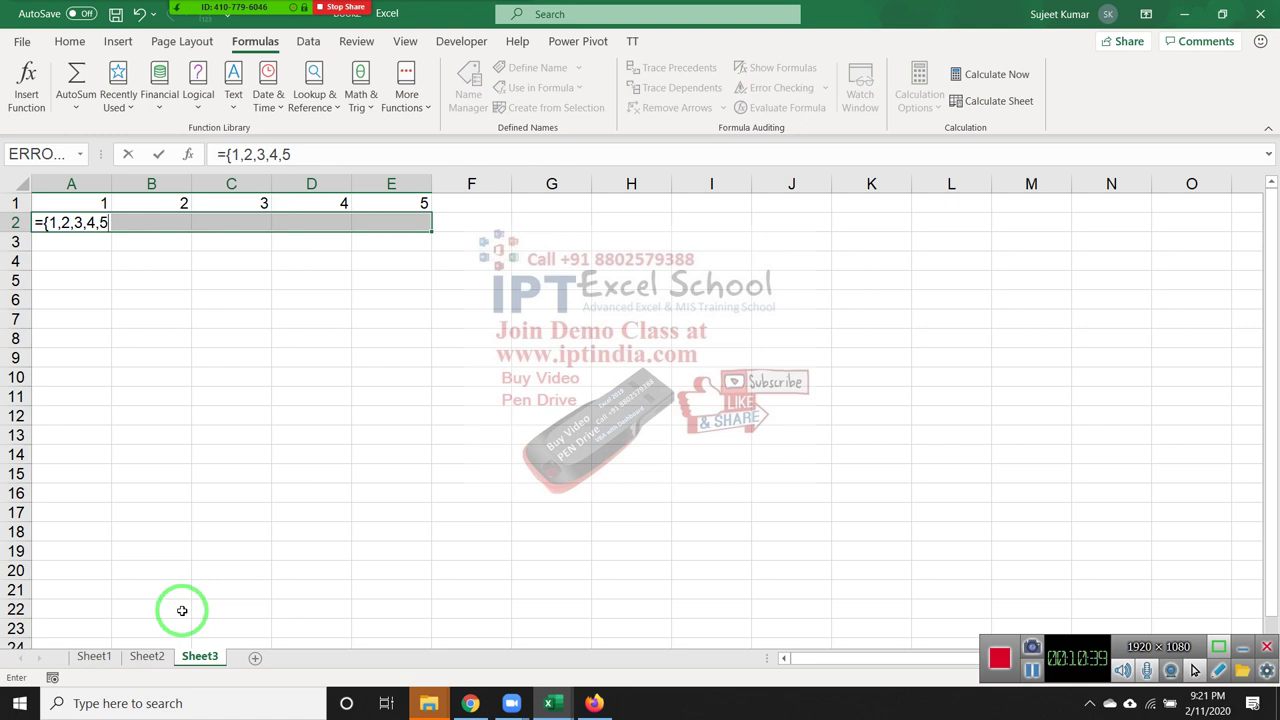
{"action": "type", "text": "}"}
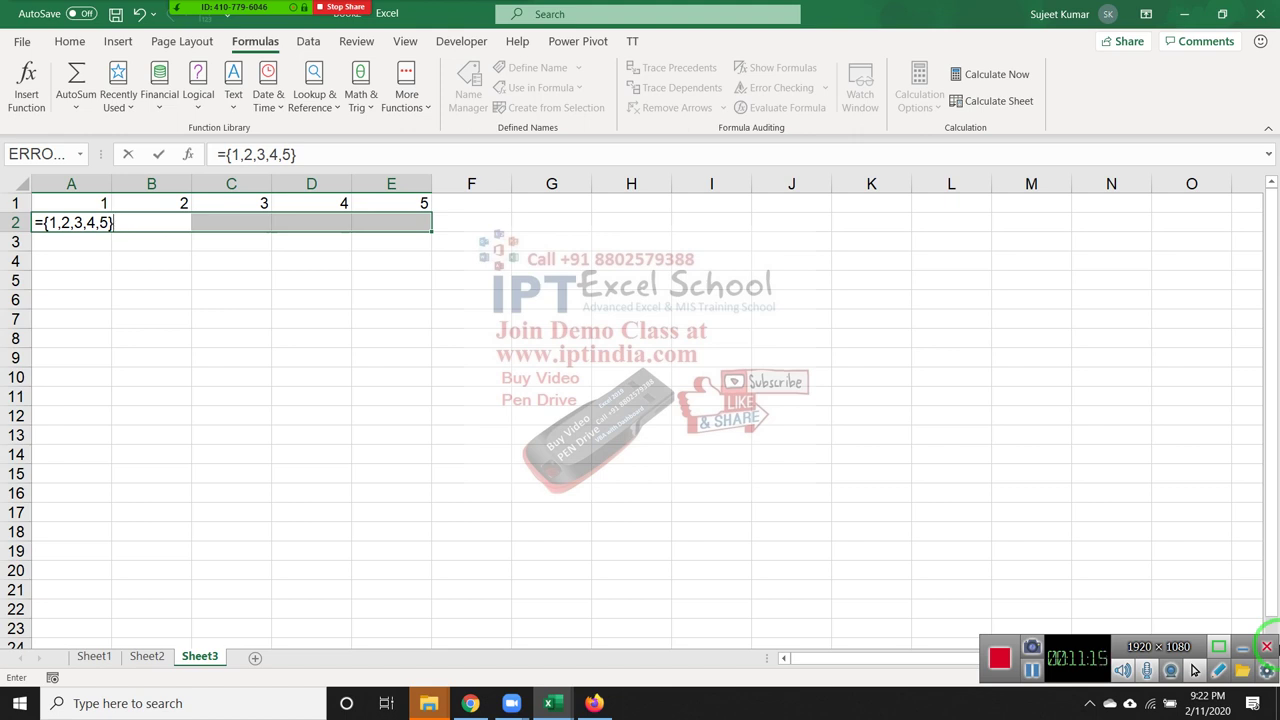
{"action": "key", "text": "Escape"}
{"action": "key", "text": "ctrl+z"}
{"action": "key", "text": "Right"}
{"action": "key", "text": "Right"}
{"action": "key", "text": "Right"}
{"action": "key", "text": "Right"}
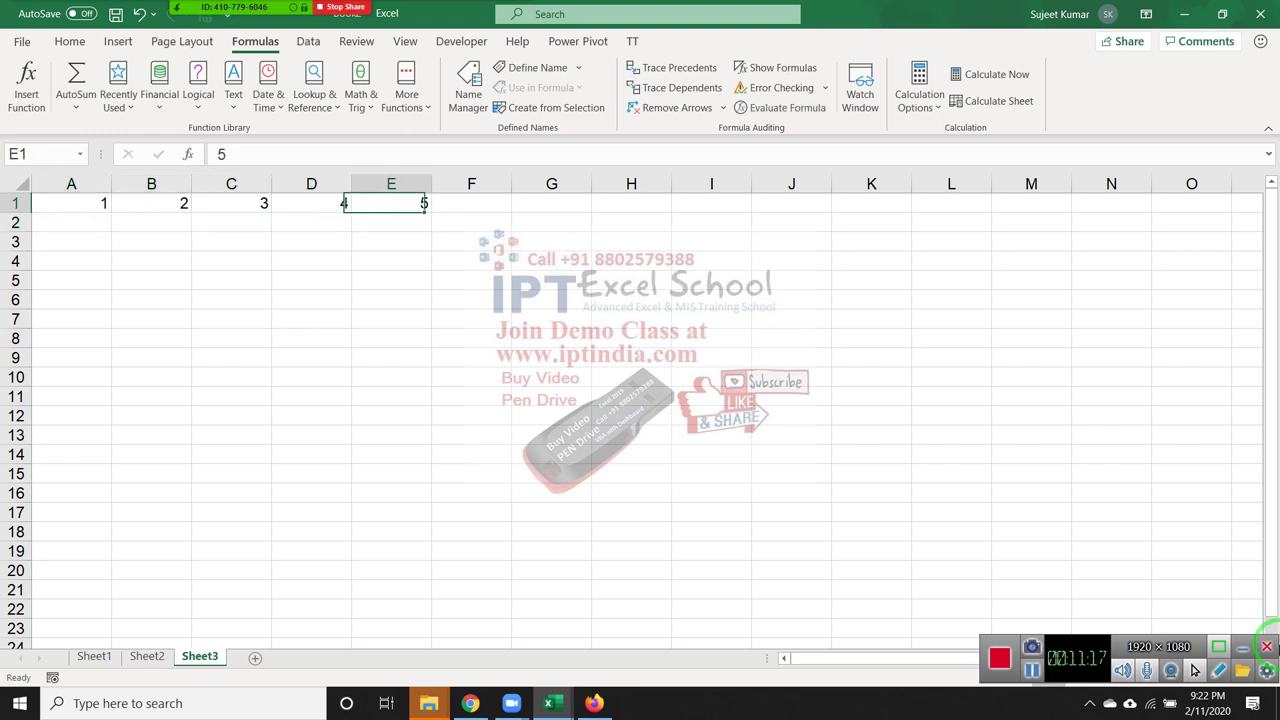
{"action": "key", "text": "Left"}
{"action": "key", "text": "Left"}
{"action": "key", "text": "Left"}
{"action": "key", "text": "Left"}
{"action": "key", "text": "Down"}
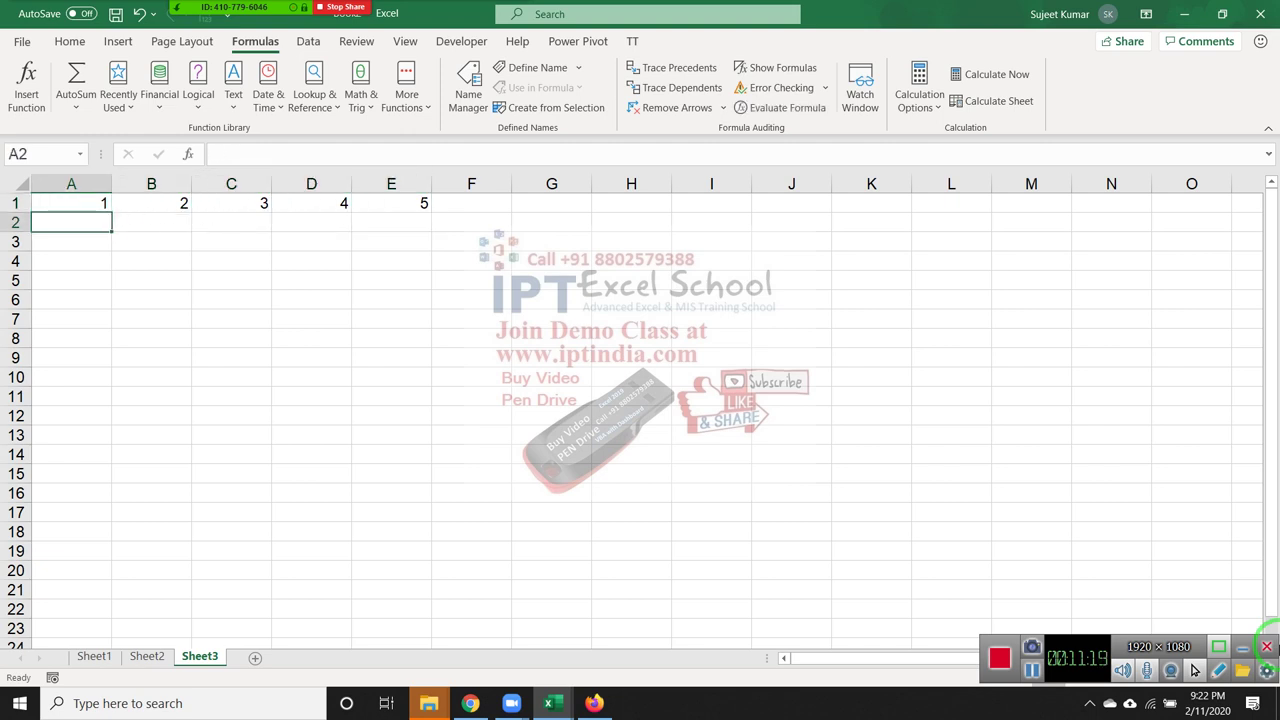
{"action": "key", "text": "shift+Right"}
{"action": "key", "text": "shift+Right"}
{"action": "key", "text": "shift+Right"}
{"action": "key", "text": "shift+Right"}
{"action": "key", "text": "shift+Right"}
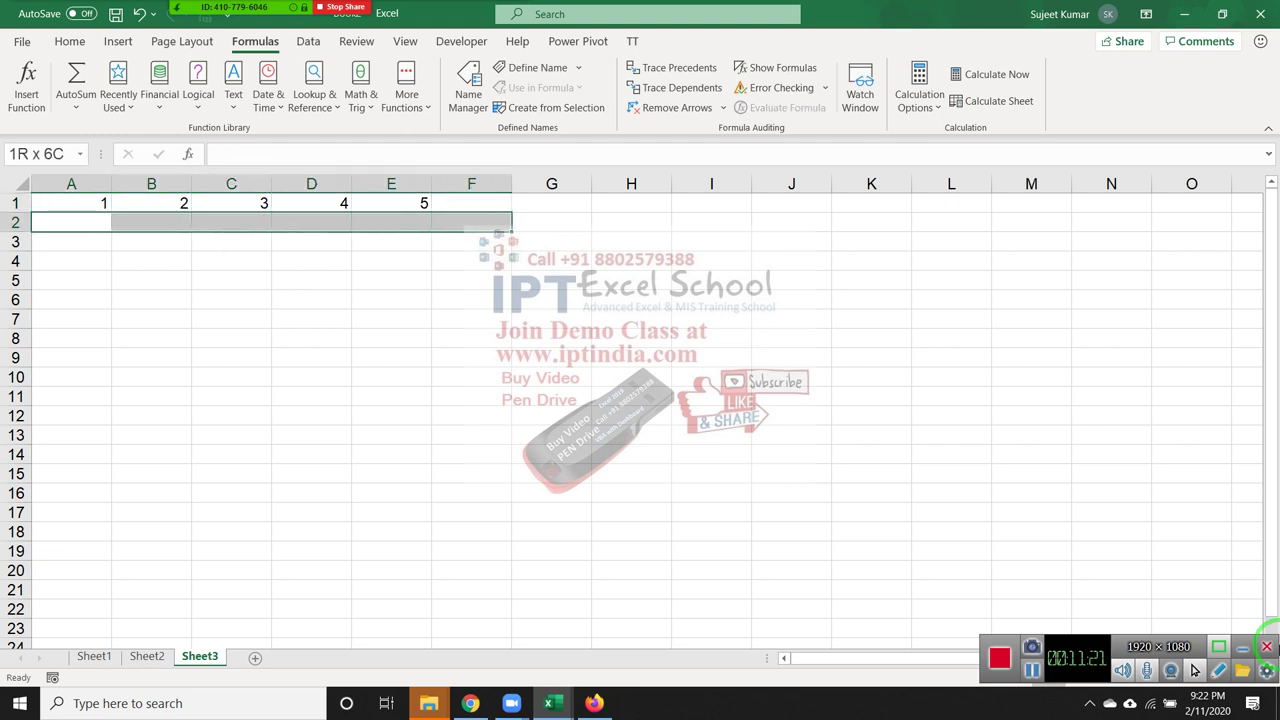
{"action": "key", "text": "shift+Left"}
{"action": "type", "text": "="}
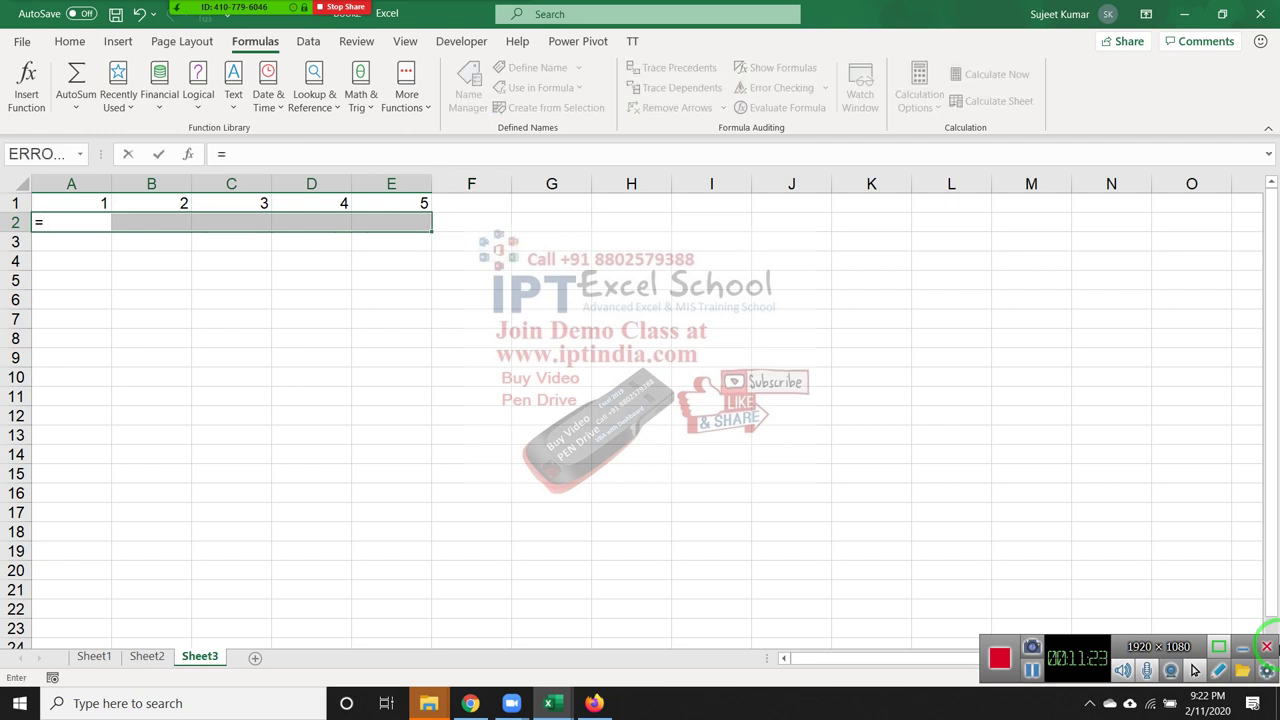
{"action": "type", "text": "{1,2"}
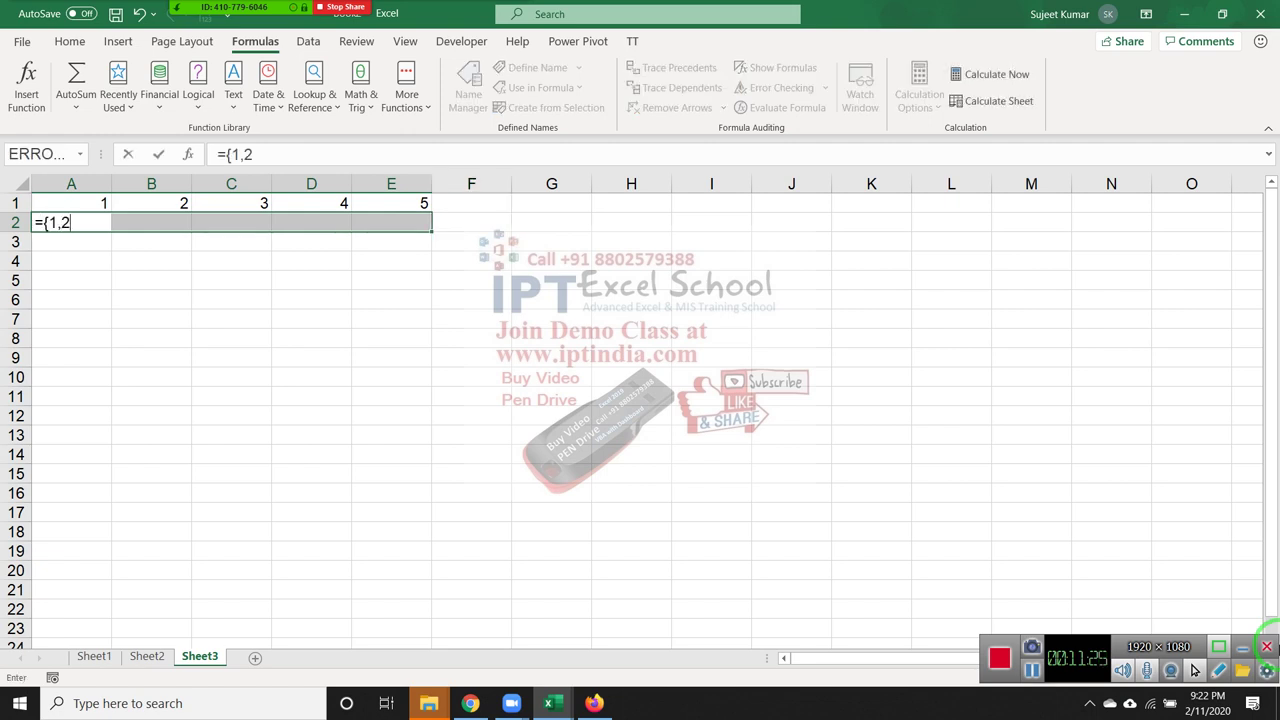
{"action": "type", "text": ",3,4,5"}
{"action": "type", "text": "}"}
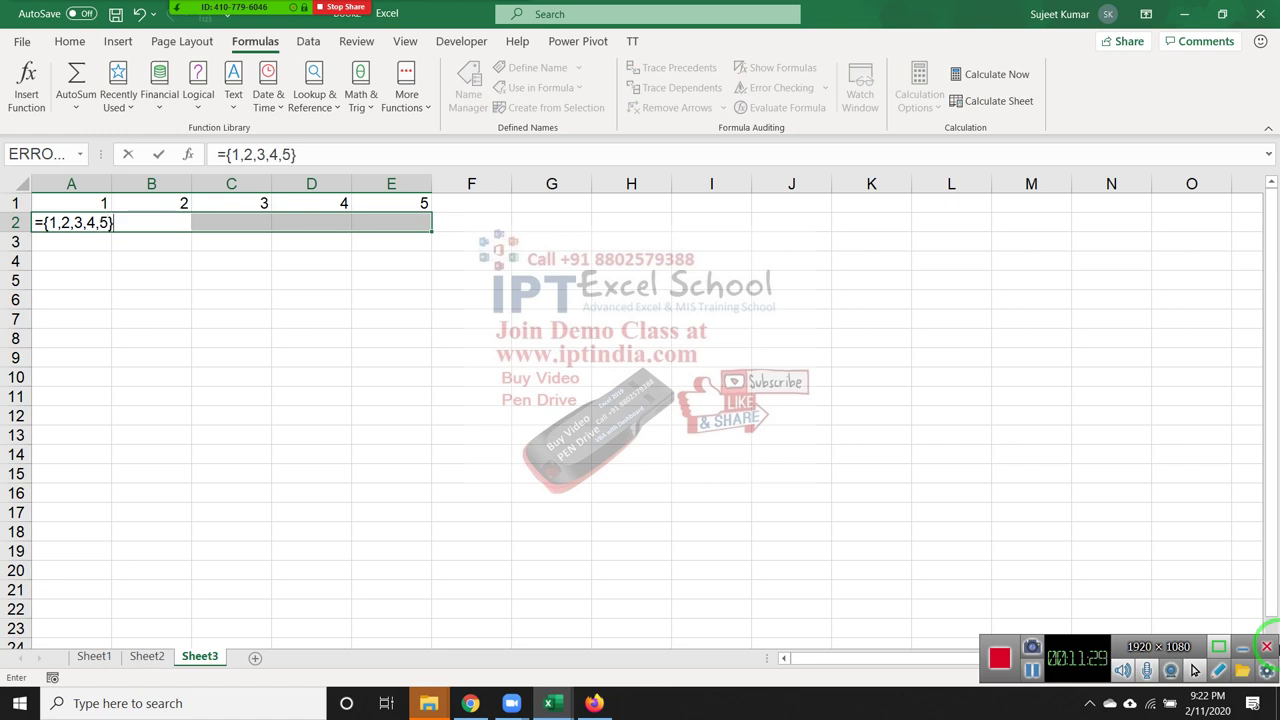
{"action": "key", "text": "ctrl+shift+Return"}
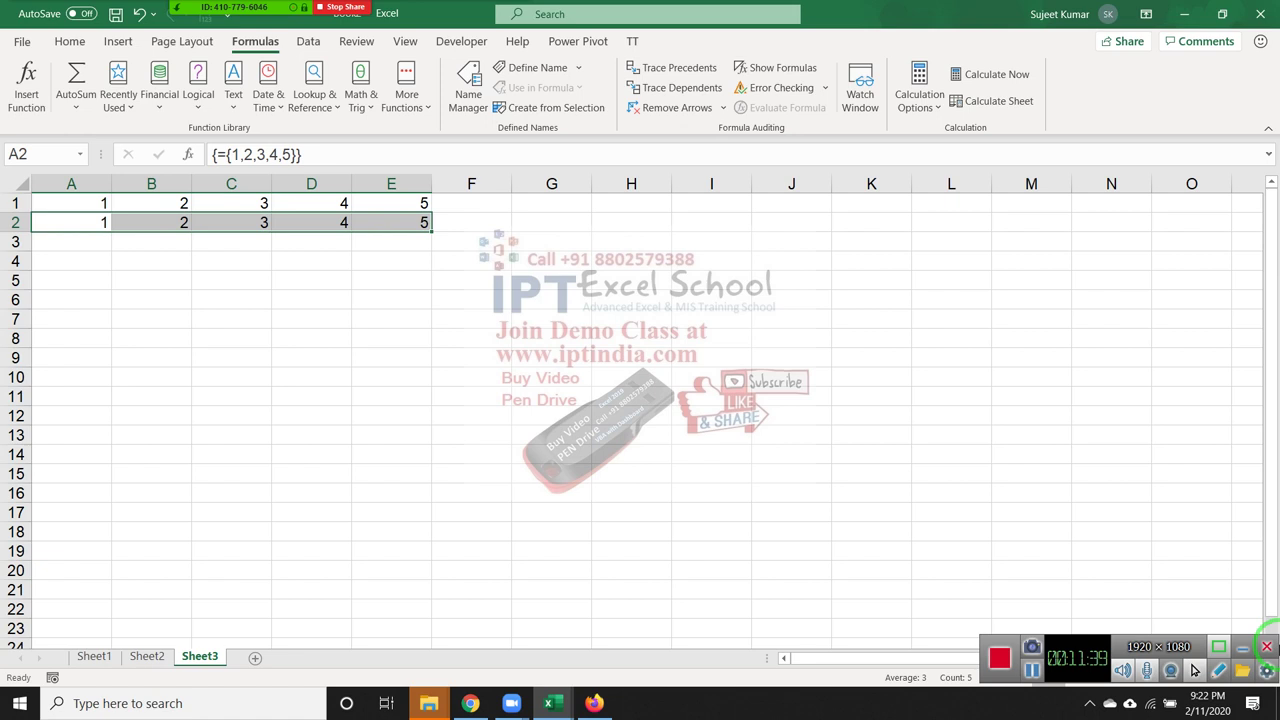
Add Sheet4 and type a first name into A1
{"action": "left_click", "coordinate": [256, 657]}
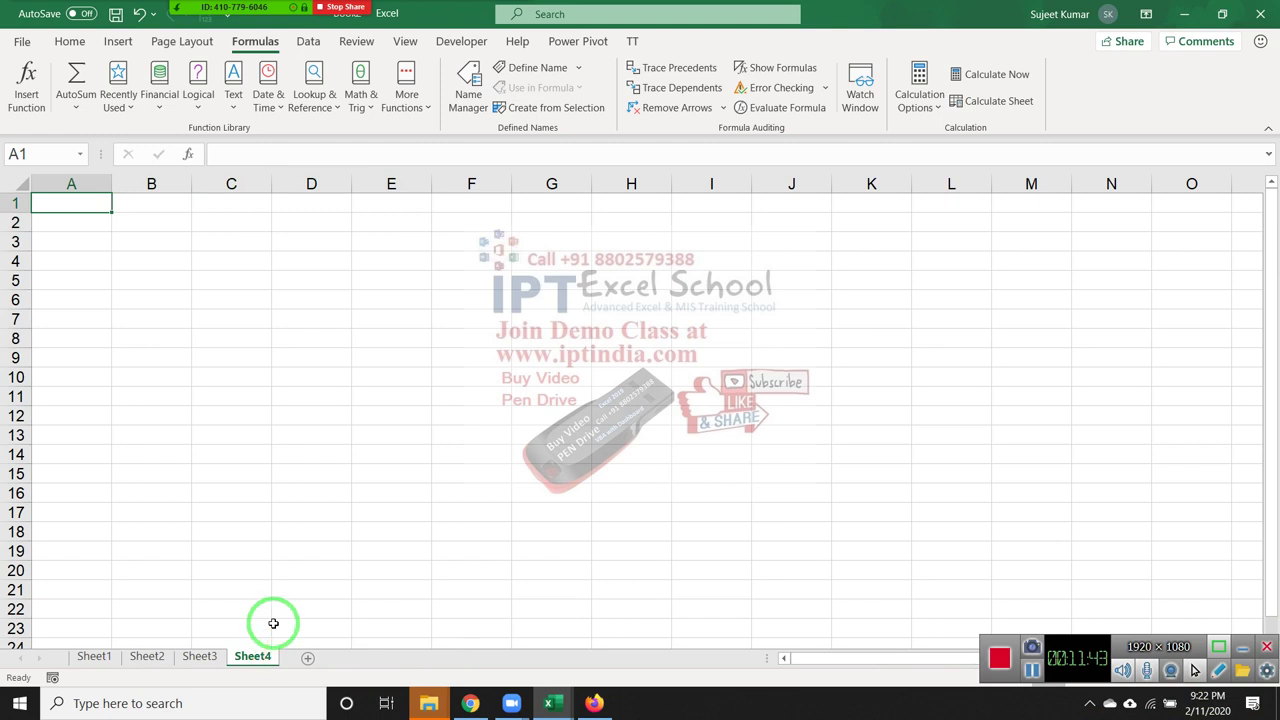
{"action": "type", "text": "M"}
{"action": "key", "text": "Escape"}
{"action": "type", "text": "Sujeet"}
{"action": "key", "text": "Return"}
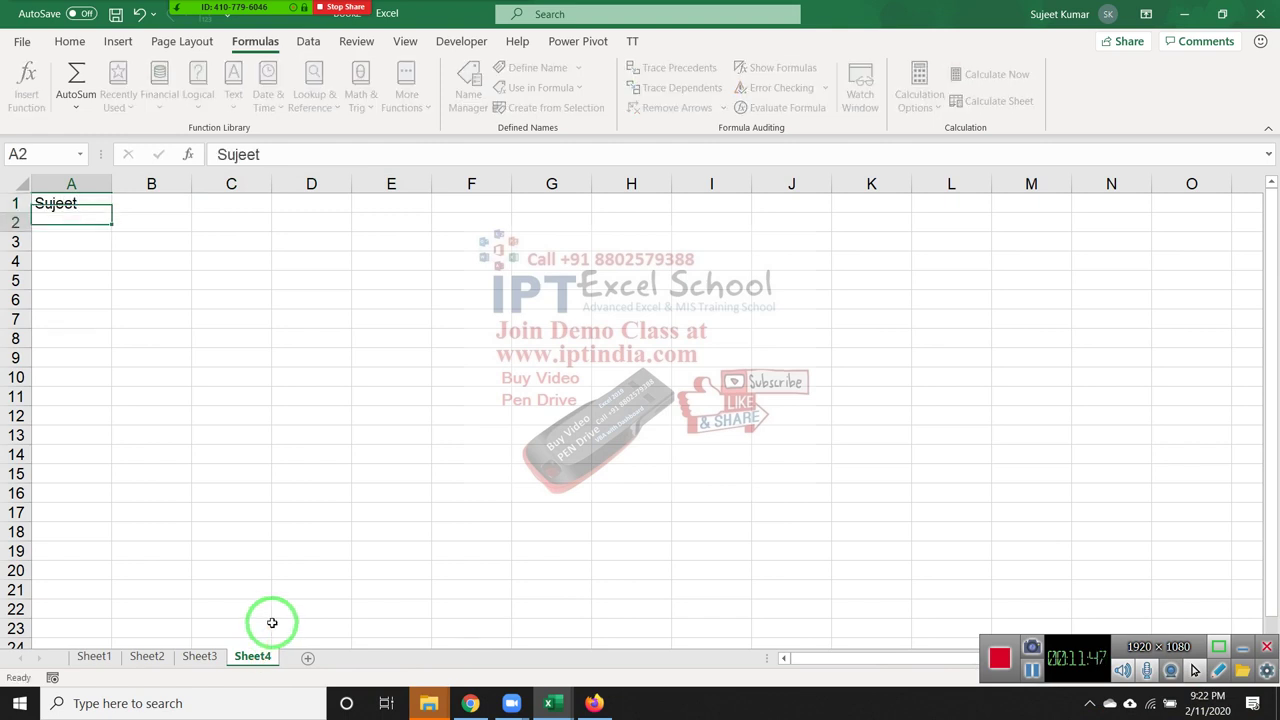
Spell the name's six letters one per cell across B2:G2
{"action": "key", "text": "Up"}
{"action": "key", "text": "Right"}
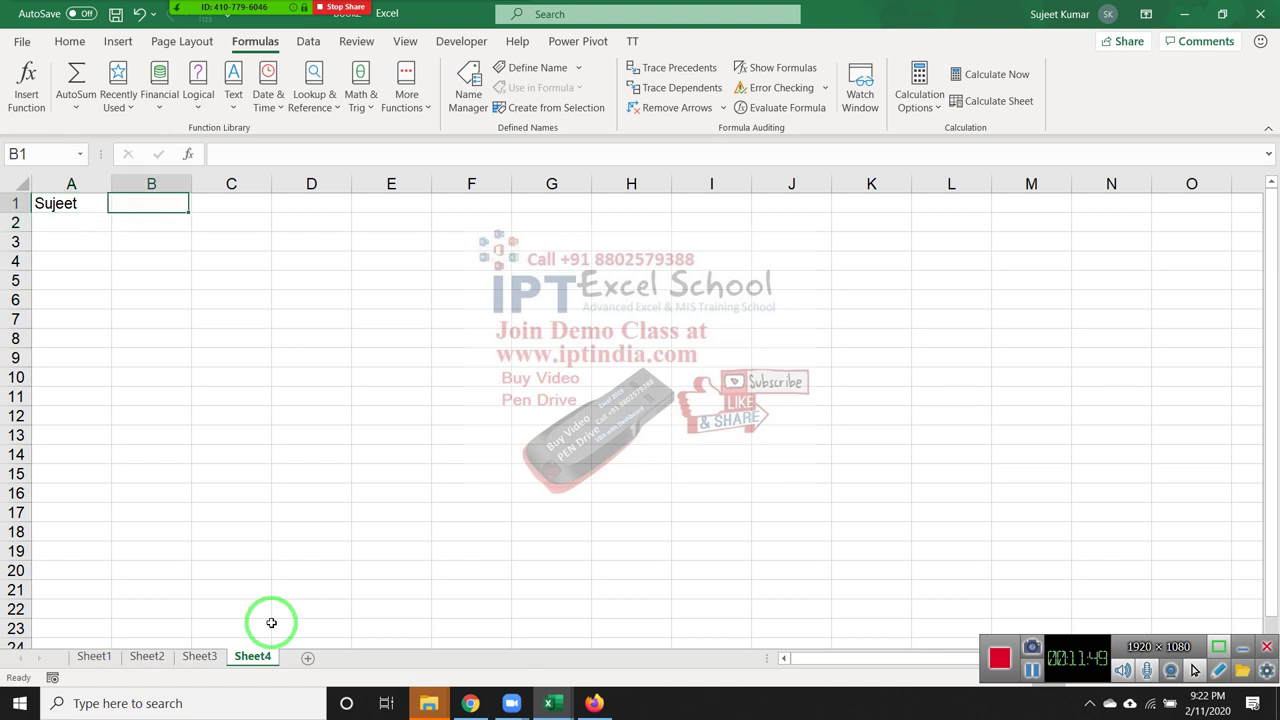
{"action": "key", "text": "Down"}
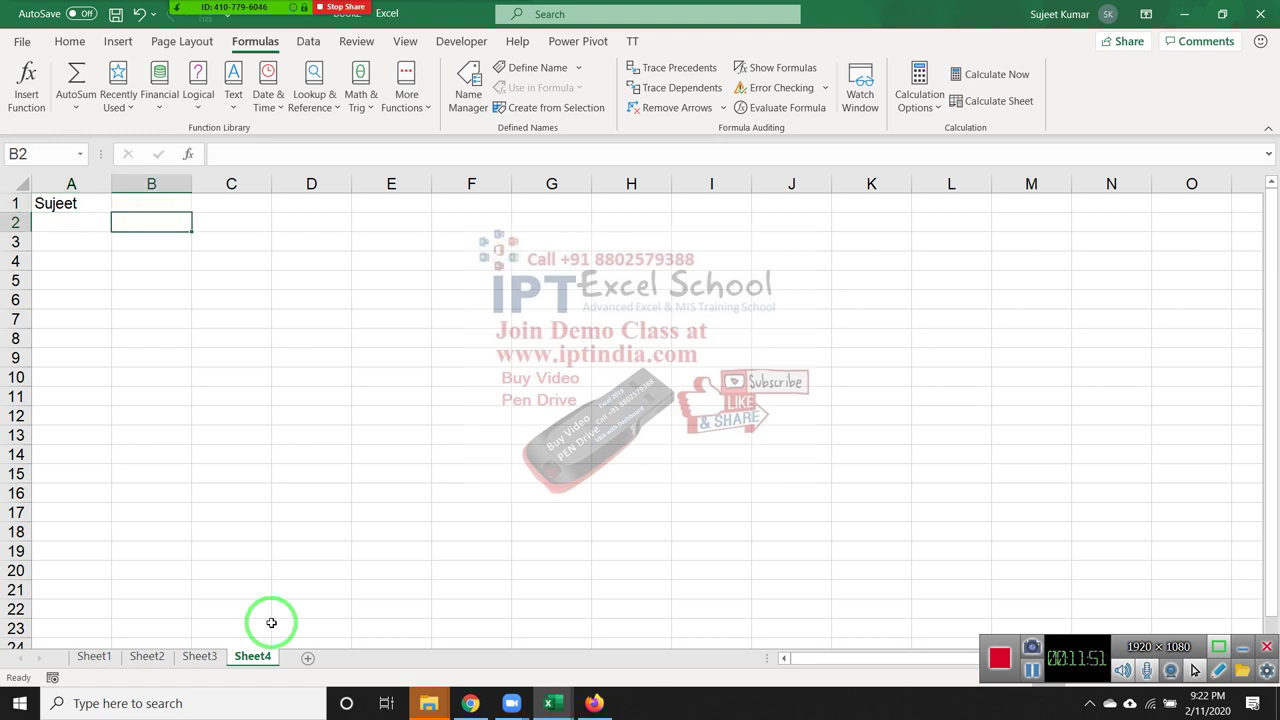
{"action": "type", "text": "S"}
{"action": "key", "text": "Tab"}
{"action": "type", "text": "U"}
{"action": "key", "text": "Tab"}
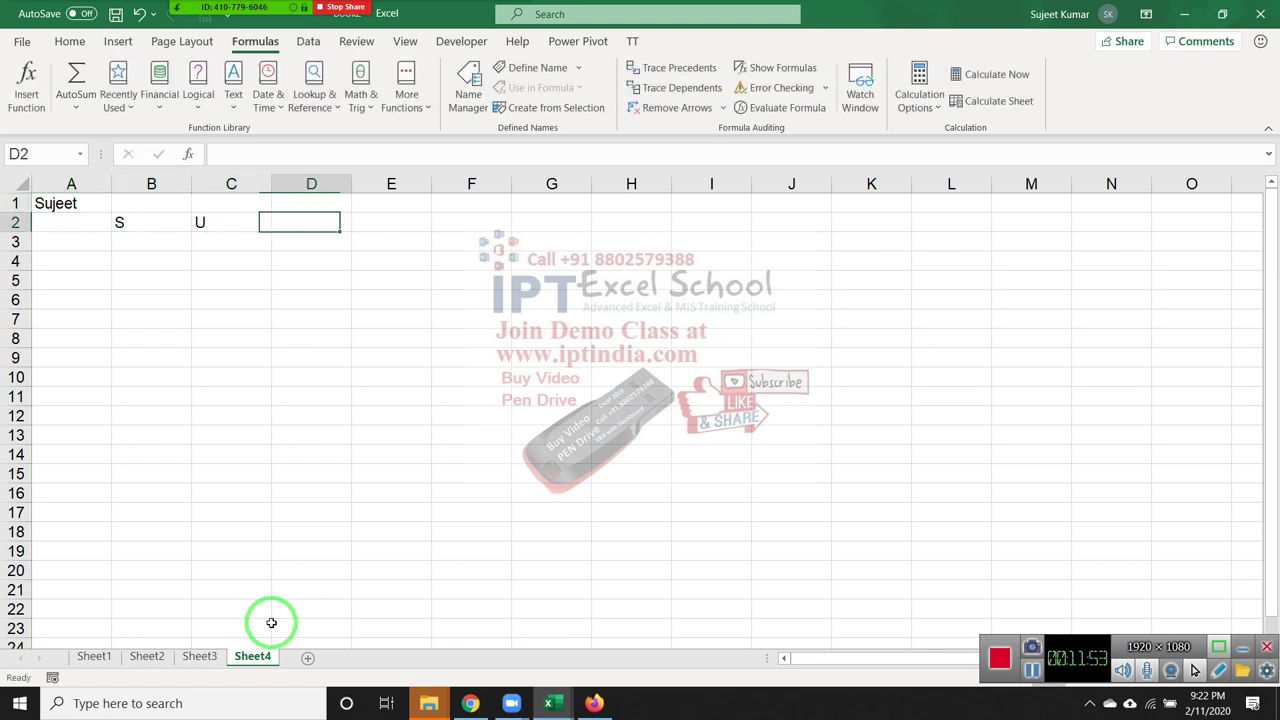
{"action": "type", "text": "J"}
{"action": "key", "text": "Tab"}
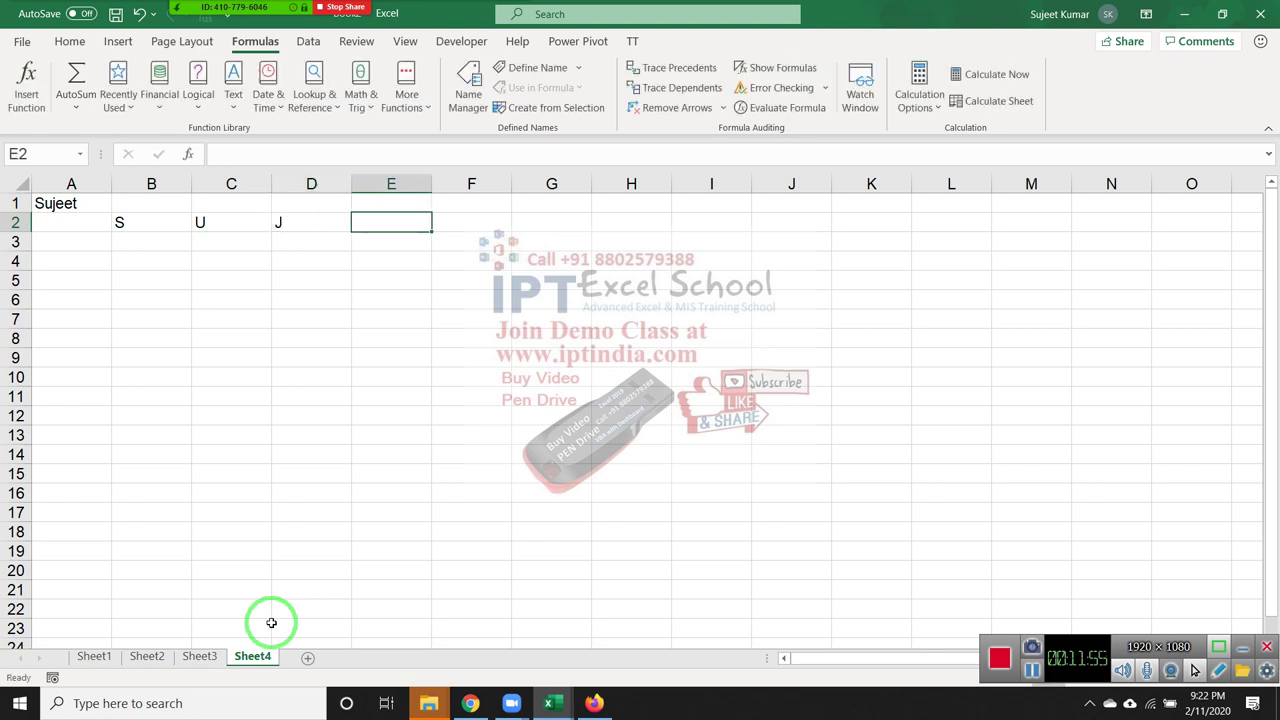
{"action": "type", "text": "E"}
{"action": "key", "text": "Tab"}
{"action": "type", "text": "E"}
{"action": "key", "text": "Tab"}
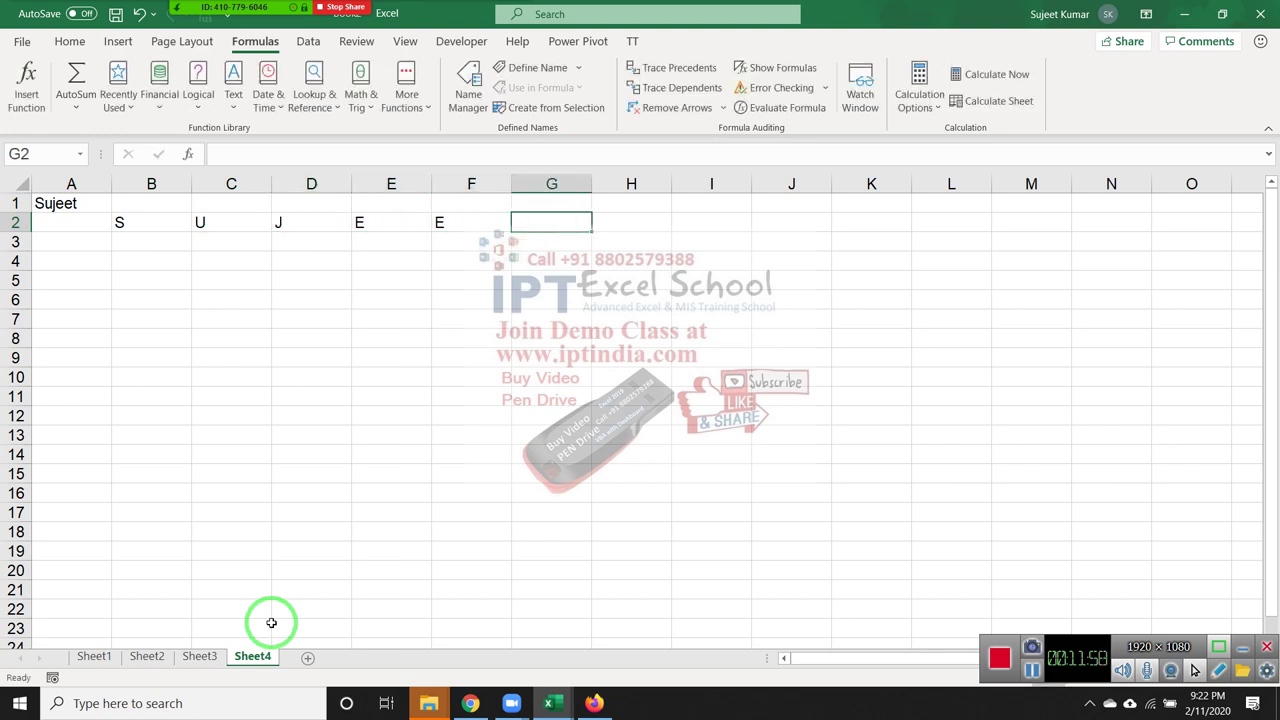
{"action": "type", "text": "T"}
{"action": "key", "text": "Return"}
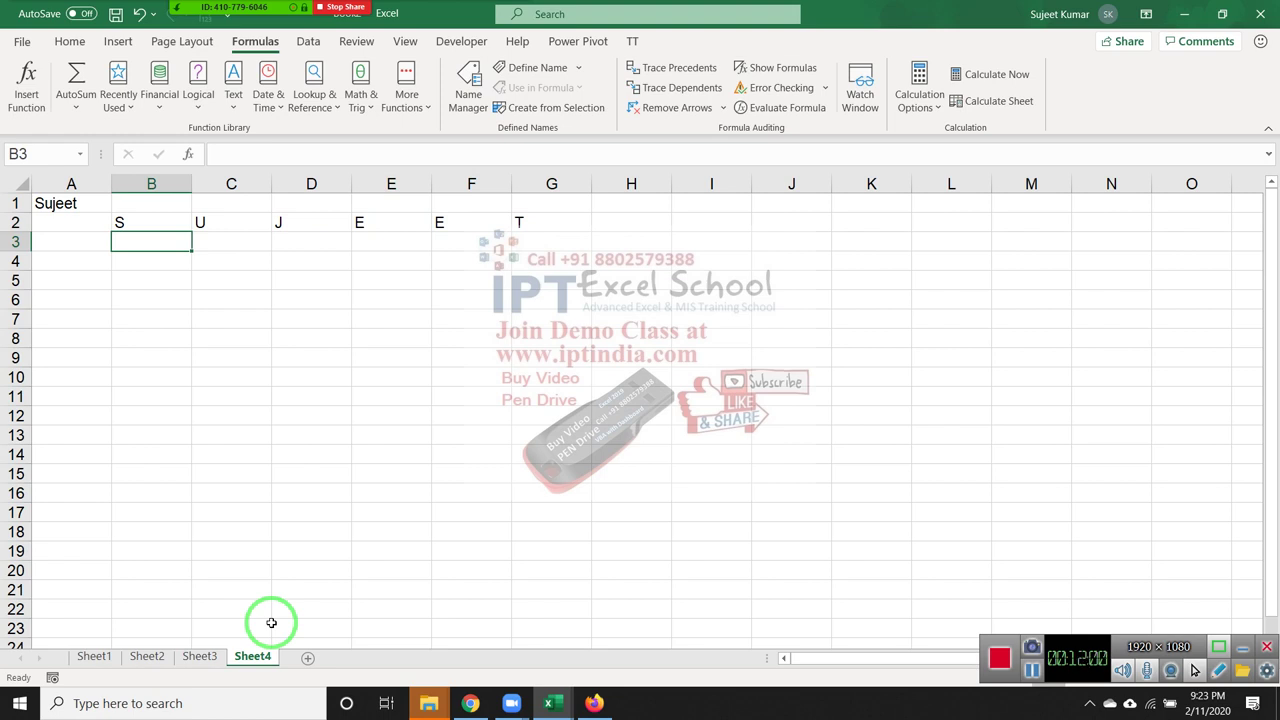
Enter =MID(A1,1,1) in B3 and =MID(A1,2,1) in C3
{"action": "type", "text": "=mid"}
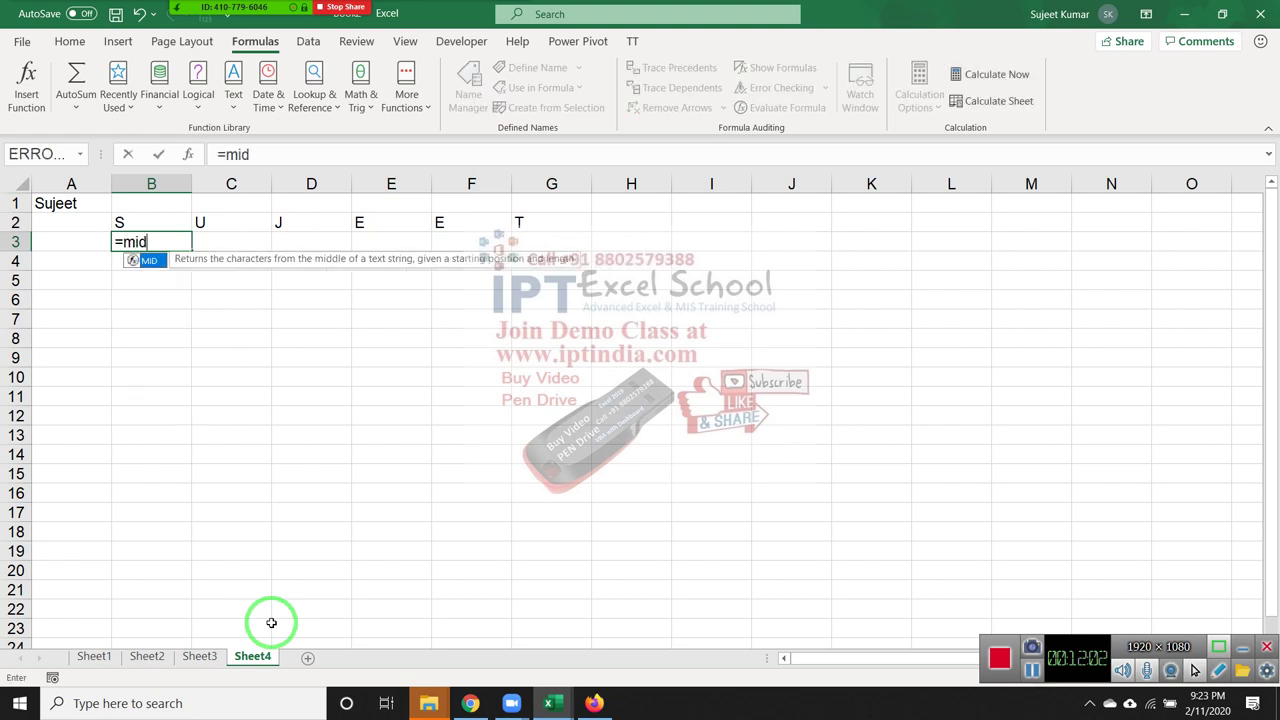
{"action": "type", "text": "("}
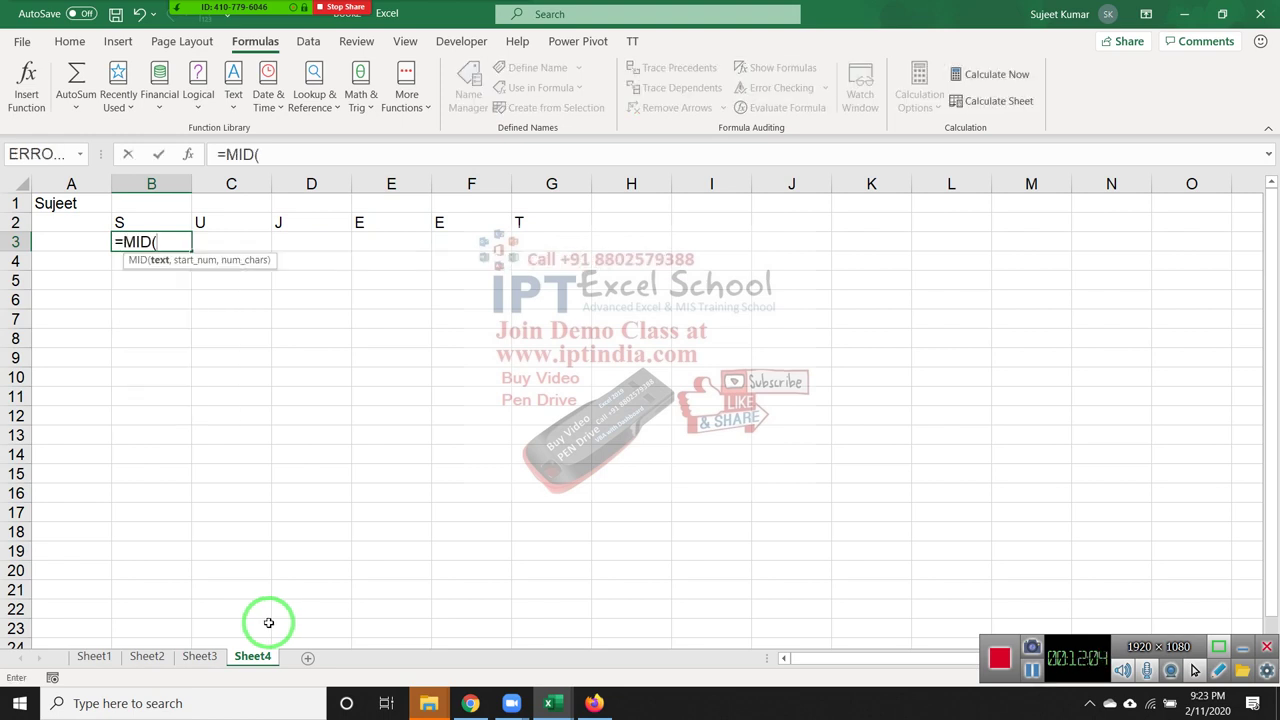
{"action": "left_click", "coordinate": [37, 205]}
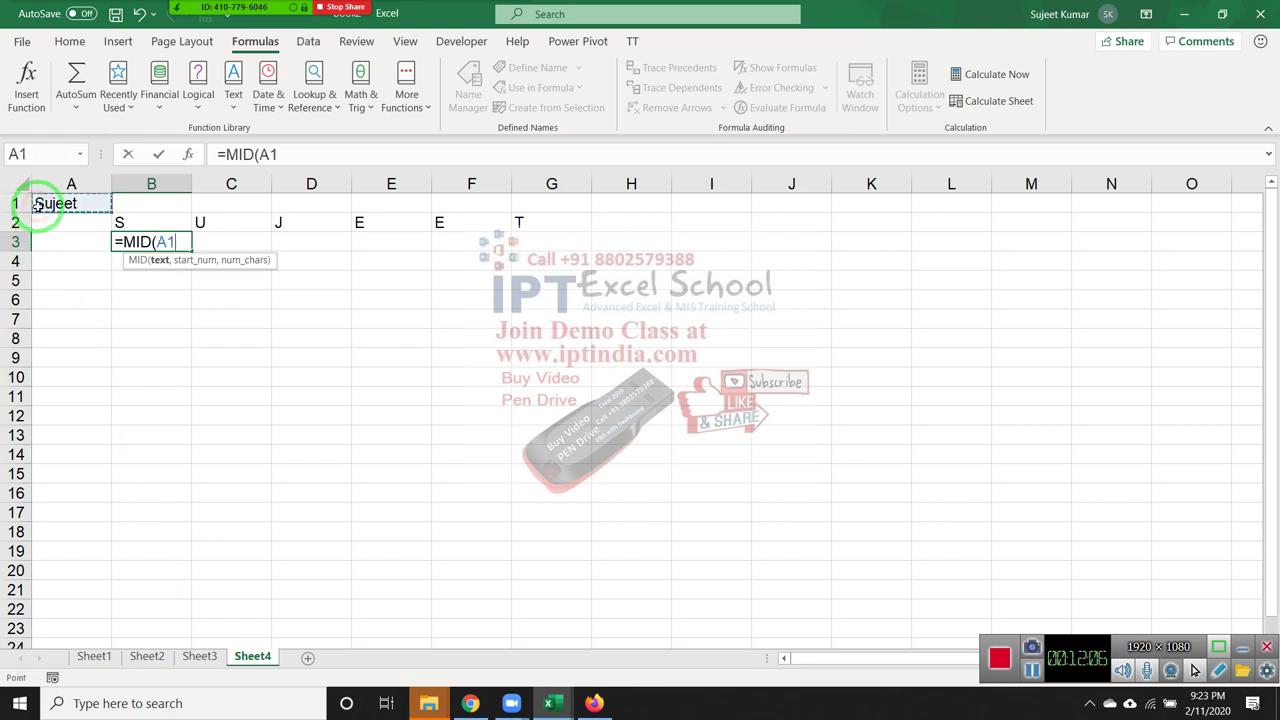
{"action": "type", "text": ","}
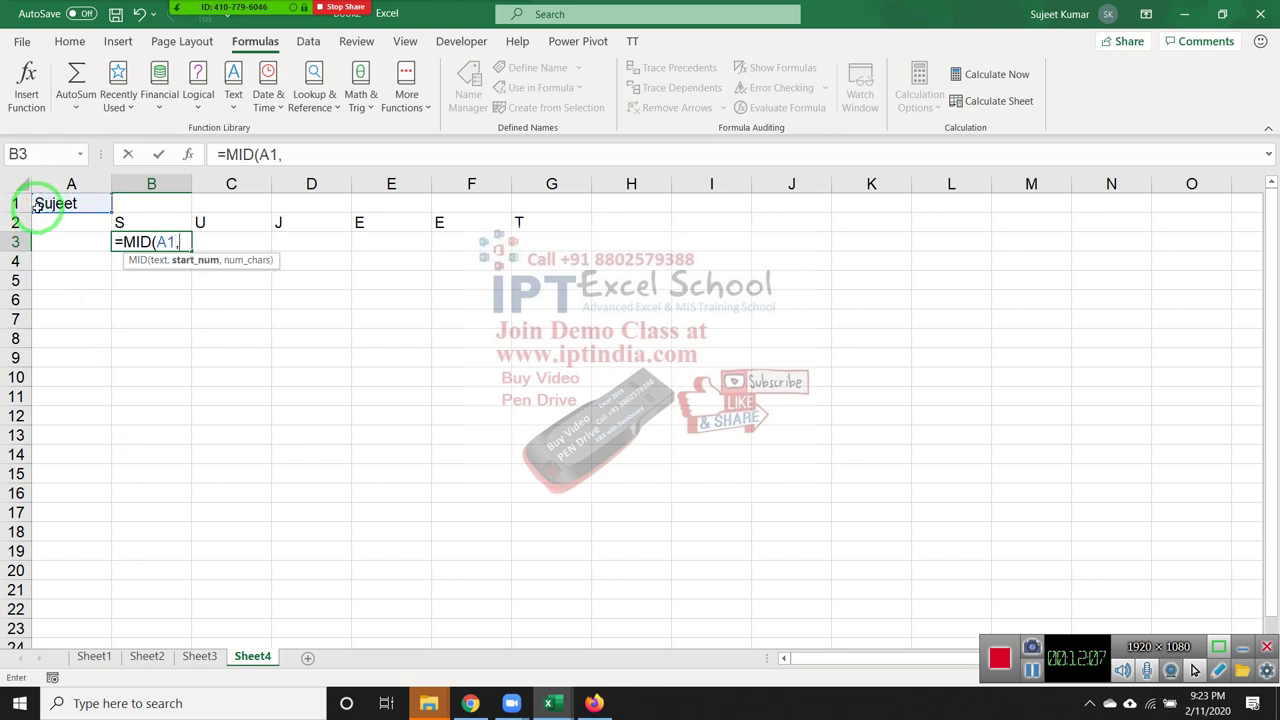
{"action": "type", "text": "1,1"}
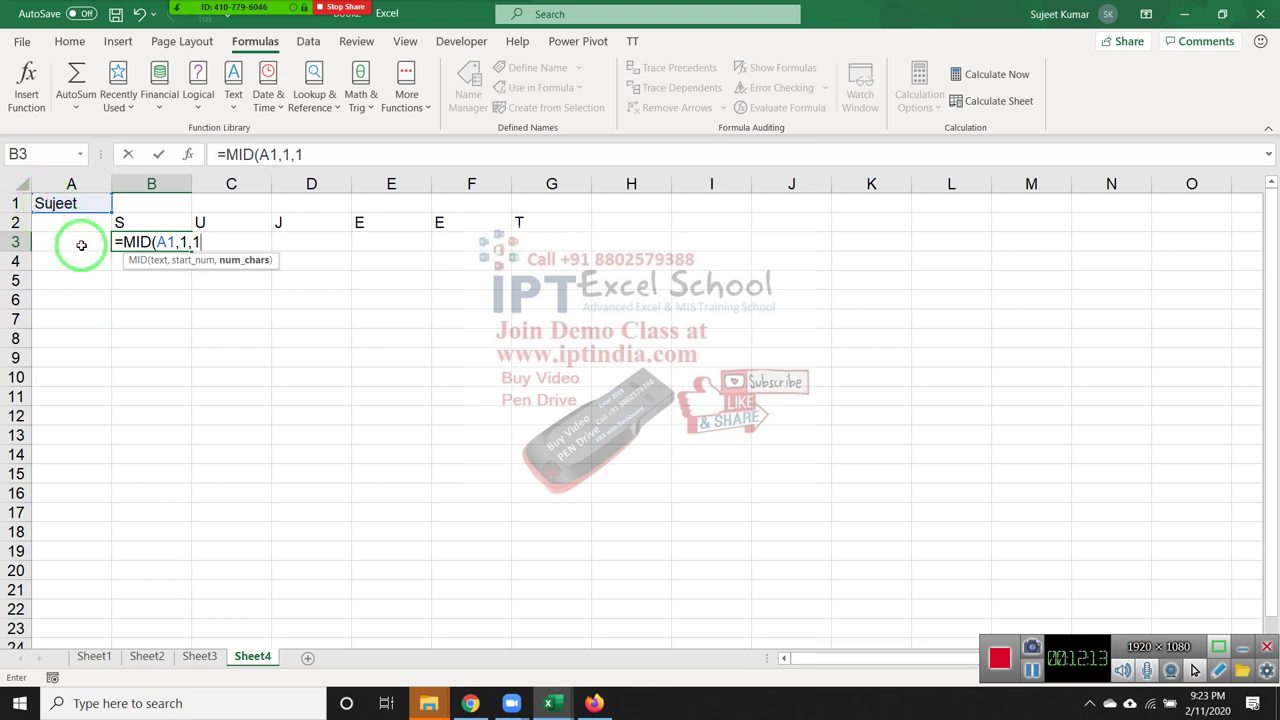
{"action": "key", "text": "Return"}
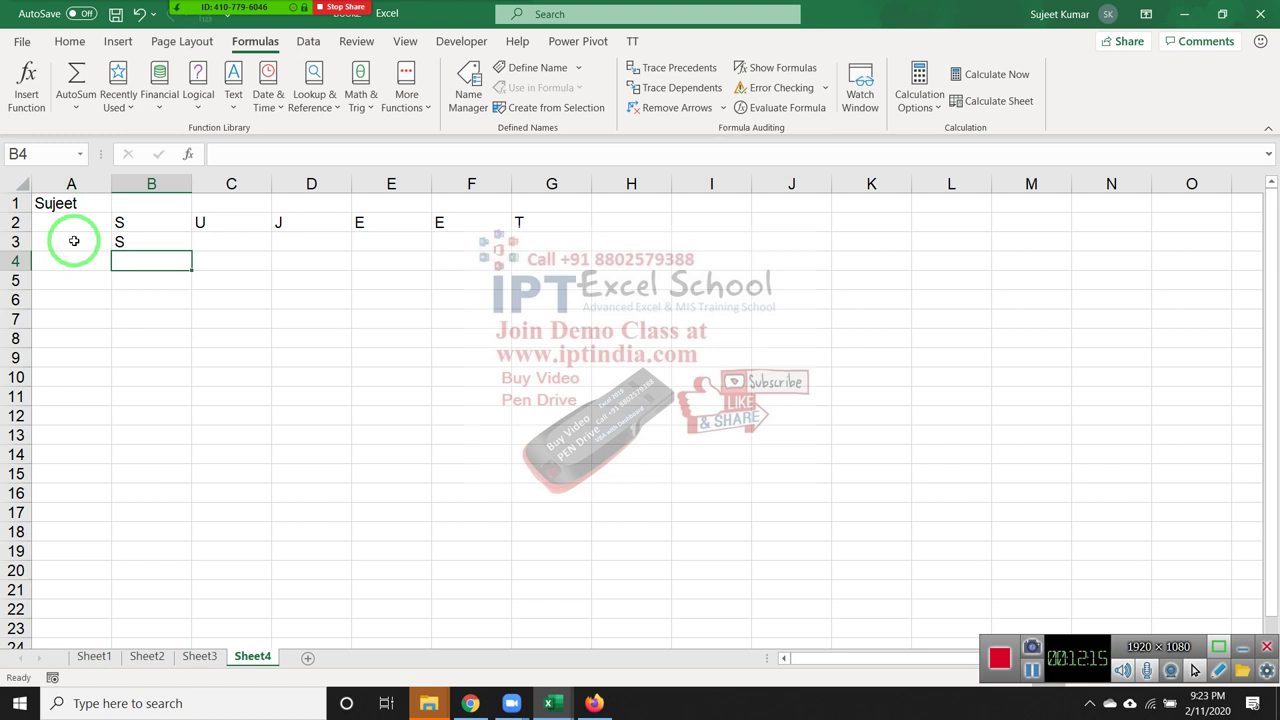
{"action": "key", "text": "Up"}
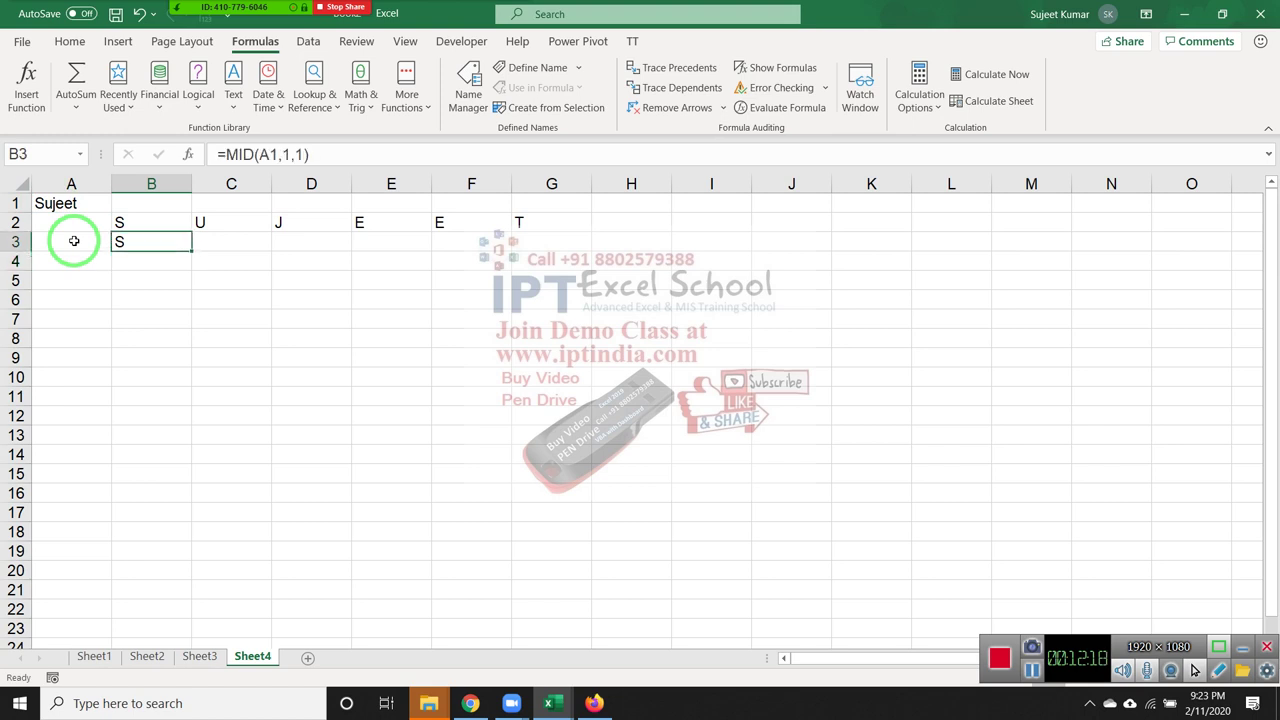
{"action": "key", "text": "Right"}
{"action": "type", "text": "=mid"}
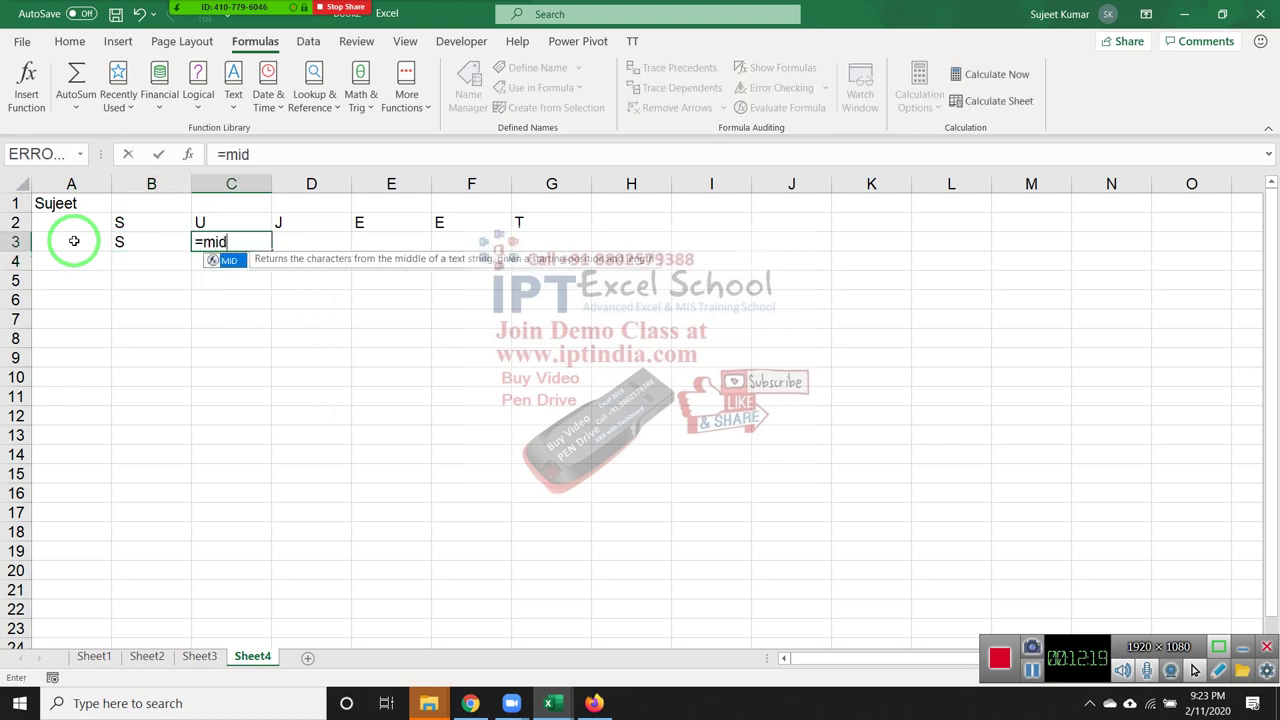
{"action": "key", "text": "Tab"}
{"action": "left_click", "coordinate": [66, 200]}
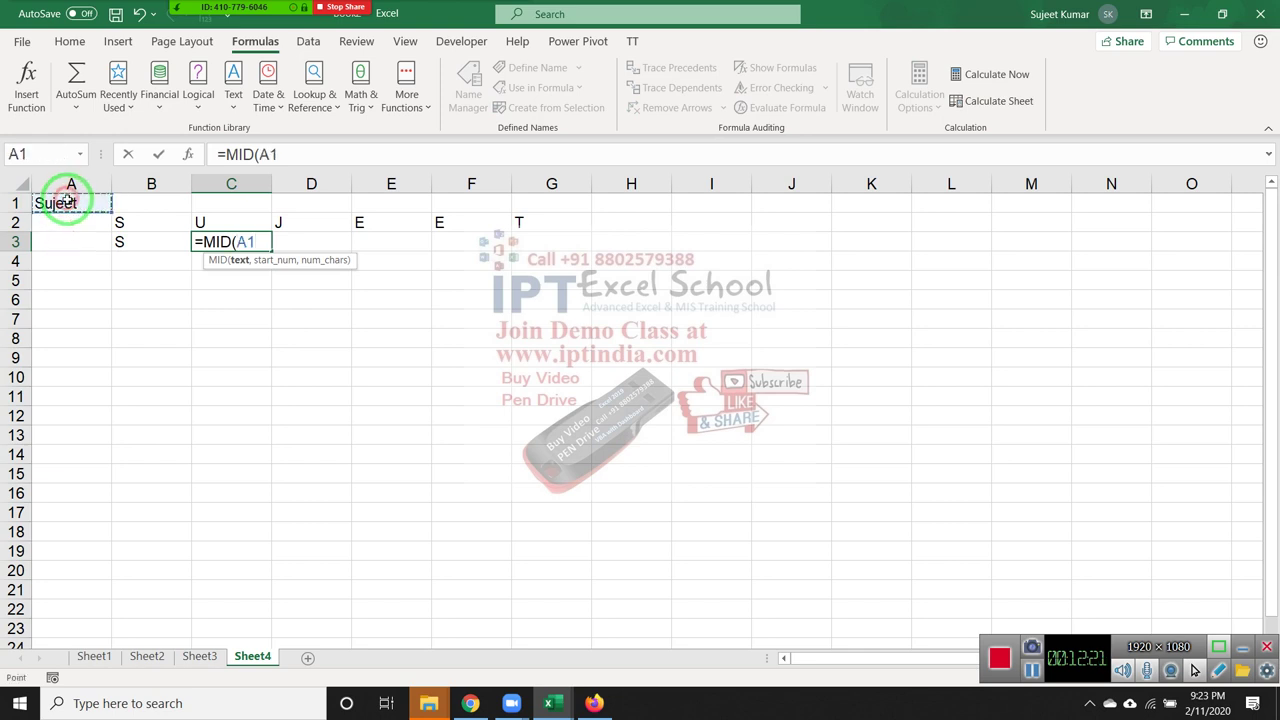
{"action": "type", "text": ","}
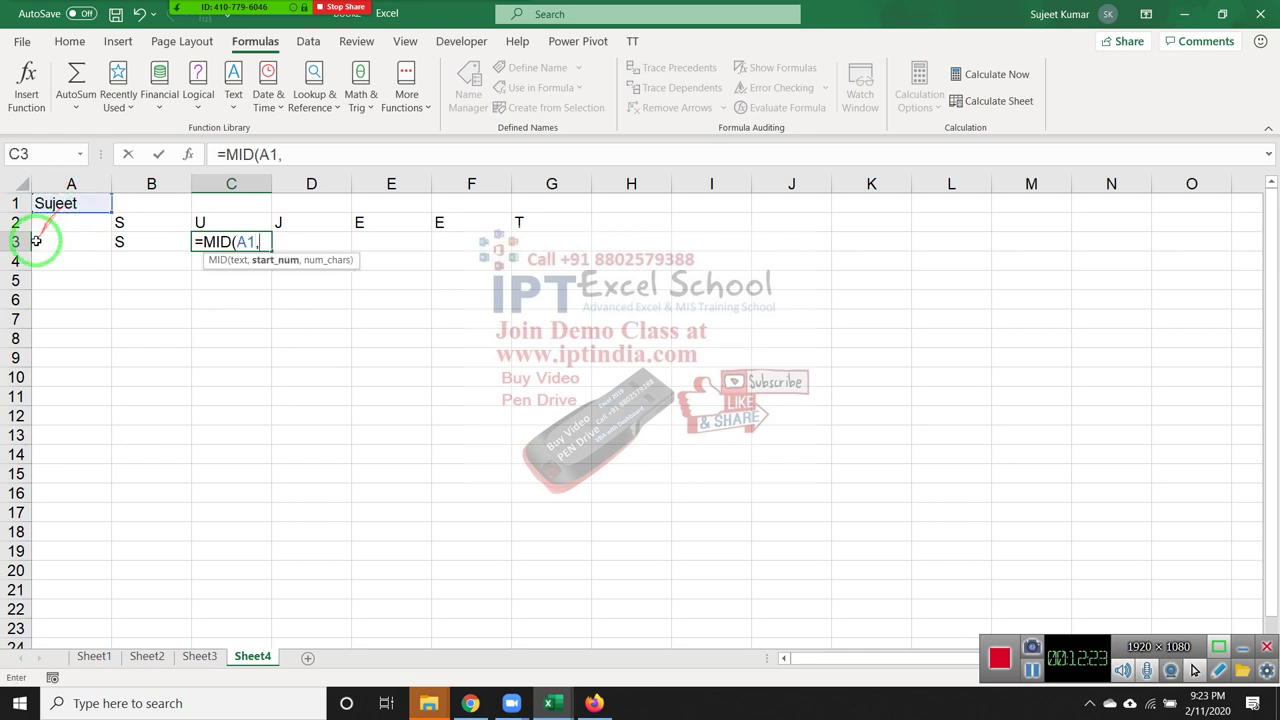
{"action": "type", "text": "2,"}
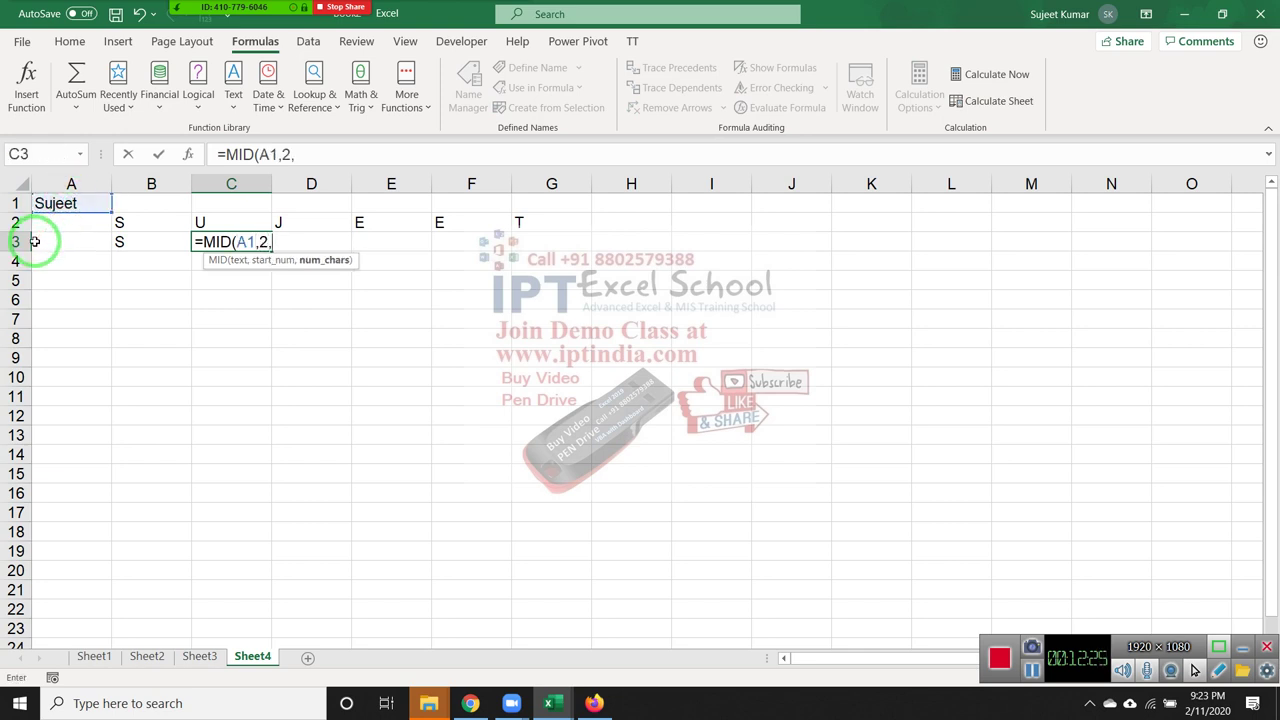
{"action": "type", "text": "1"}
{"action": "key", "text": "Return"}
{"action": "key", "text": "Up"}
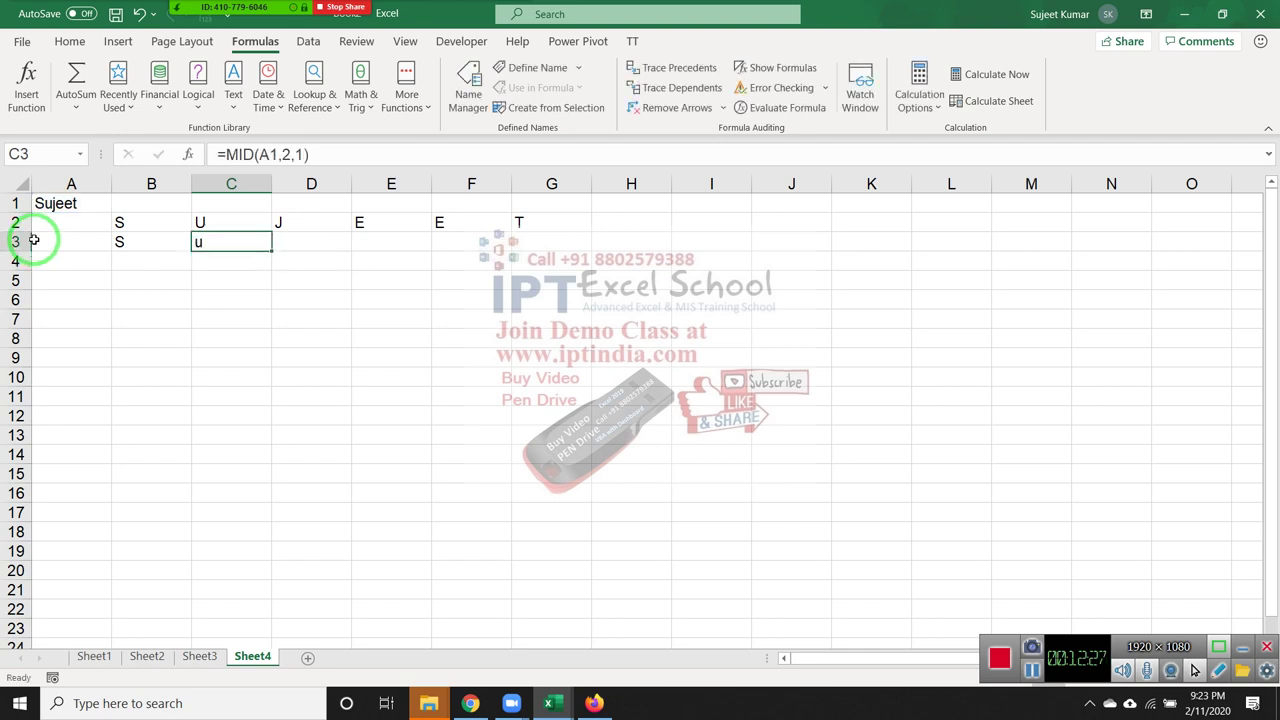
Enter =MID(A1,3,1) in D3 and =MID(A1,4,1) in E3
{"action": "key", "text": "Right"}
{"action": "type", "text": "="}
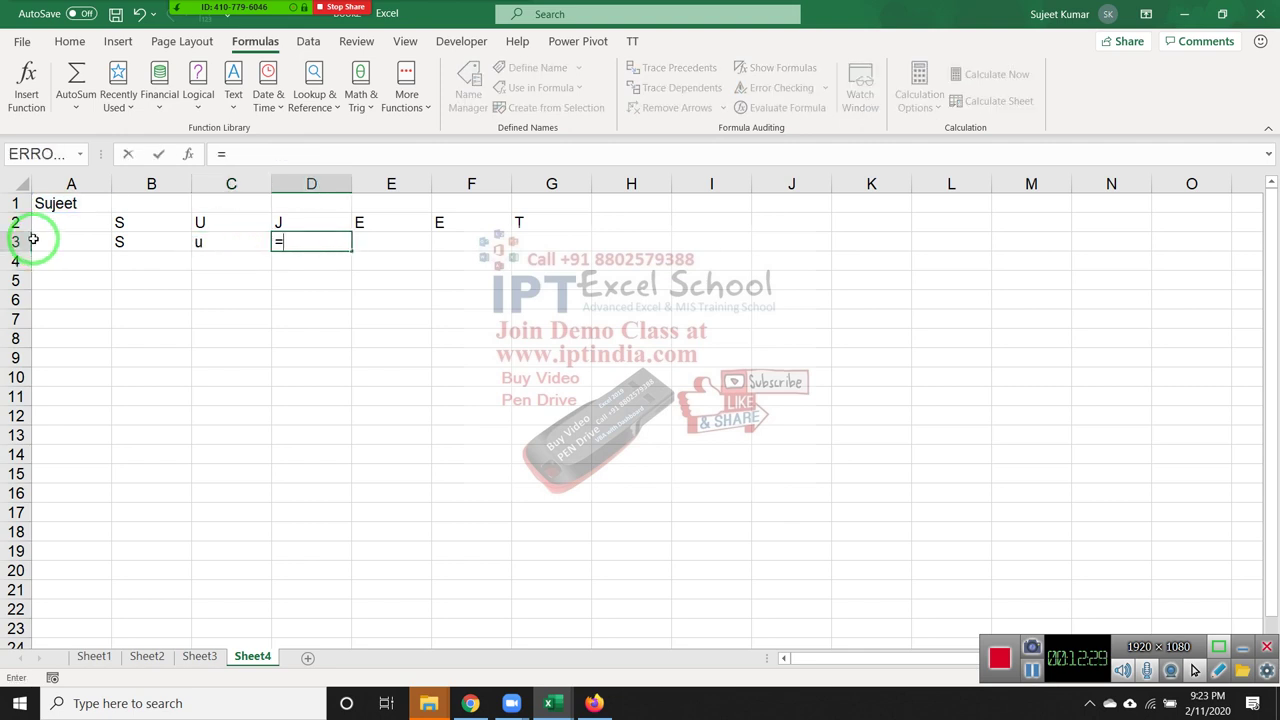
{"action": "type", "text": "mid"}
{"action": "key", "text": "Tab"}
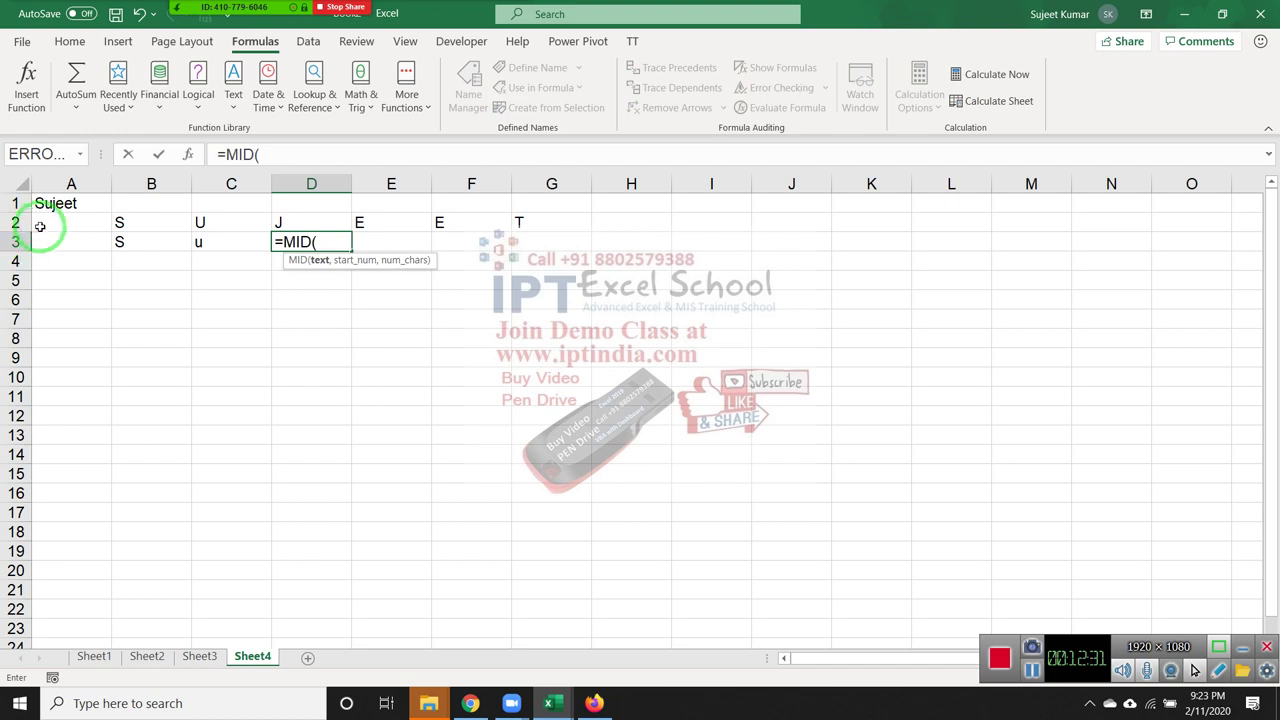
{"action": "left_click", "coordinate": [45, 204]}
{"action": "type", "text": ","}
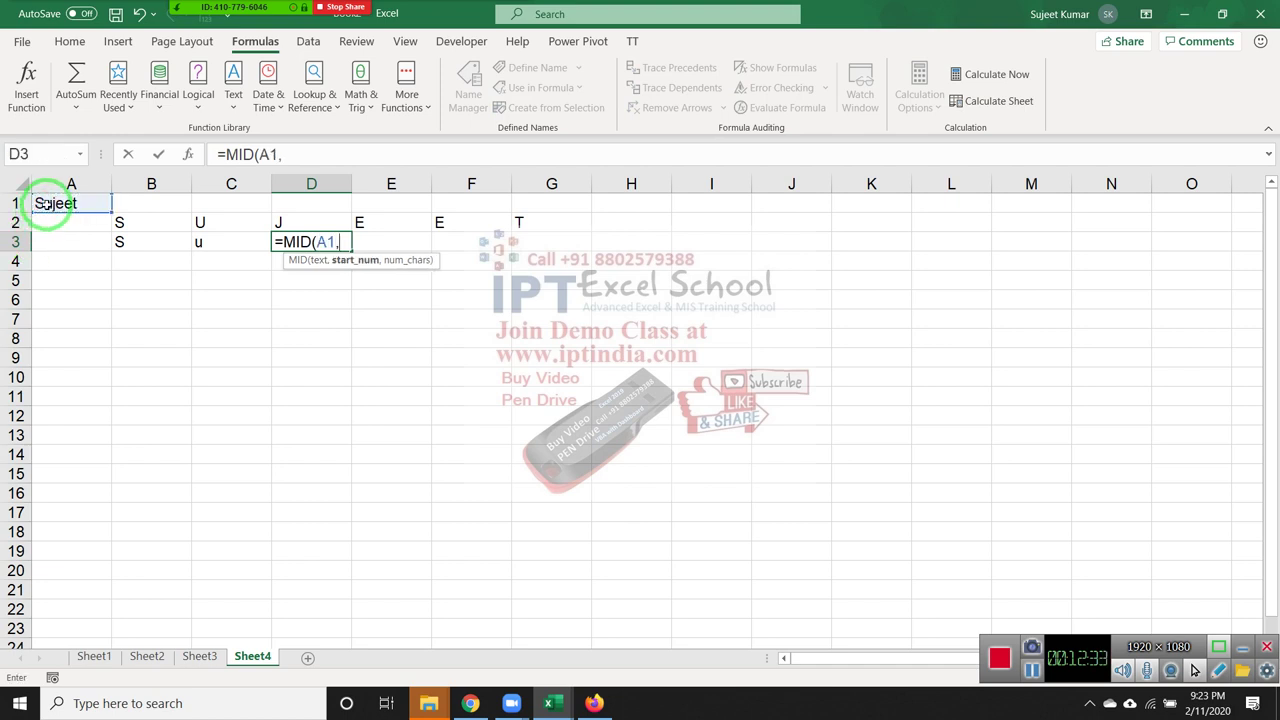
{"action": "type", "text": "3,"}
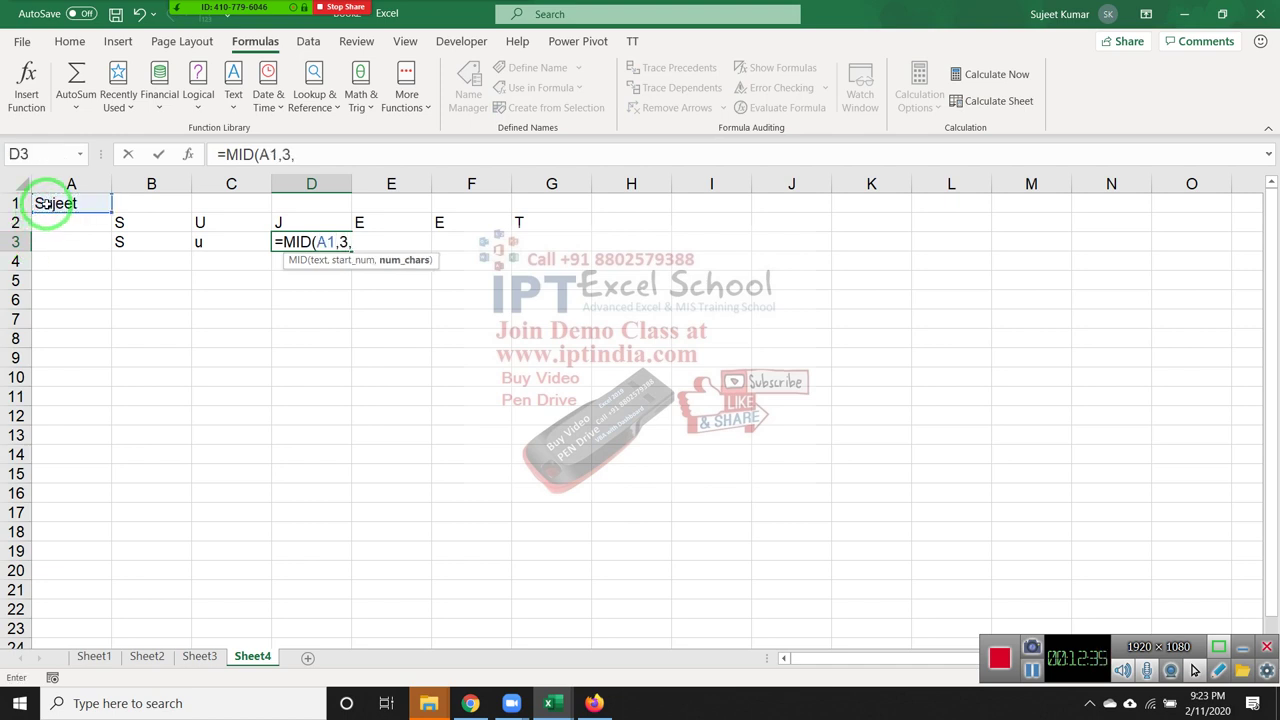
{"action": "type", "text": "1"}
{"action": "key", "text": "Return"}
{"action": "key", "text": "Up"}
{"action": "key", "text": "Right"}
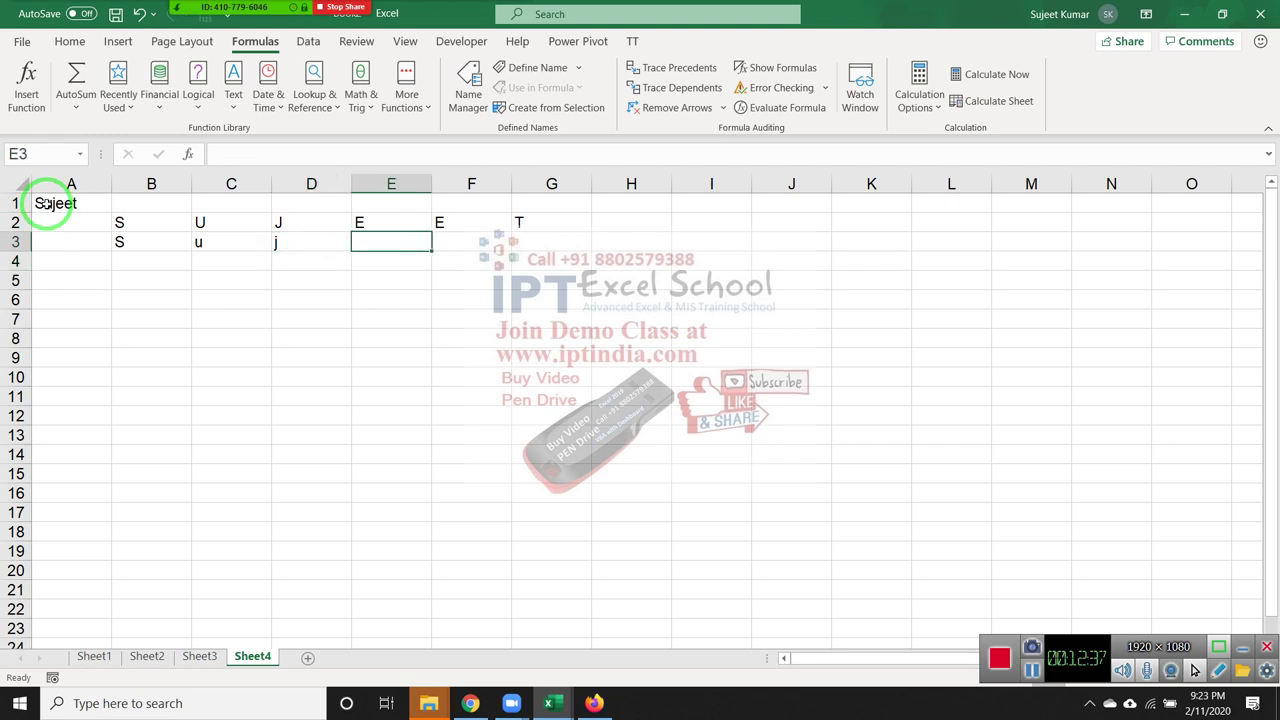
{"action": "type", "text": "=mid"}
{"action": "key", "text": "Tab"}
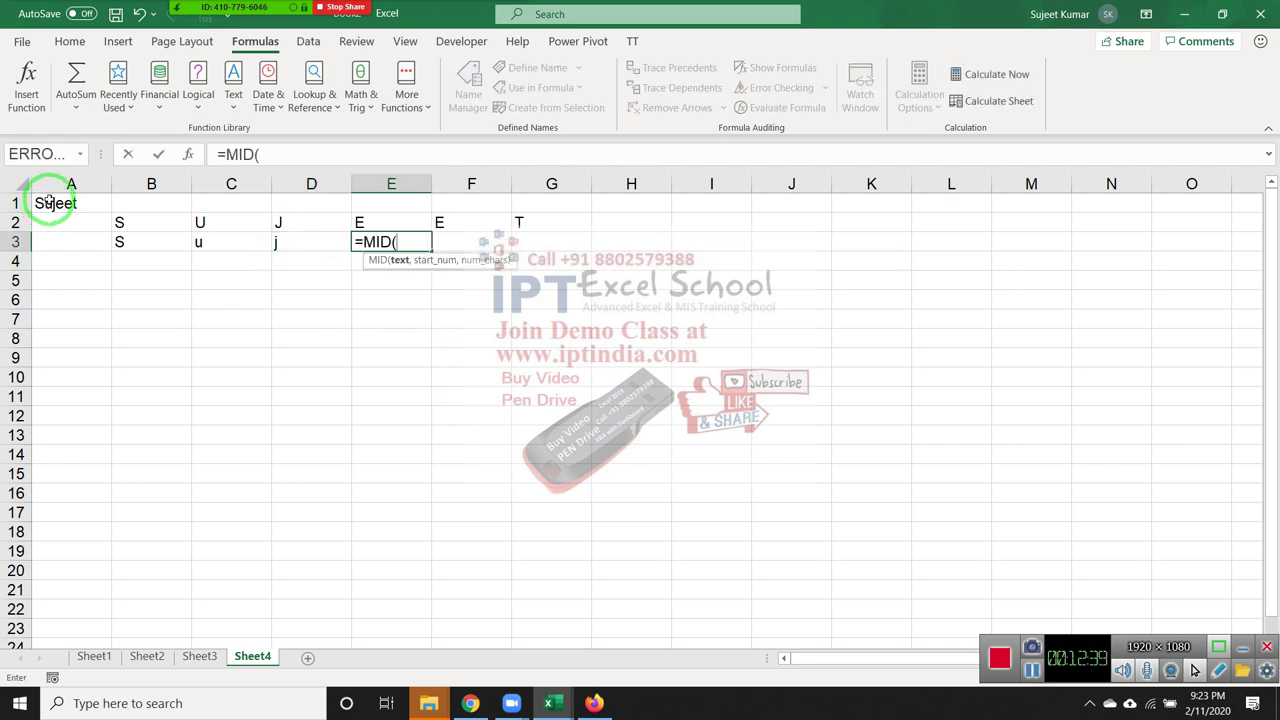
{"action": "left_click", "coordinate": [48, 202]}
{"action": "type", "text": ","}
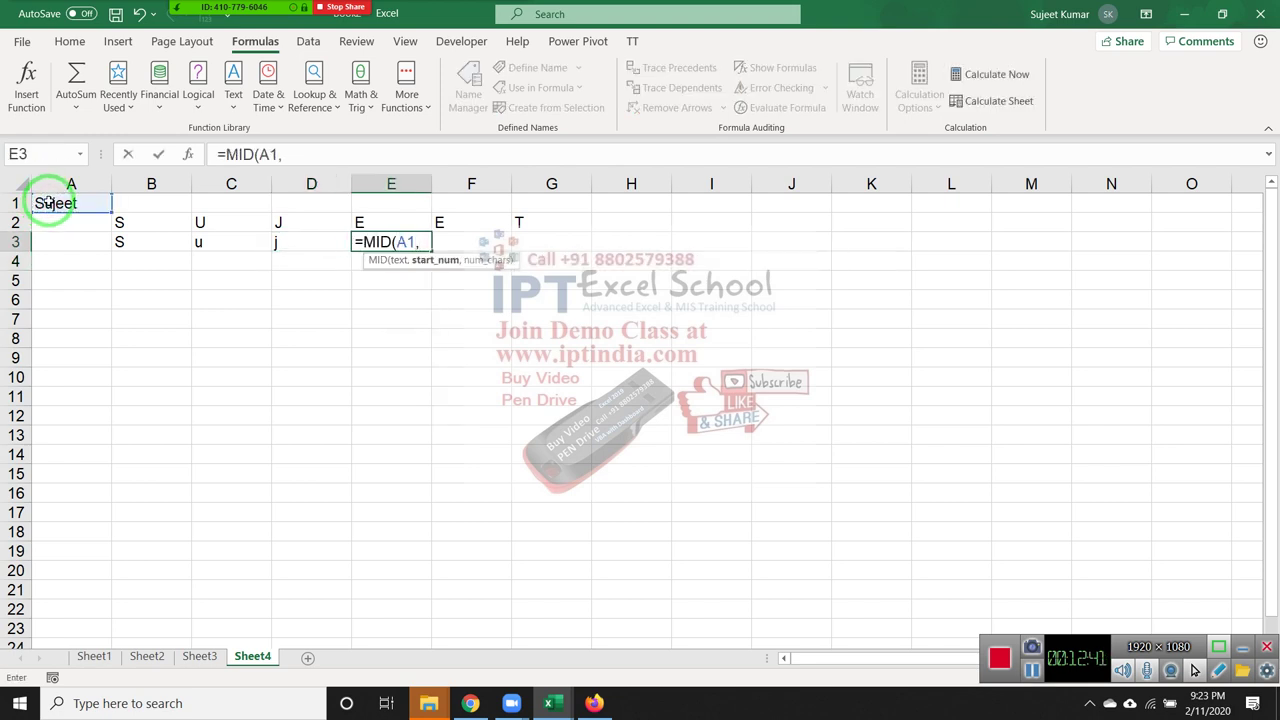
{"action": "type", "text": "4,1"}
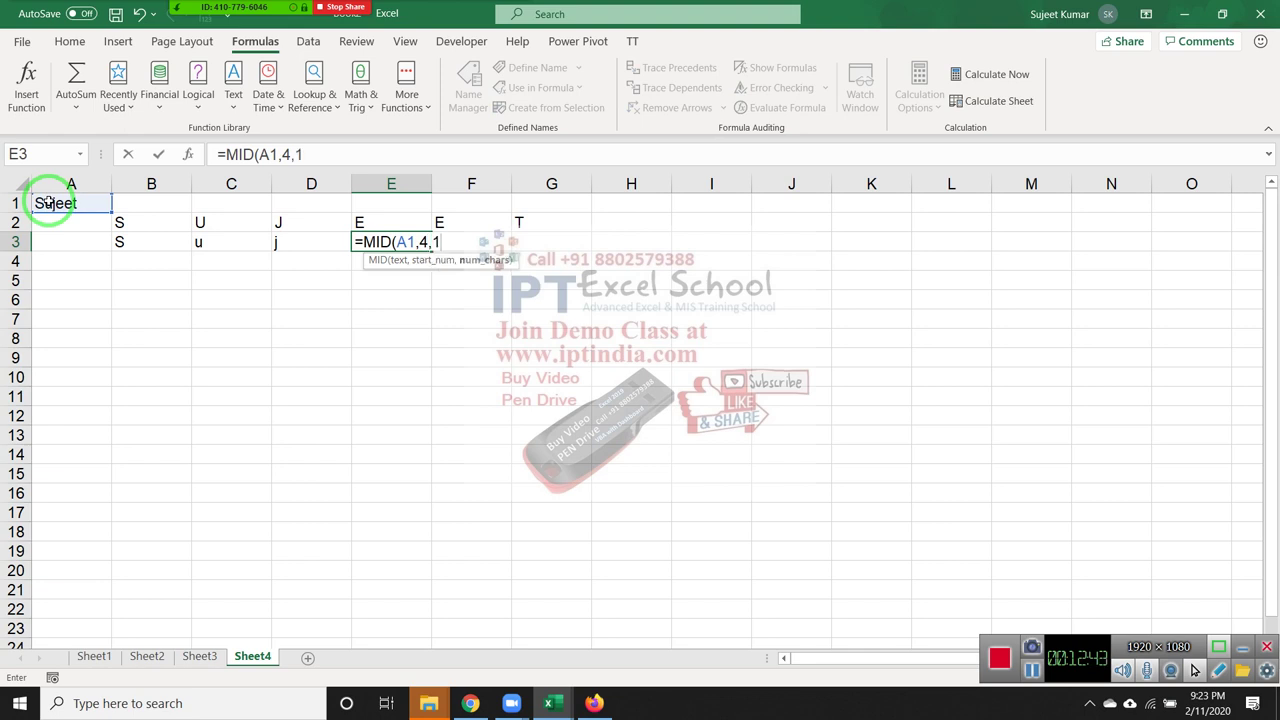
{"action": "key", "text": "Return"}
{"action": "key", "text": "Up"}
Enter =MID(A1,5,1) in F3 and =MID(A1,6,1) in G3, then return to B3
{"action": "key", "text": "Right"}
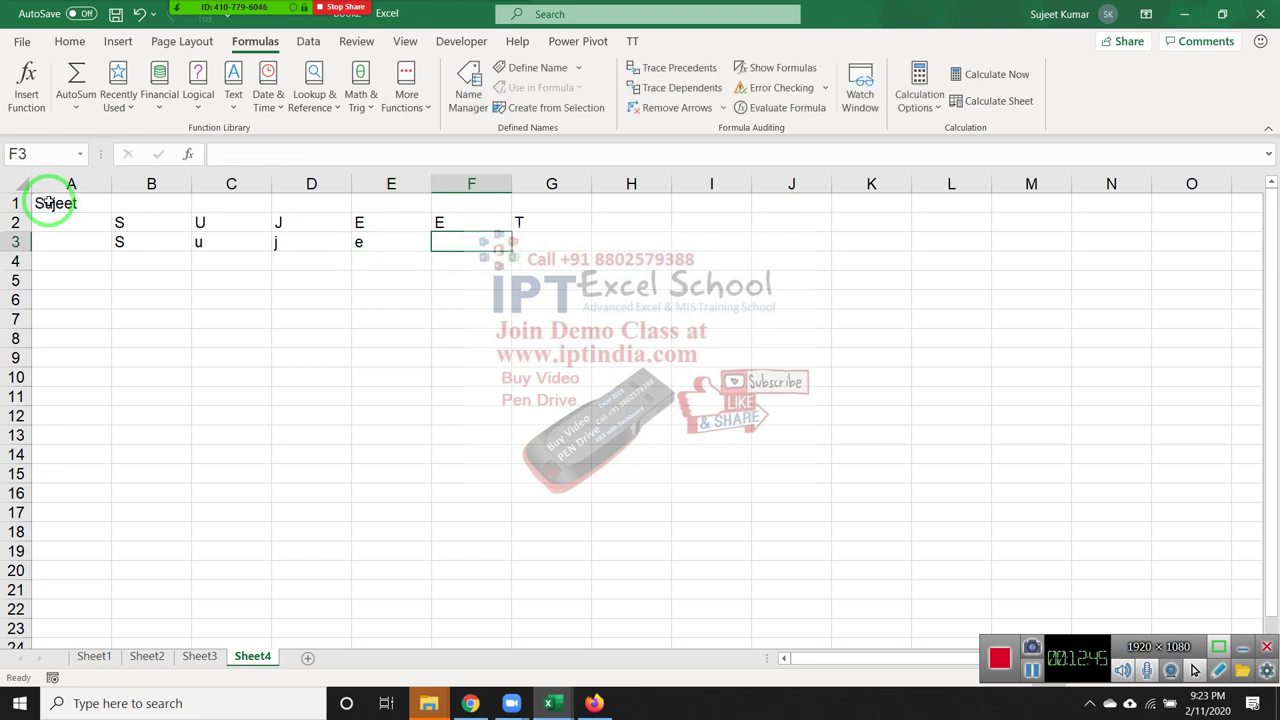
{"action": "type", "text": "=mid"}
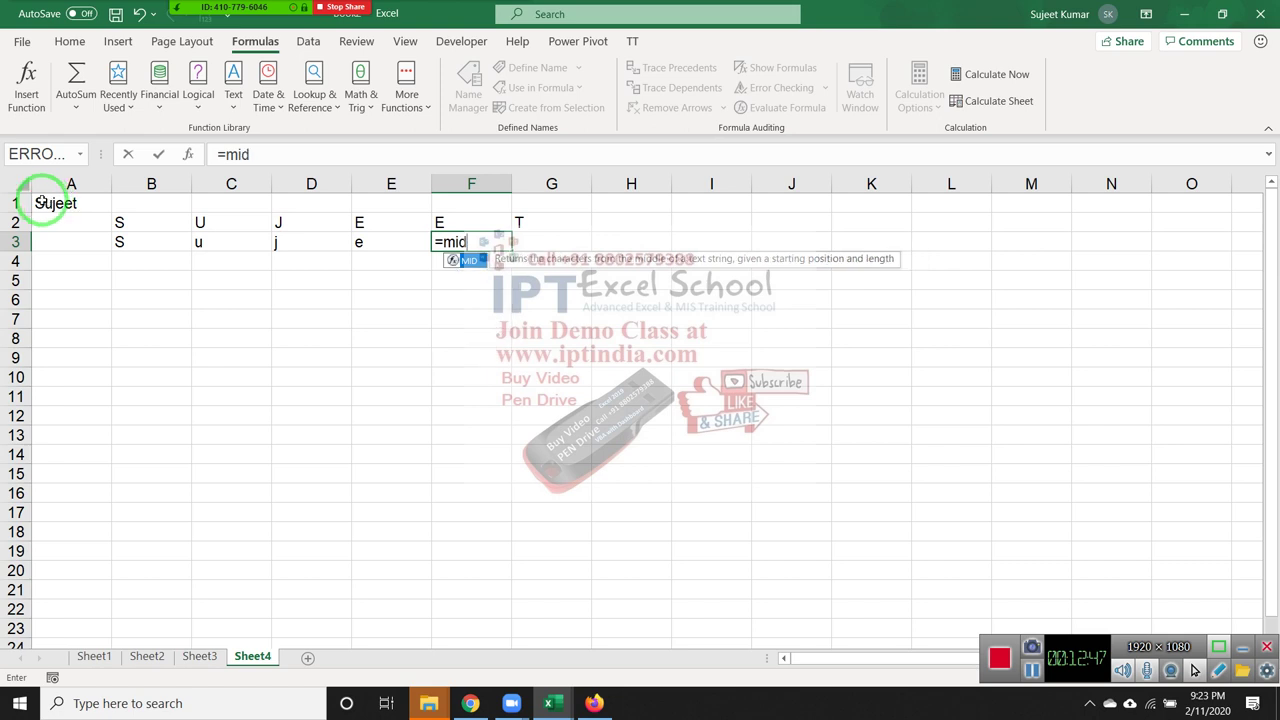
{"action": "type", "text": "("}
{"action": "left_click", "coordinate": [50, 203]}
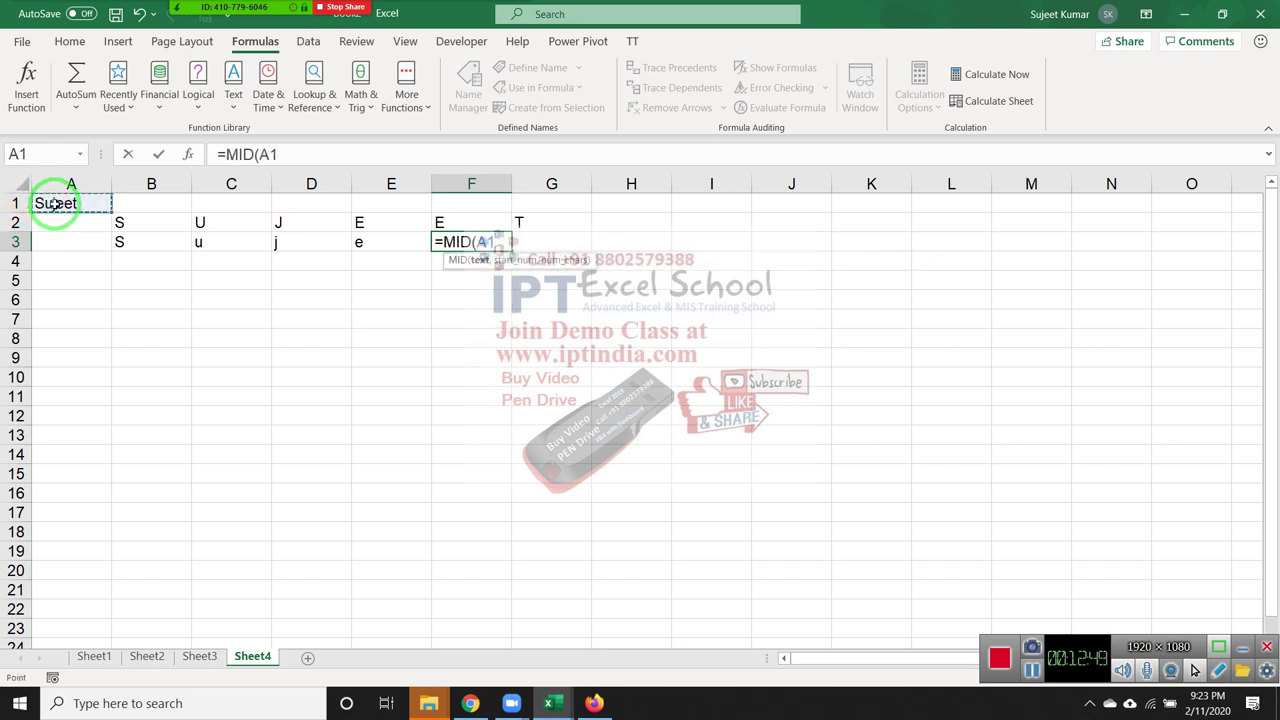
{"action": "type", "text": ",5,"}
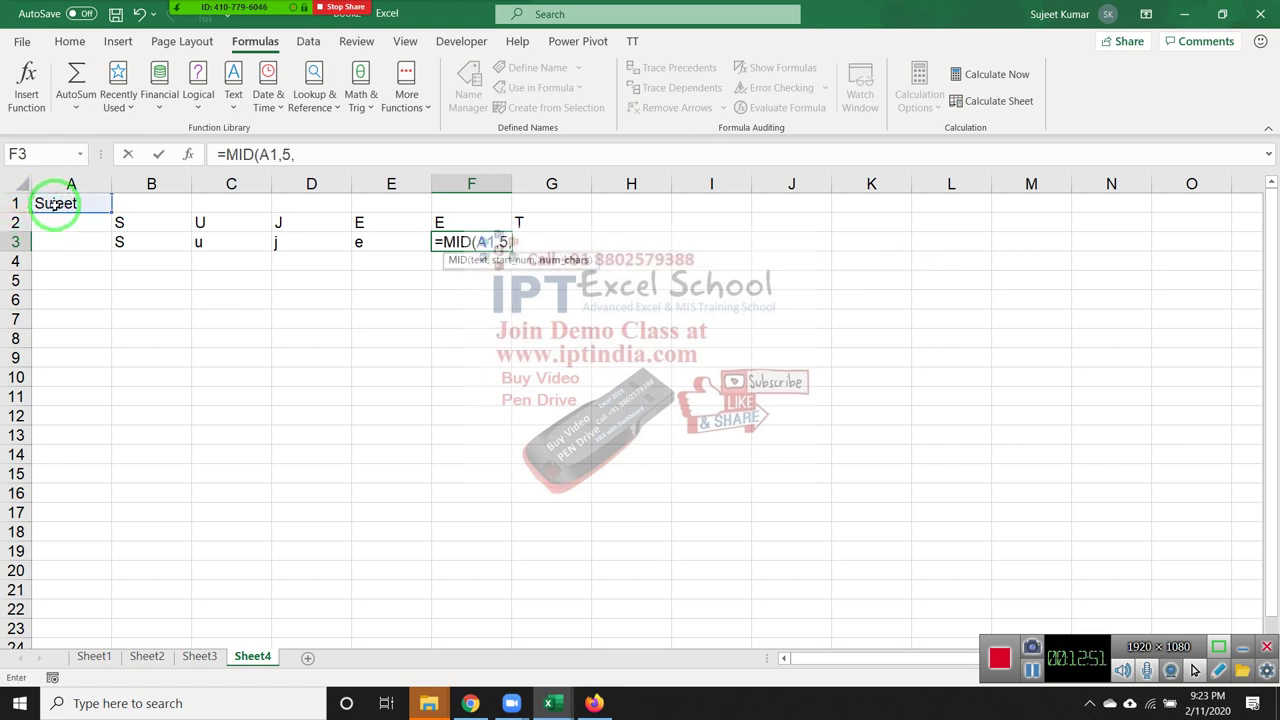
{"action": "type", "text": "1"}
{"action": "key", "text": "Tab"}
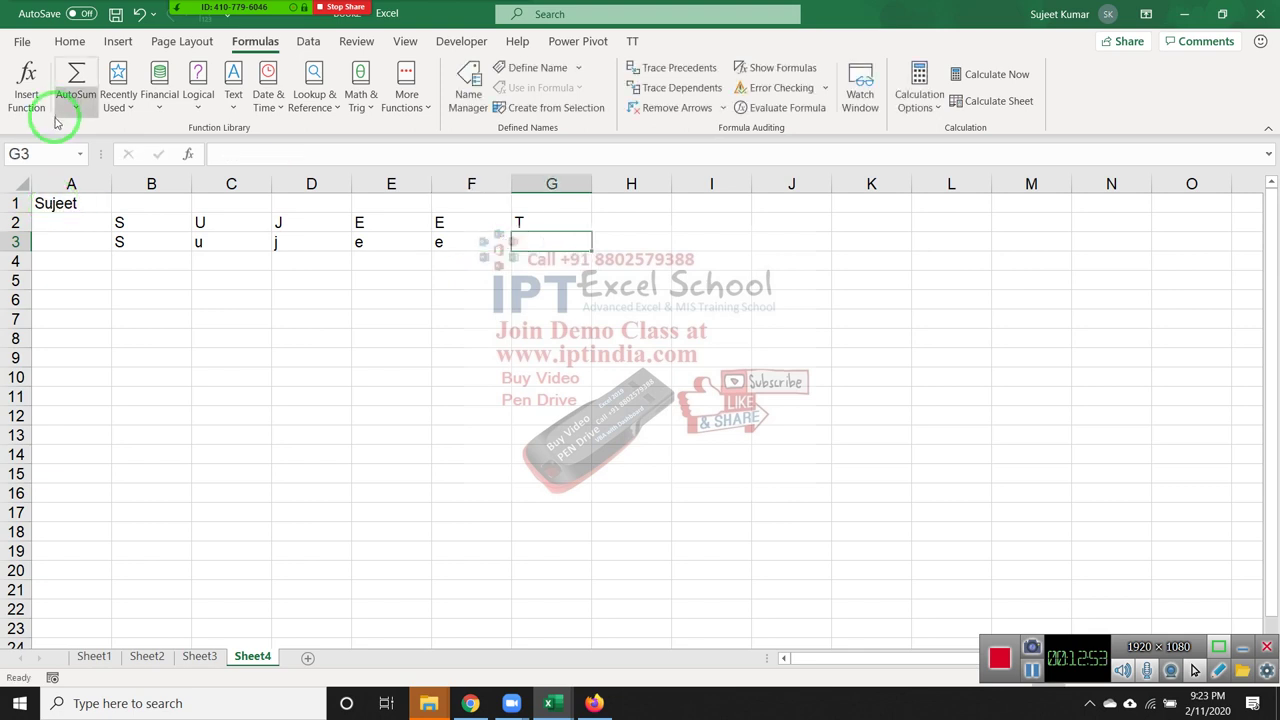
{"action": "type", "text": "=mid("}
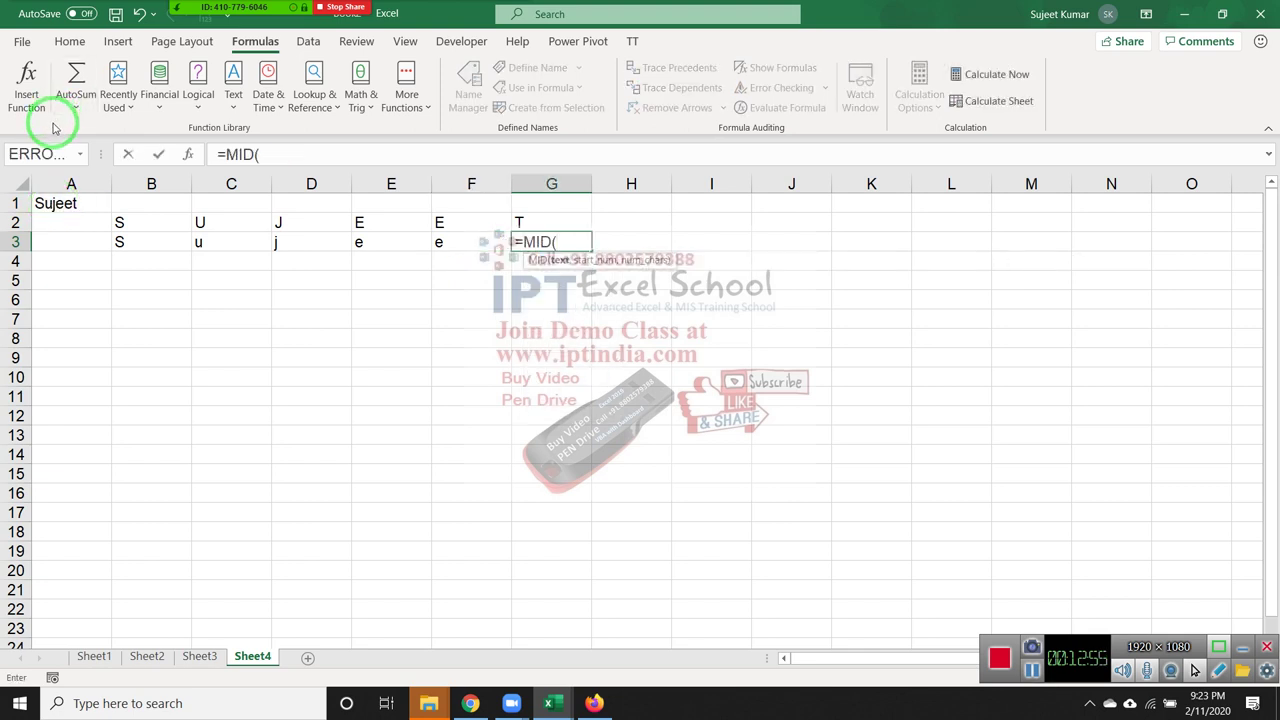
{"action": "left_click", "coordinate": [60, 201]}
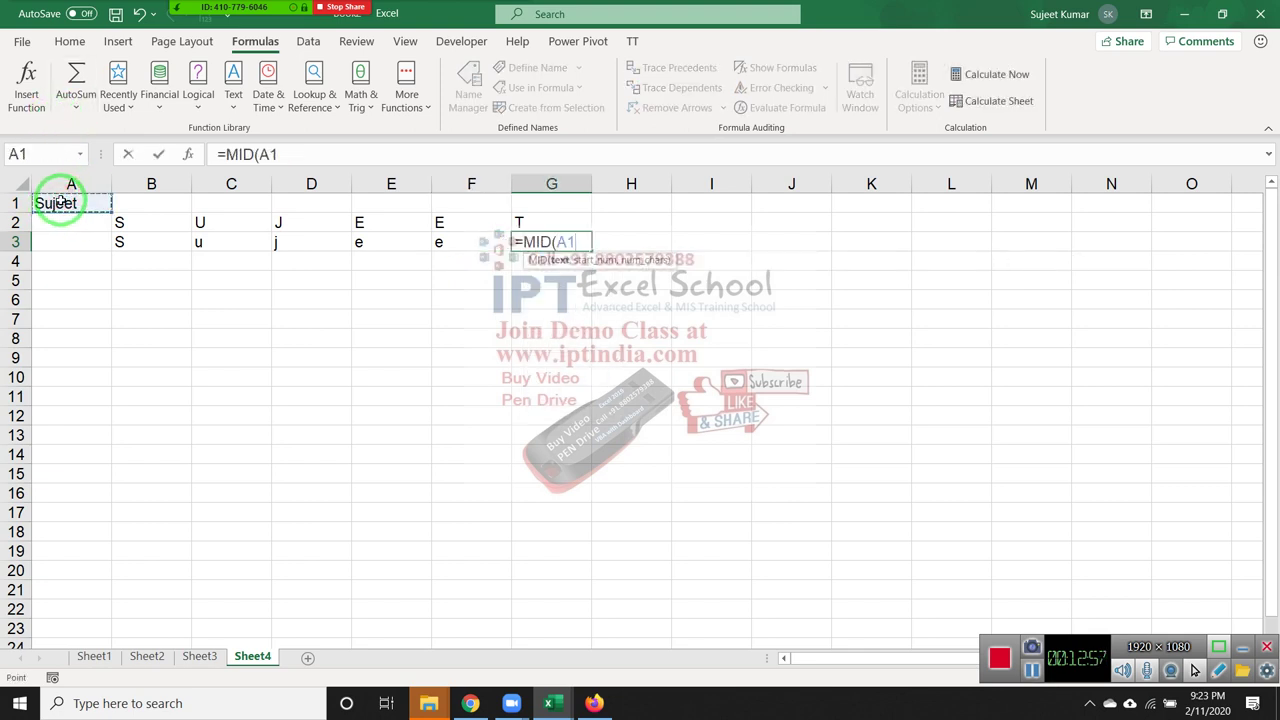
{"action": "type", "text": ",6,"}
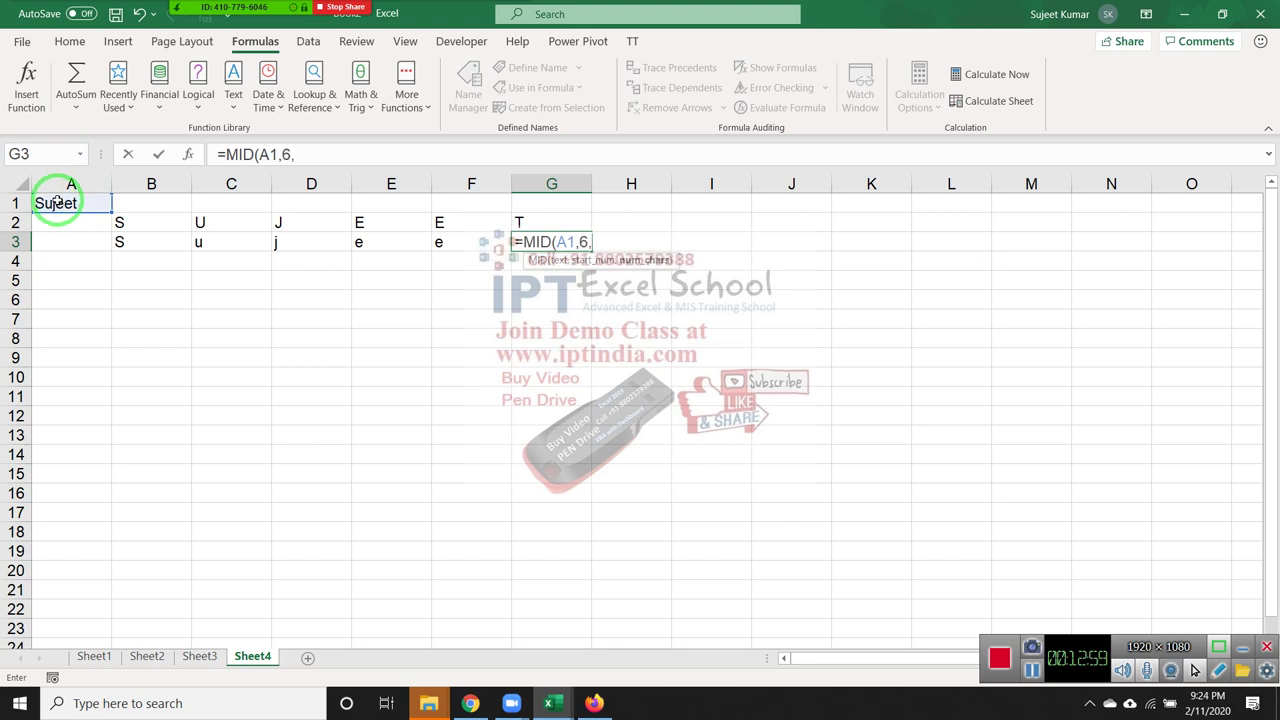
{"action": "type", "text": "1"}
{"action": "key", "text": "Return"}
{"action": "key", "text": "Left"}
{"action": "key", "text": "Up"}
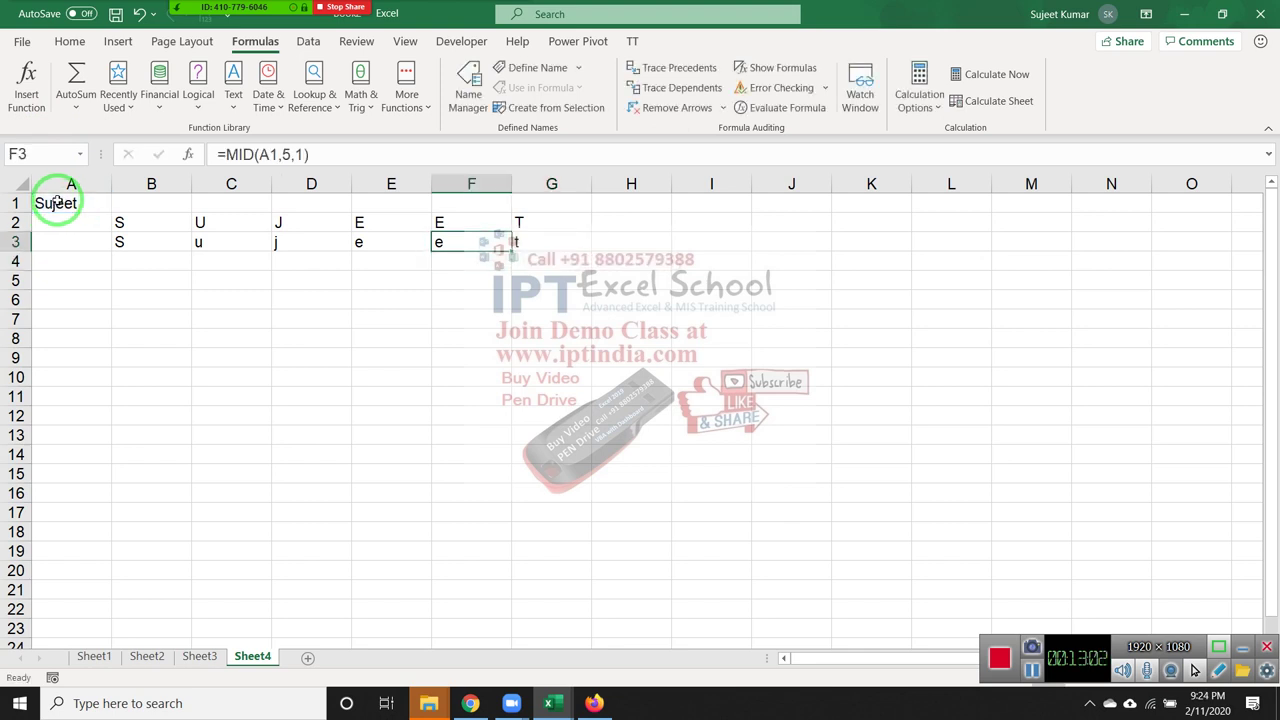
{"action": "key", "text": "Left"}
{"action": "key", "text": "Left"}
{"action": "key", "text": "Left"}
{"action": "key", "text": "Left"}
{"action": "key", "text": "Left"}
{"action": "key", "text": "Right"}
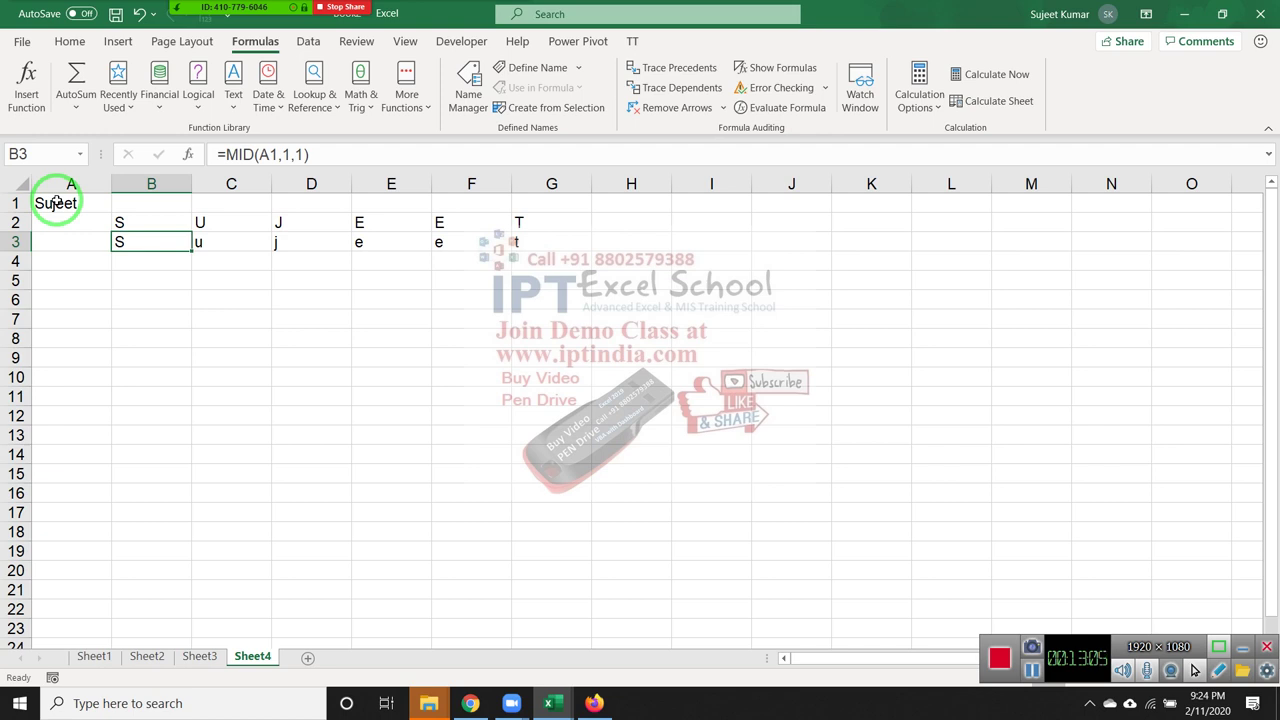
Review the MID formulas in B3:G3, then start selecting row 4 from B4
{"action": "key", "text": "Right"}
{"action": "key", "text": "Right"}
{"action": "key", "text": "Right"}
{"action": "key", "text": "Right"}
{"action": "key", "text": "Right"}
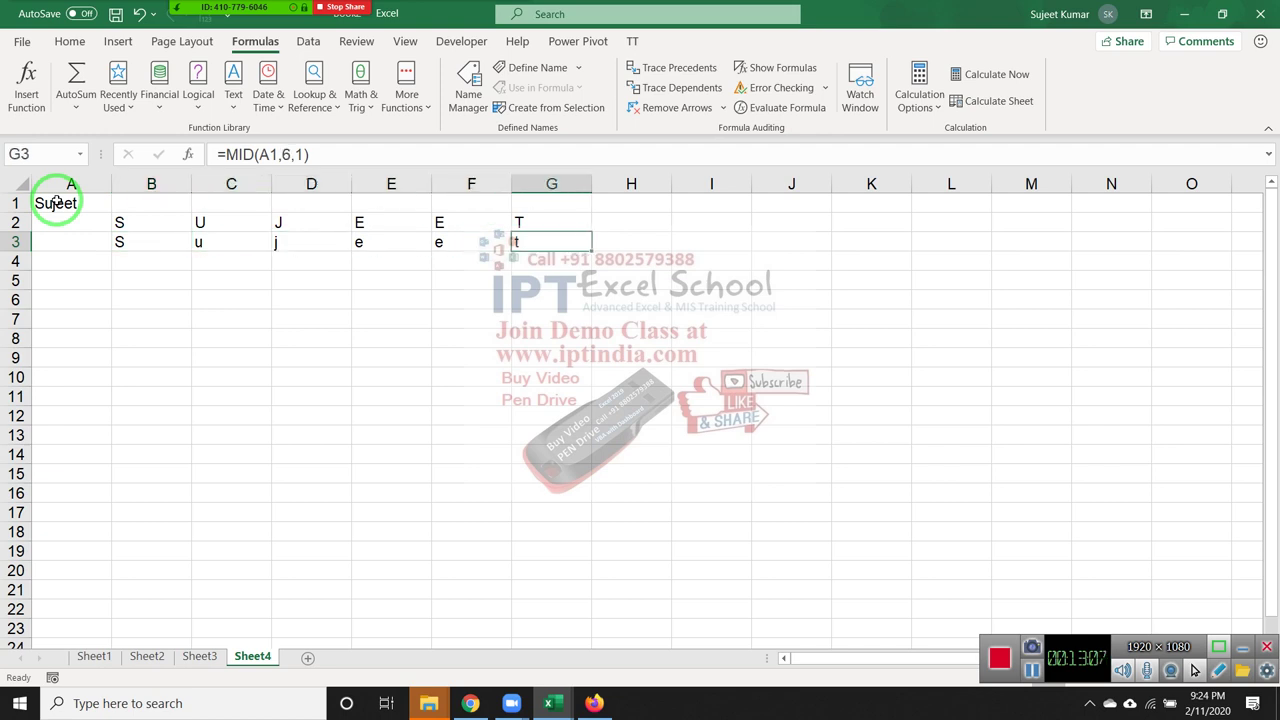
{"action": "key", "text": "Left"}
{"action": "key", "text": "Left"}
{"action": "key", "text": "Left"}
{"action": "key", "text": "Left"}
{"action": "key", "text": "Left"}
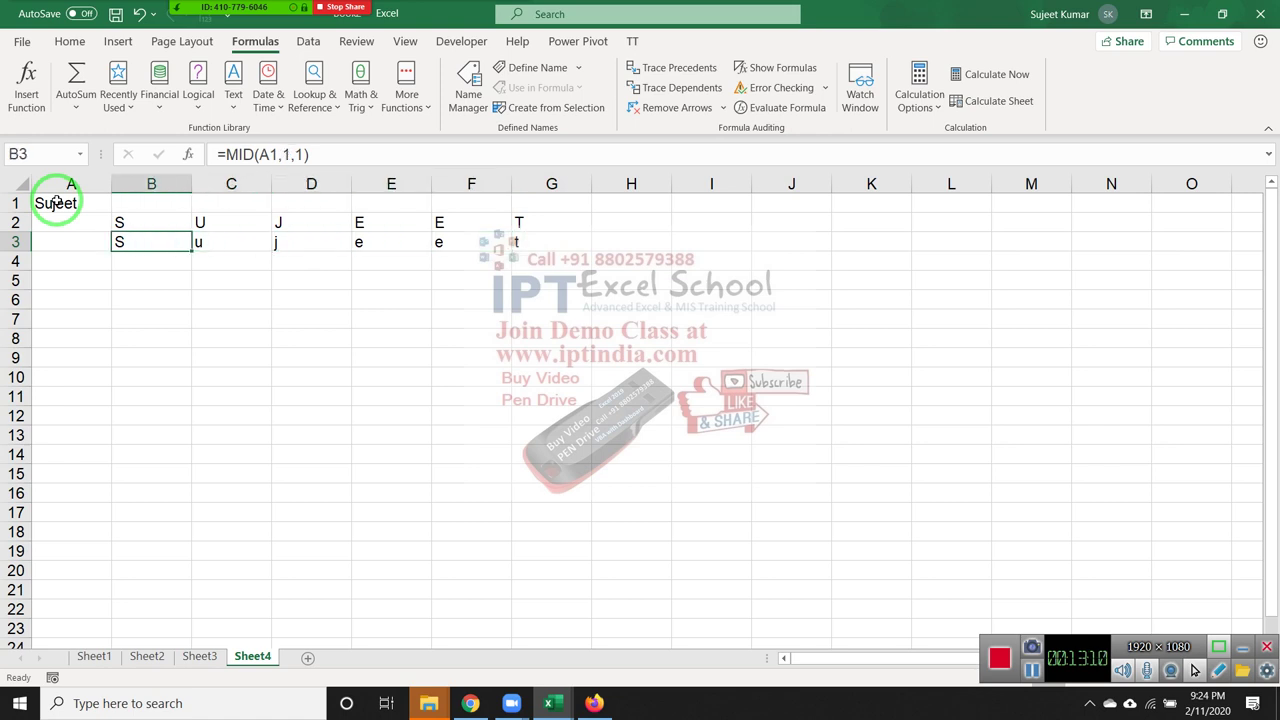
{"action": "key", "text": "Down"}
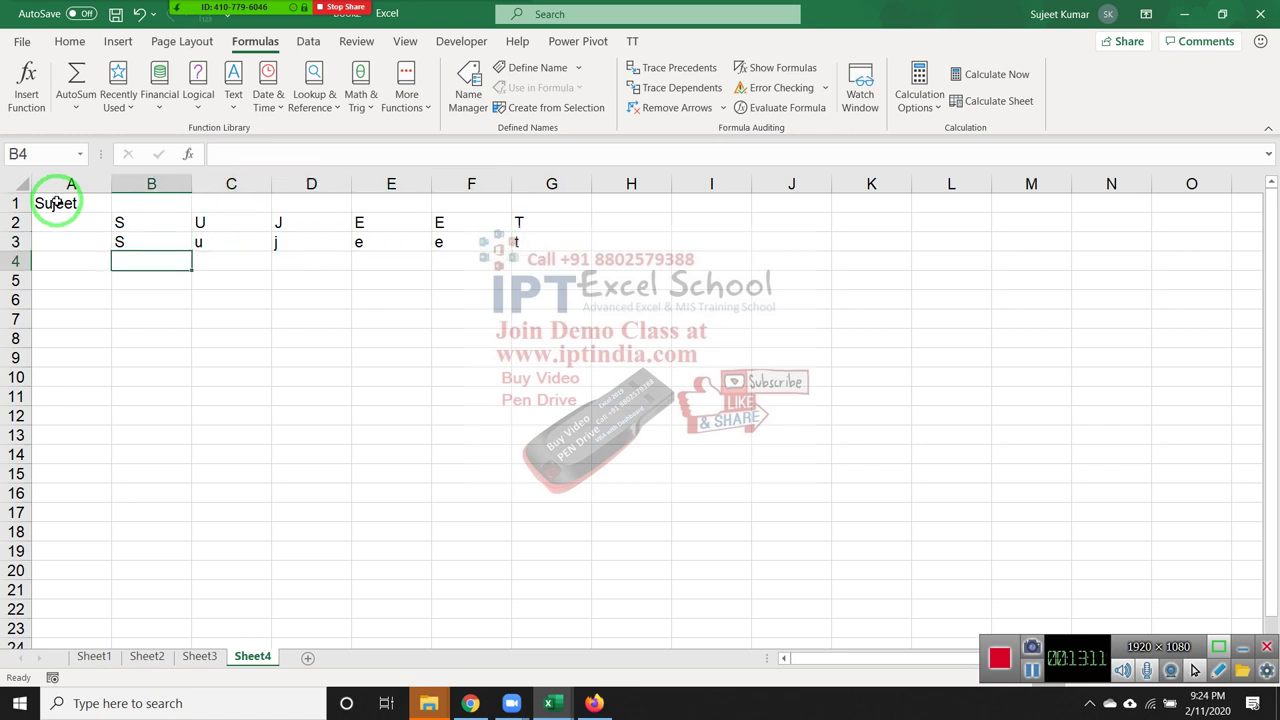
{"action": "key", "text": "shift+Right"}
{"action": "key", "text": "shift+Right"}
{"action": "key", "text": "shift+Right"}
{"action": "key", "text": "shift+Right"}
{"action": "key", "text": "shift+Right"}
Enter =MID(A1,{1,2,3,4,5,6},1) as one array formula in B4:G4 and compare with row 3
{"action": "key", "text": "F2"}
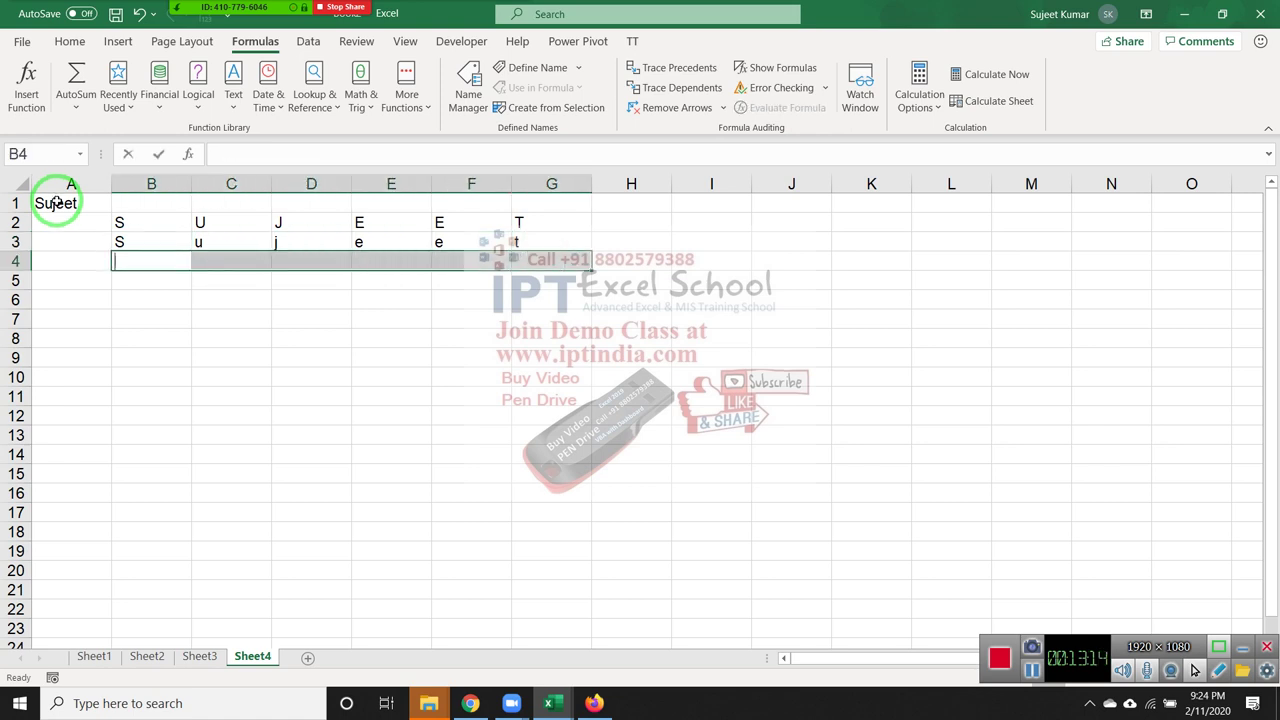
{"action": "type", "text": "=mid"}
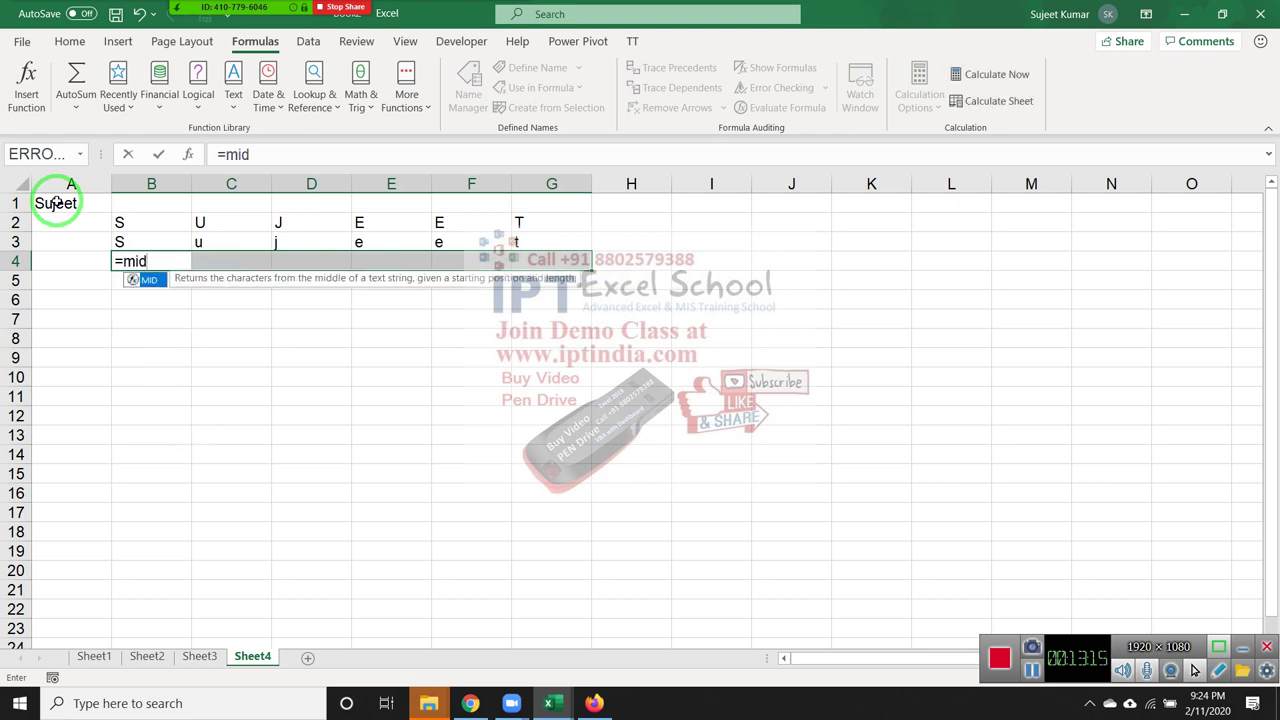
{"action": "key", "text": "Tab"}
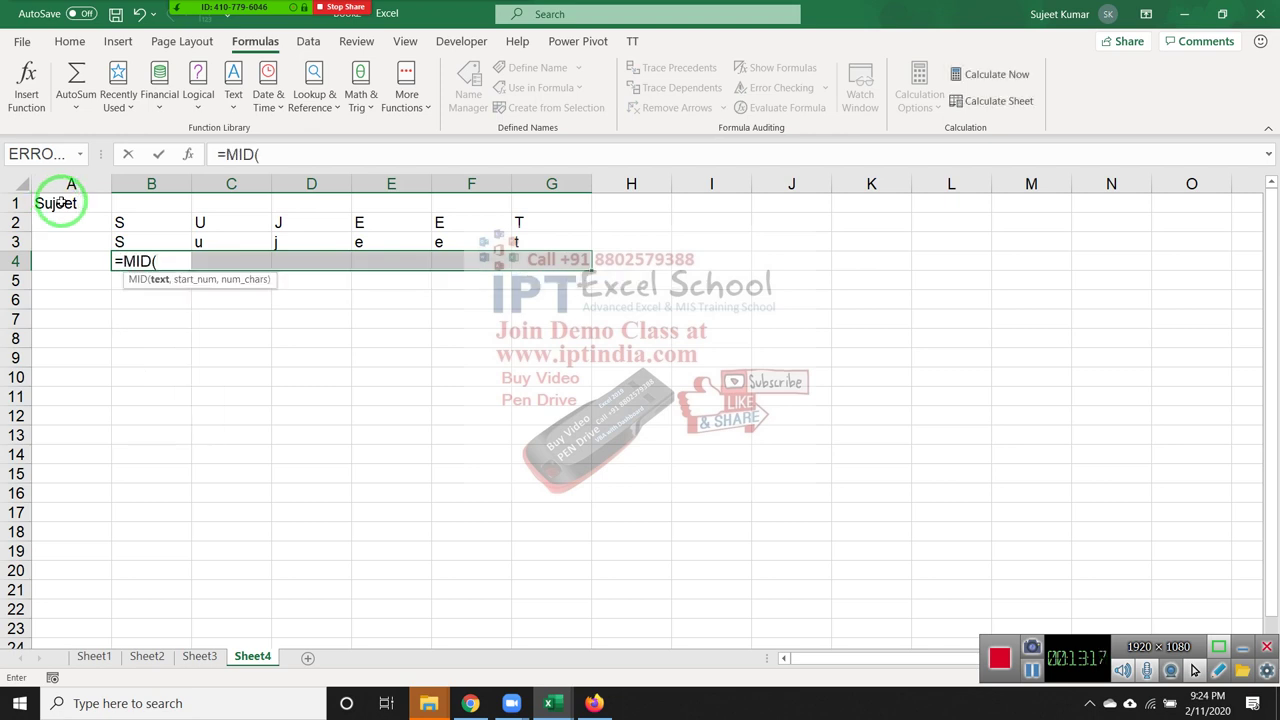
{"action": "left_click", "coordinate": [62, 200]}
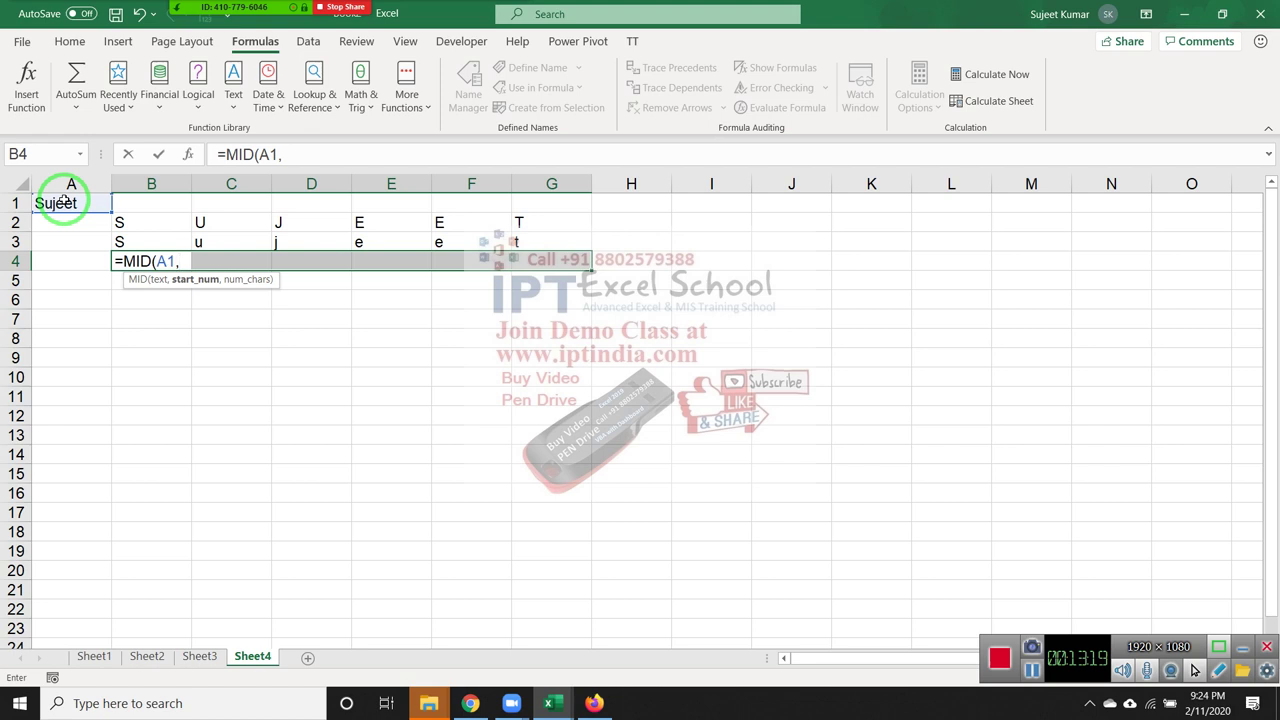
{"action": "type", "text": "1,2,3,4,5,6"}
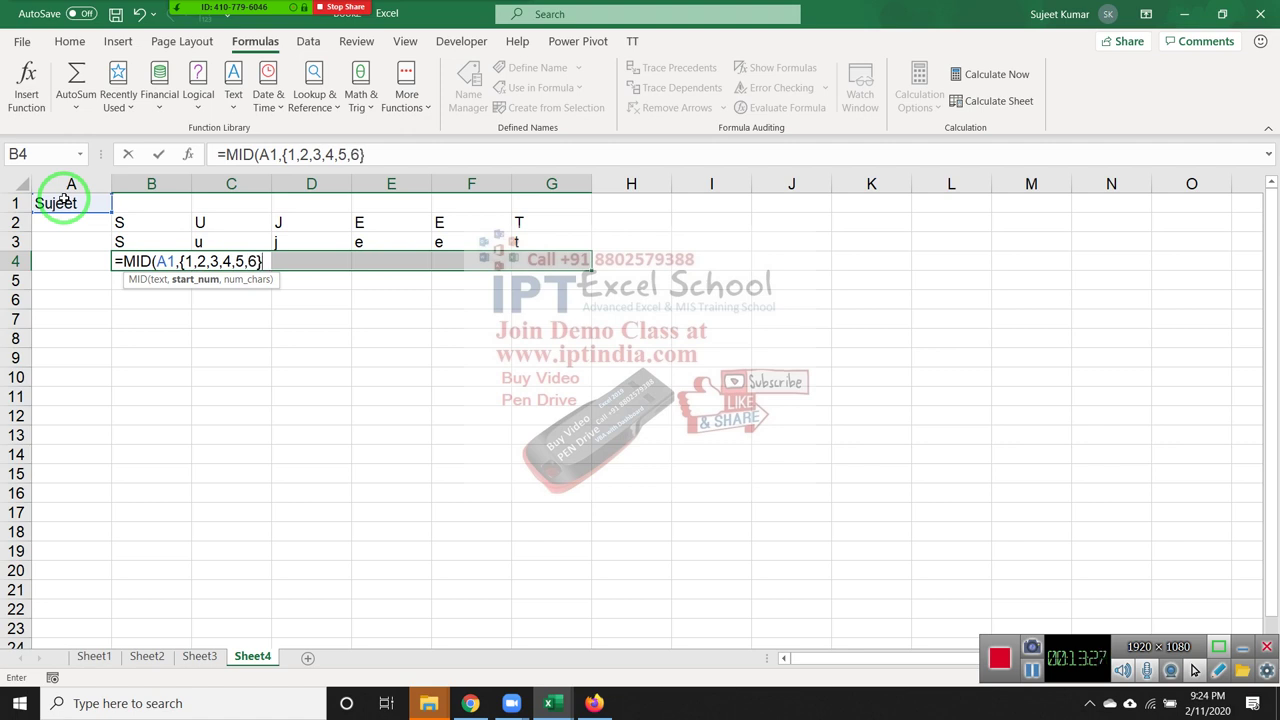
{"action": "type", "text": ",1"}
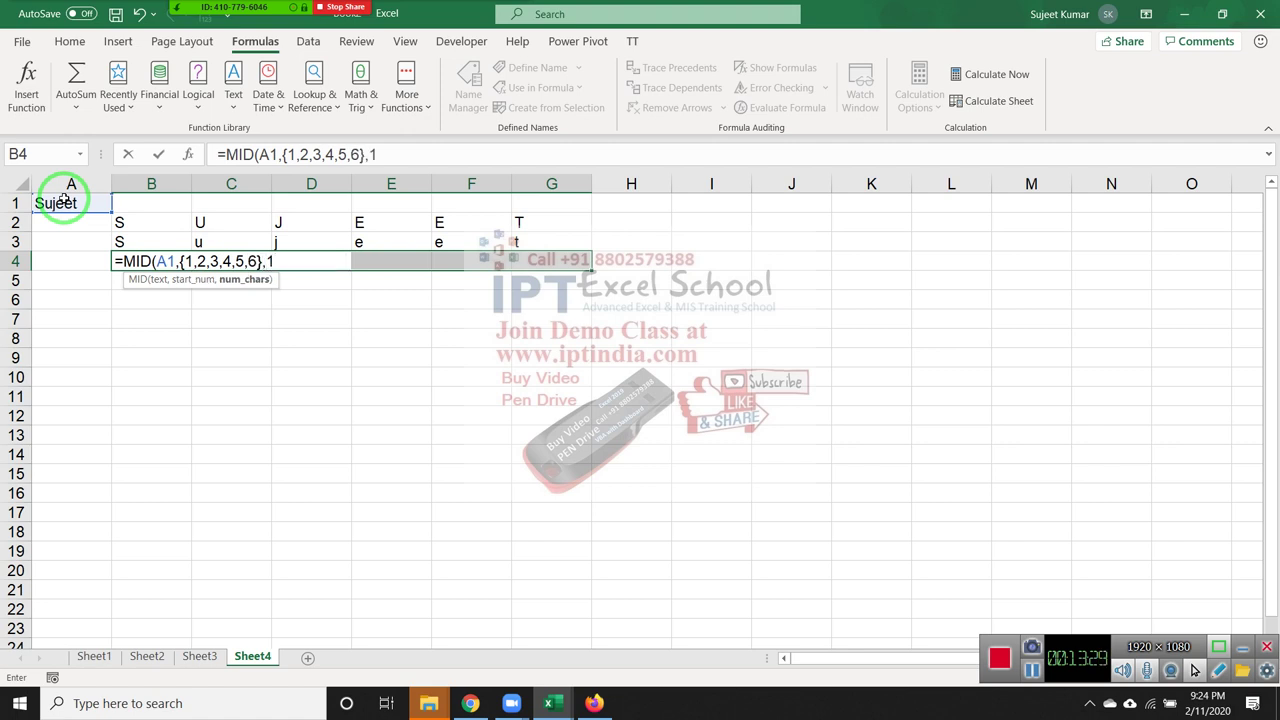
{"action": "type", "text": ")"}
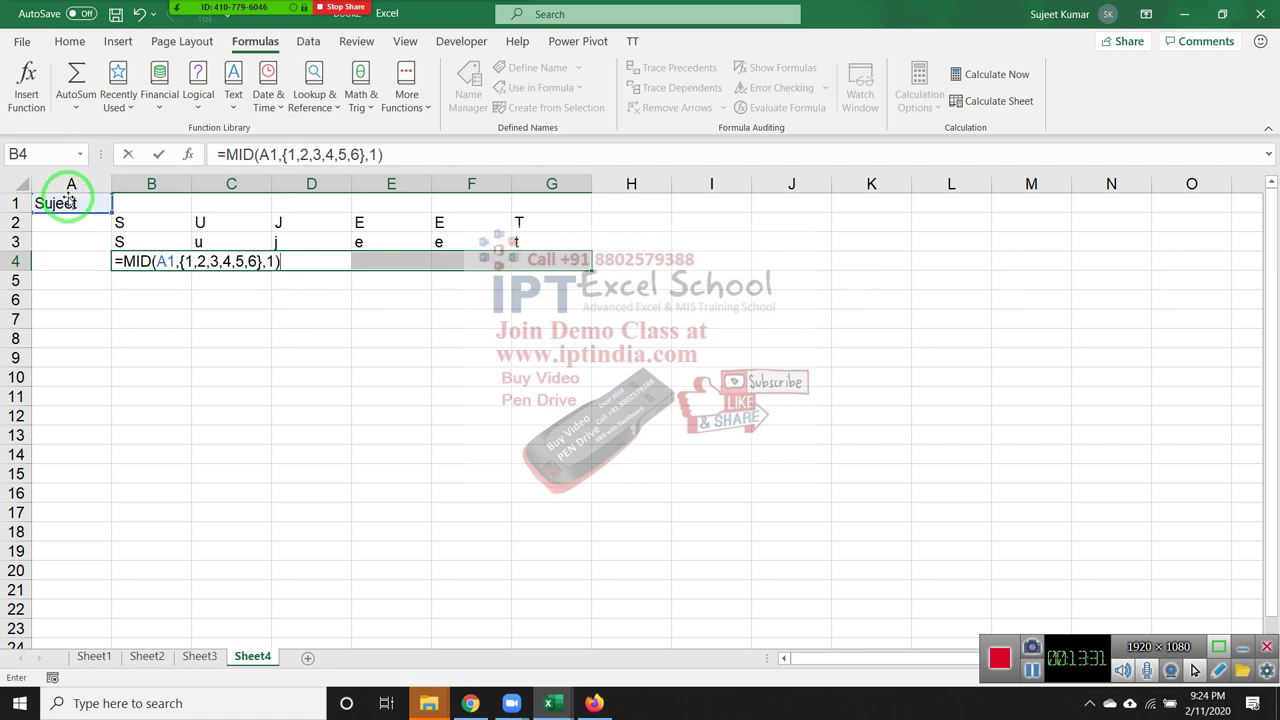
{"action": "key", "text": "ctrl+shift+Return"}
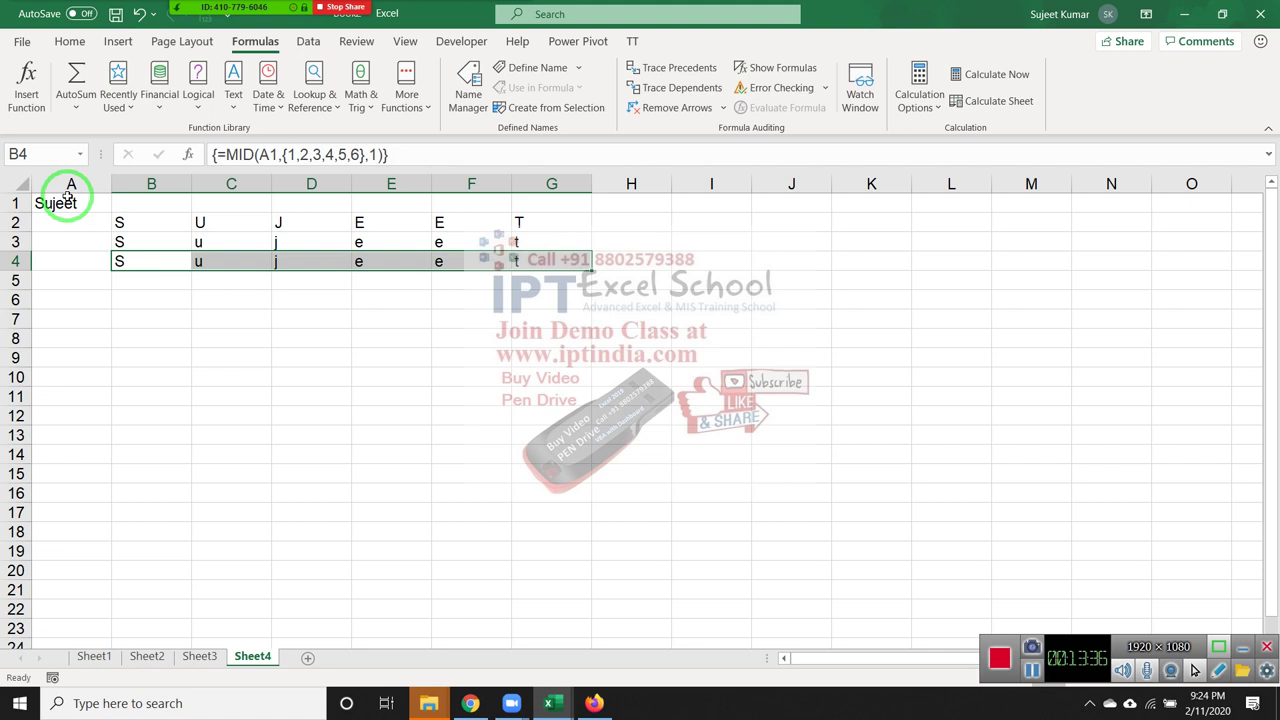
{"action": "key", "text": "Up"}
{"action": "key", "text": "shift+Right"}
{"action": "key", "text": "shift+Right"}
{"action": "key", "text": "shift+Right"}
{"action": "key", "text": "shift+Right"}
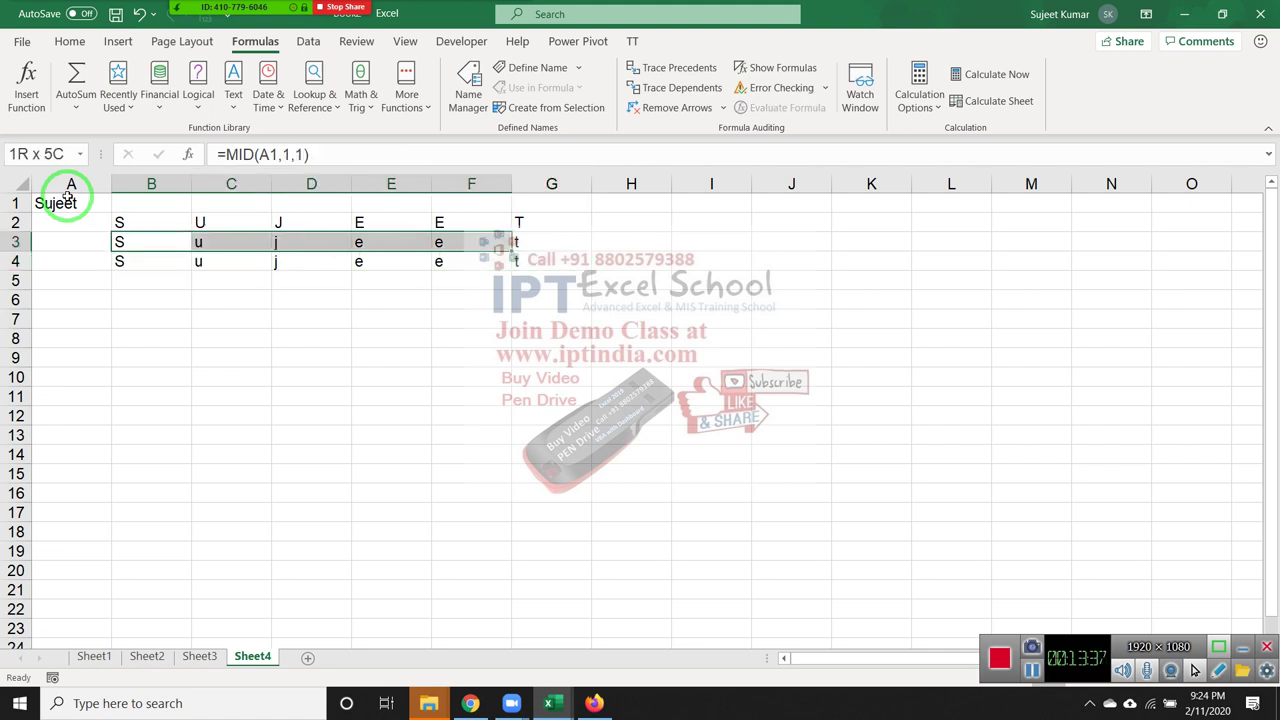
{"action": "key", "text": "Down"}
{"action": "key", "text": "shift+Right"}
{"action": "key", "text": "shift+Right"}
{"action": "key", "text": "shift+Right"}
{"action": "key", "text": "shift+Right"}
{"action": "key", "text": "shift+Right"}
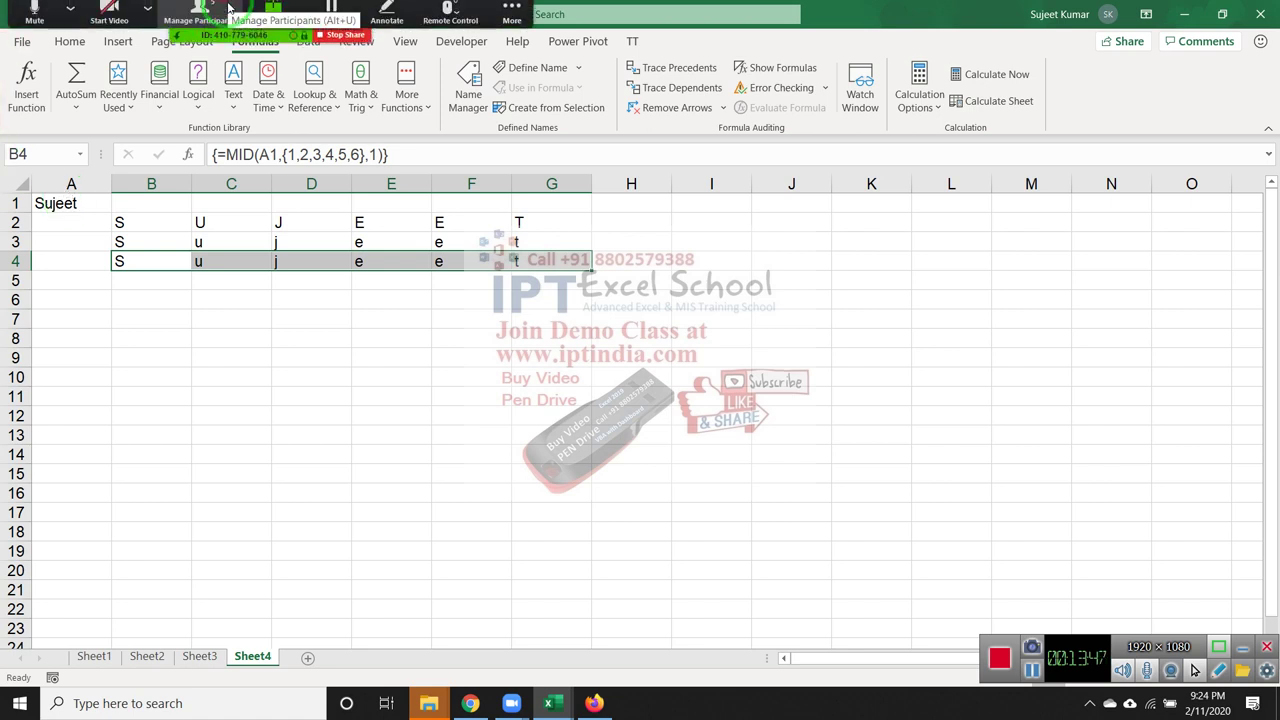
Open the meeting participant list, review B4's array formula across B4:G4, then go to Sheet3's {1,2,3,4,5} array
{"action": "left_click", "coordinate": [222, 27]}
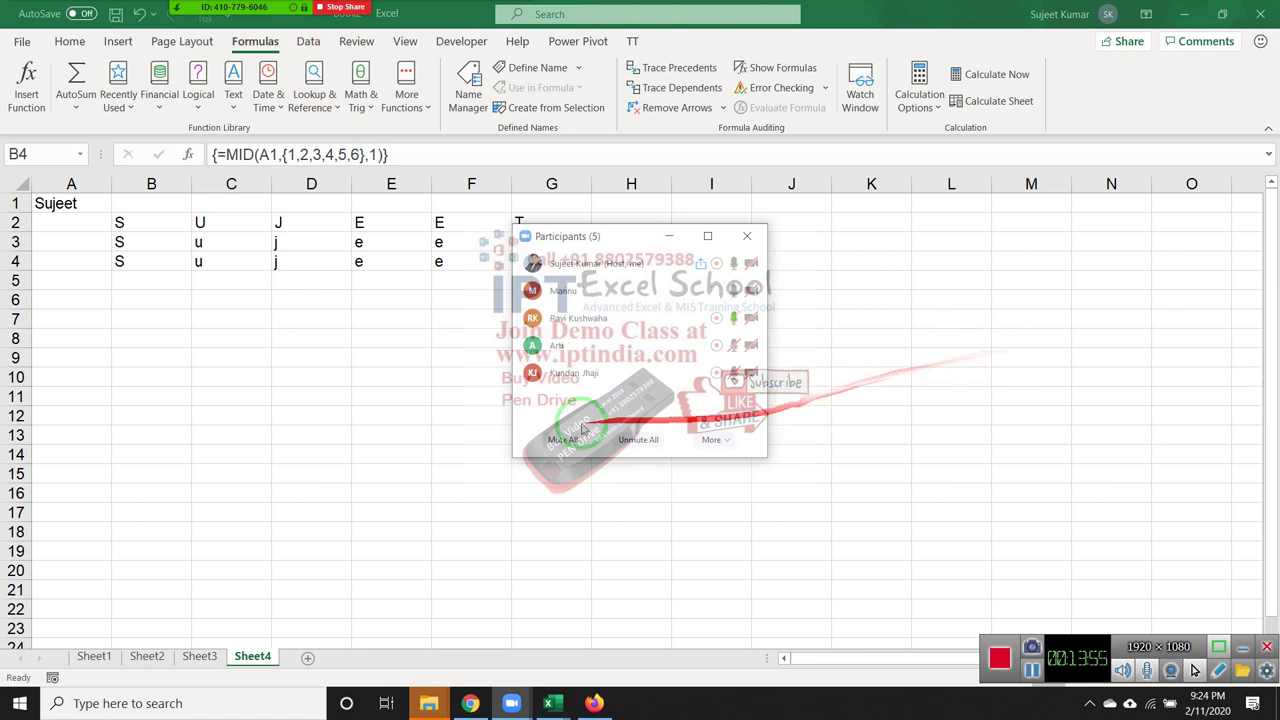
{"action": "key", "text": "ctrl+shift+Right"}
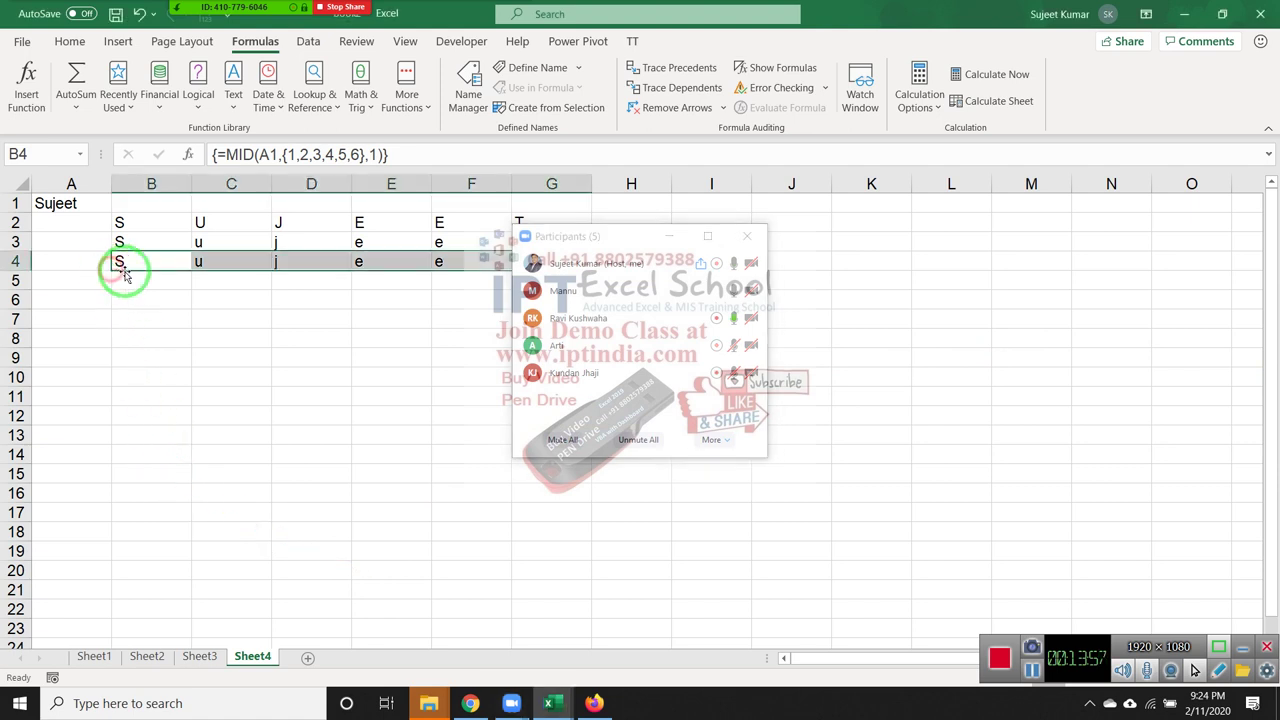
{"action": "left_click", "coordinate": [168, 274]}
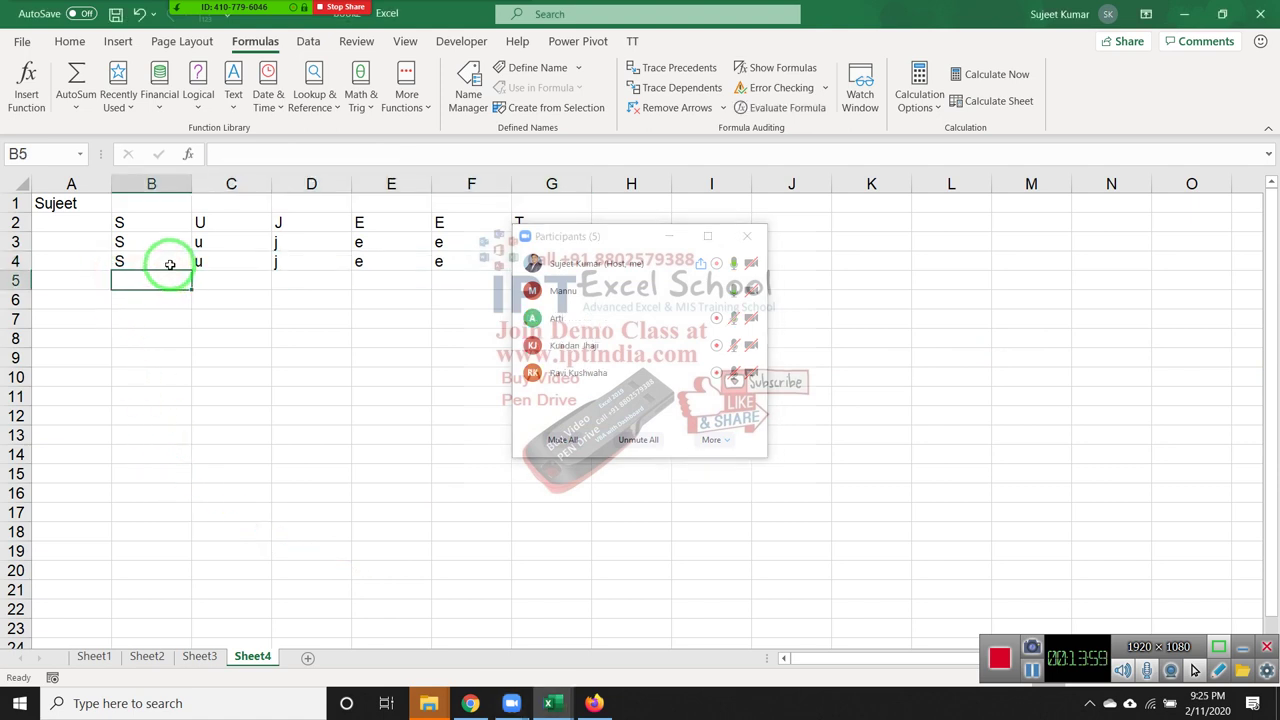
{"action": "left_click", "coordinate": [170, 264]}
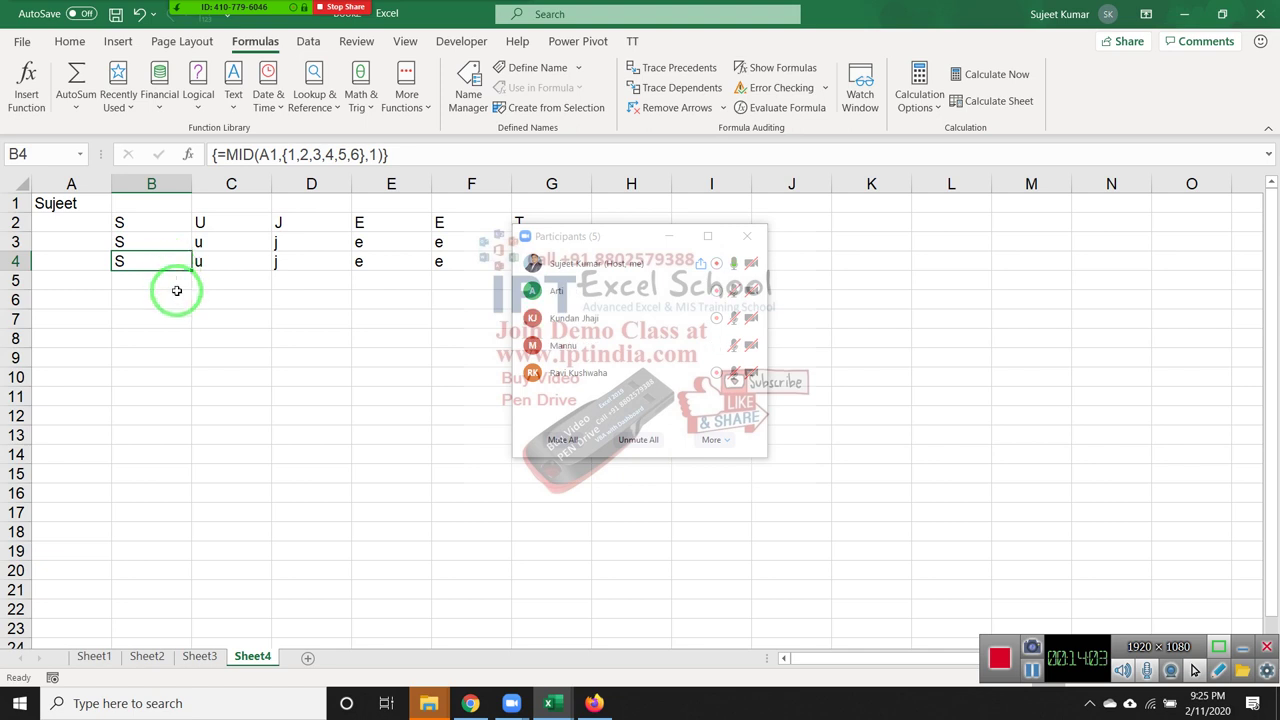
{"action": "left_click", "coordinate": [205, 656]}
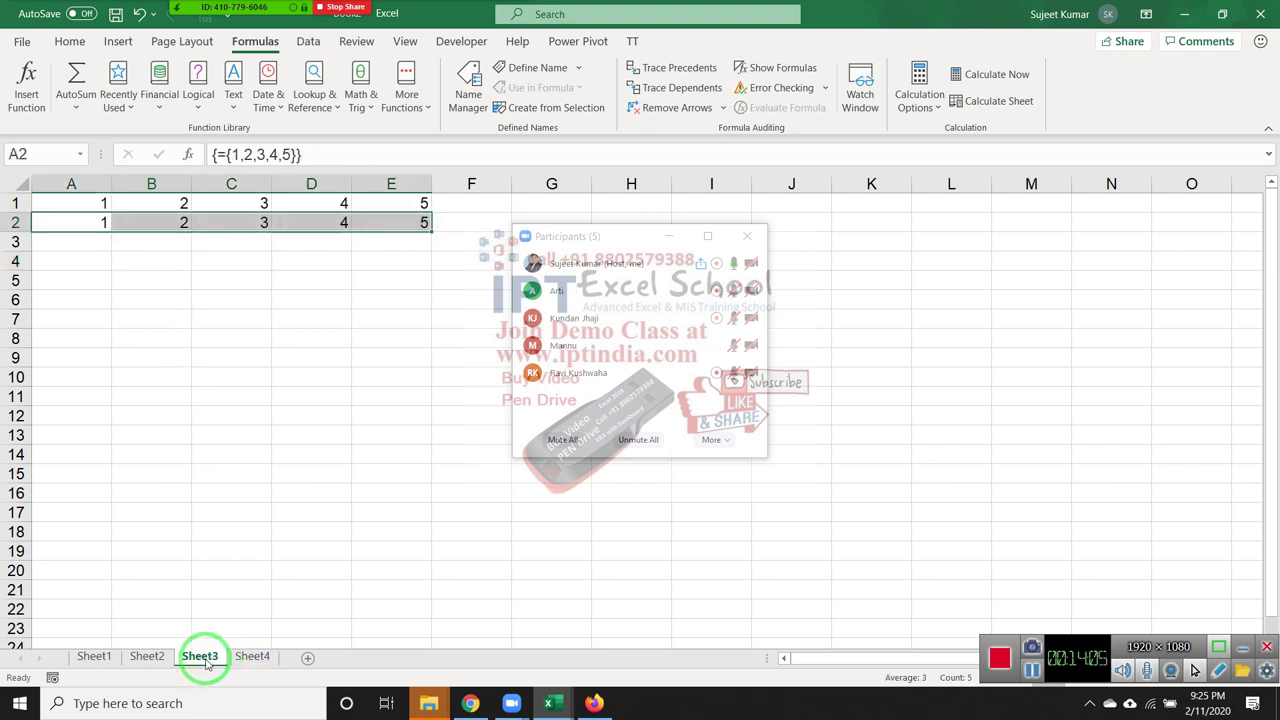
Pass through Sheet2 and return to Sheet1, where E3's SUM array formula gives 252.24
{"action": "left_click", "coordinate": [148, 656]}
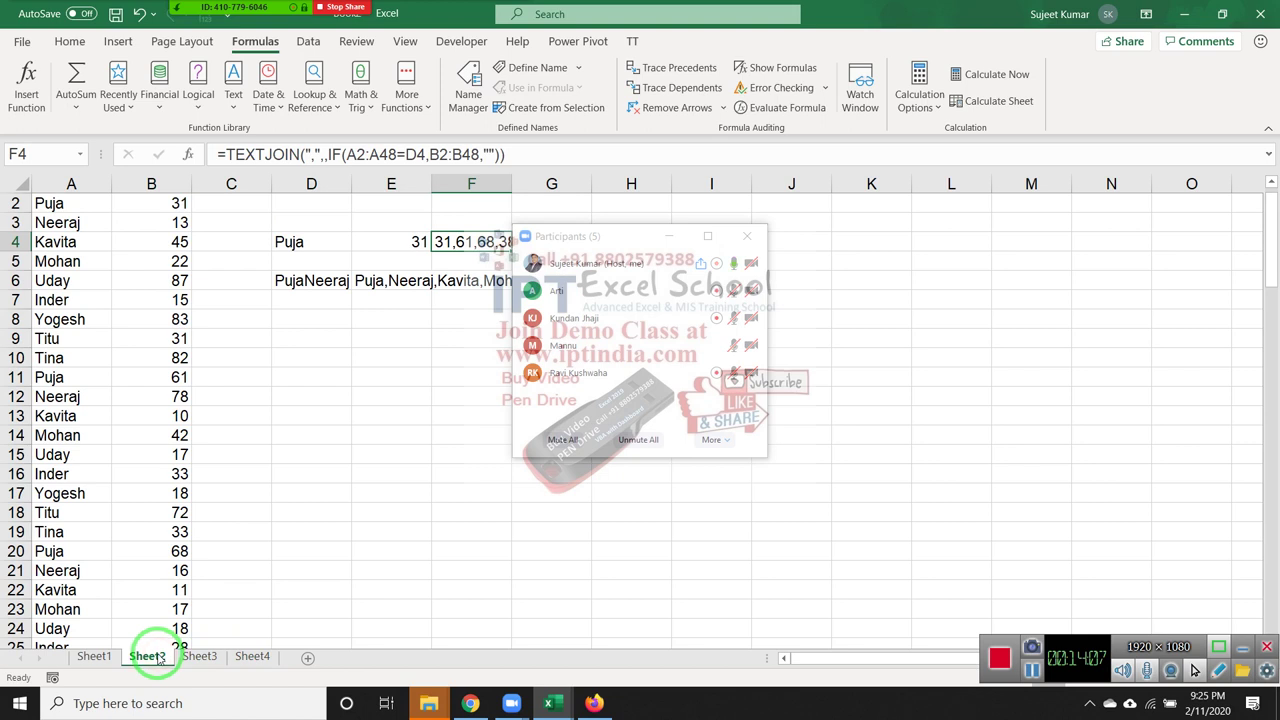
{"action": "left_click", "coordinate": [108, 660]}
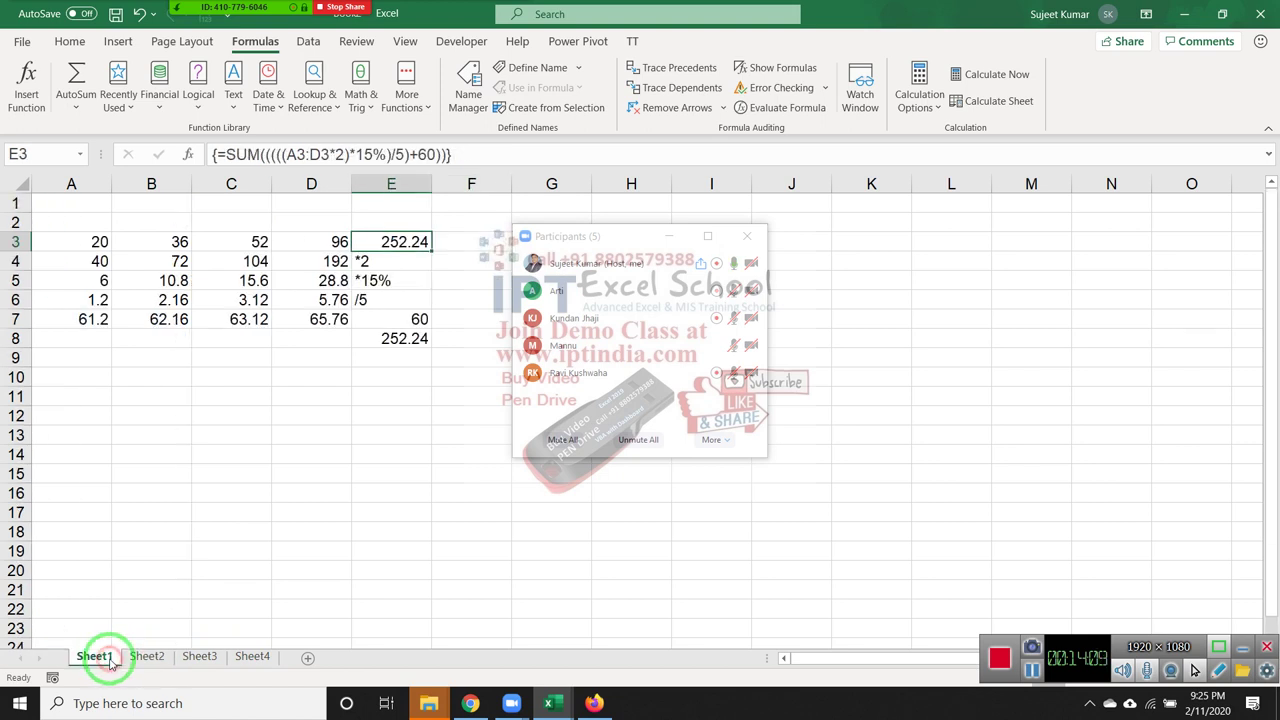
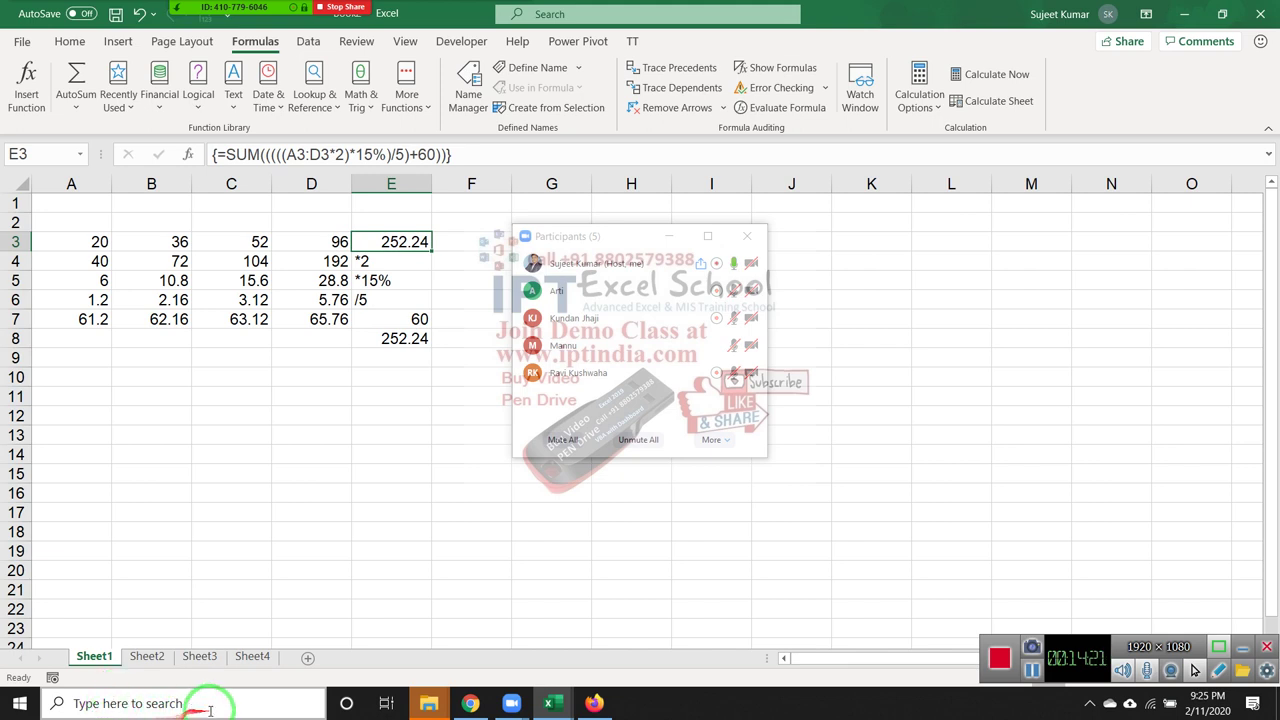
Add Sheet5 and fill nine names, Puja through Tina, into A1:A9
{"action": "left_click", "coordinate": [147, 658]}
{"action": "left_click", "coordinate": [199, 657]}
{"action": "left_click", "coordinate": [252, 657]}
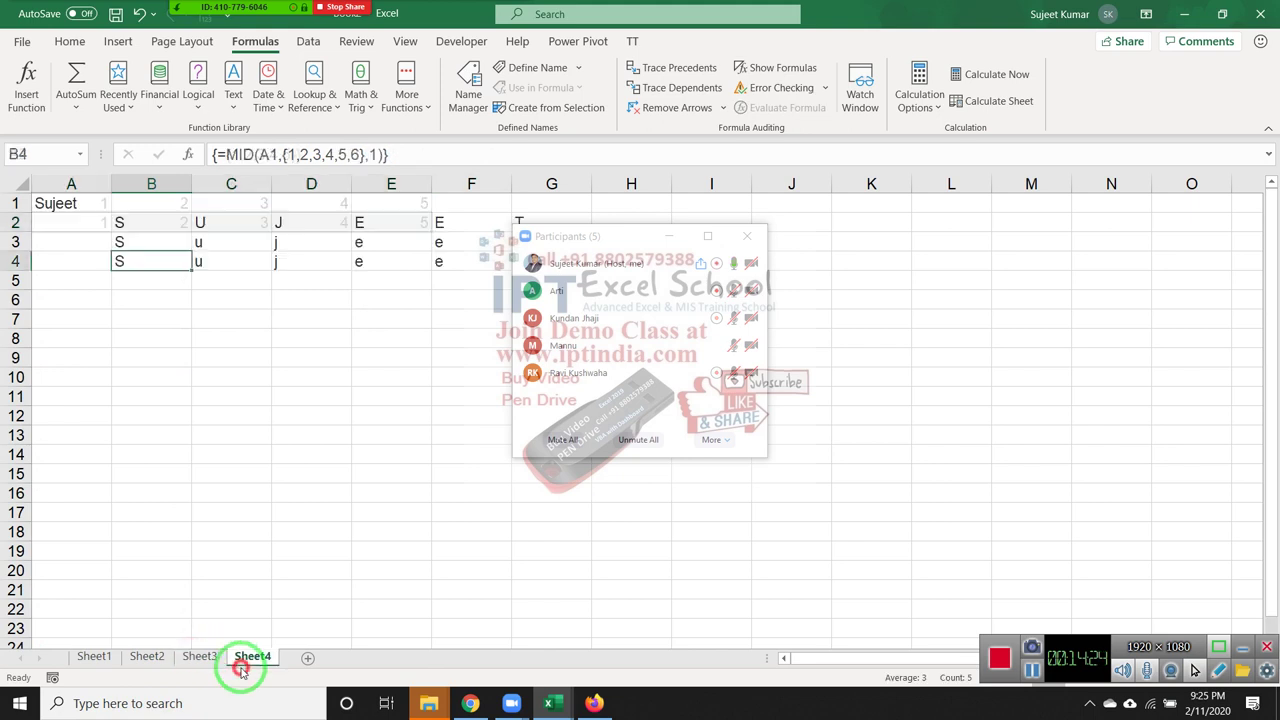
{"action": "left_click", "coordinate": [307, 657]}
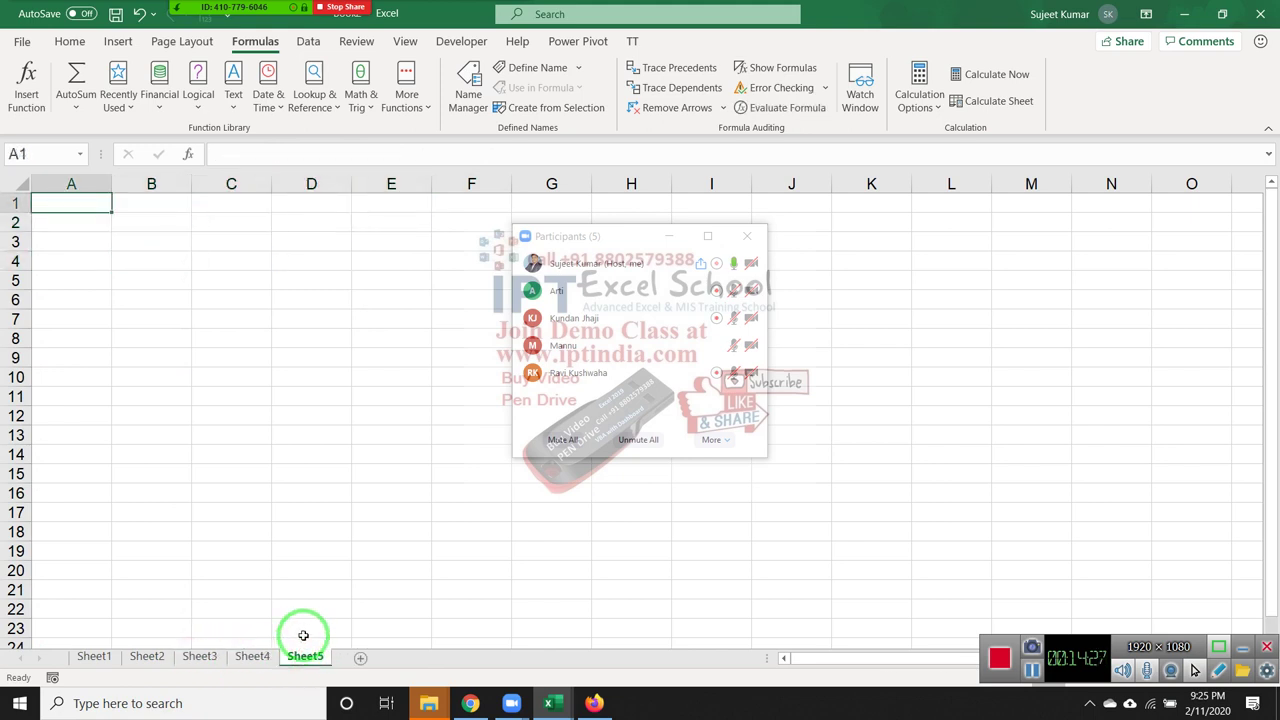
{"action": "type", "text": "Puja"}
{"action": "key", "text": "Return"}
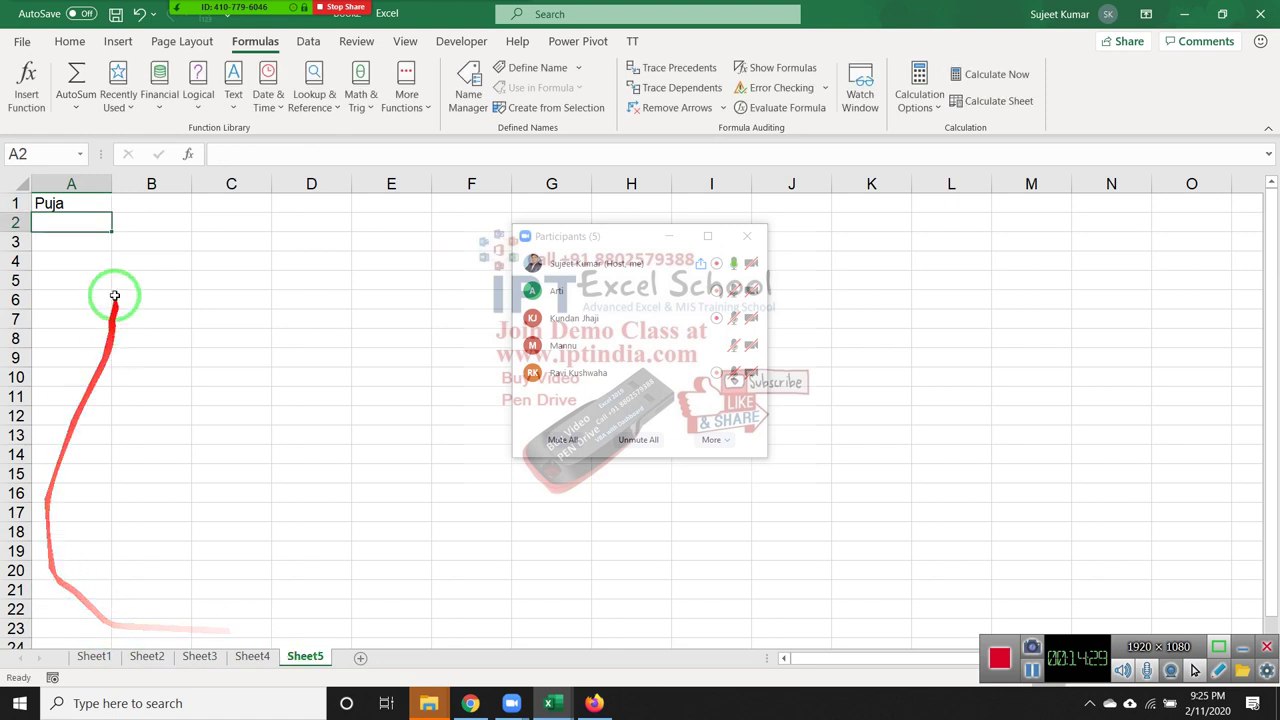
{"action": "left_click", "coordinate": [100, 209]}
{"action": "left_click_drag", "start_coordinate": [110, 212], "coordinate": [110, 368]}
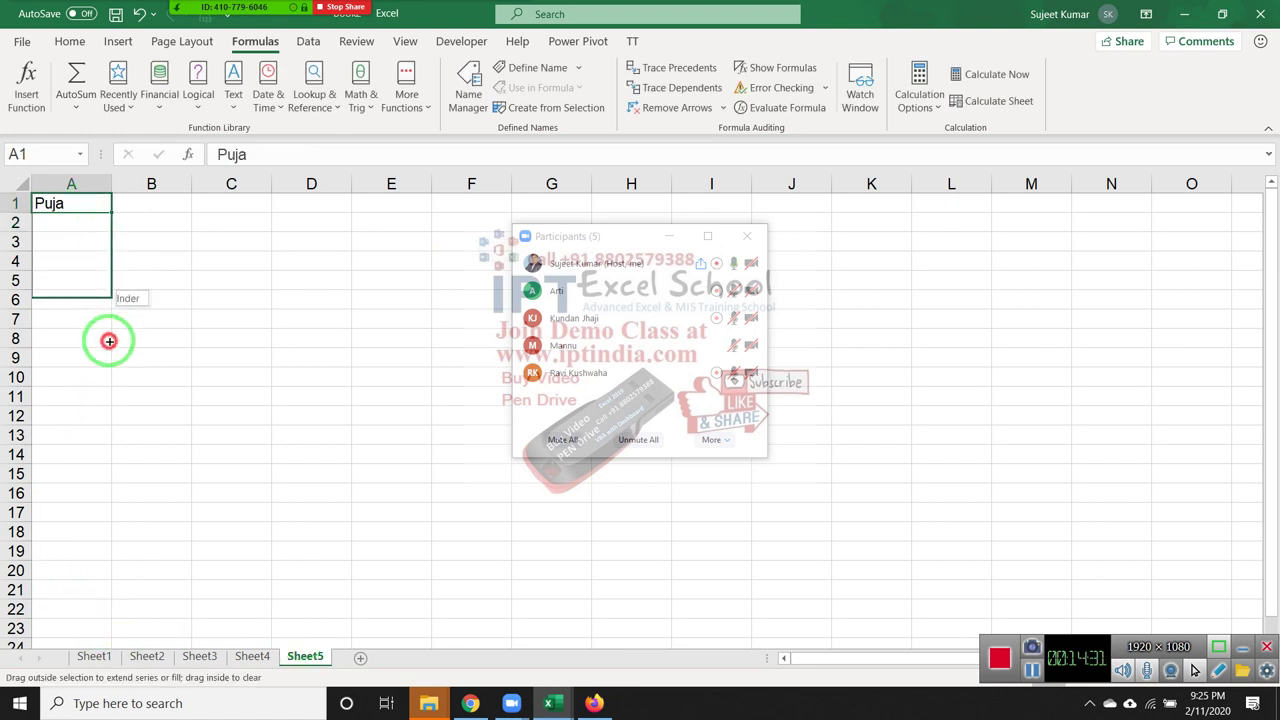
Copy the A1:A9 name list into D1:D9 and highlight the A1:D9 block
{"action": "key", "text": "ctrl+c"}
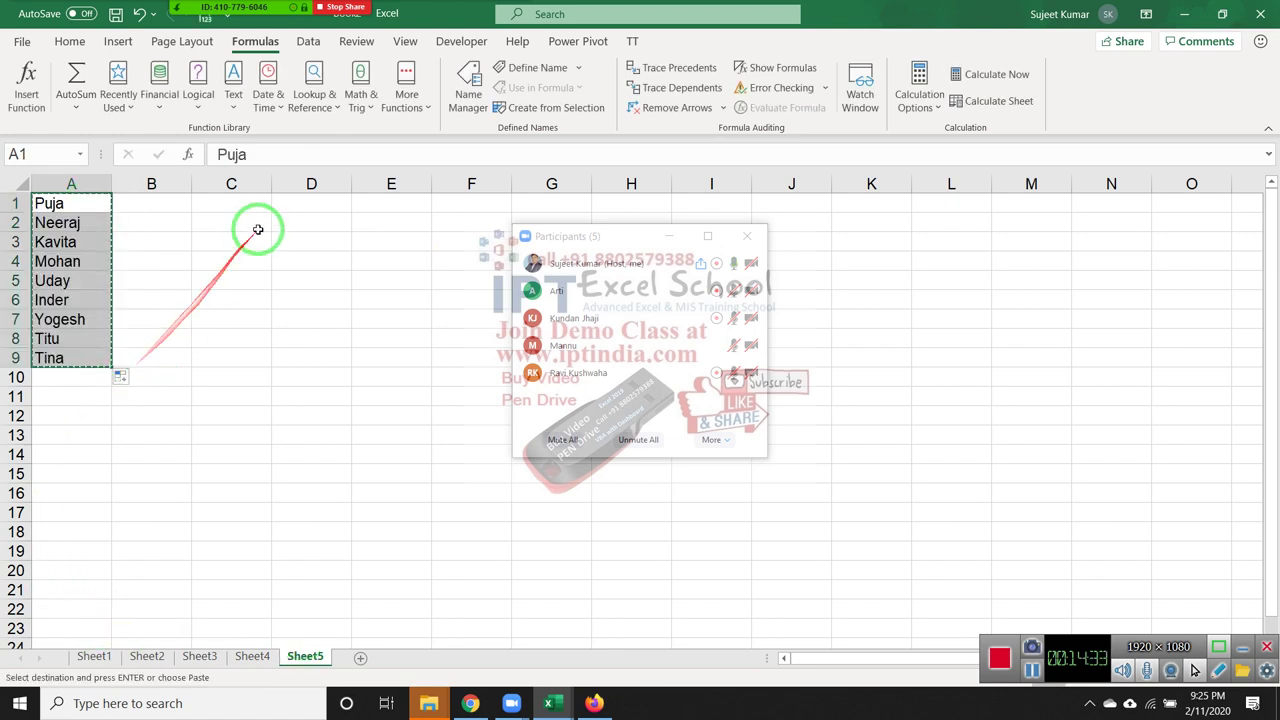
{"action": "left_click", "coordinate": [284, 199]}
{"action": "key", "text": "Return"}
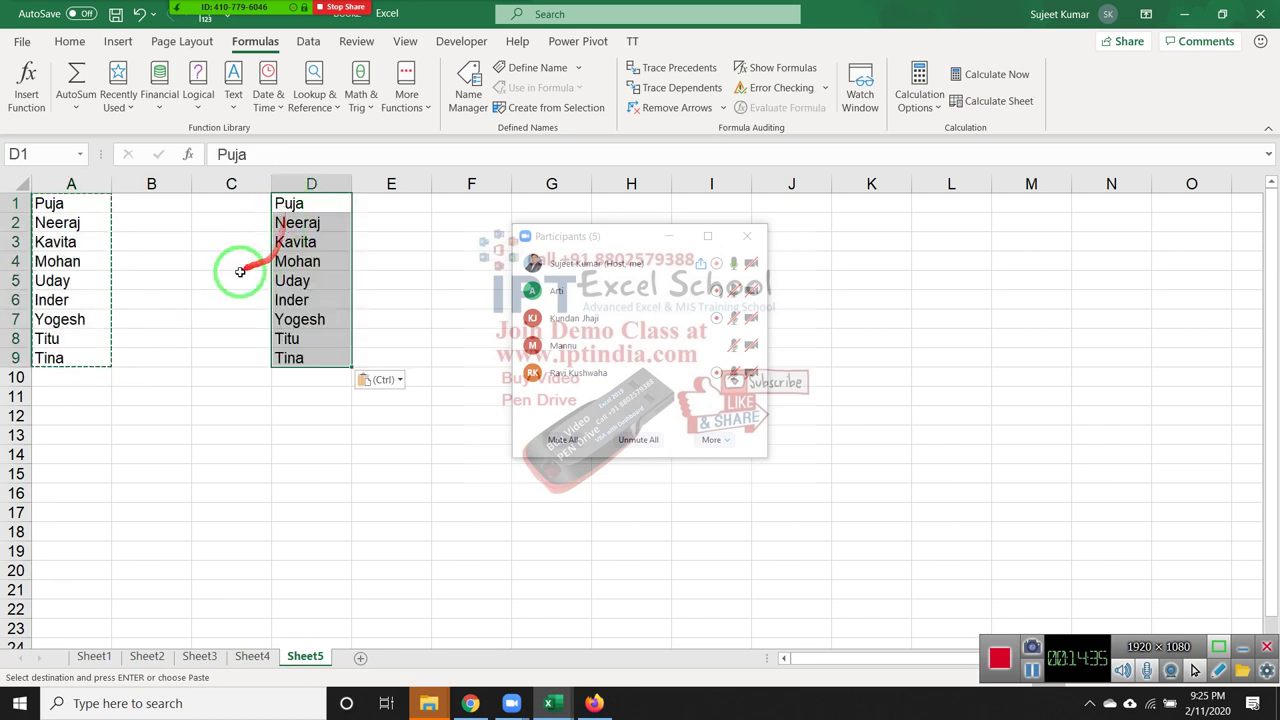
{"action": "left_click", "coordinate": [65, 201]}
{"action": "left_click_drag", "start_coordinate": [65, 201], "coordinate": [295, 360]}
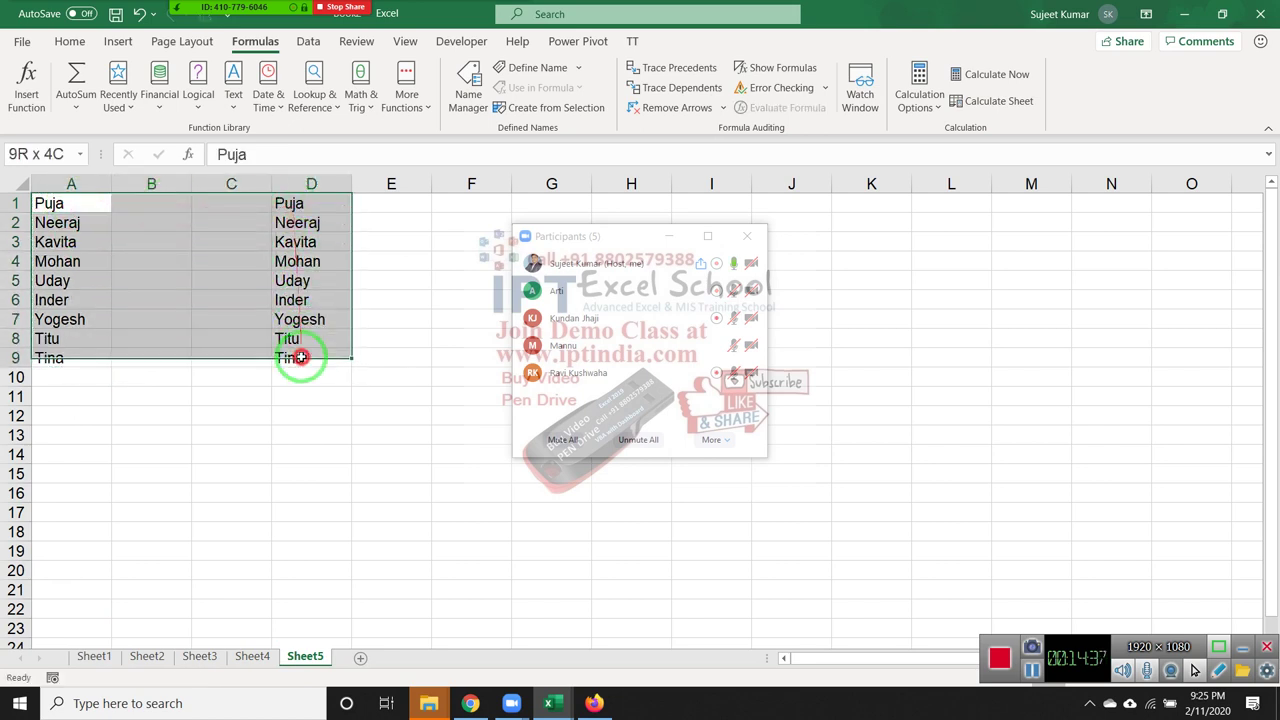
{"action": "left_click", "coordinate": [173, 407]}
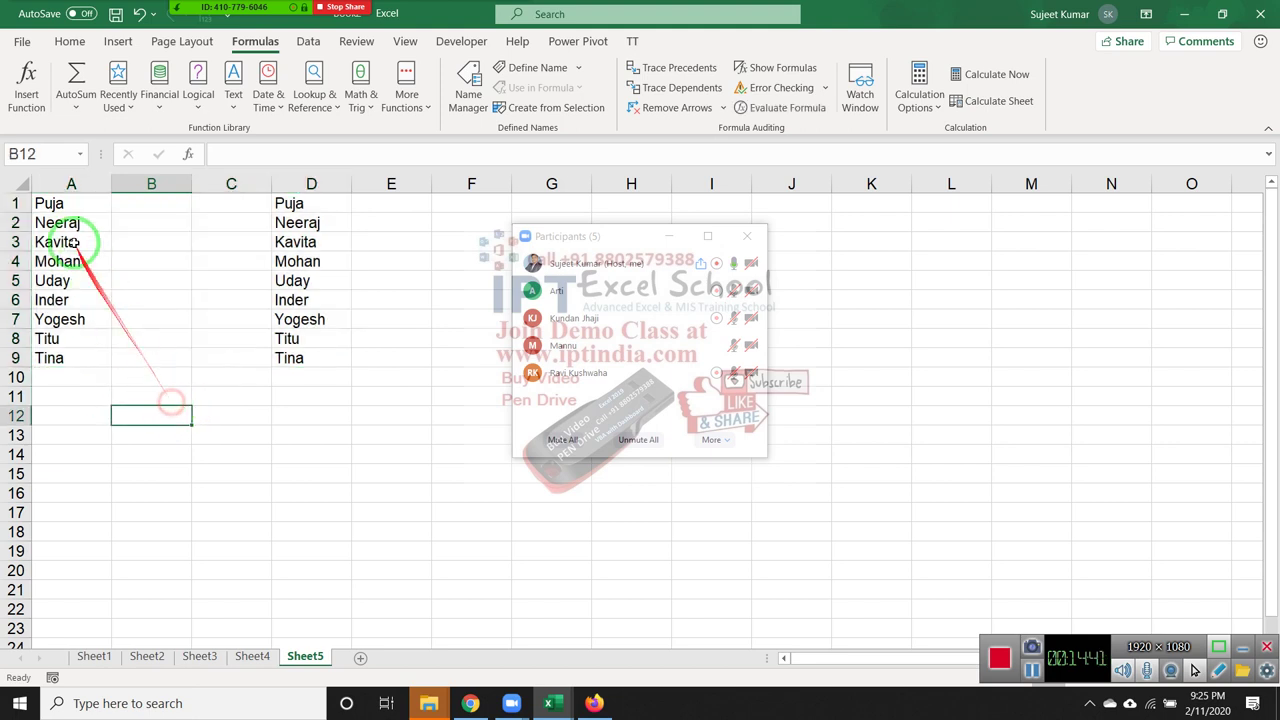
{"action": "left_click_drag", "start_coordinate": [63, 200], "coordinate": [275, 262]}
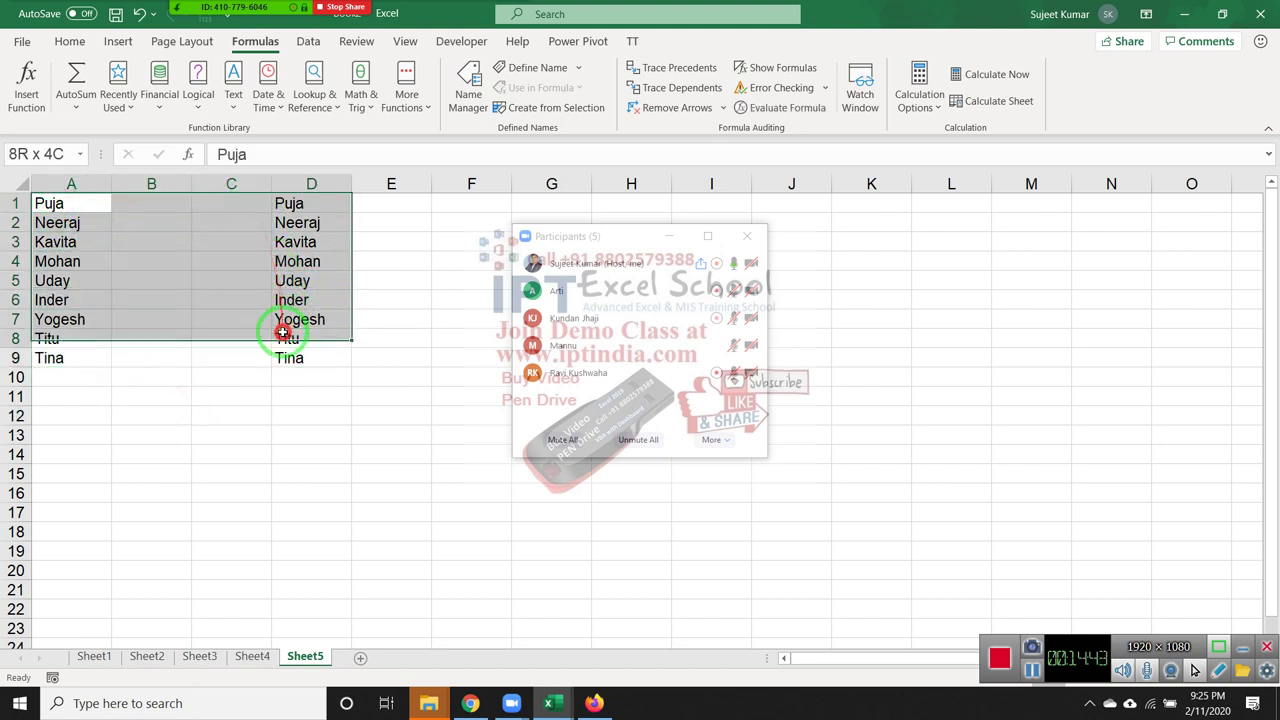
{"action": "left_click_drag", "start_coordinate": [275, 262], "coordinate": [285, 362]}
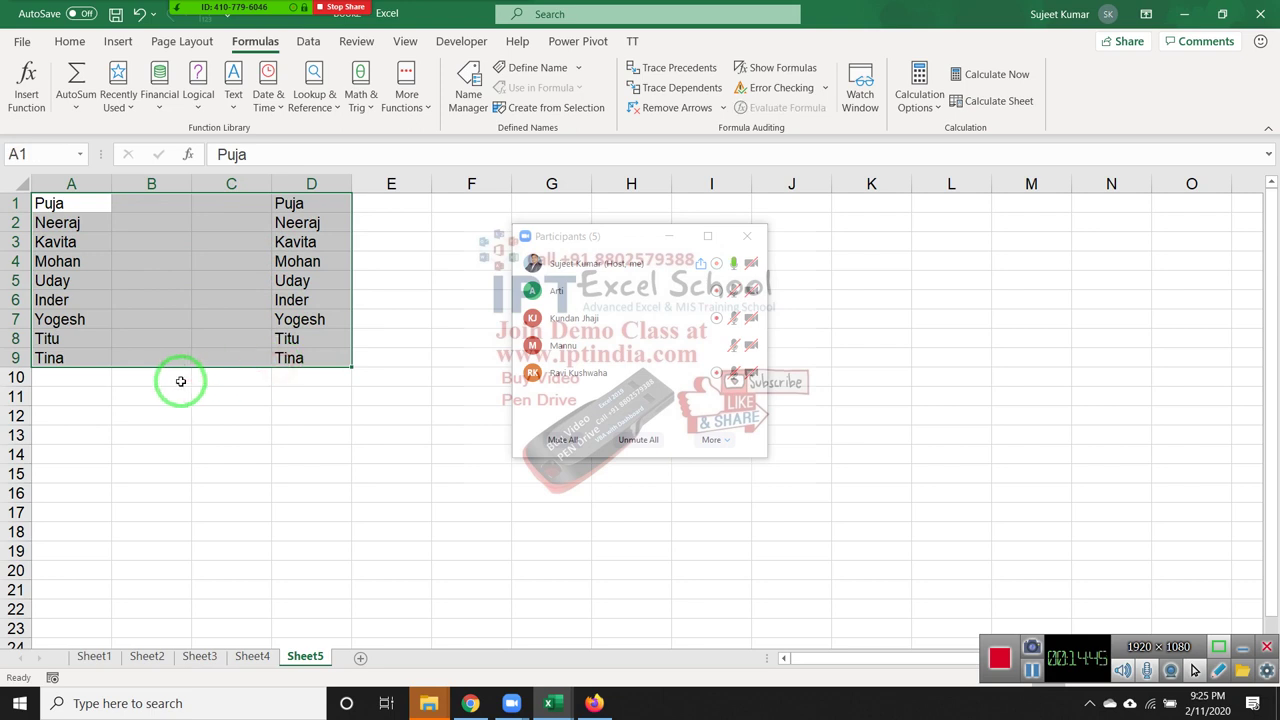
{"action": "left_click", "coordinate": [157, 377]}
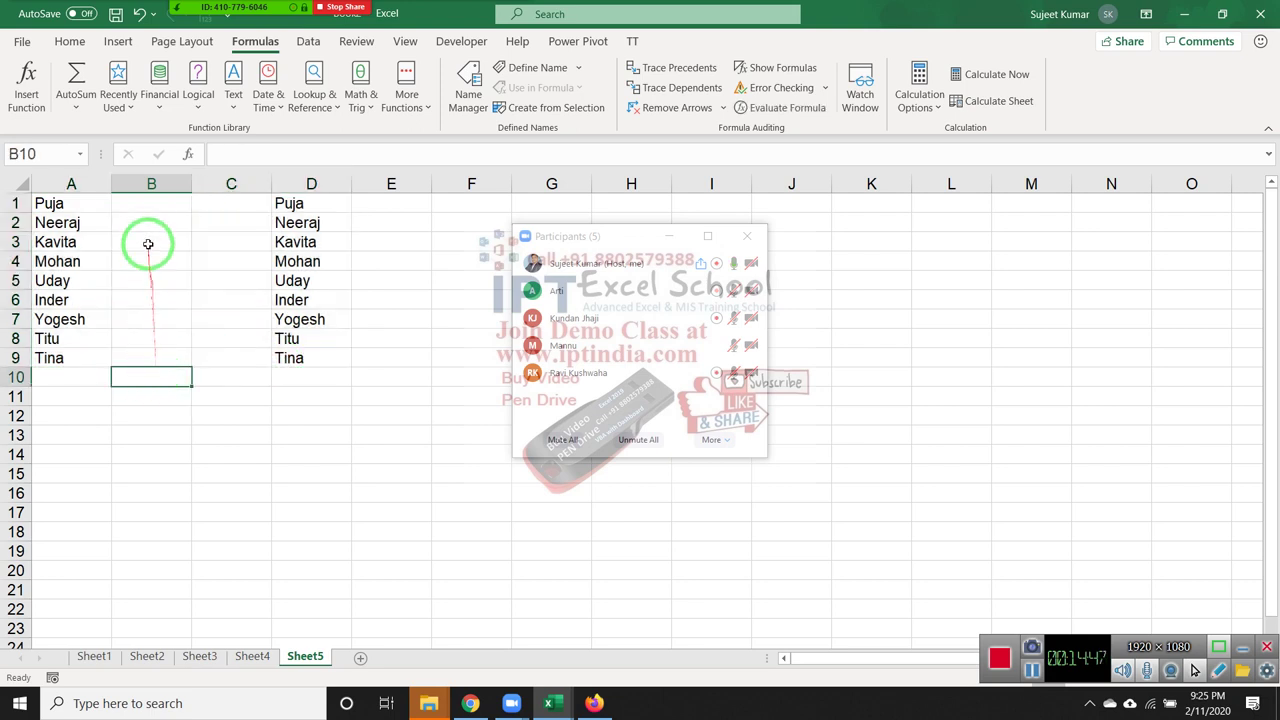
{"action": "left_click", "coordinate": [151, 199]}
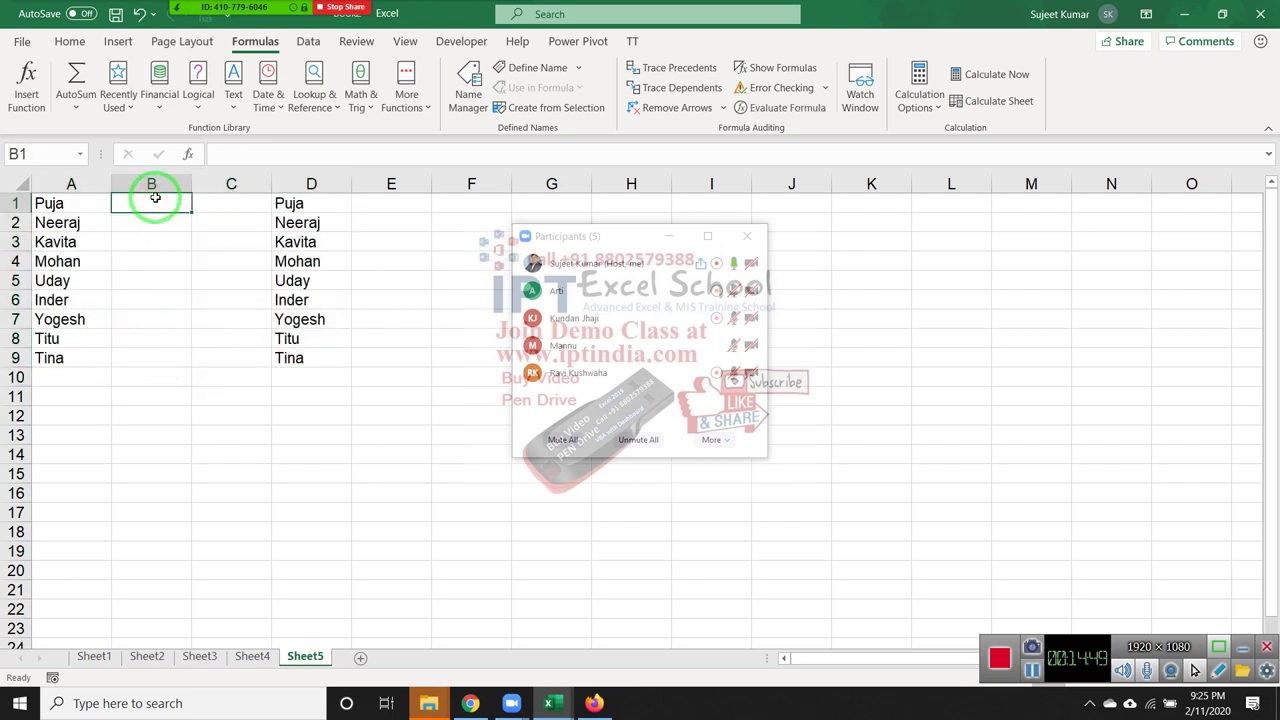
Enter =IF(A1=D1,1,0) in B1 to flag matching names
{"action": "type", "text": "=f"}
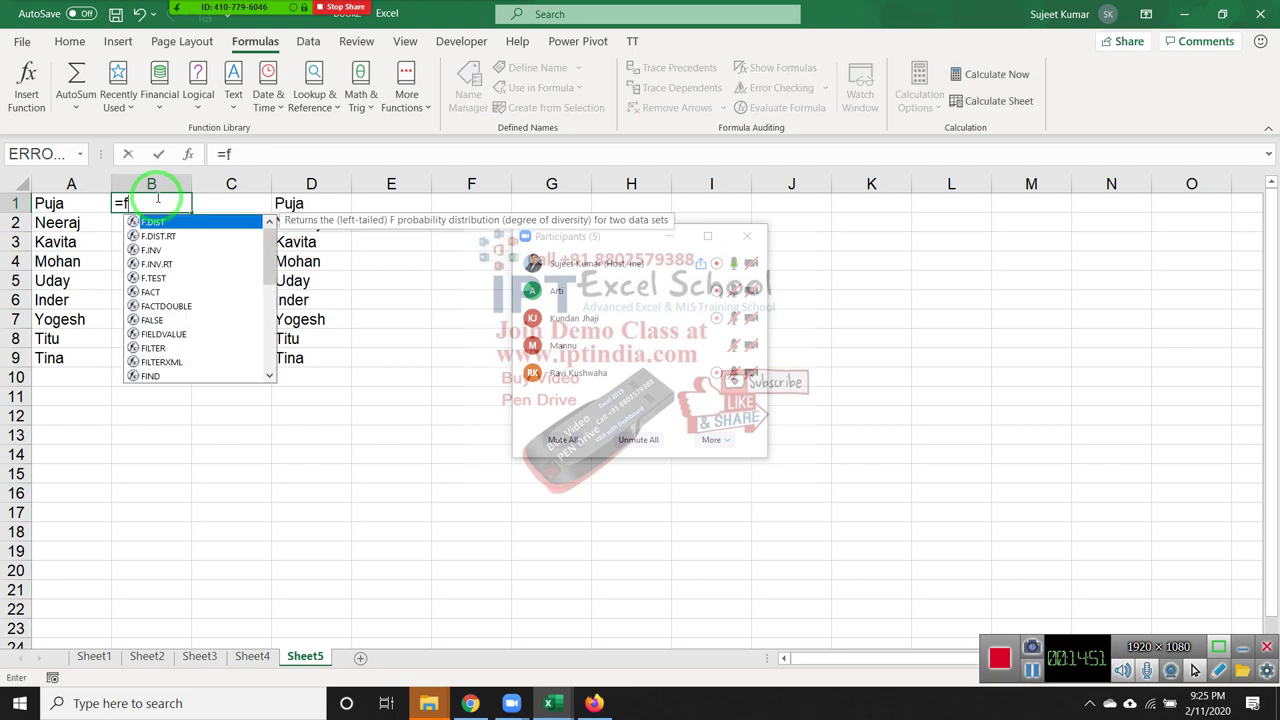
{"action": "key", "text": "BackSpace"}
{"action": "type", "text": "if"}
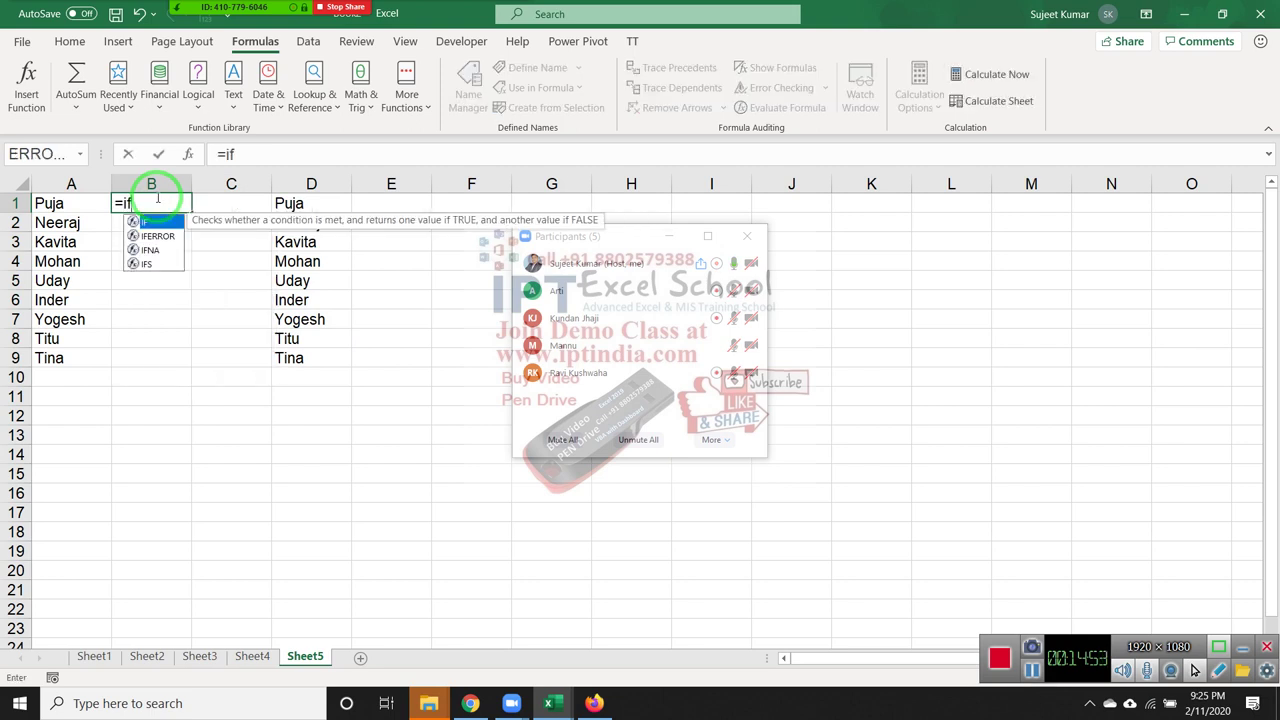
{"action": "key", "text": "Tab"}
{"action": "key", "text": "Left"}
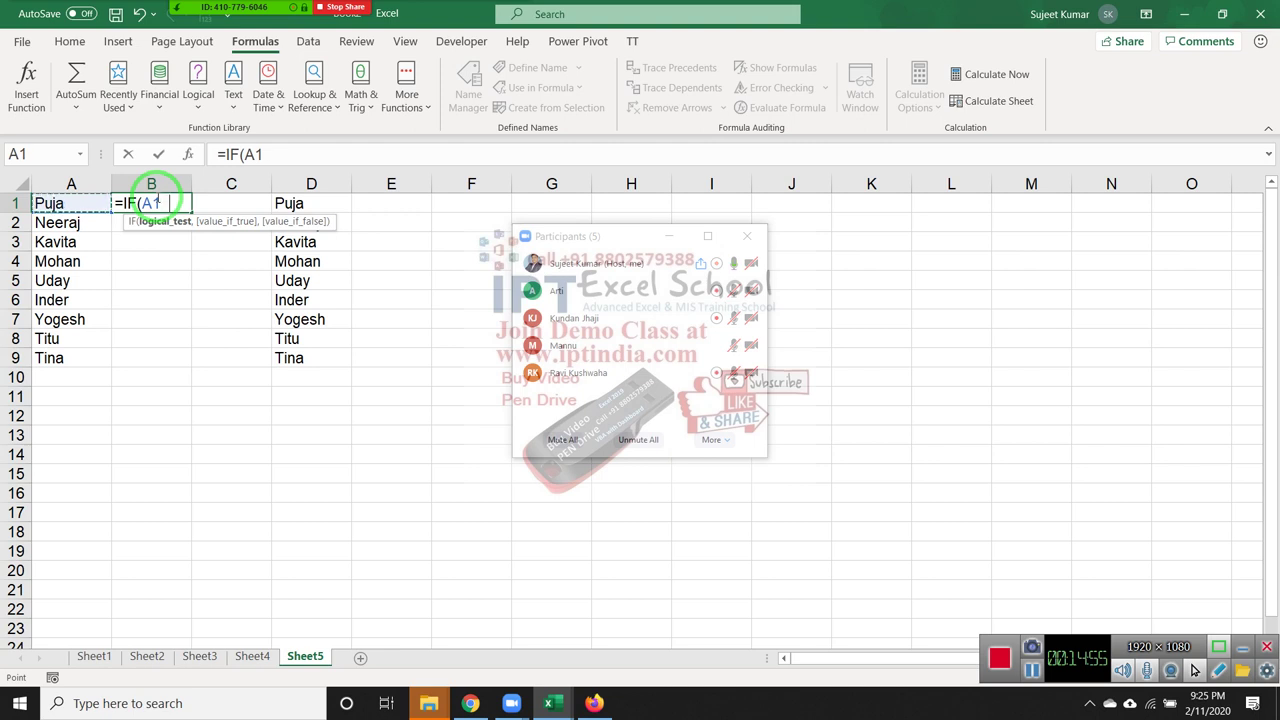
{"action": "type", "text": "="}
{"action": "key", "text": "Right"}
{"action": "key", "text": "Right"}
{"action": "type", "text": ","}
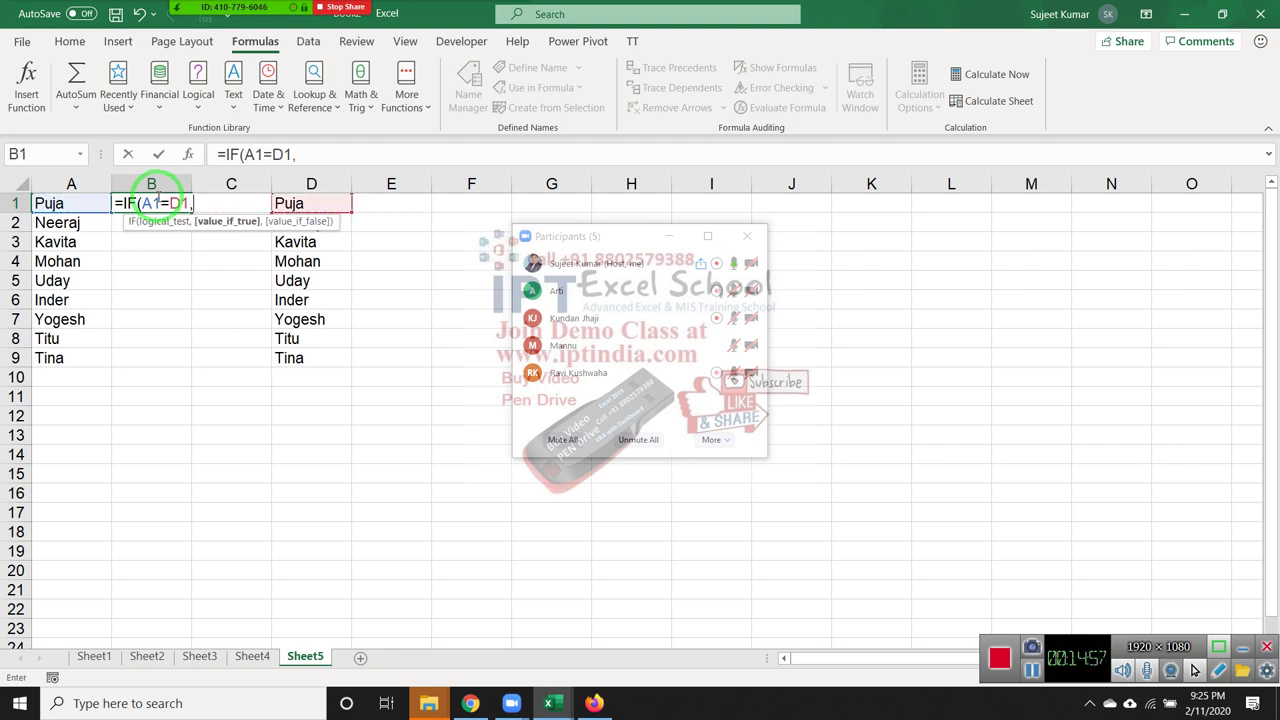
{"action": "type", "text": "1,"}
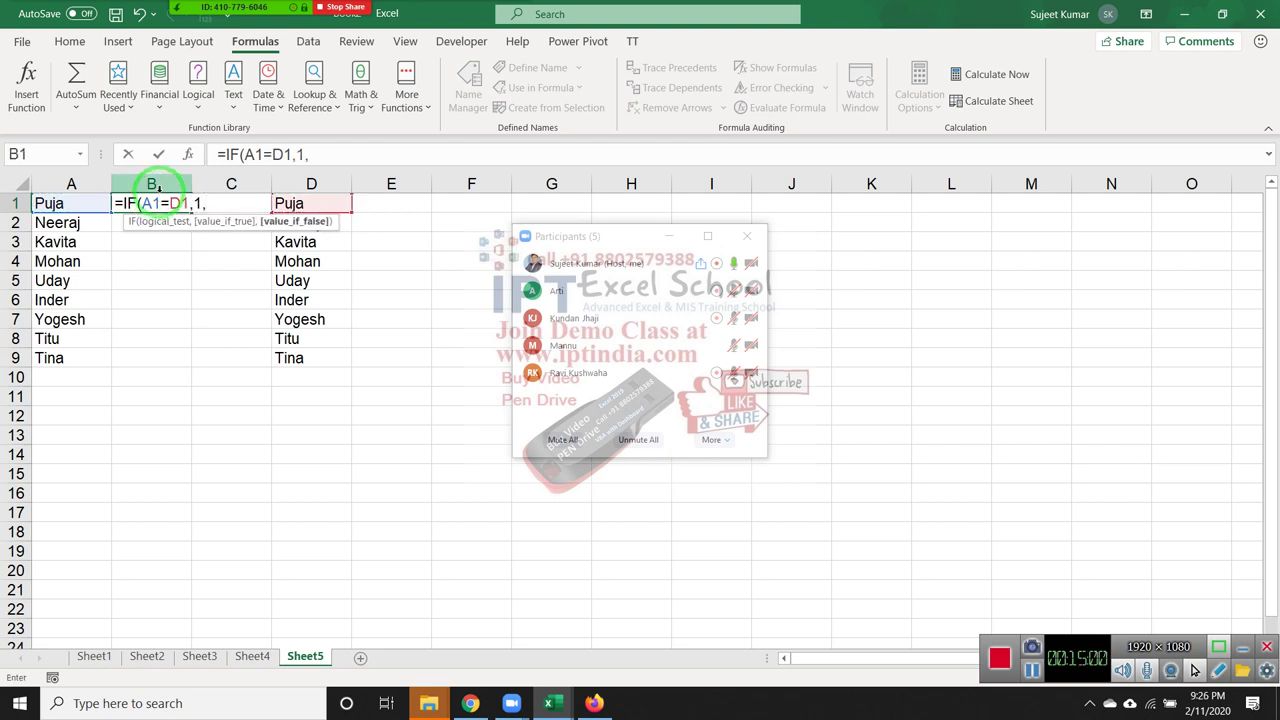
{"action": "type", "text": "0"}
{"action": "key", "text": "Return"}
Fill the IF formula down from B1 to B9 with Ctrl+D
{"action": "key", "text": "Left"}
{"action": "key", "text": "ctrl+Down"}
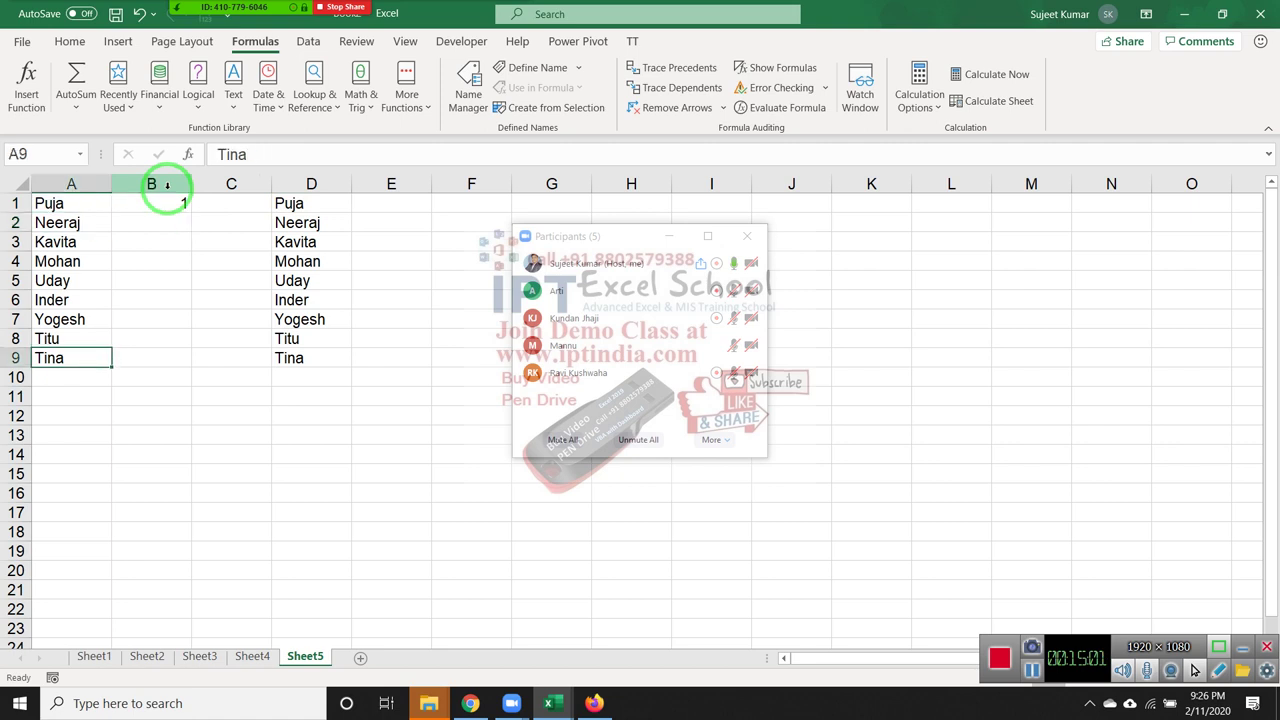
{"action": "key", "text": "Right"}
{"action": "key", "text": "ctrl+shift+Up"}
{"action": "key", "text": "ctrl+d"}
Total the flags with AutoSum in B10, giving =SUM(B1:B9) = 9
{"action": "key", "text": "Down"}
{"action": "key", "text": "Down"}
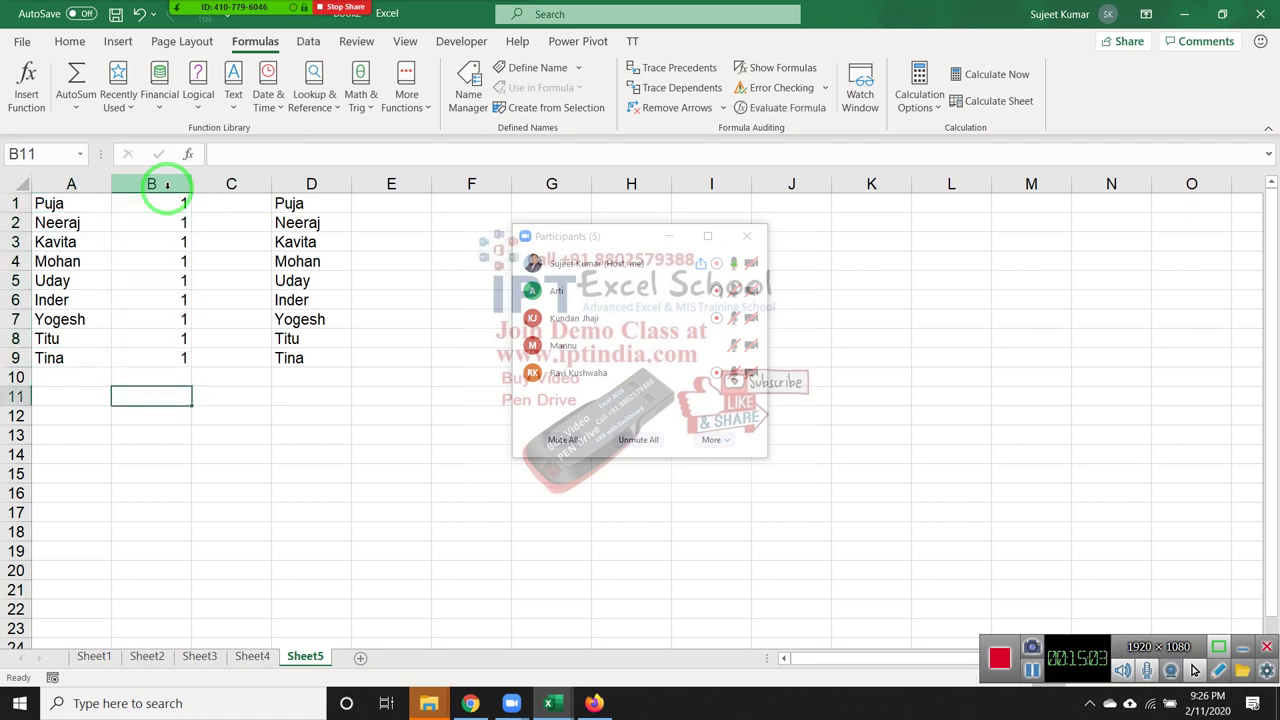
{"action": "key", "text": "Up"}
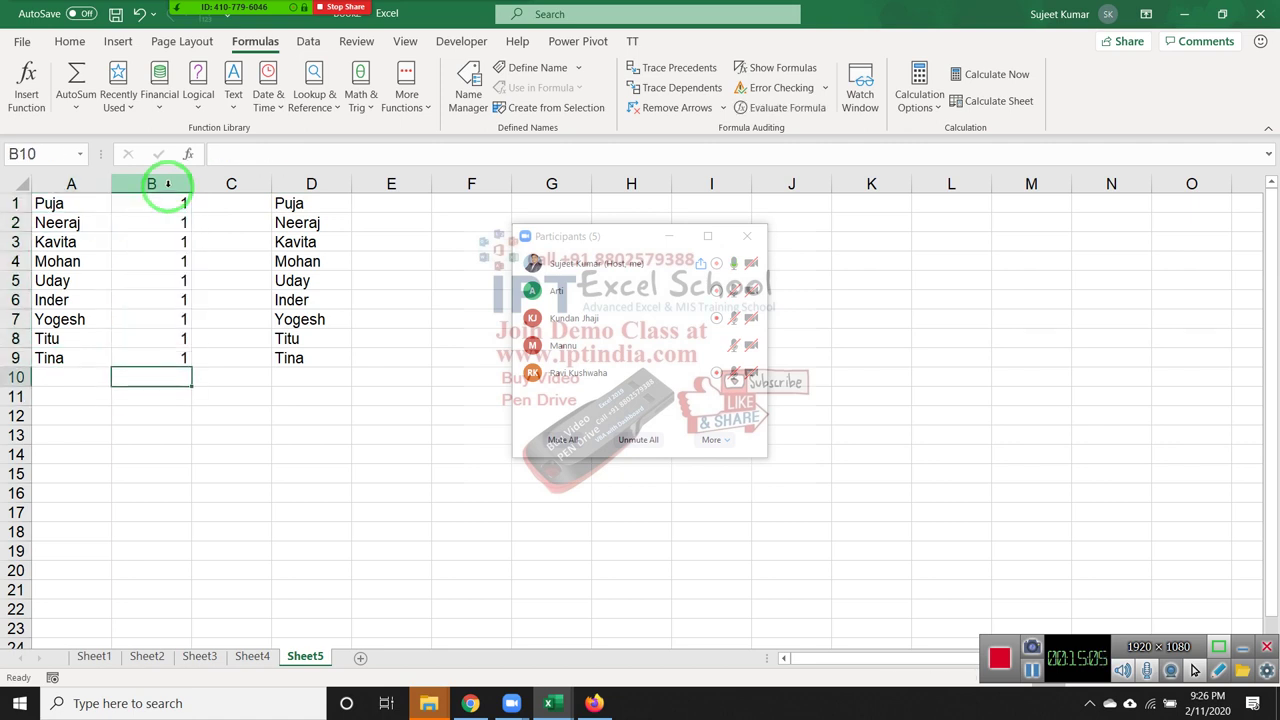
{"action": "key", "text": "alt+equal"}
{"action": "key", "text": "Return"}
{"action": "key", "text": "Up"}
{"action": "key", "text": "Down"}
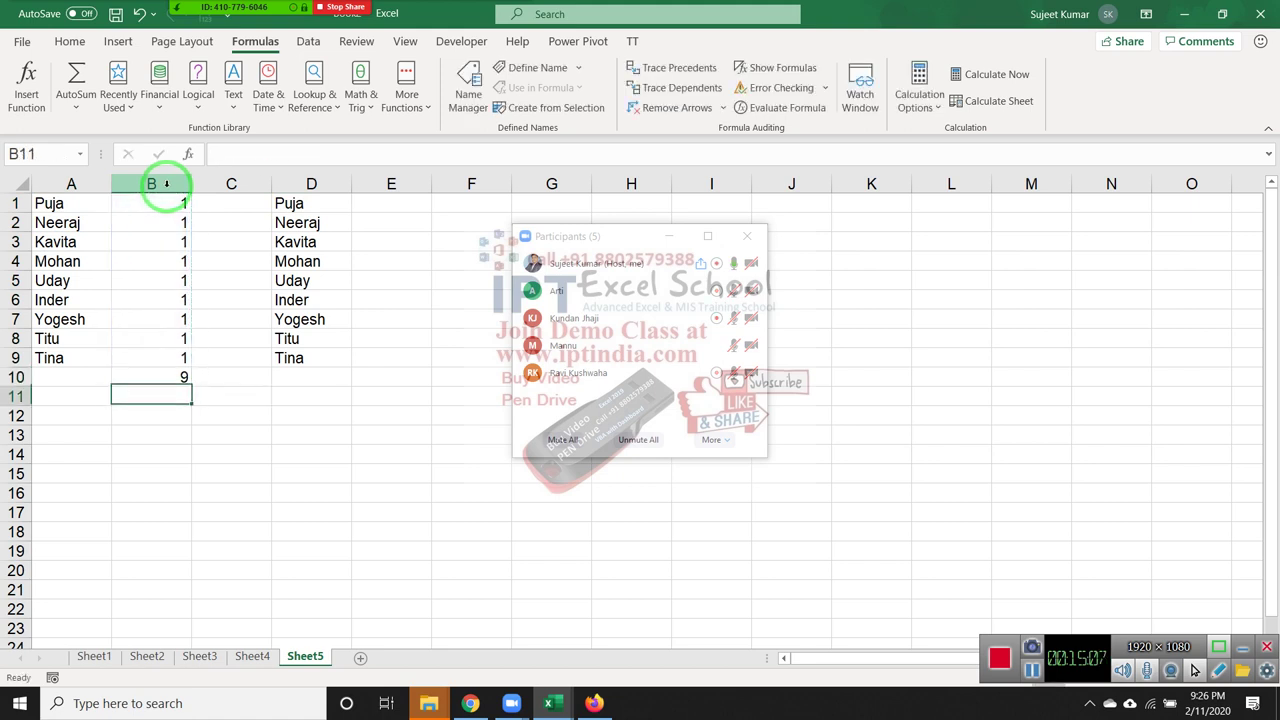
{"action": "key", "text": "Up"}
{"action": "key", "text": "ctrl+shift+Up"}
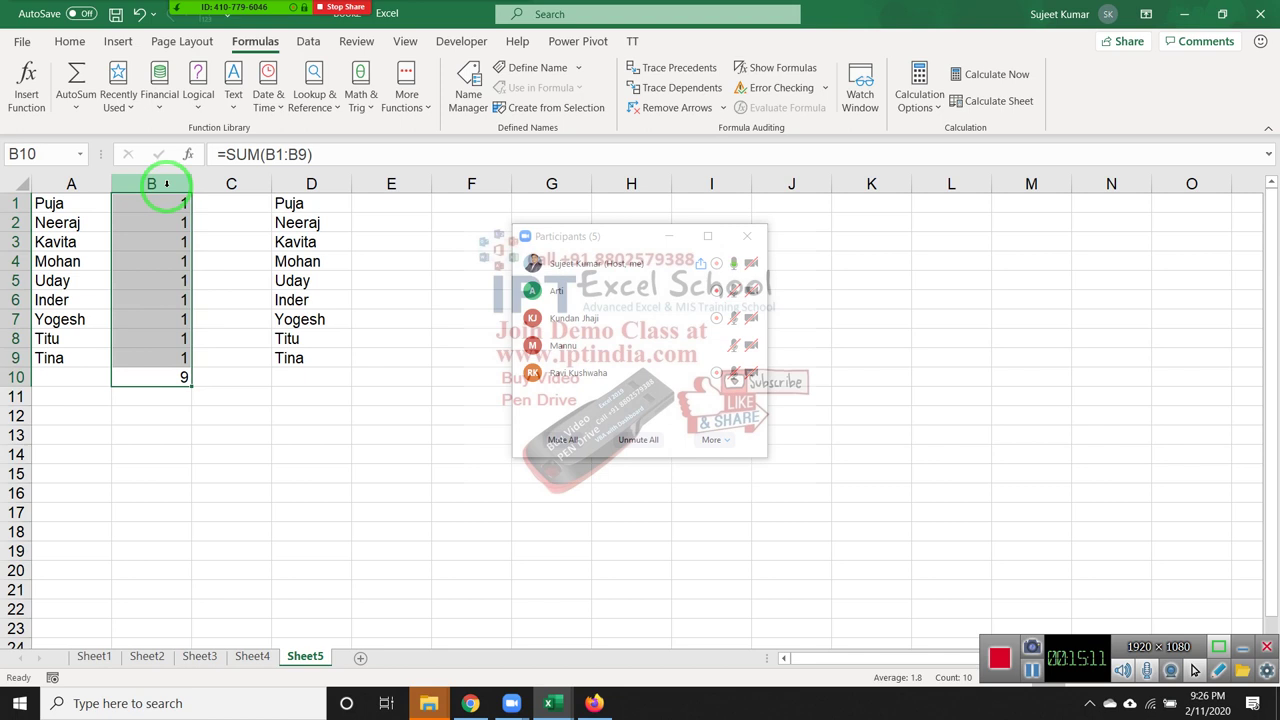
{"action": "key", "text": "Right"}
{"action": "key", "text": "Down"}
{"action": "key", "text": "Down"}
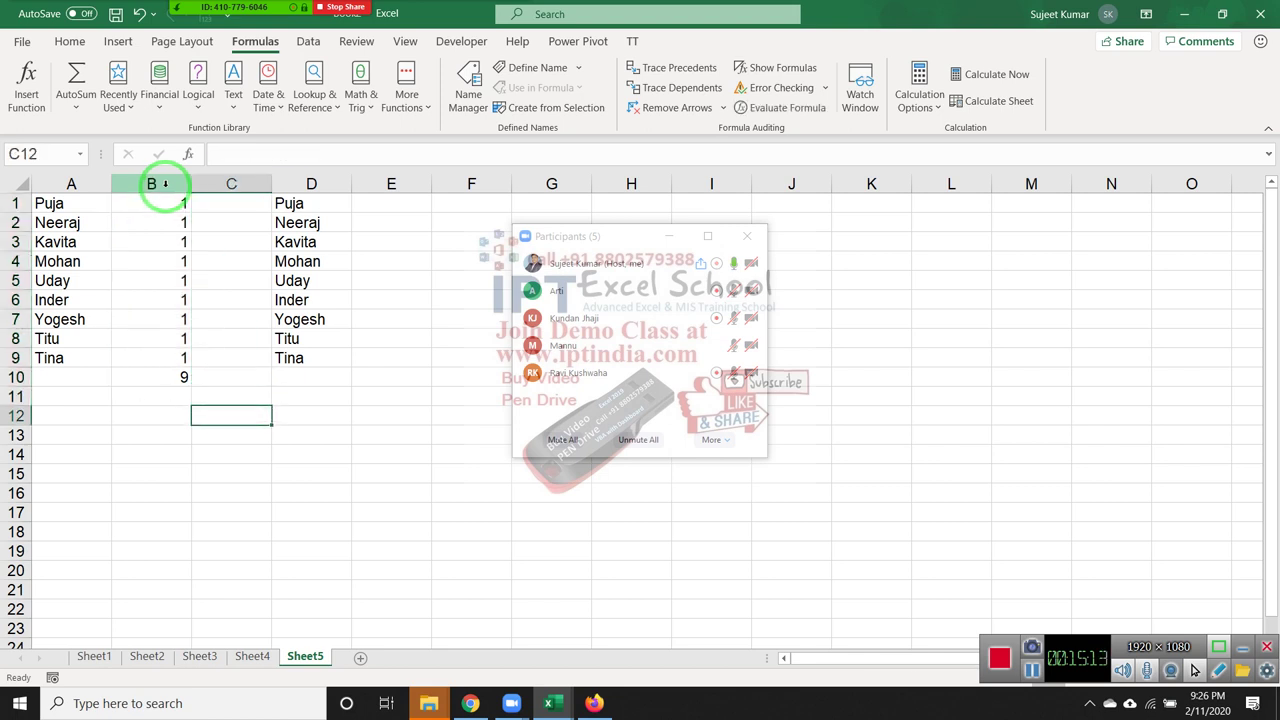
Enter =SUM(A1:A9=D1:D9) in C12, which returns 0
{"action": "type", "text": "=sum"}
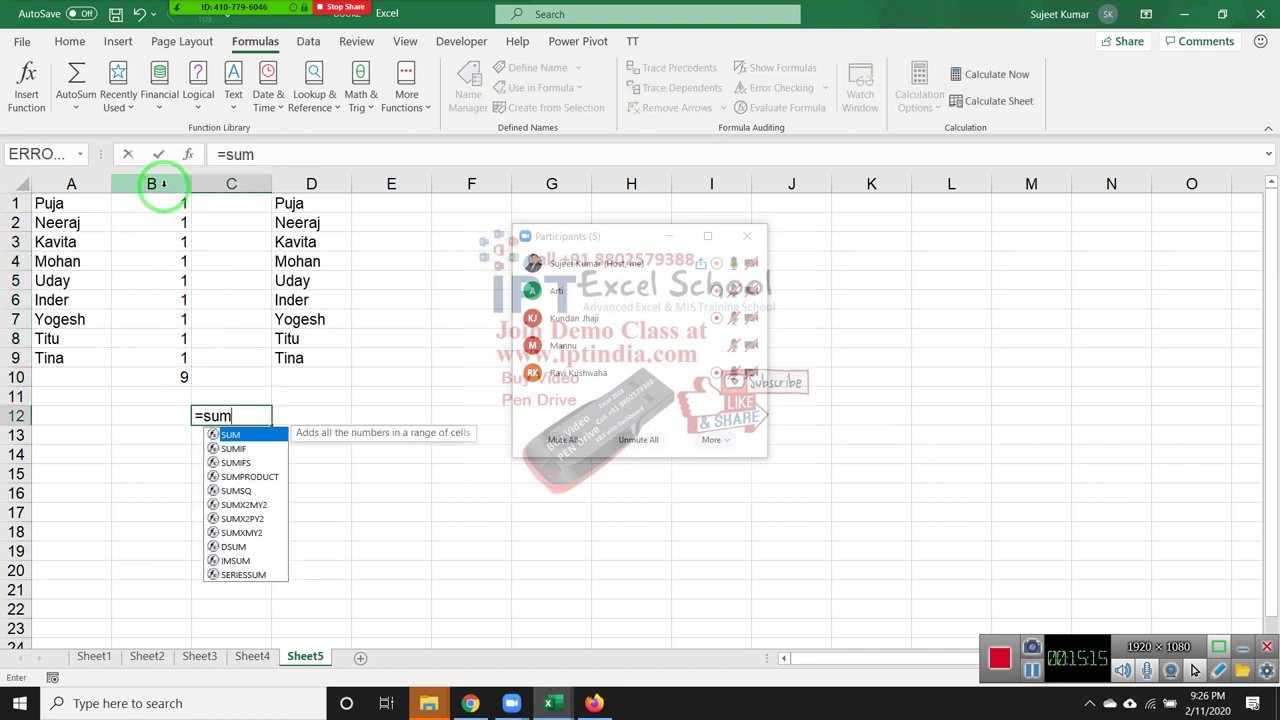
{"action": "key", "text": "Tab"}
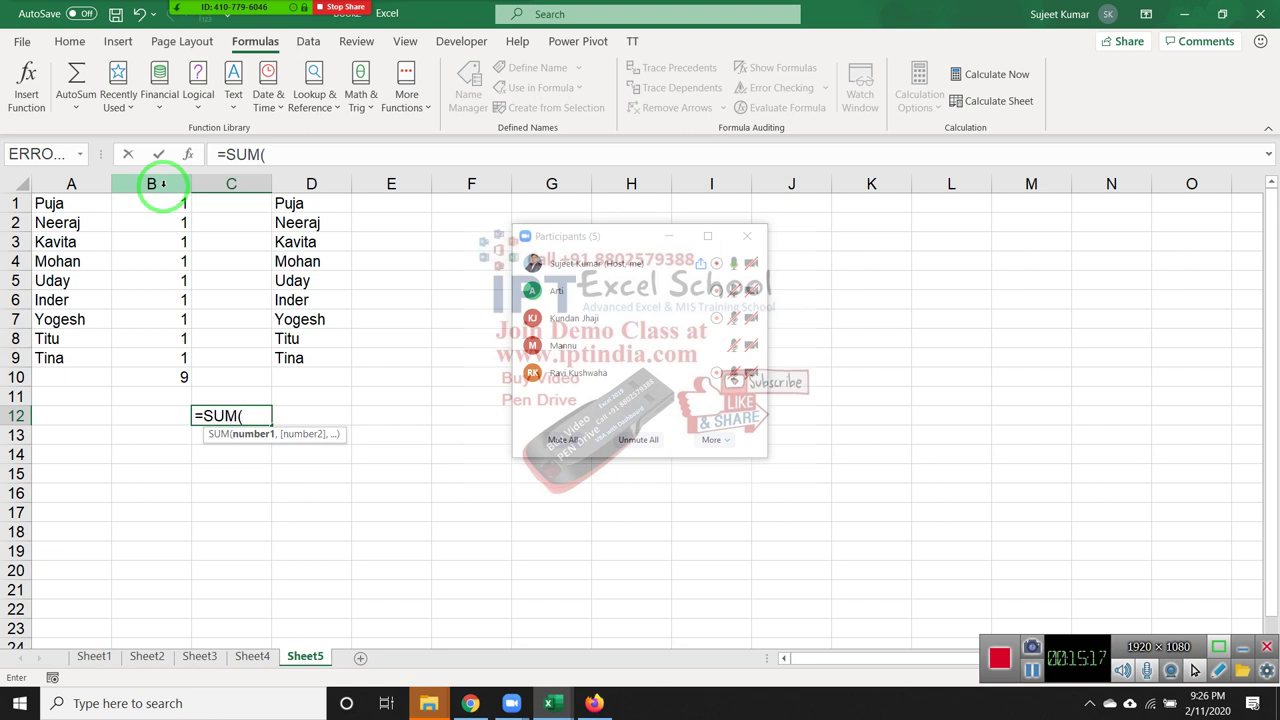
{"action": "left_click_drag", "start_coordinate": [88, 204], "coordinate": [78, 357]}
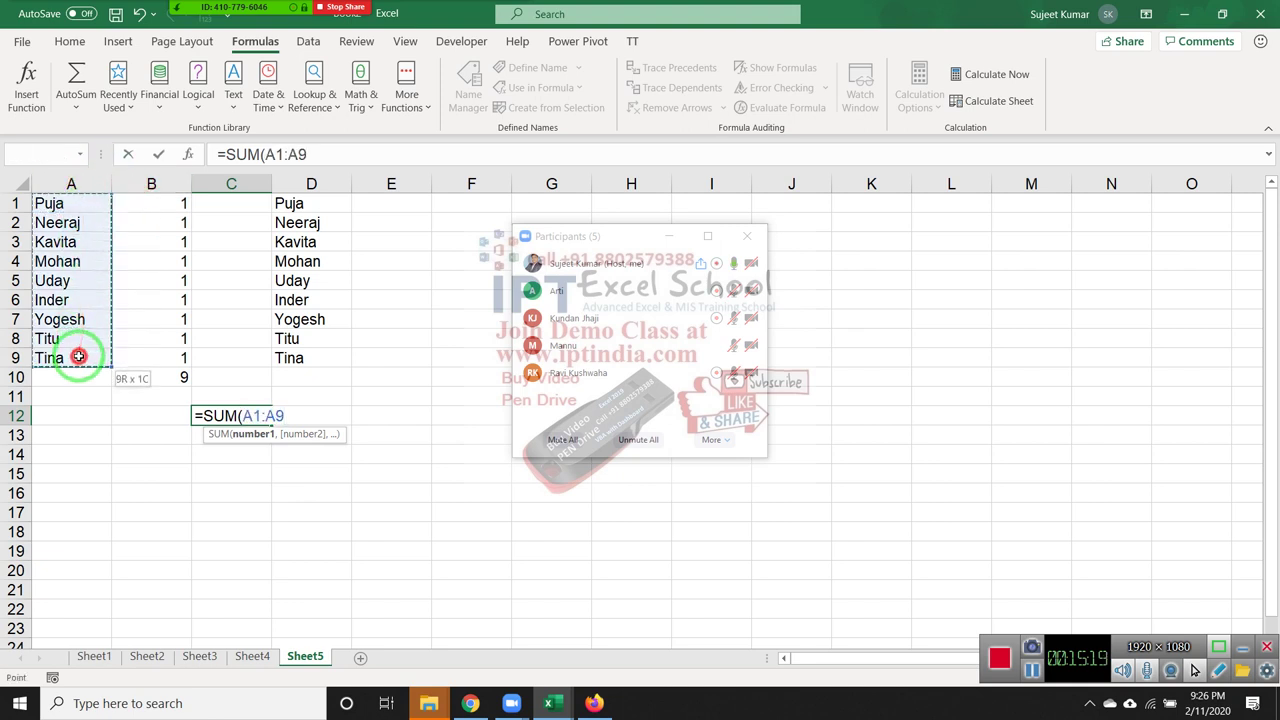
{"action": "type", "text": "="}
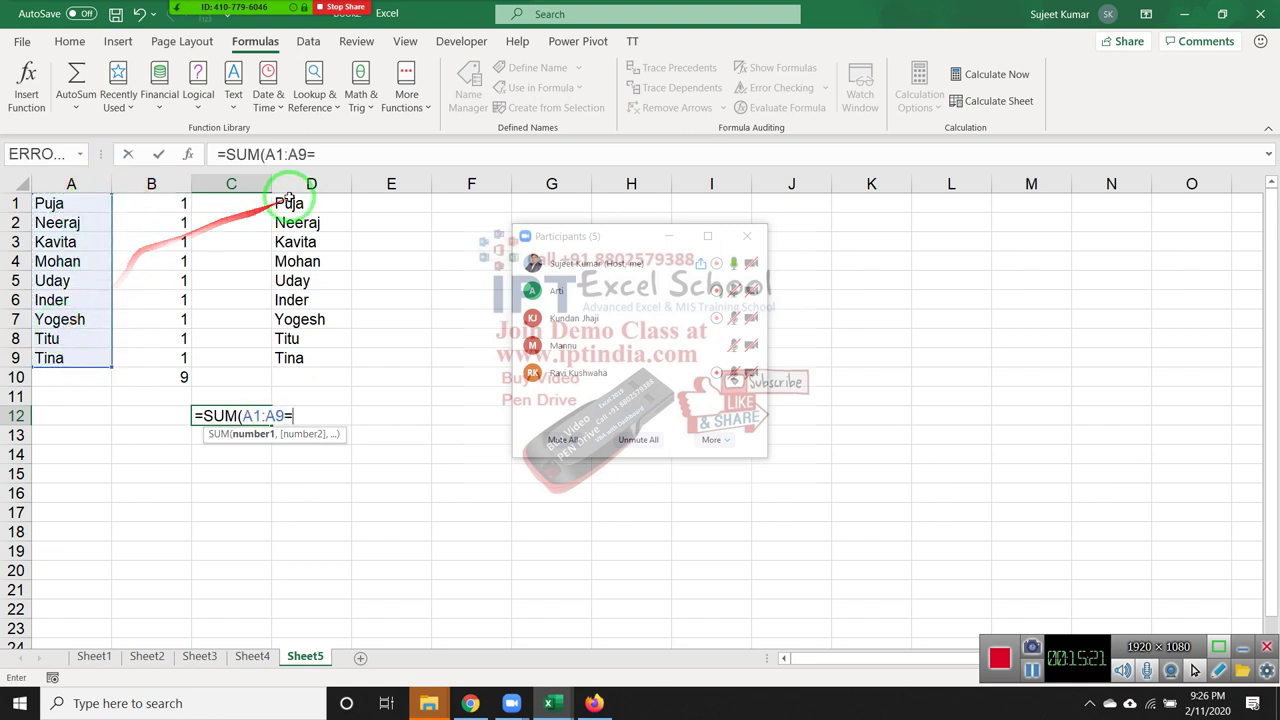
{"action": "left_click_drag", "start_coordinate": [288, 201], "coordinate": [296, 343]}
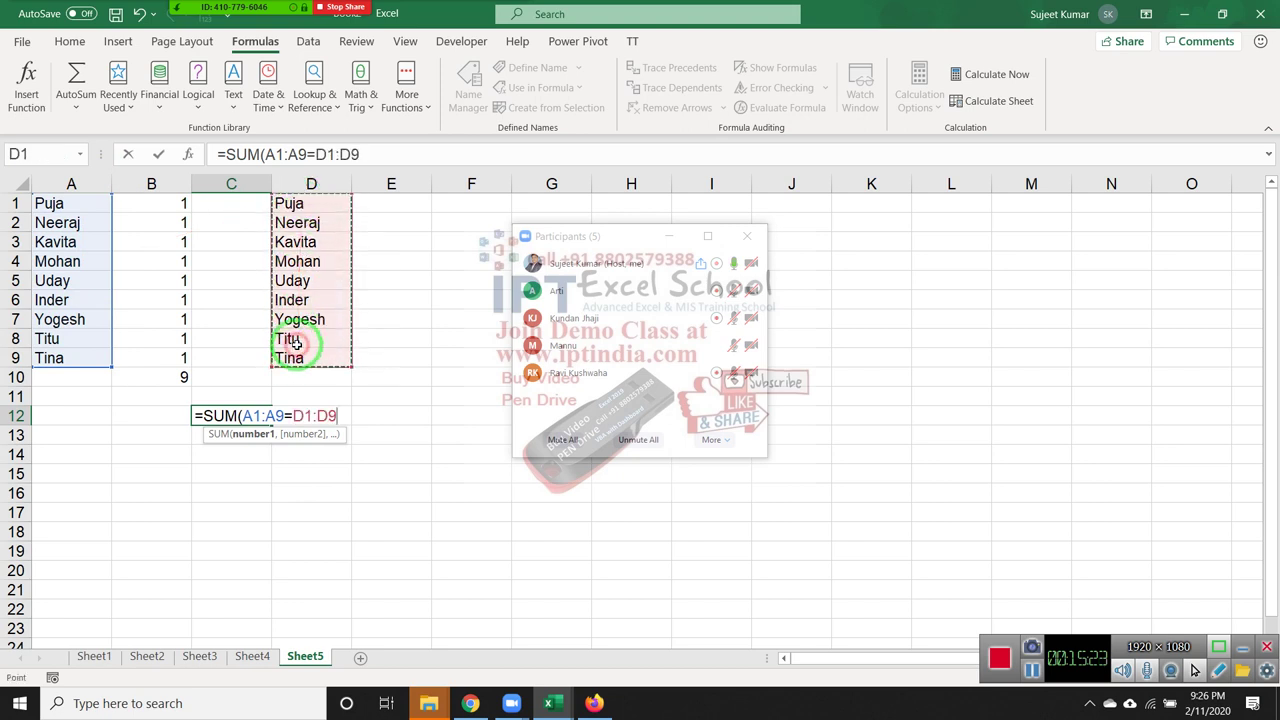
{"action": "key", "text": "Return"}
{"action": "key", "text": "Up"}
Close the Zoom participants panel
{"action": "left_click_drag", "start_coordinate": [298, 341], "coordinate": [468, 343]}
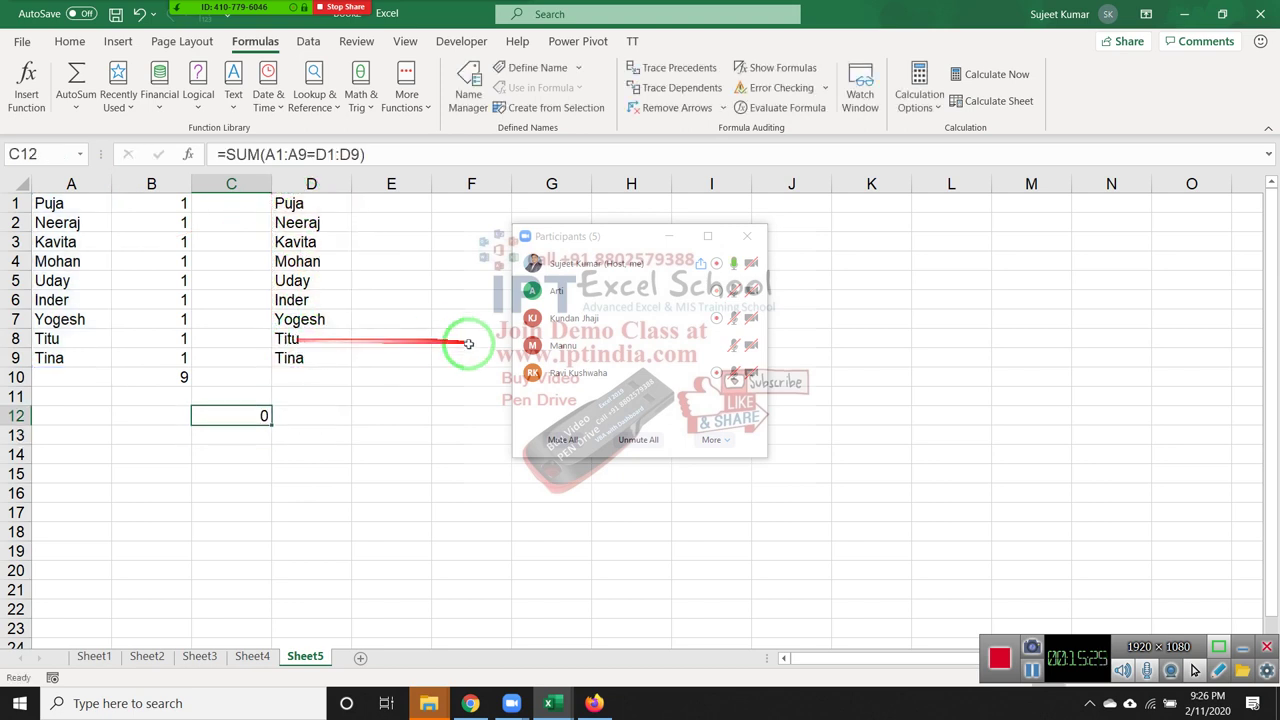
{"action": "left_click_drag", "start_coordinate": [760, 220], "coordinate": [225, 396]}
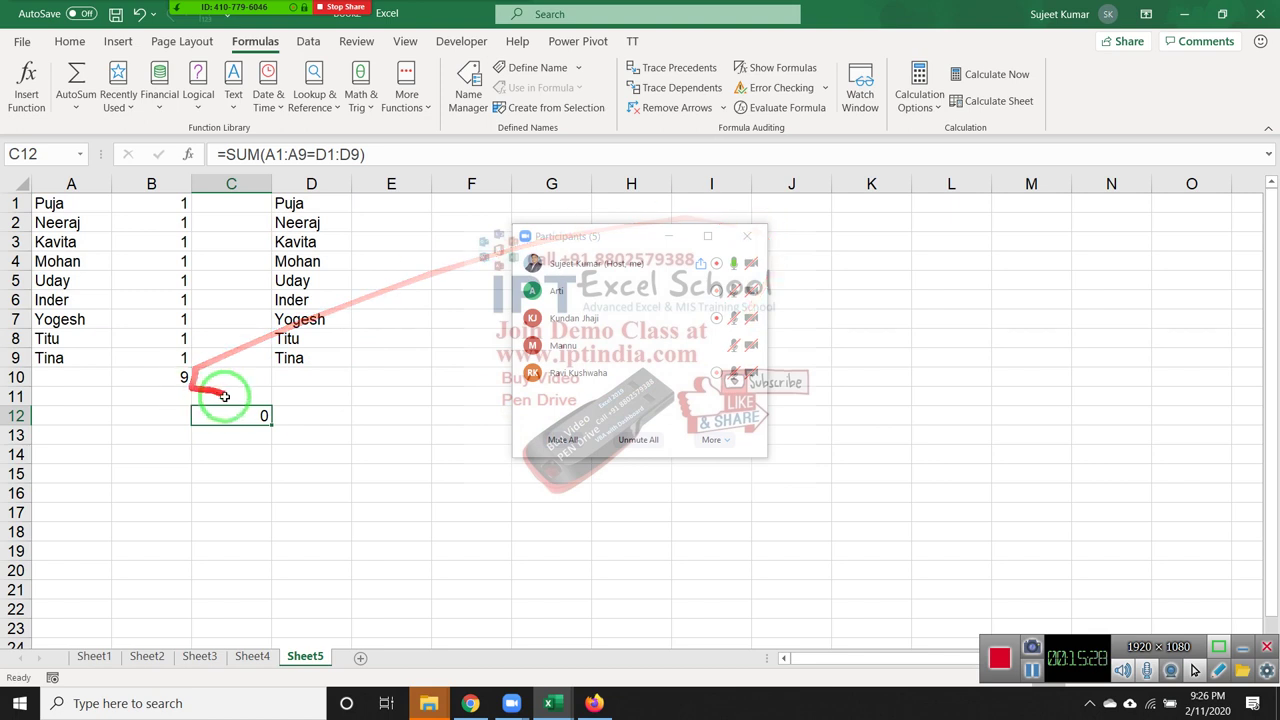
{"action": "left_click", "coordinate": [747, 236]}
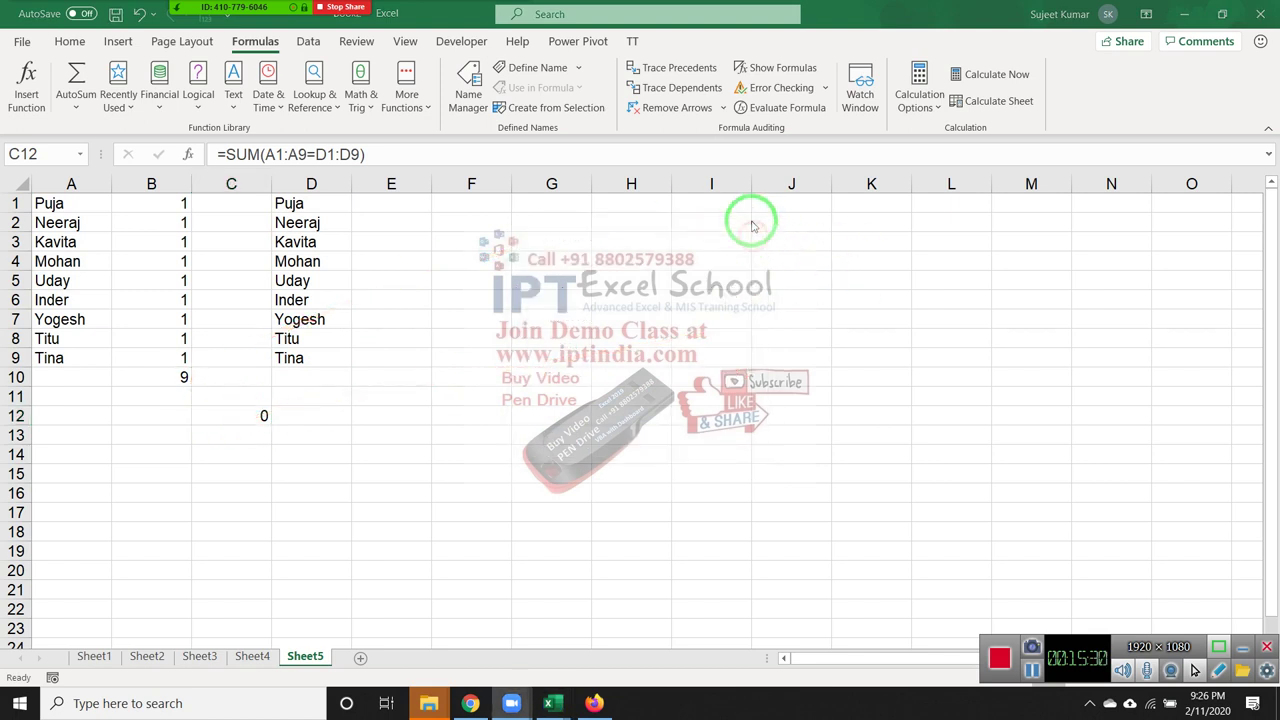
{"action": "mouse_move", "coordinate": [753, 226]}
{"action": "left_mouse_down"}
{"action": "mouse_move", "coordinate": [347, 57]}
{"action": "mouse_move", "coordinate": [783, 115]}
{"action": "left_mouse_up"}
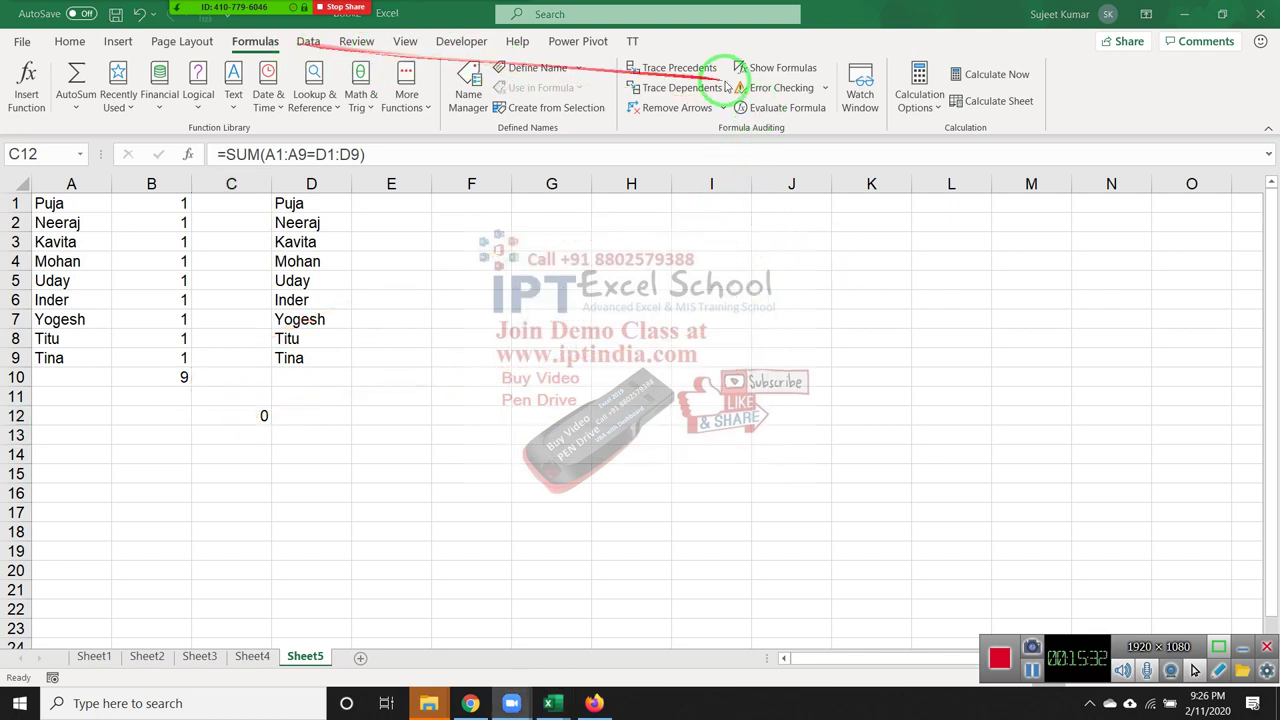
{"action": "left_click", "coordinate": [783, 109]}
{"action": "left_click_drag", "start_coordinate": [560, 164], "coordinate": [624, 243]}
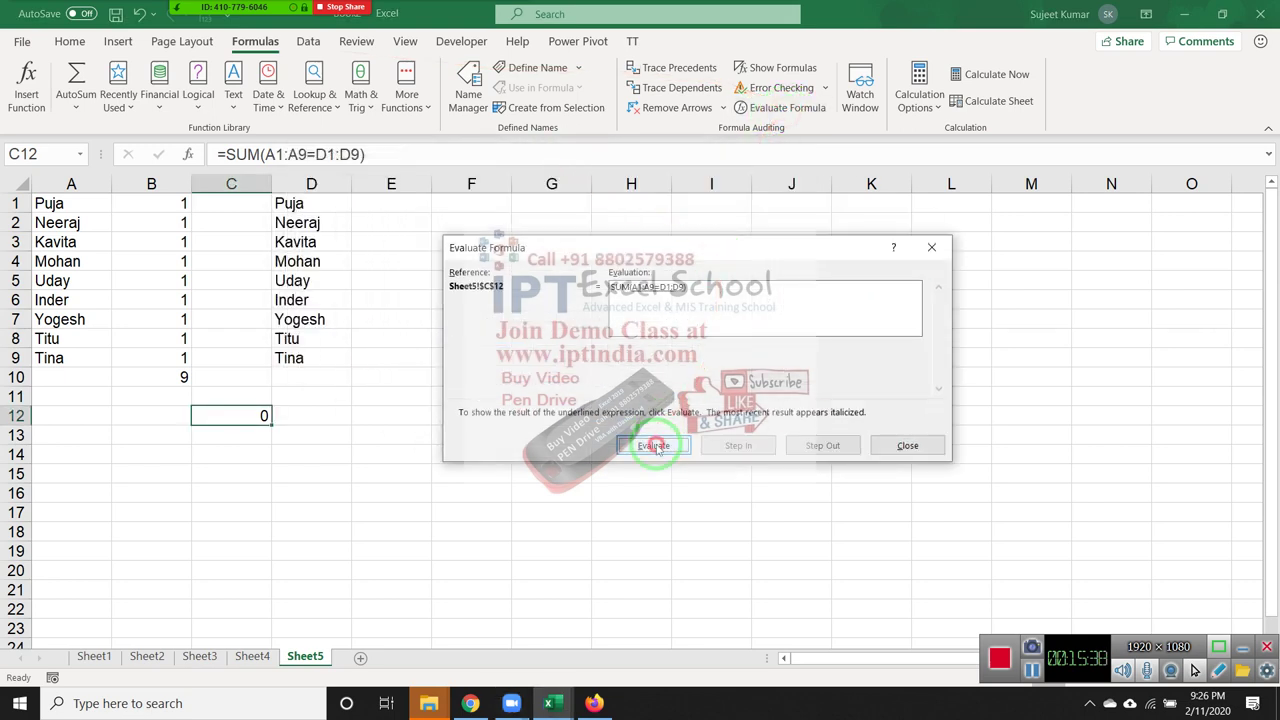
{"action": "left_click", "coordinate": [656, 449]}
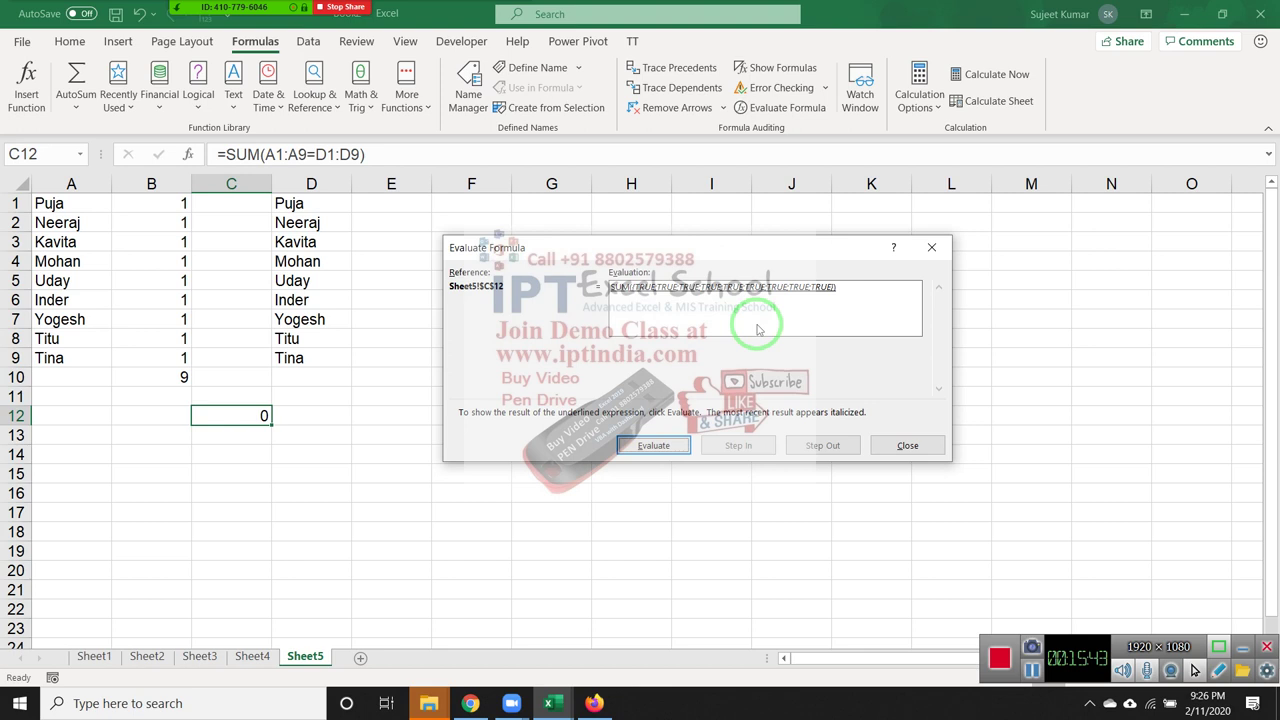
{"action": "left_click", "coordinate": [656, 449]}
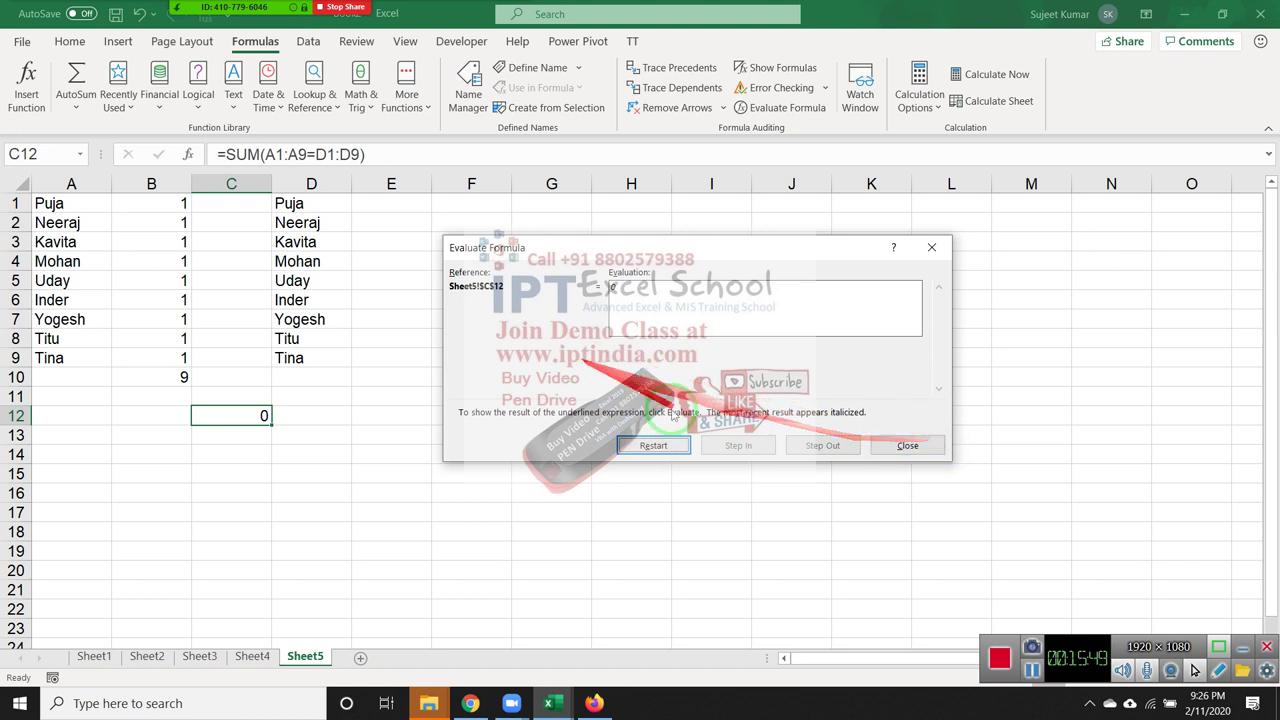
{"action": "left_click", "coordinate": [908, 445]}
{"action": "left_click", "coordinate": [491, 275]}
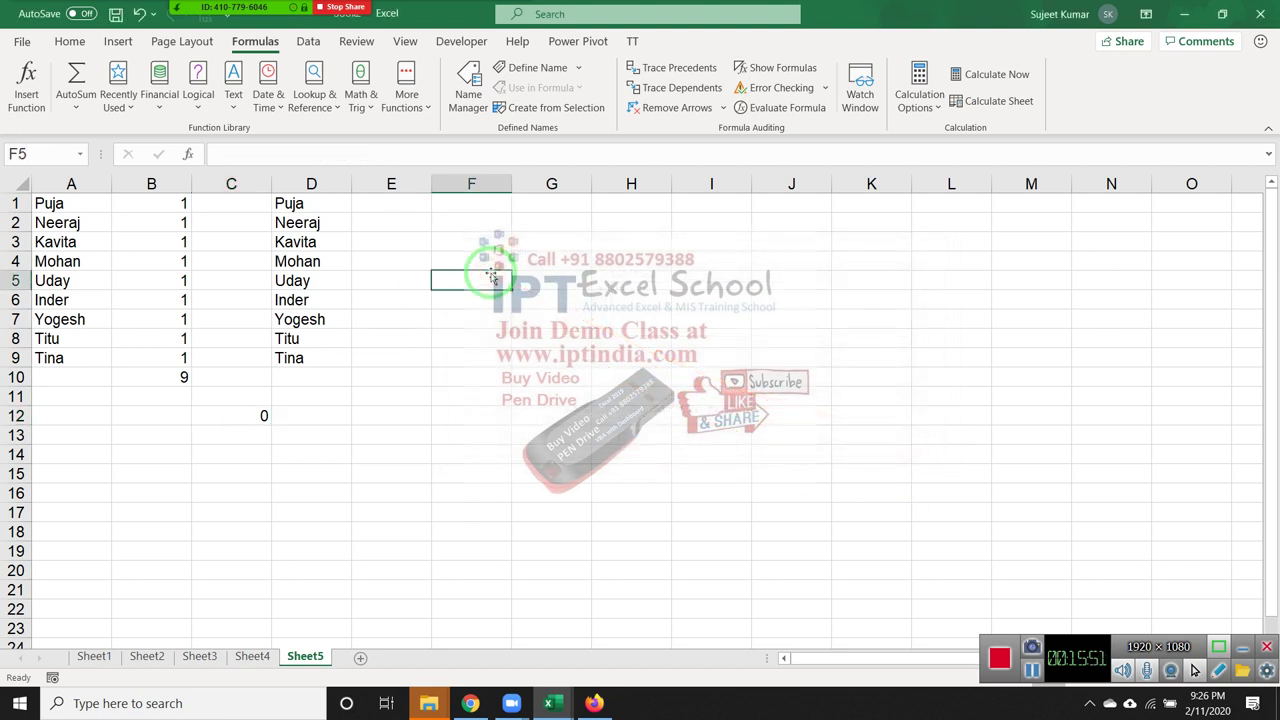
Enter TRUE in F5 and =F5*1 in G5, which converts it to 1
{"action": "type", "text": "True"}
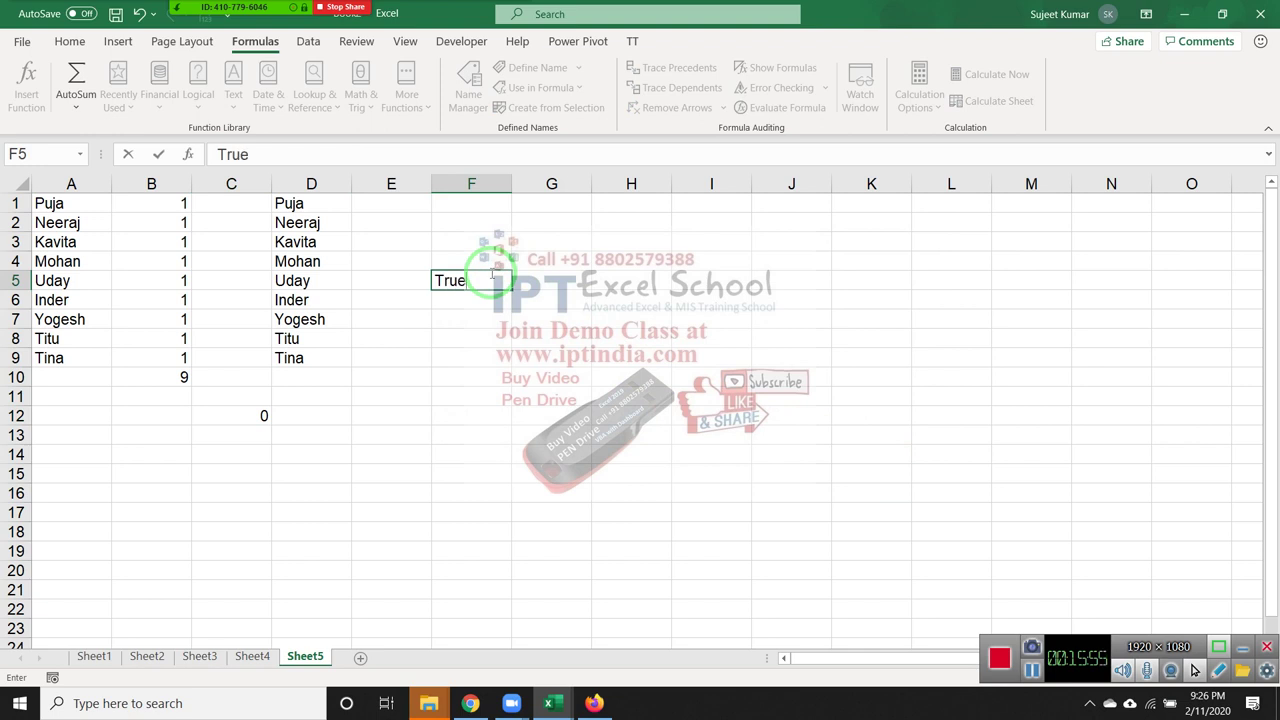
{"action": "key", "text": "Return"}
{"action": "left_click", "coordinate": [491, 275]}
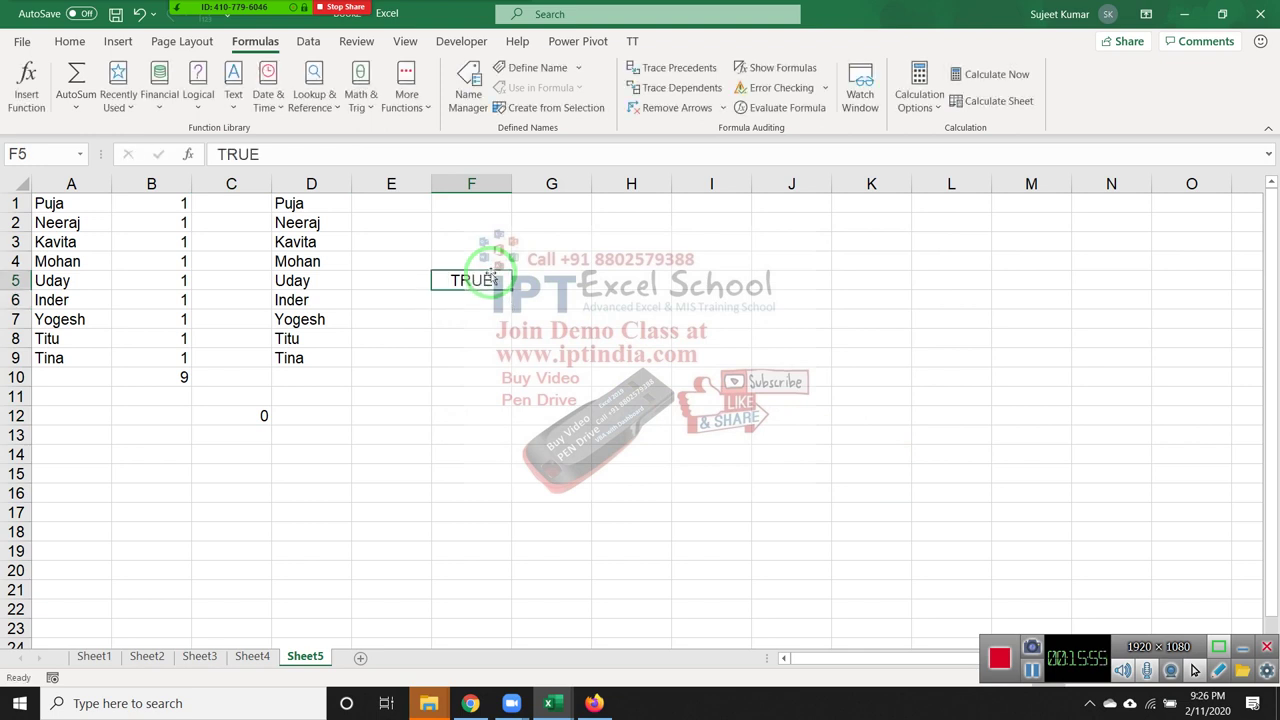
{"action": "key", "text": "Right"}
{"action": "type", "text": "="}
{"action": "left_click", "coordinate": [491, 275]}
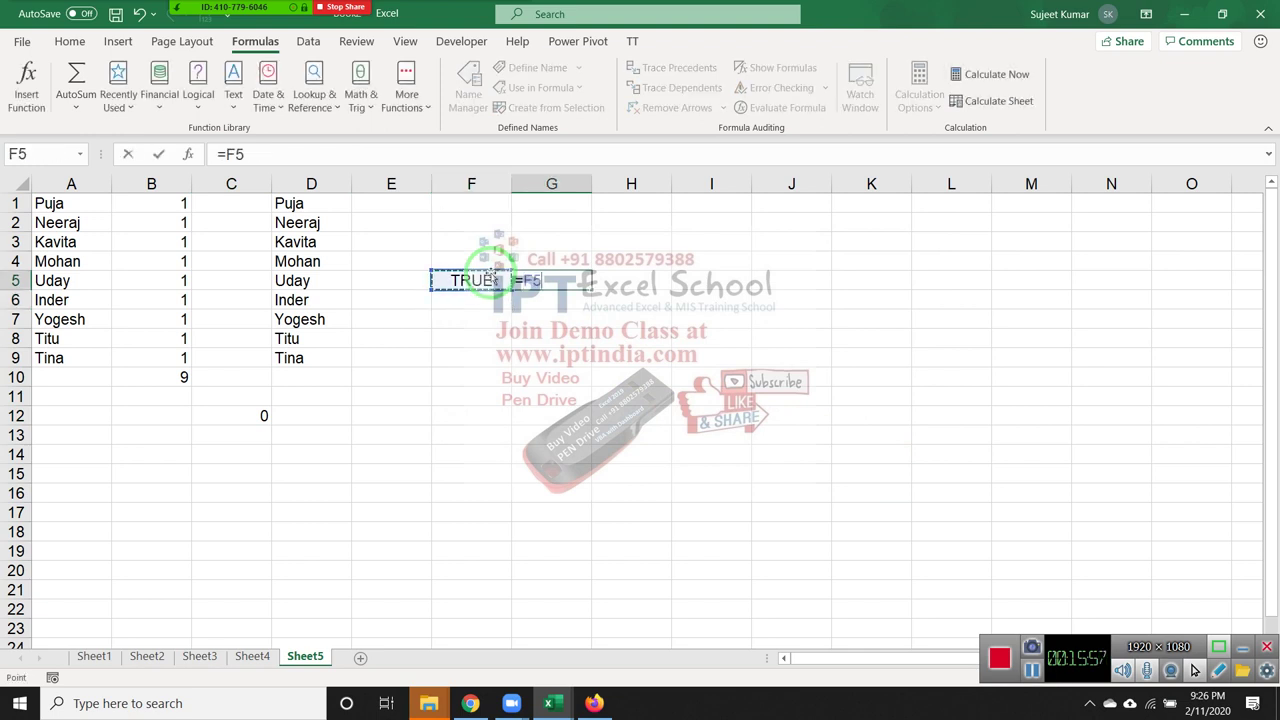
{"action": "type", "text": "*1"}
{"action": "key", "text": "Return"}
{"action": "key", "text": "Up"}
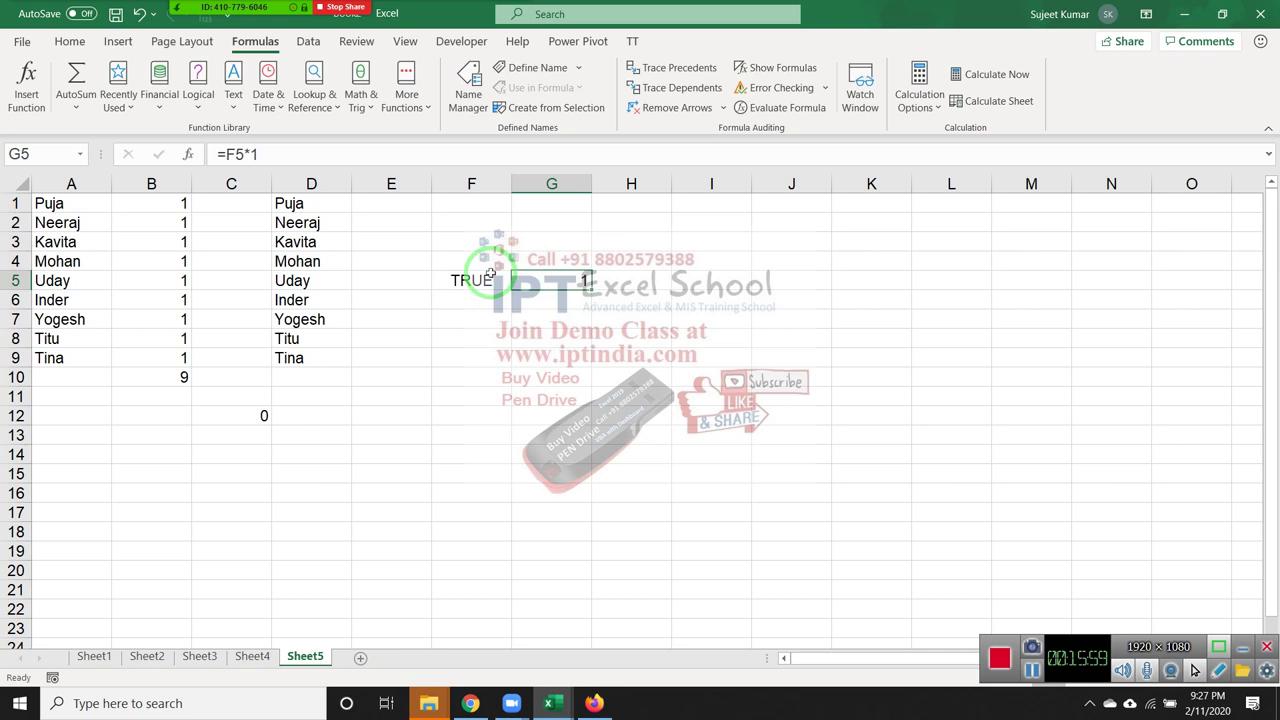
Put the value 1 in F6
{"action": "left_click", "coordinate": [491, 275]}
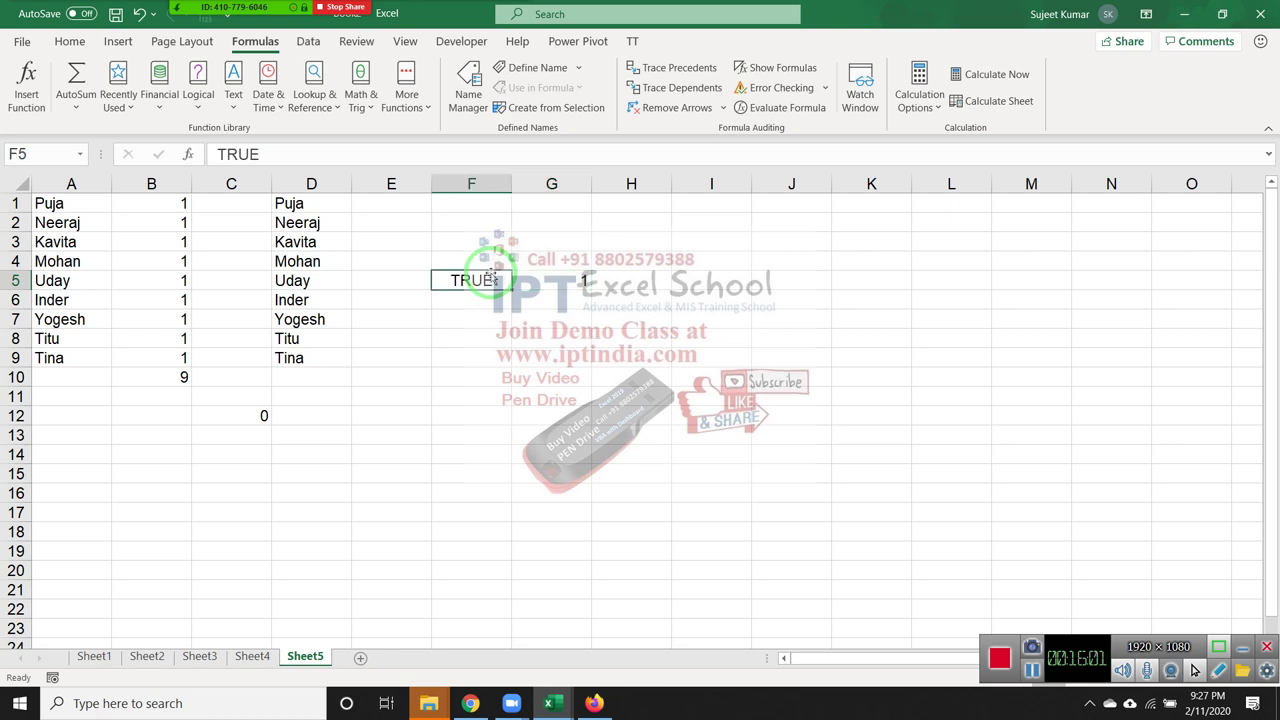
{"action": "key", "text": "Down"}
{"action": "type", "text": "1"}
{"action": "key", "text": "Return"}
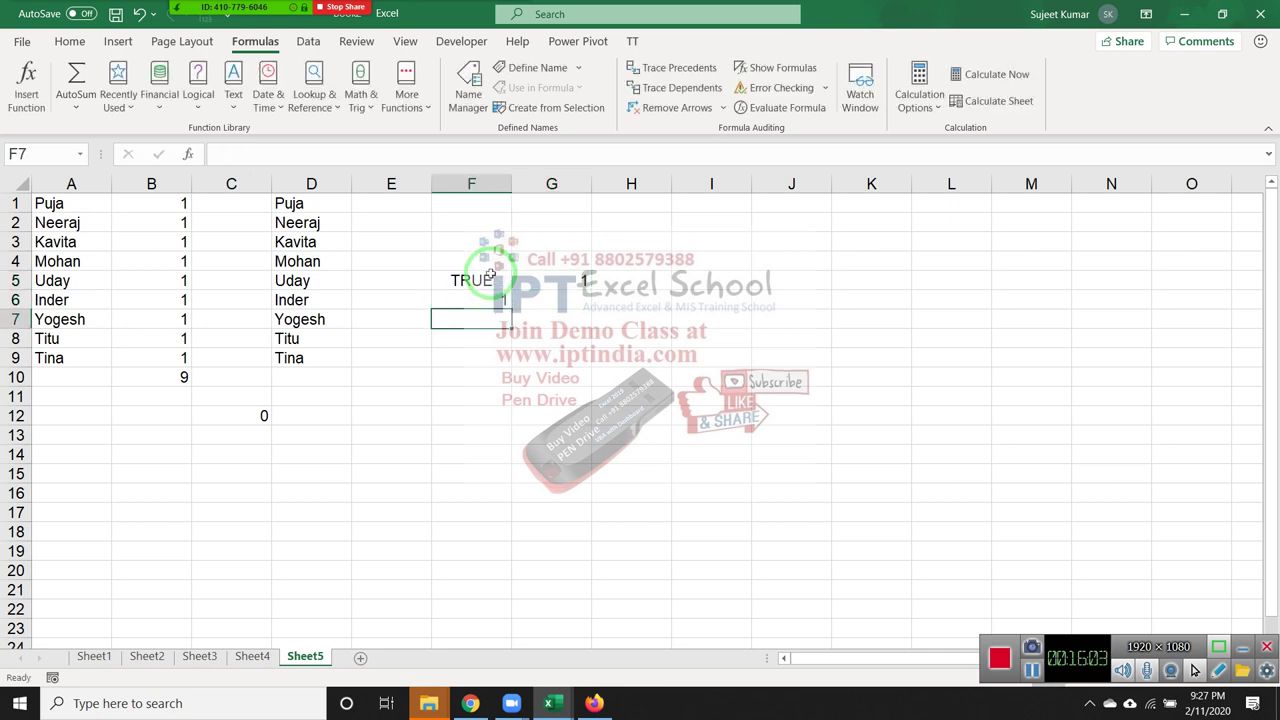
Change C12 to the array formula {=SUM(A1:A9=D1:D9*1)}, which gives #VALUE!
{"action": "double_click", "coordinate": [255, 414]}
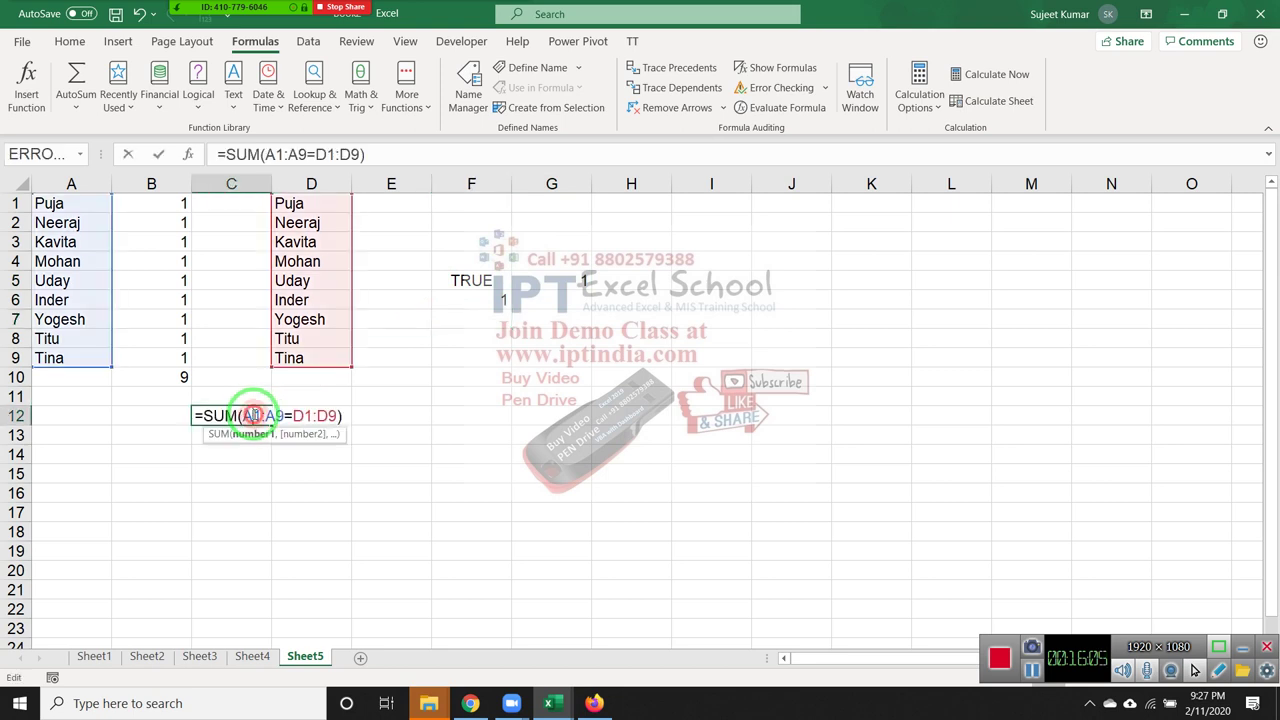
{"action": "left_click", "coordinate": [338, 418]}
{"action": "type", "text": "*1"}
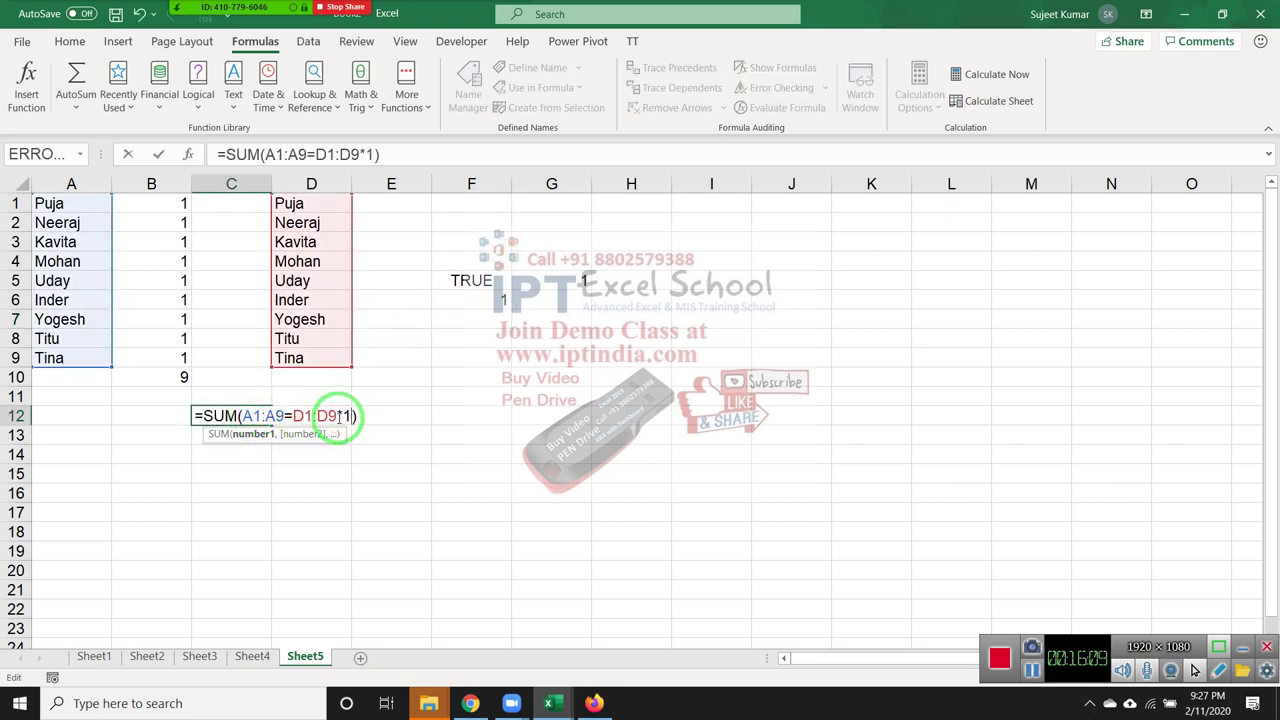
{"action": "key", "text": "Return"}
{"action": "key", "text": "Up"}
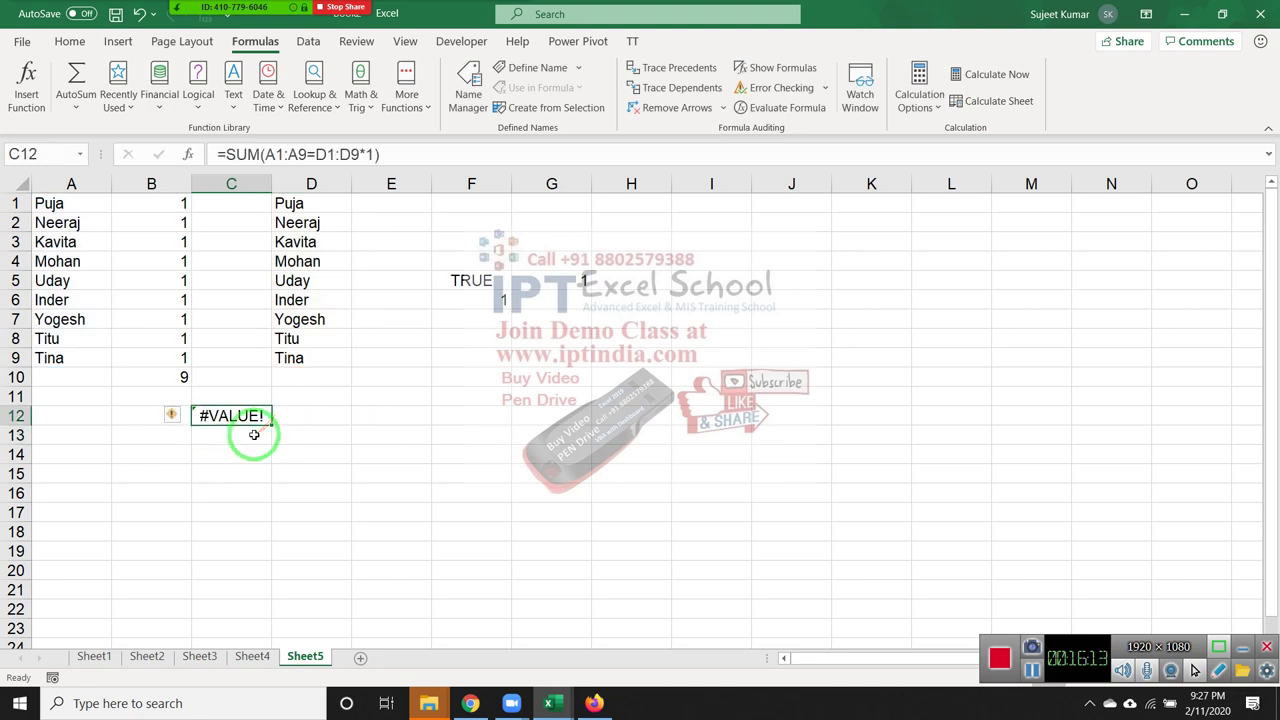
{"action": "key", "text": "F2"}
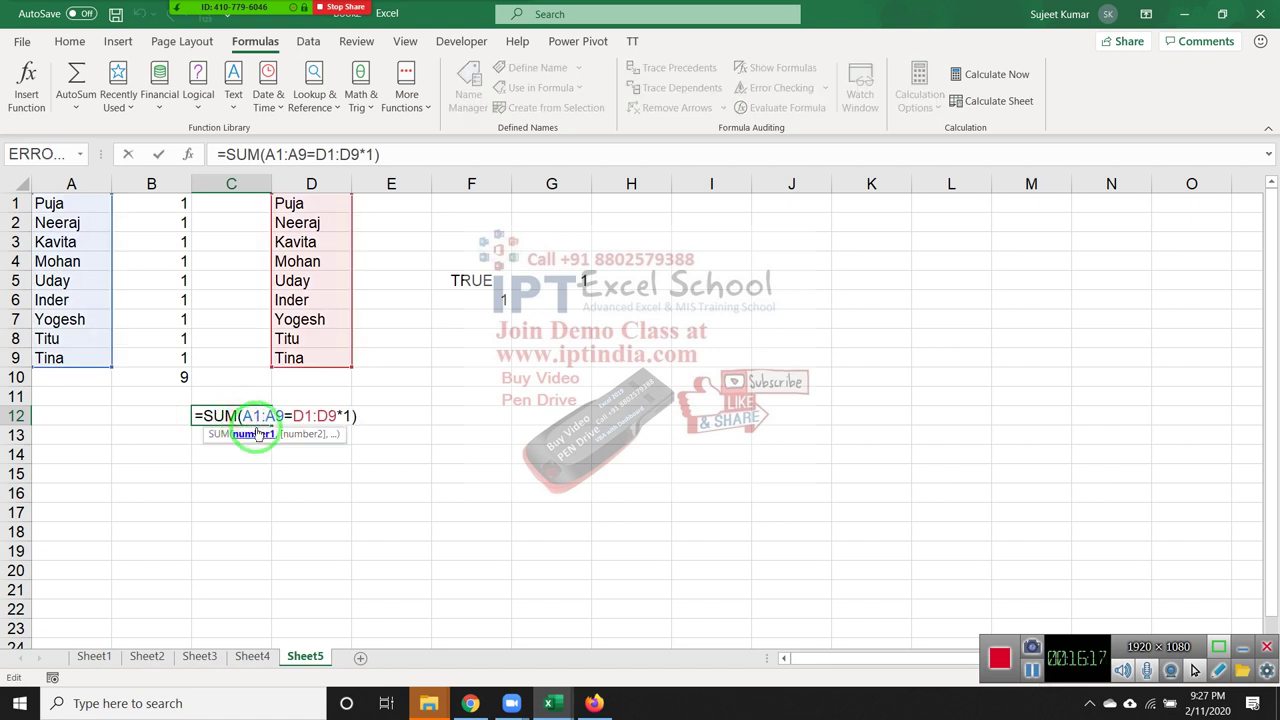
{"action": "key", "text": "ctrl+shift+Return"}
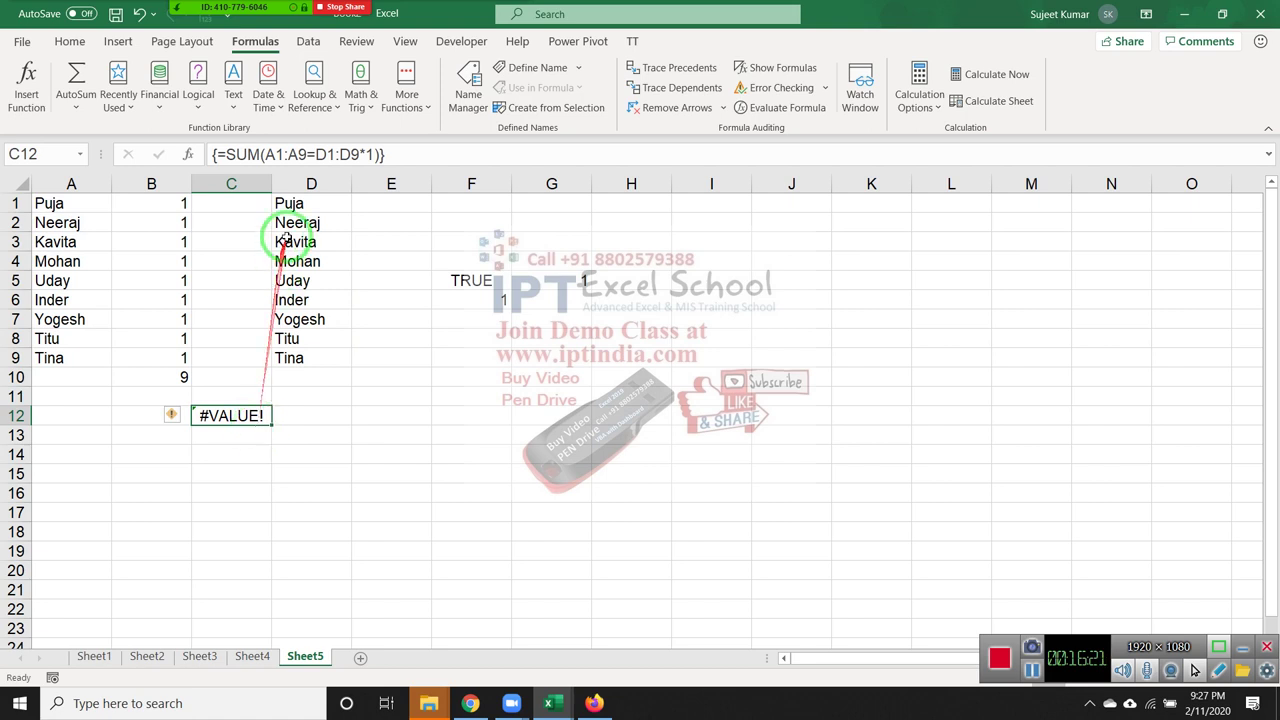
{"action": "left_click", "coordinate": [367, 154]}
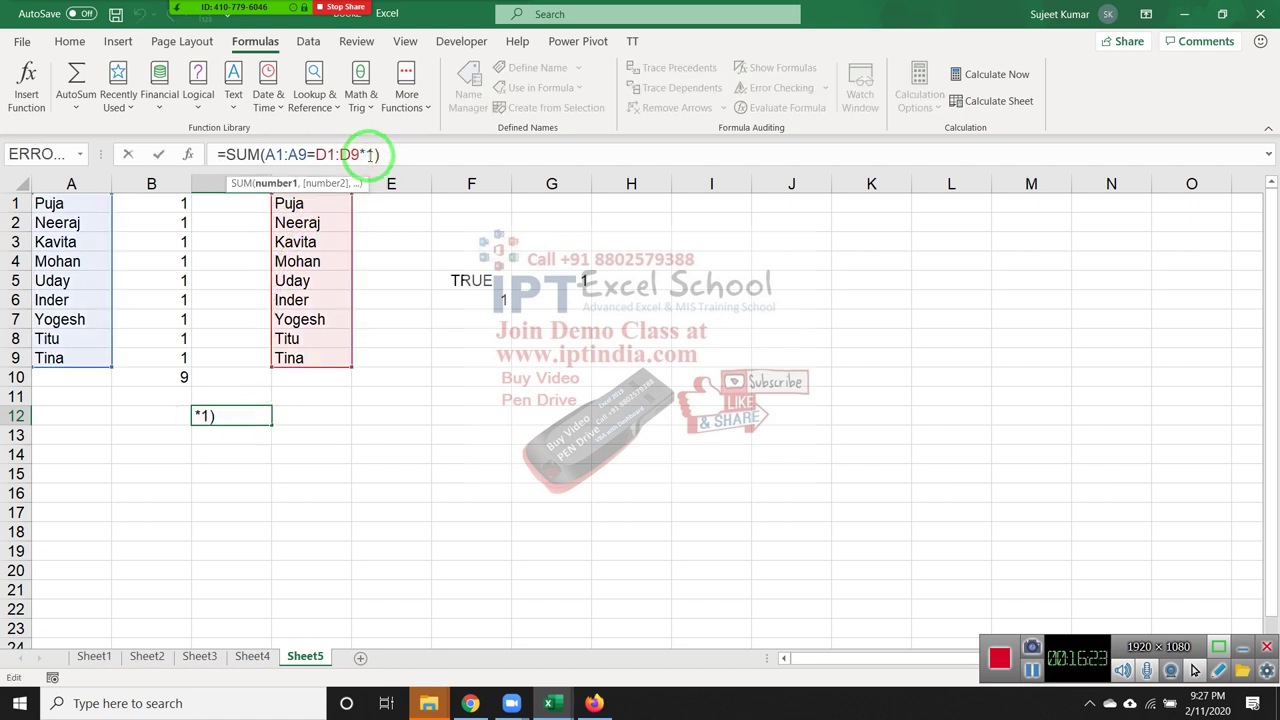
{"action": "key", "text": "ctrl+shift+Return"}
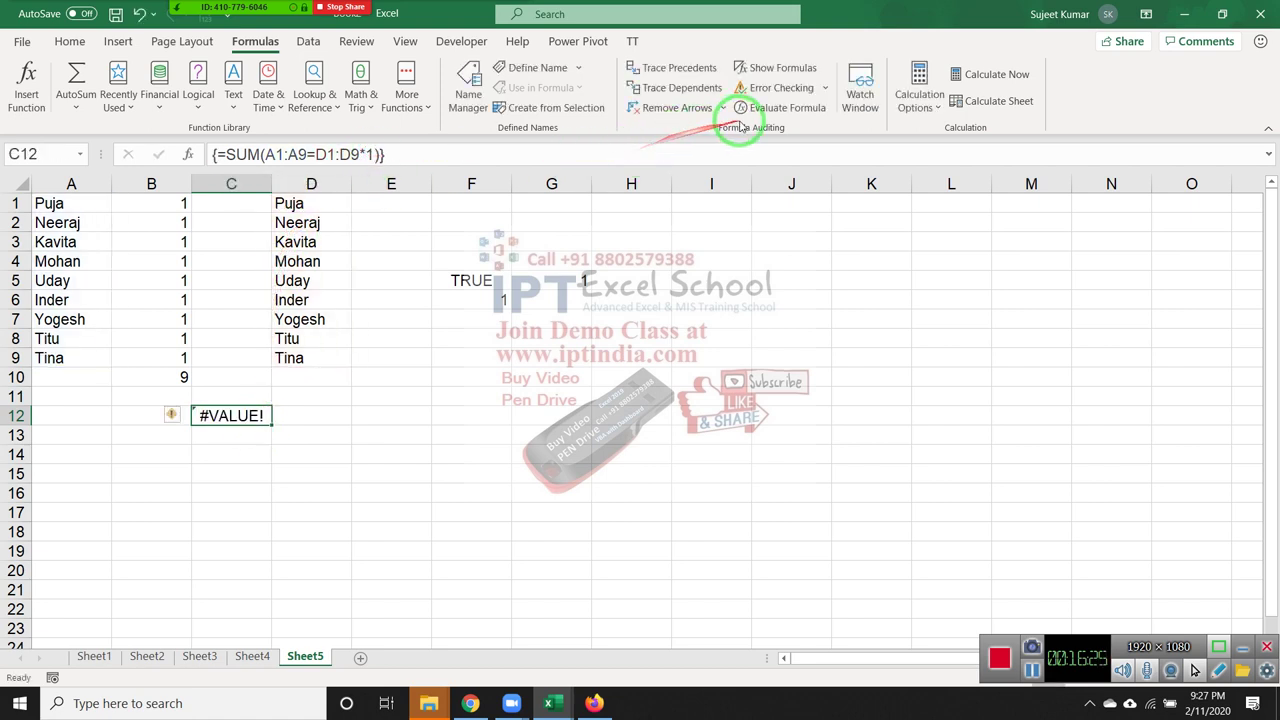
Step through C12 with Evaluate Formula, then close it
{"action": "left_click", "coordinate": [756, 108]}
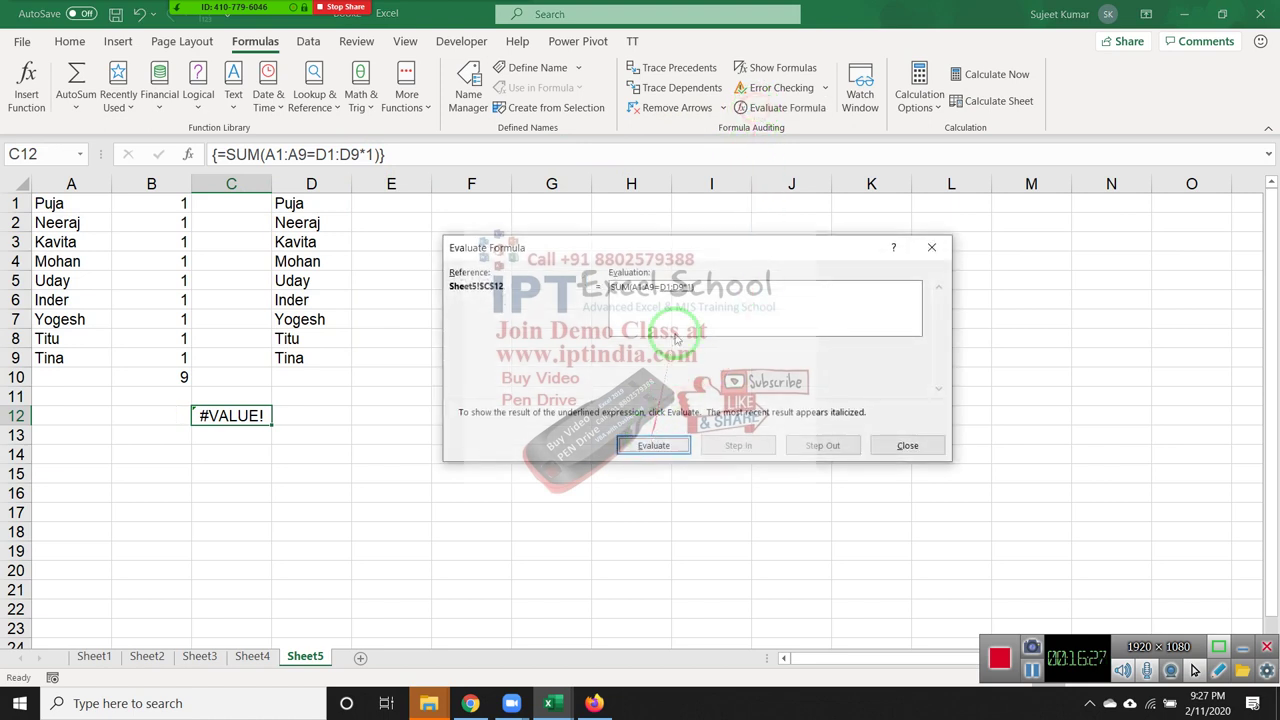
{"action": "left_click", "coordinate": [655, 446]}
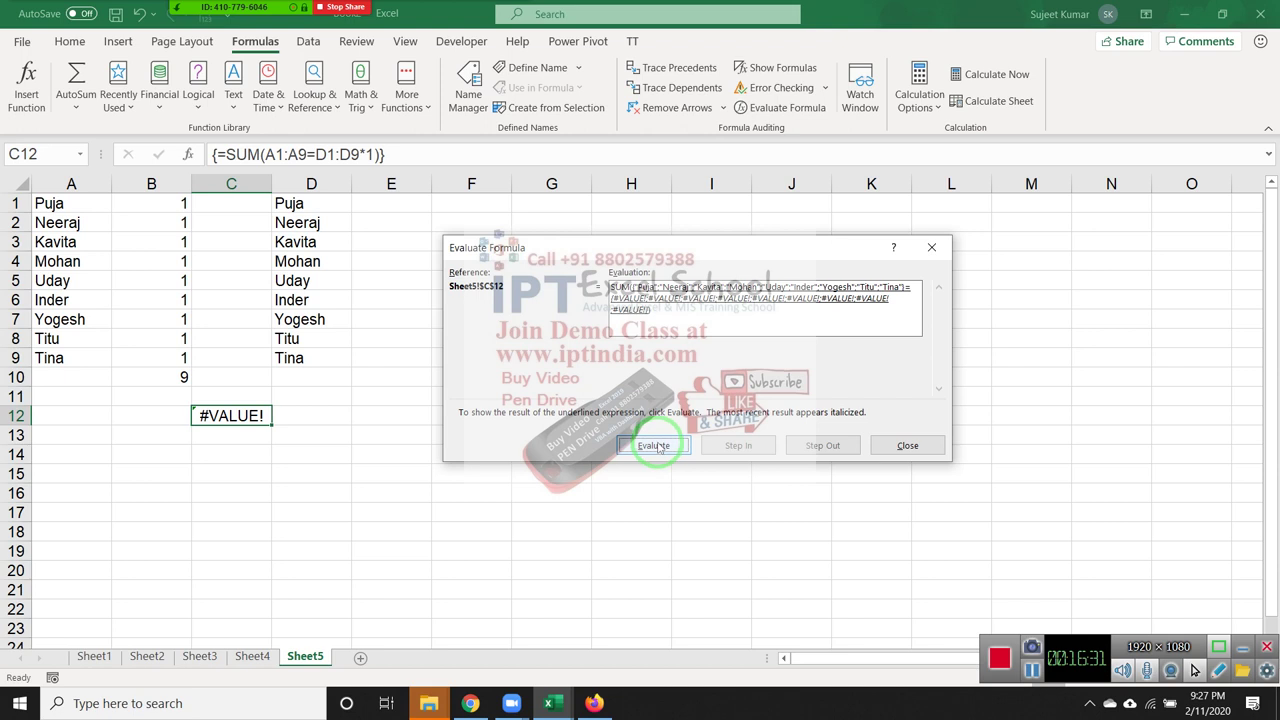
{"action": "key", "text": "Escape"}
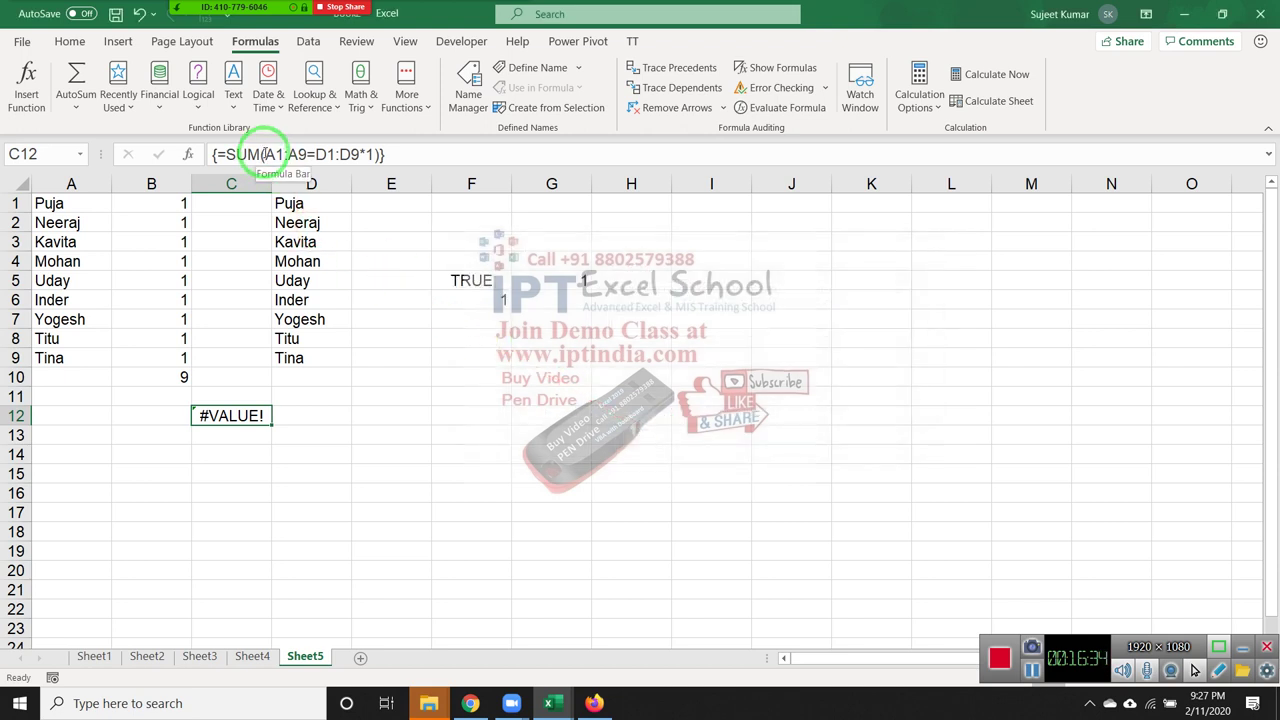
Correct C12 to the array formula {=SUM((A1:A9=D1:D9)*1)}, returning 9
{"action": "left_click", "coordinate": [264, 154]}
{"action": "type", "text": "("}
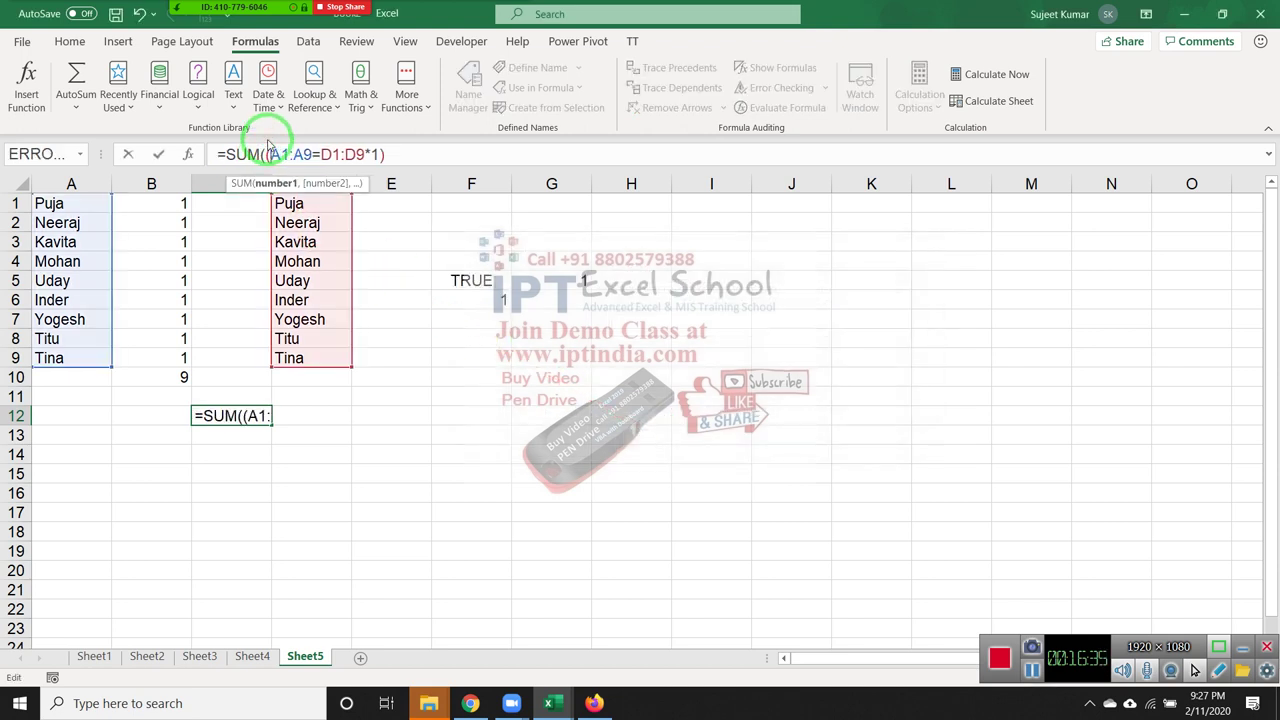
{"action": "left_click", "coordinate": [352, 154]}
{"action": "type", "text": ")"}
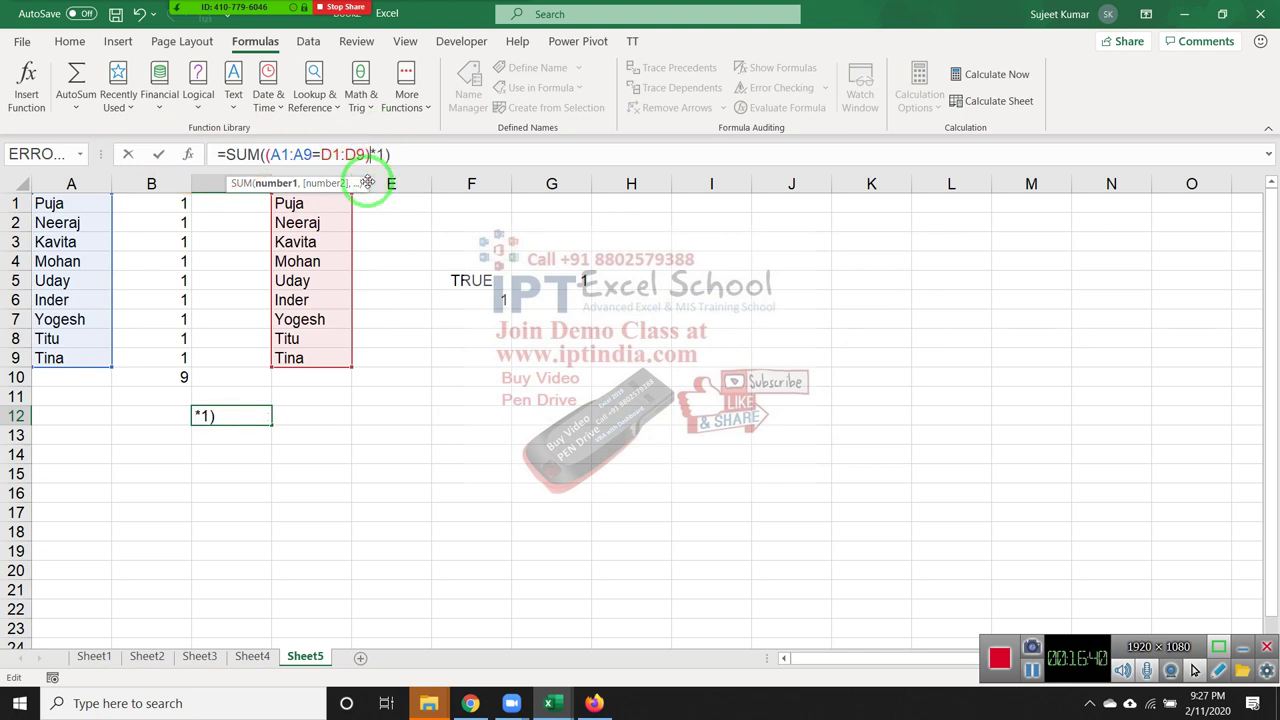
{"action": "key", "text": "ctrl+shift+Return"}
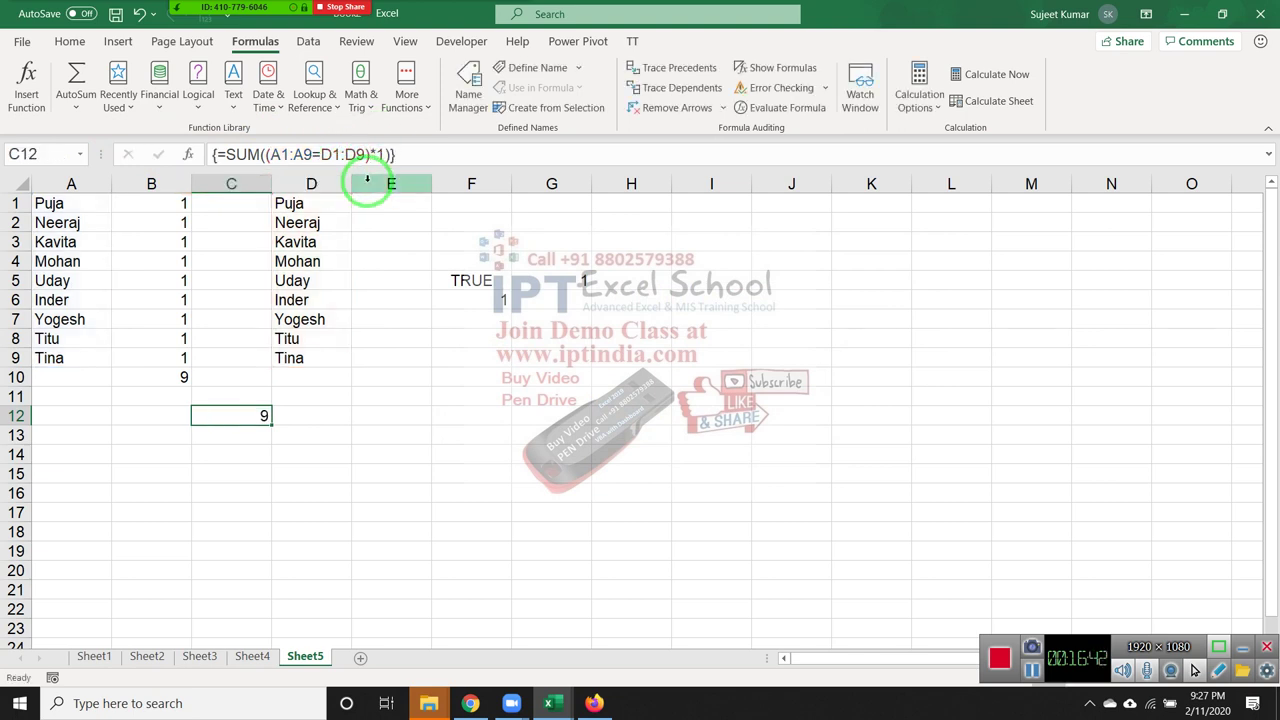
Evaluate C12 from TRUE values to 1s, close the evaluation, and select D5
{"action": "left_click", "coordinate": [780, 107]}
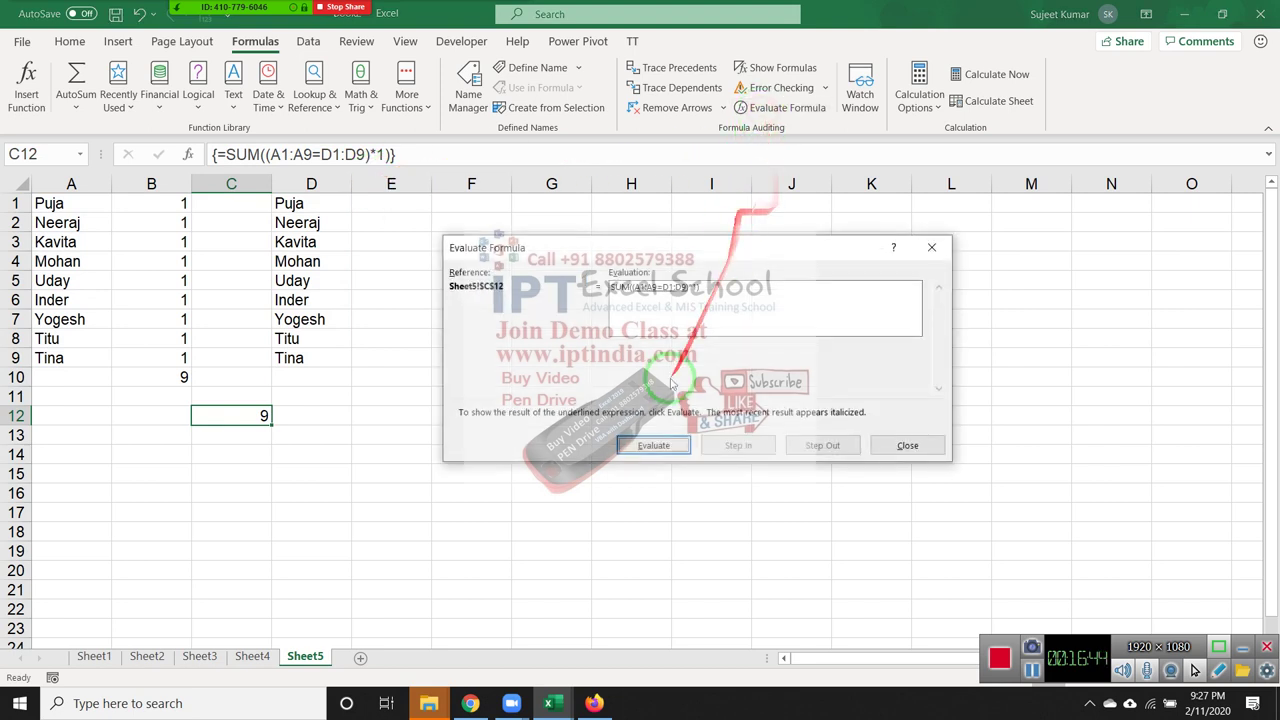
{"action": "left_click", "coordinate": [655, 446]}
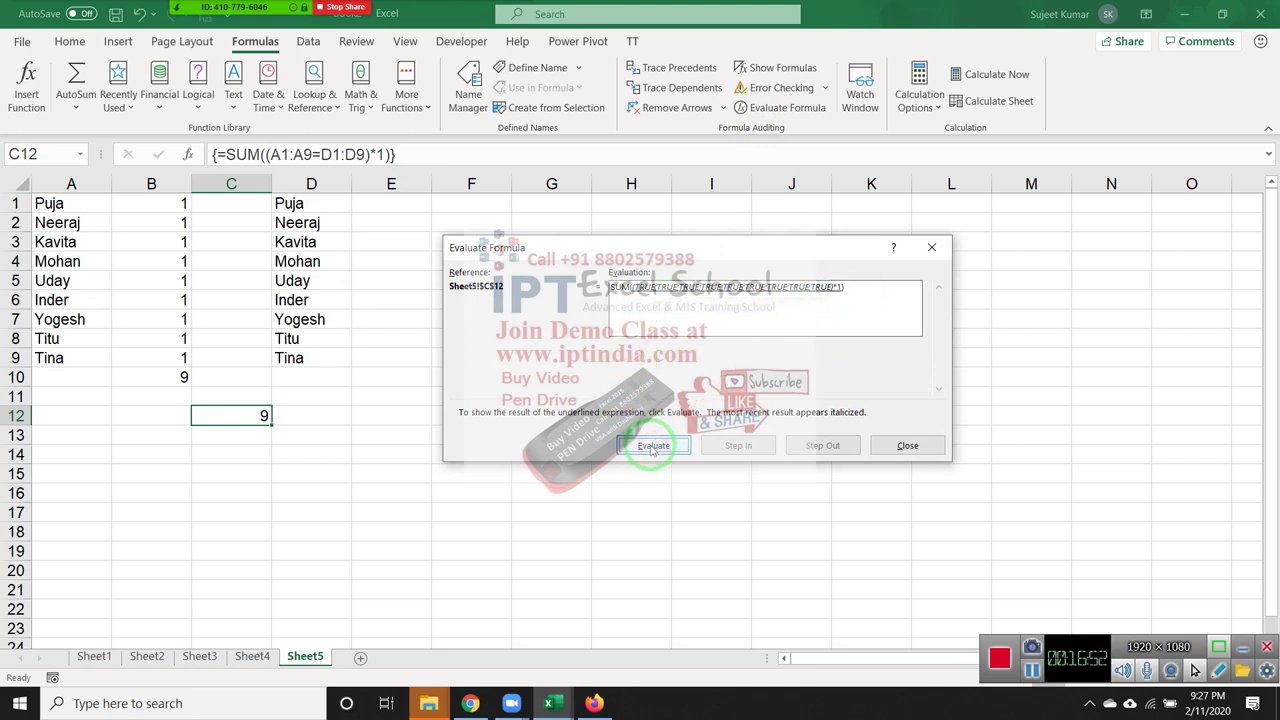
{"action": "left_click", "coordinate": [647, 451]}
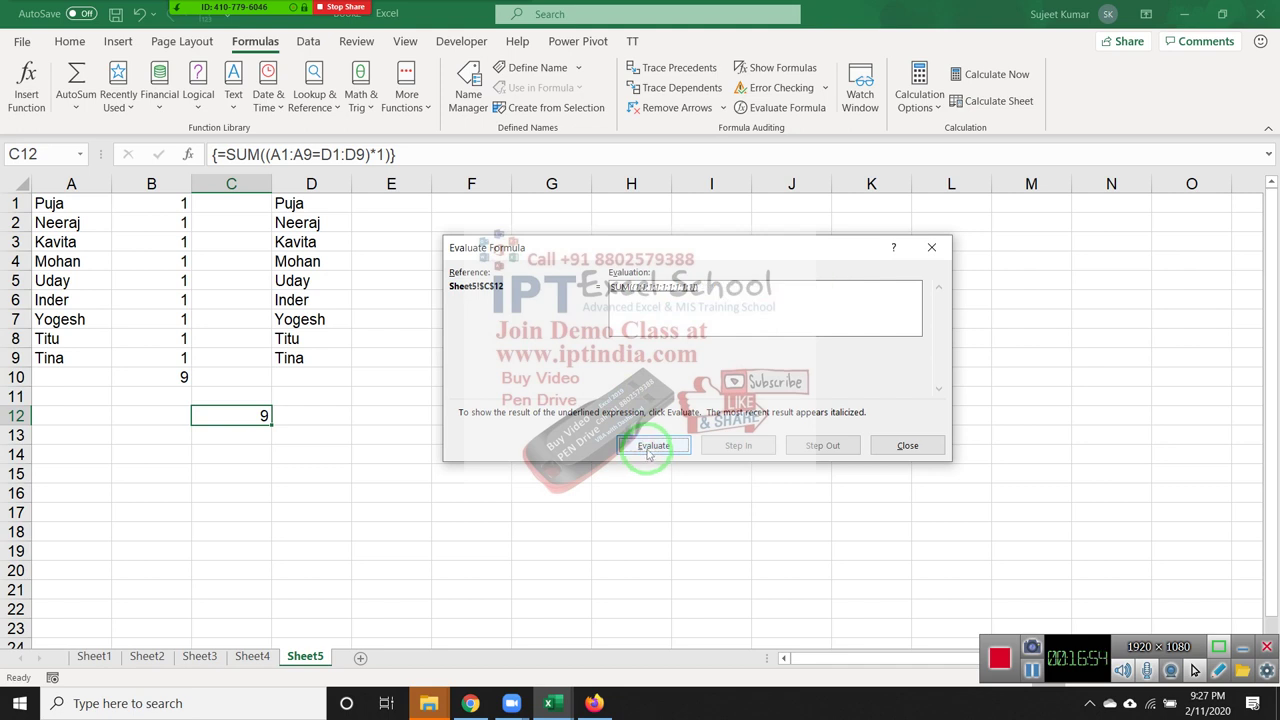
{"action": "key", "text": "Escape"}
{"action": "left_click", "coordinate": [333, 280]}
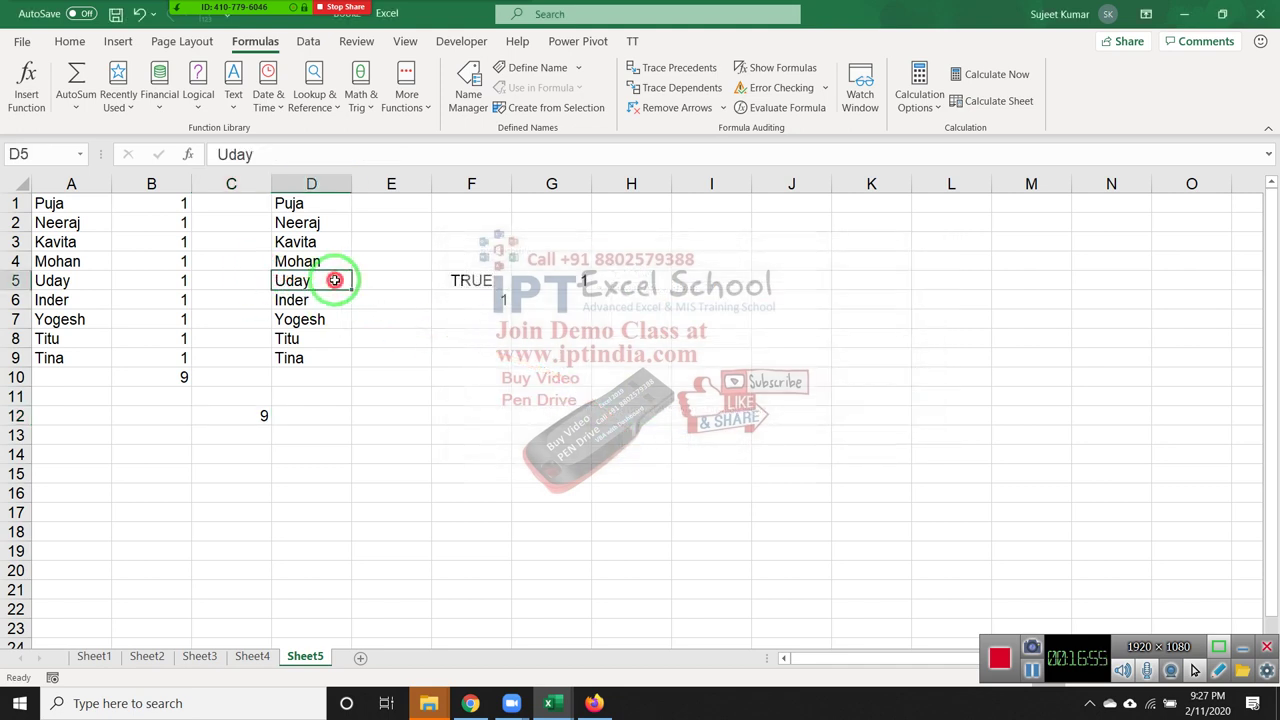
{"action": "double_click", "coordinate": [335, 280]}
{"action": "type", "text": "varm"}
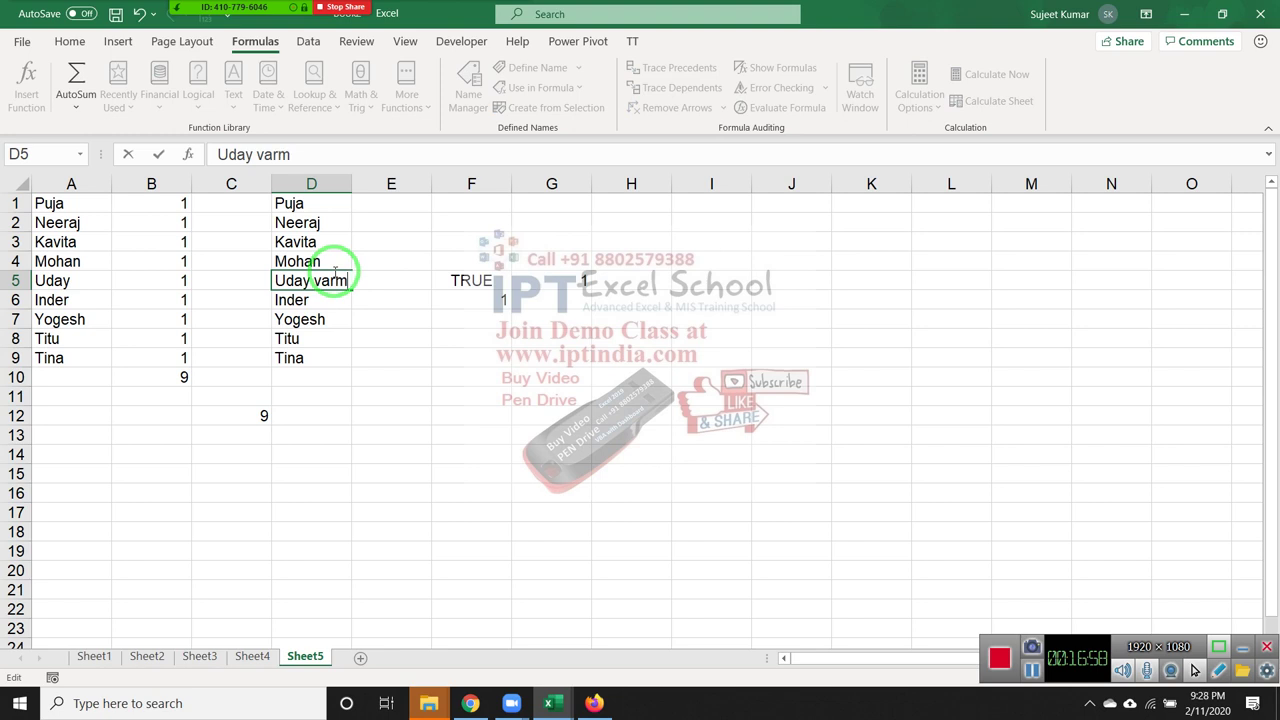
{"action": "type", "text": "a"}
{"action": "key", "text": "Return"}
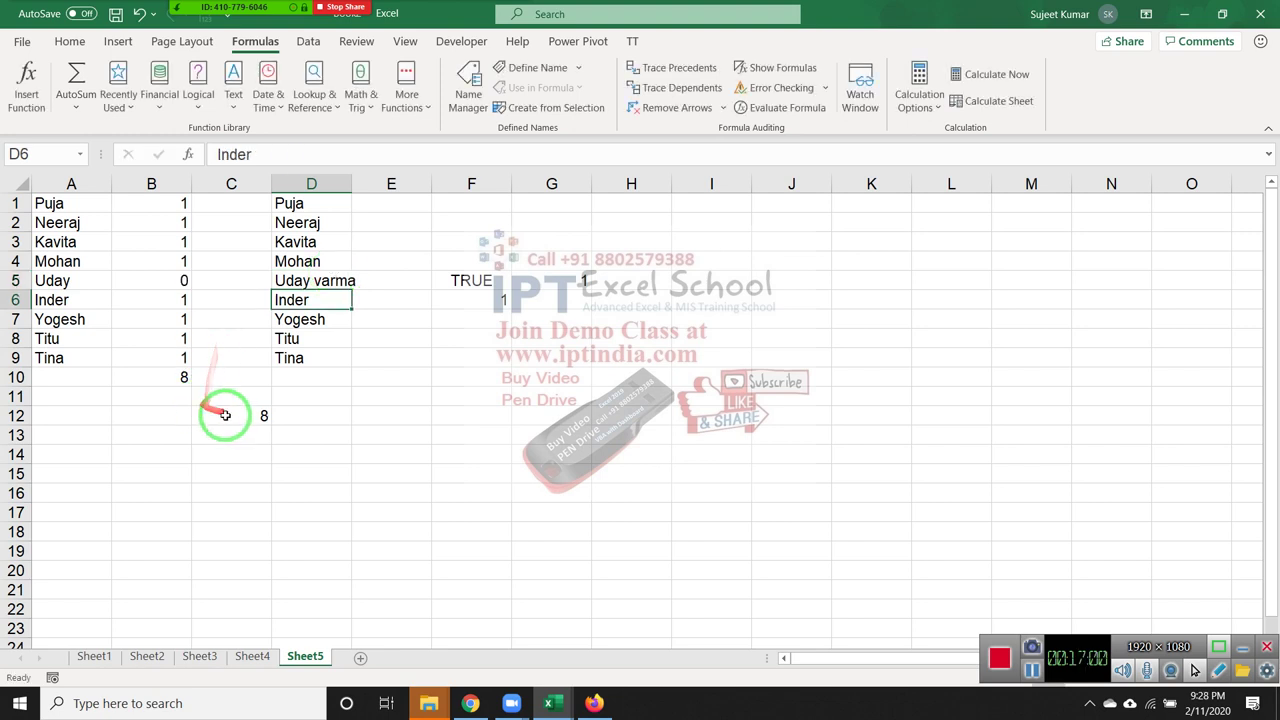
Evaluate C12's array formula through TRUE/FALSE into 1s and 0s, totalling 8
{"action": "left_click", "coordinate": [229, 410]}
{"action": "left_click", "coordinate": [790, 110]}
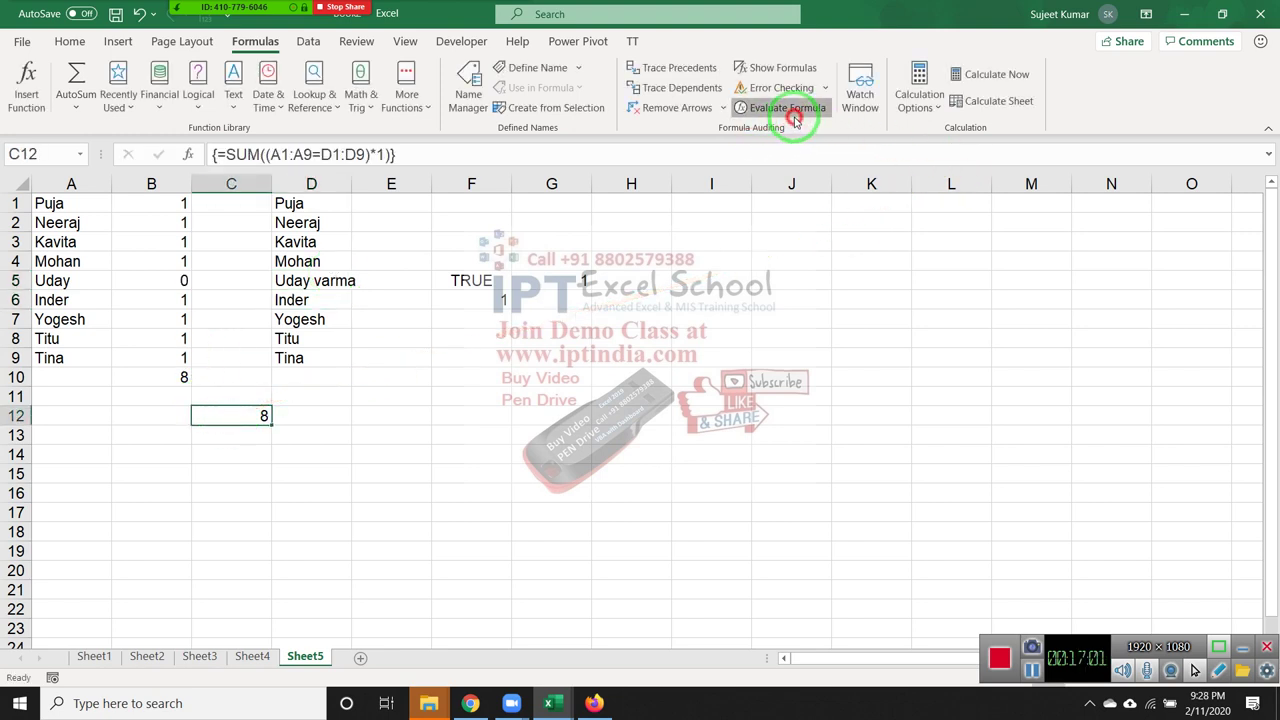
{"action": "left_click", "coordinate": [660, 445]}
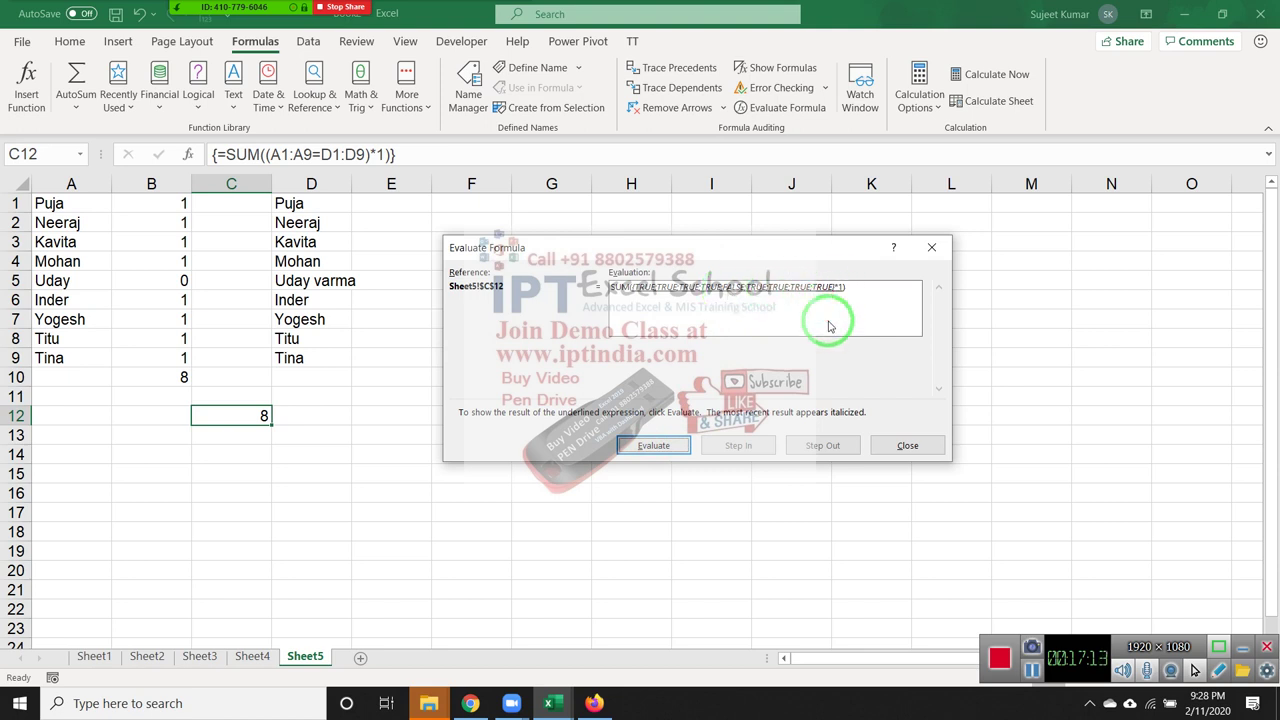
{"action": "left_click", "coordinate": [654, 448]}
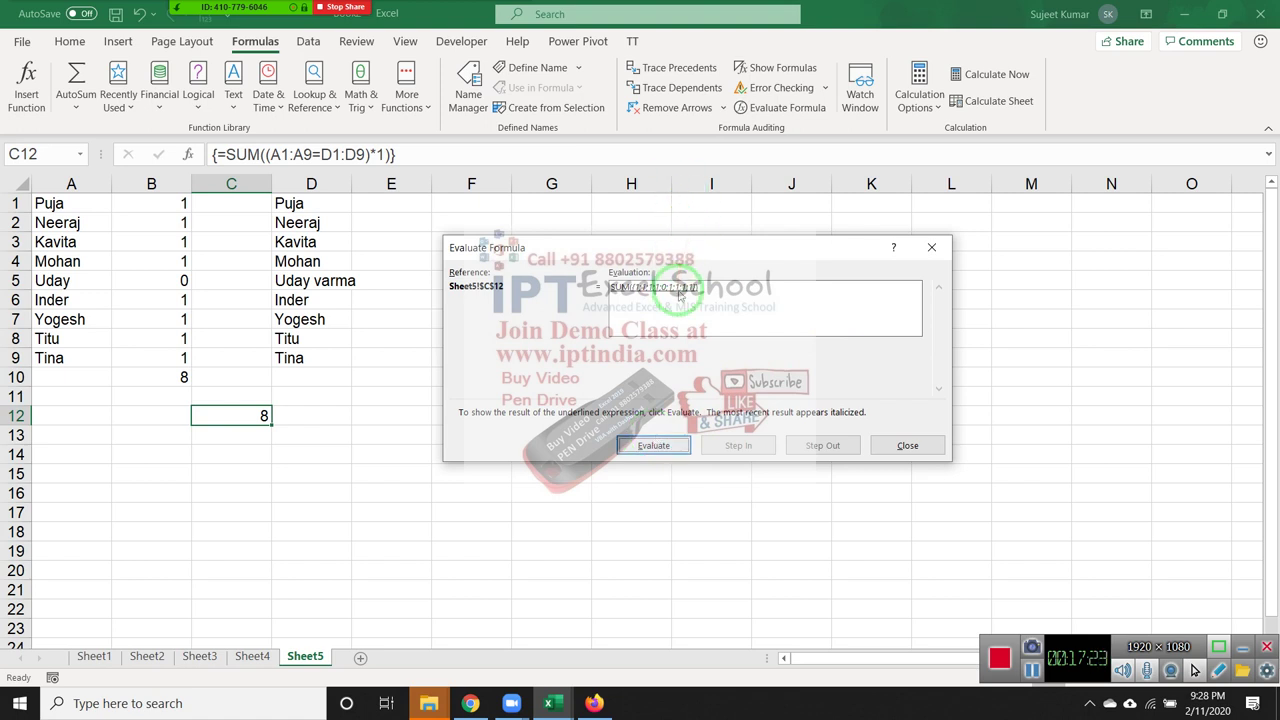
Close Evaluate Formula, show Zoom's participants list, and switch to the Chrome browser
{"action": "left_click", "coordinate": [912, 452]}
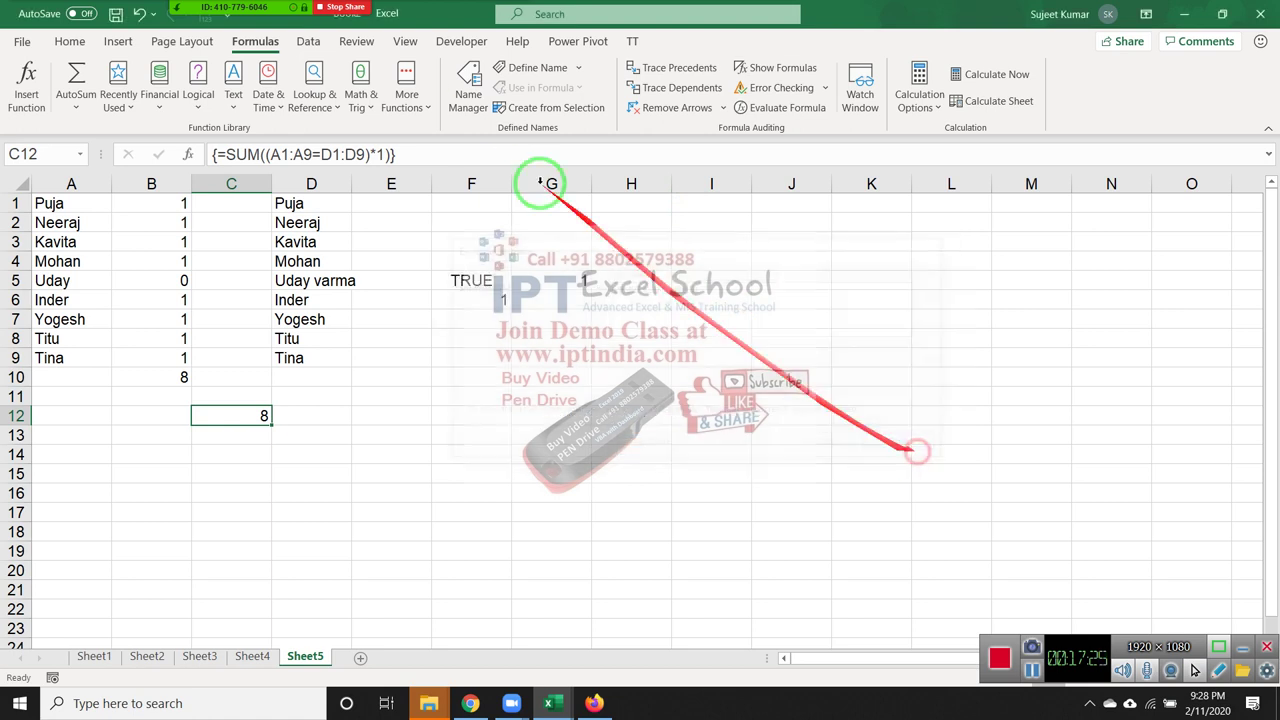
{"action": "left_click", "coordinate": [214, 30]}
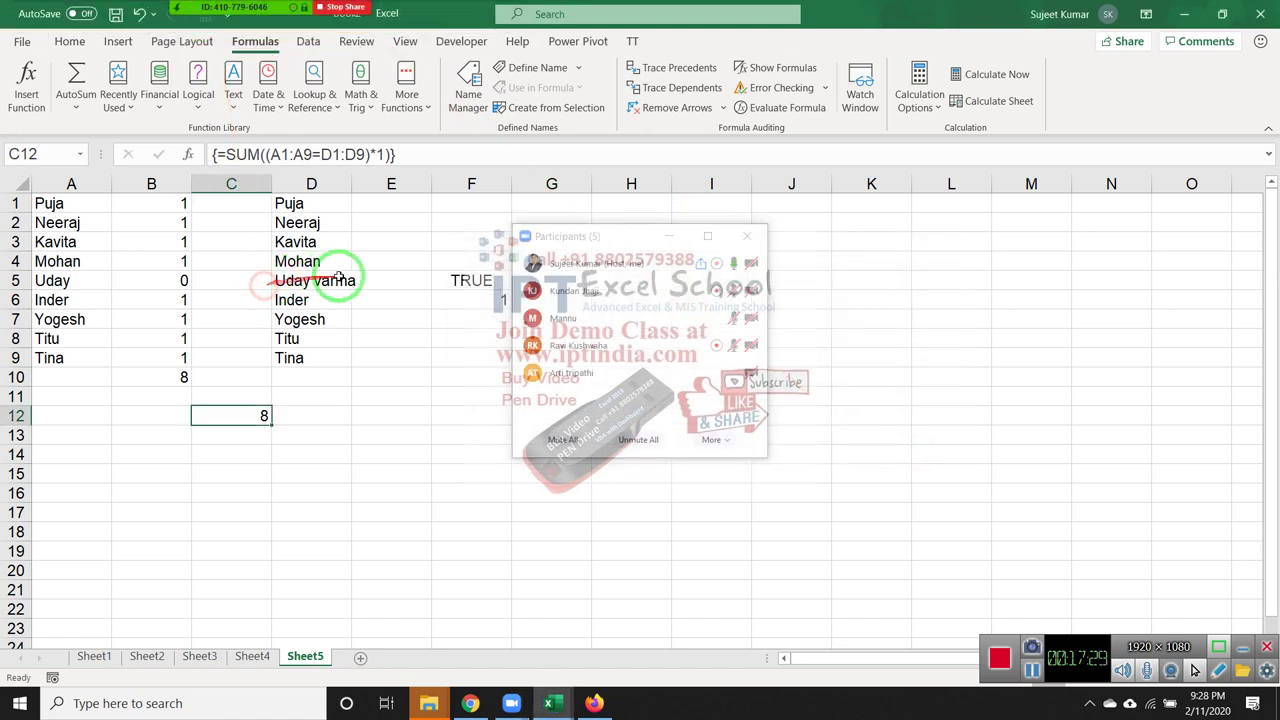
{"action": "mouse_move", "coordinate": [470, 705]}
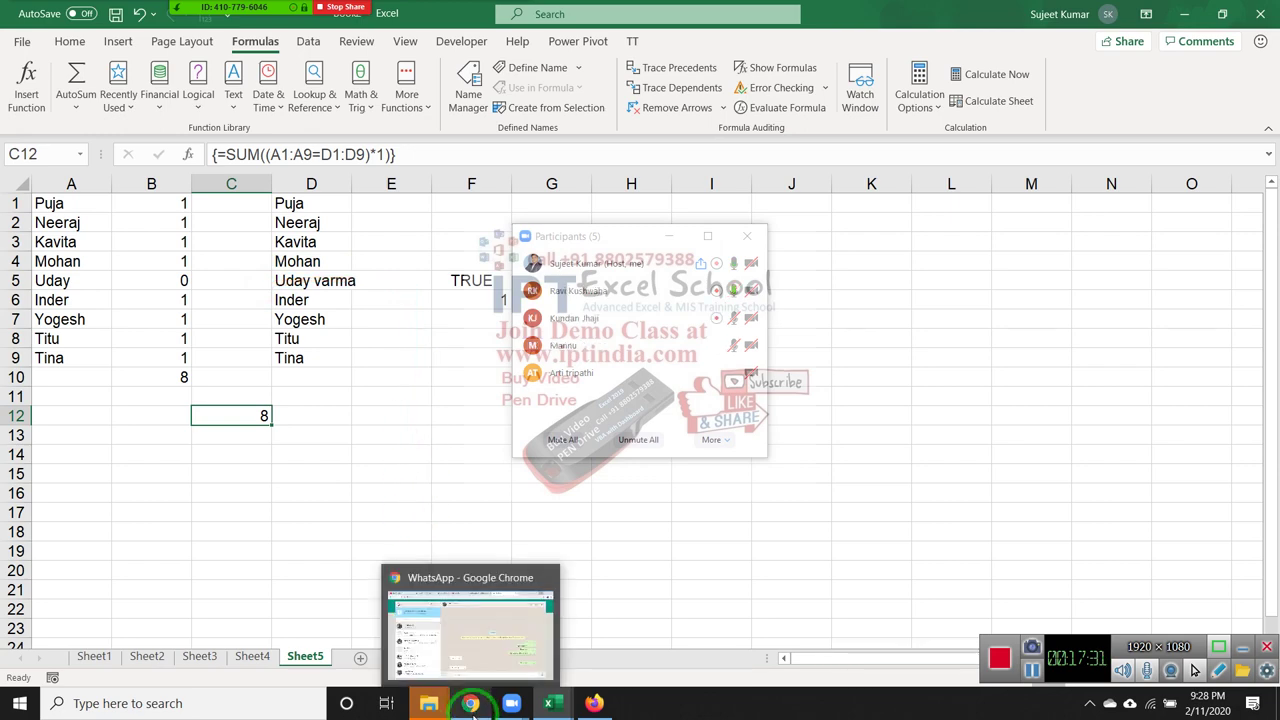
{"action": "left_click", "coordinate": [410, 395]}
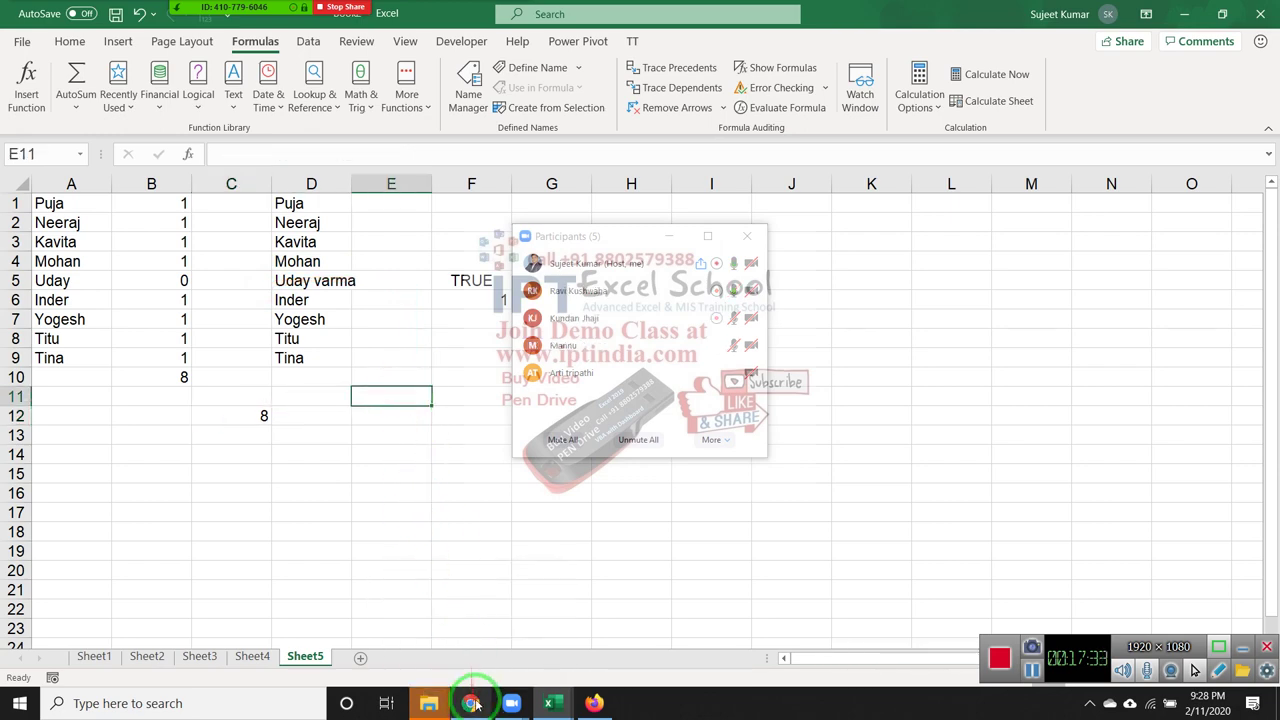
{"action": "left_click", "coordinate": [470, 703]}
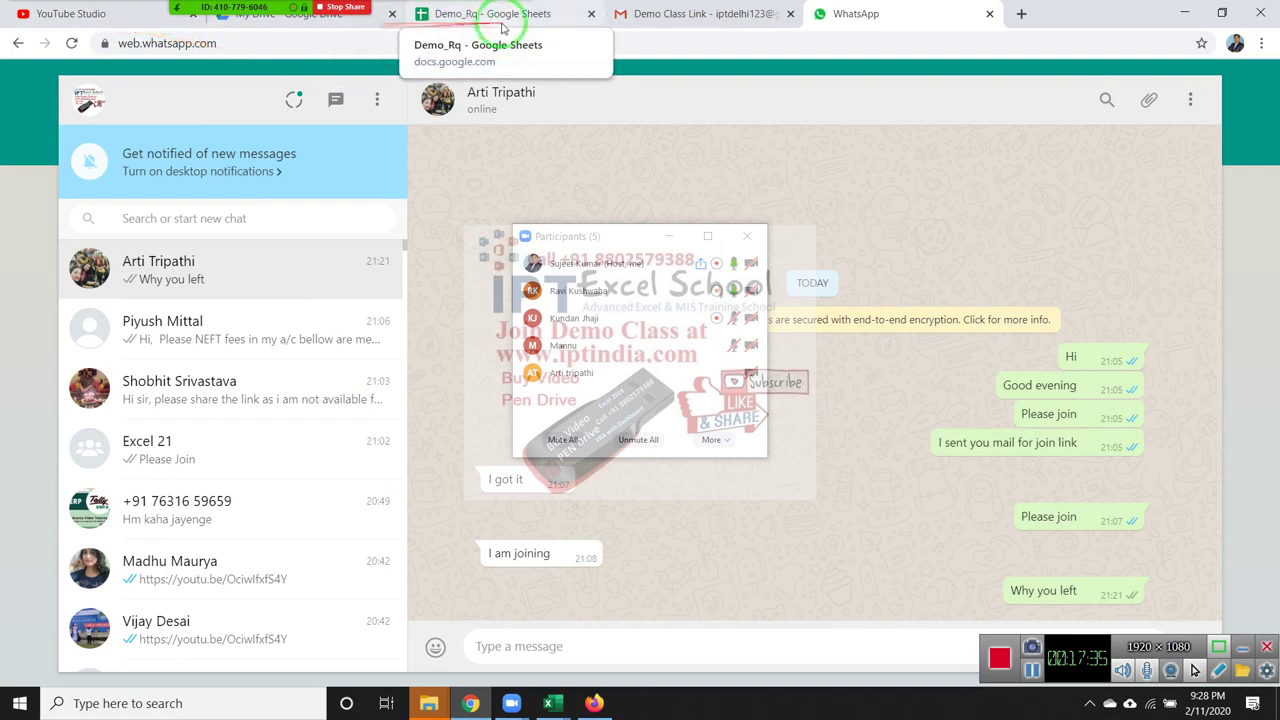
Switch to the Gmail tab and filter the mailbox to sent mail
{"action": "left_click", "coordinate": [646, 16]}
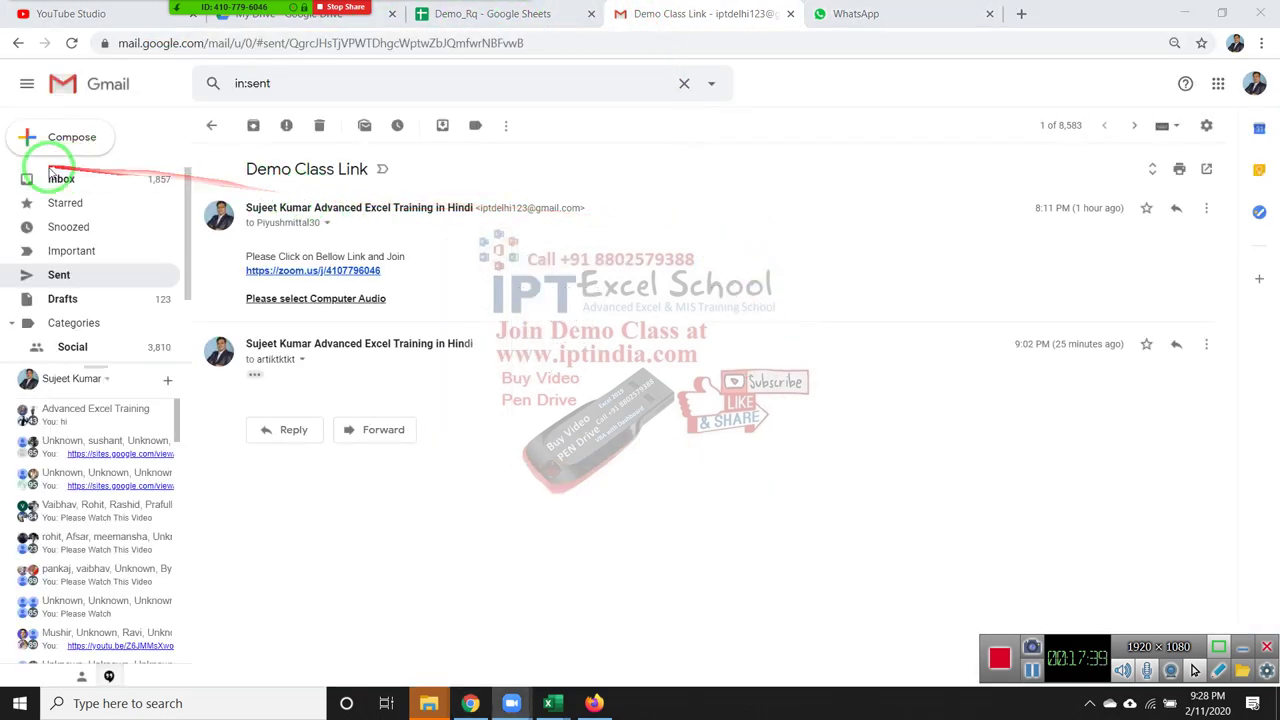
{"action": "left_click", "coordinate": [47, 180]}
{"action": "left_click", "coordinate": [275, 84]}
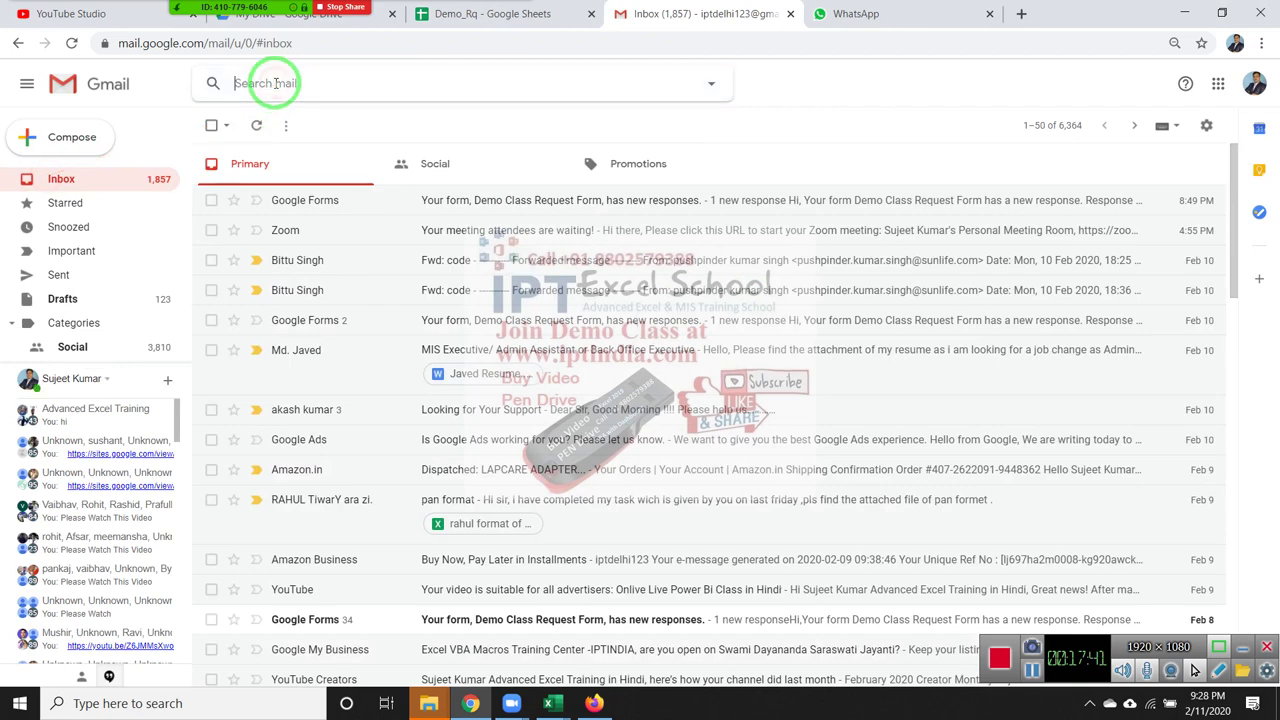
{"action": "left_click", "coordinate": [80, 274]}
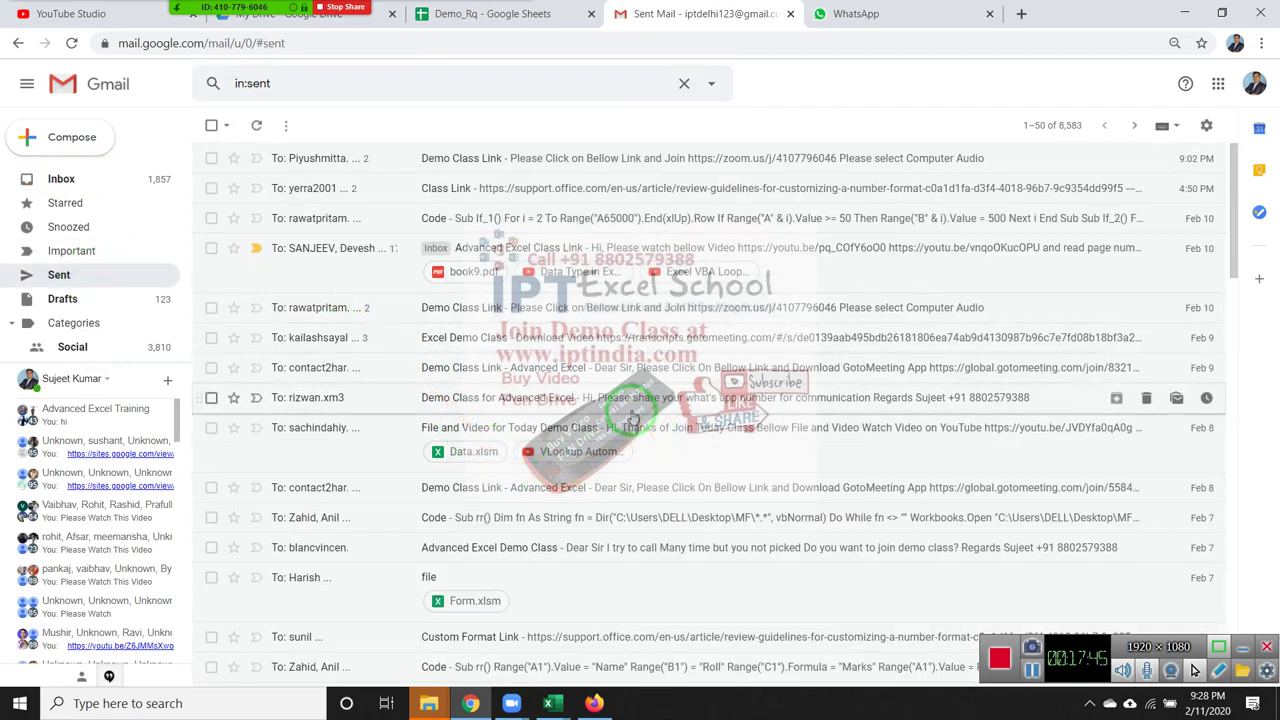
Scroll the Sent list to find and open the 'Class Link' conversation
{"action": "scroll", "coordinate": [630, 380], "scroll_direction": "down", "scroll_amount": 1}
{"action": "scroll", "coordinate": [630, 382], "scroll_direction": "down", "scroll_amount": 3}
{"action": "scroll", "coordinate": [631, 420], "scroll_direction": "down", "scroll_amount": 2}
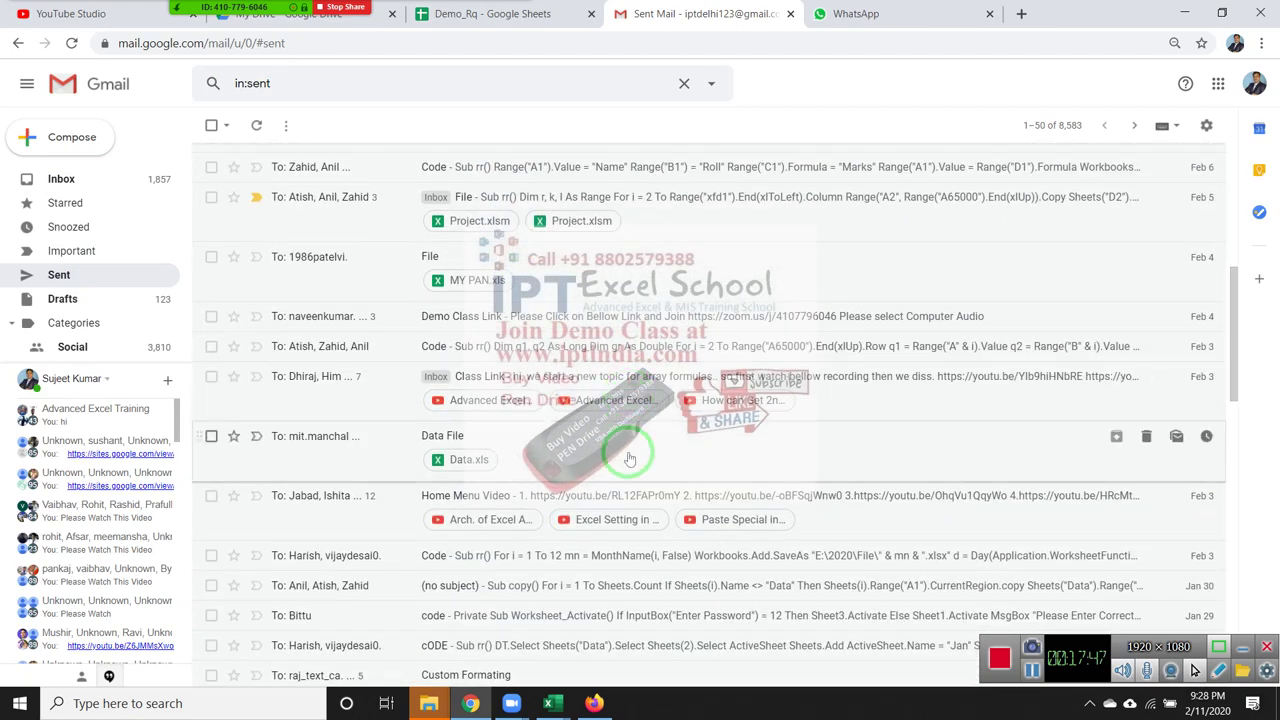
{"action": "scroll", "coordinate": [632, 455], "scroll_direction": "down", "scroll_amount": 3}
{"action": "scroll", "coordinate": [629, 467], "scroll_direction": "down", "scroll_amount": 2}
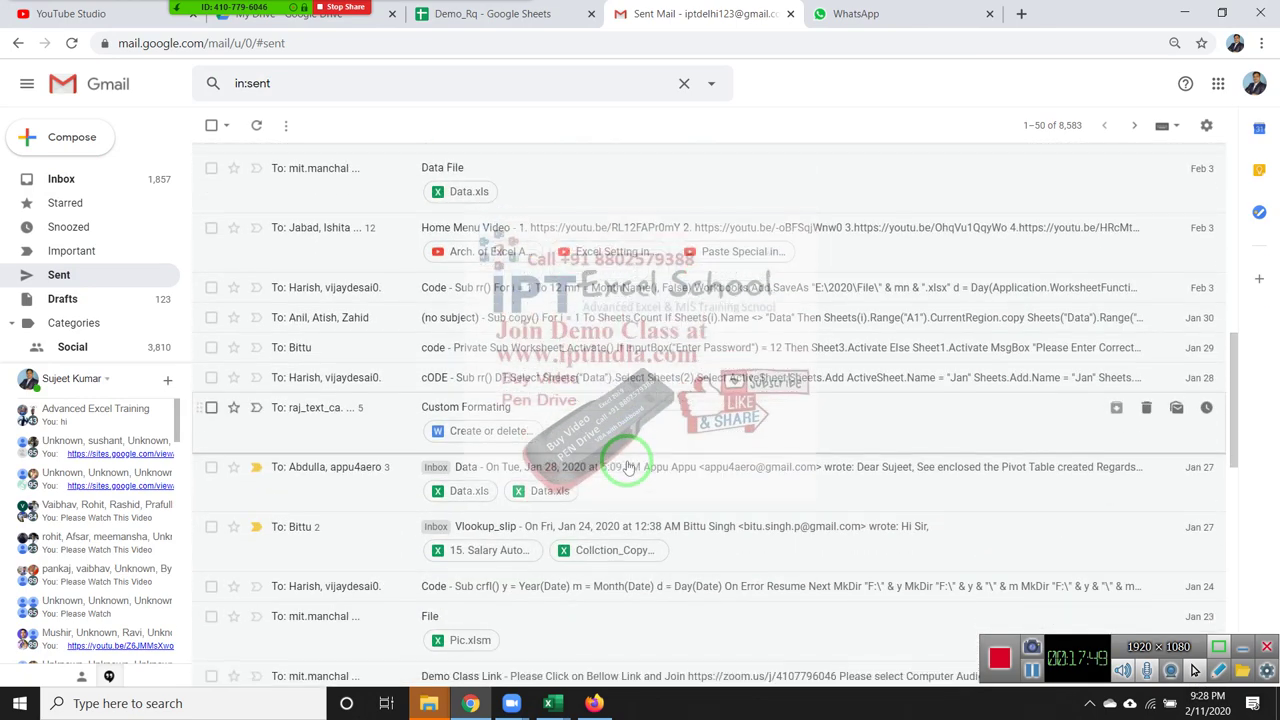
{"action": "scroll", "coordinate": [629, 467], "scroll_direction": "down", "scroll_amount": 3}
{"action": "scroll", "coordinate": [629, 467], "scroll_direction": "down", "scroll_amount": 2}
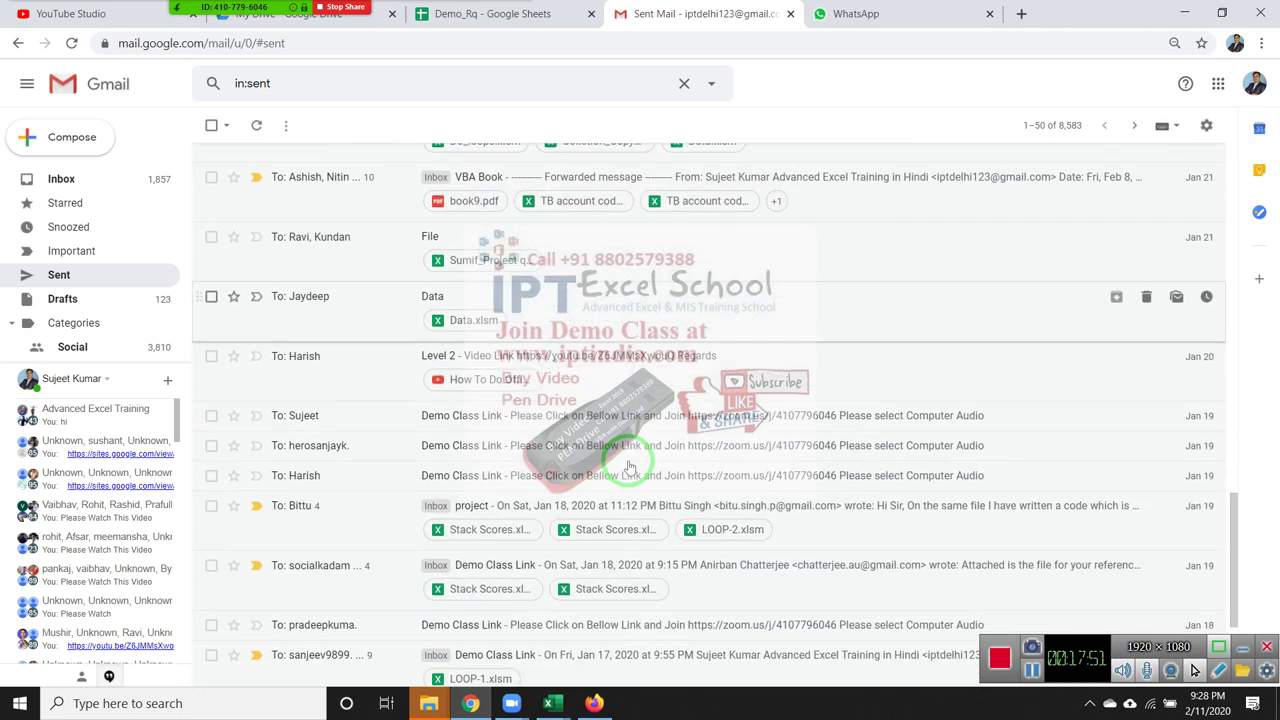
{"action": "scroll", "coordinate": [629, 467], "scroll_direction": "down", "scroll_amount": 2}
{"action": "scroll", "coordinate": [629, 460], "scroll_direction": "down", "scroll_amount": 1}
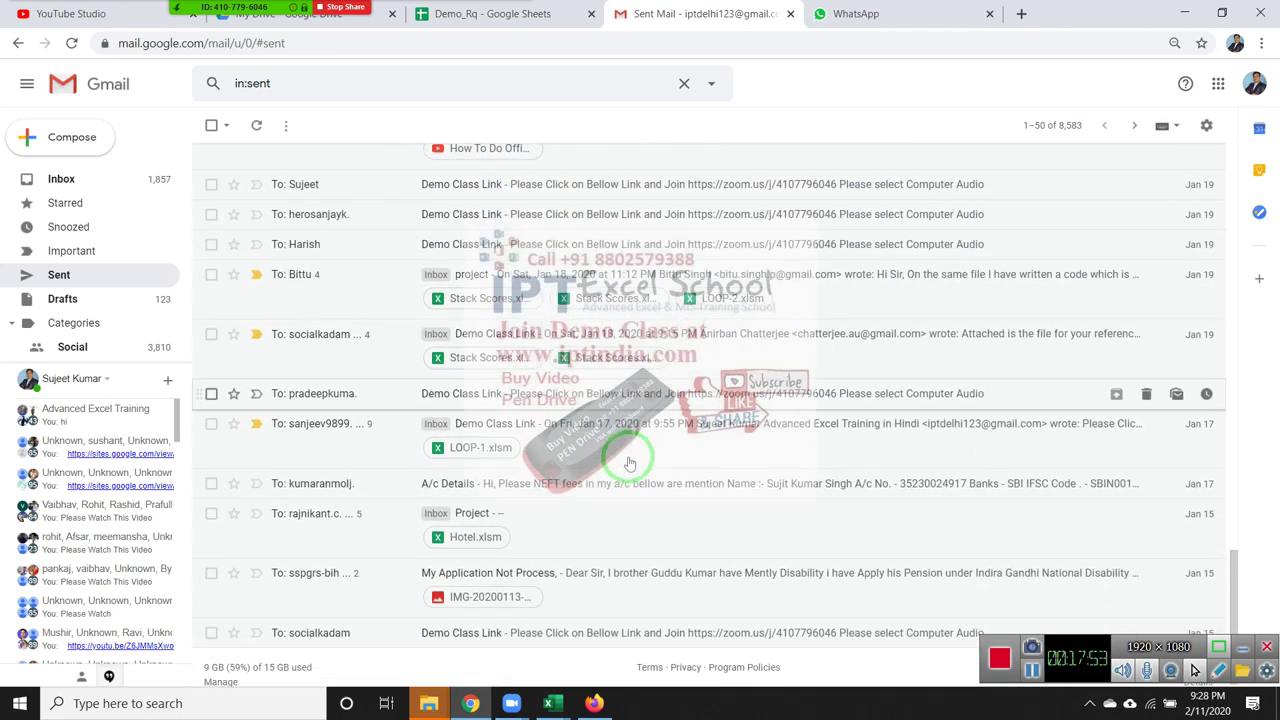
{"action": "left_click_drag", "start_coordinate": [629, 460], "coordinate": [1065, 270]}
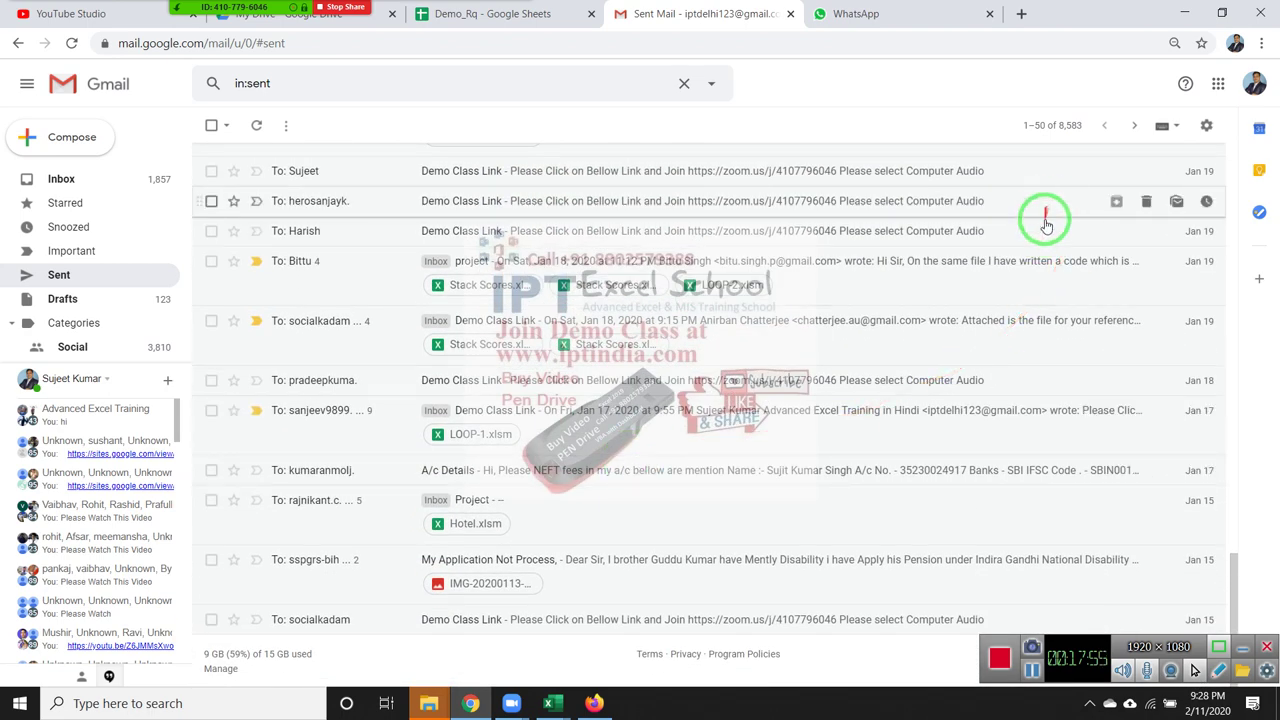
{"action": "scroll", "coordinate": [1049, 380], "scroll_direction": "up", "scroll_amount": 1}
{"action": "scroll", "coordinate": [991, 394], "scroll_direction": "up", "scroll_amount": 2}
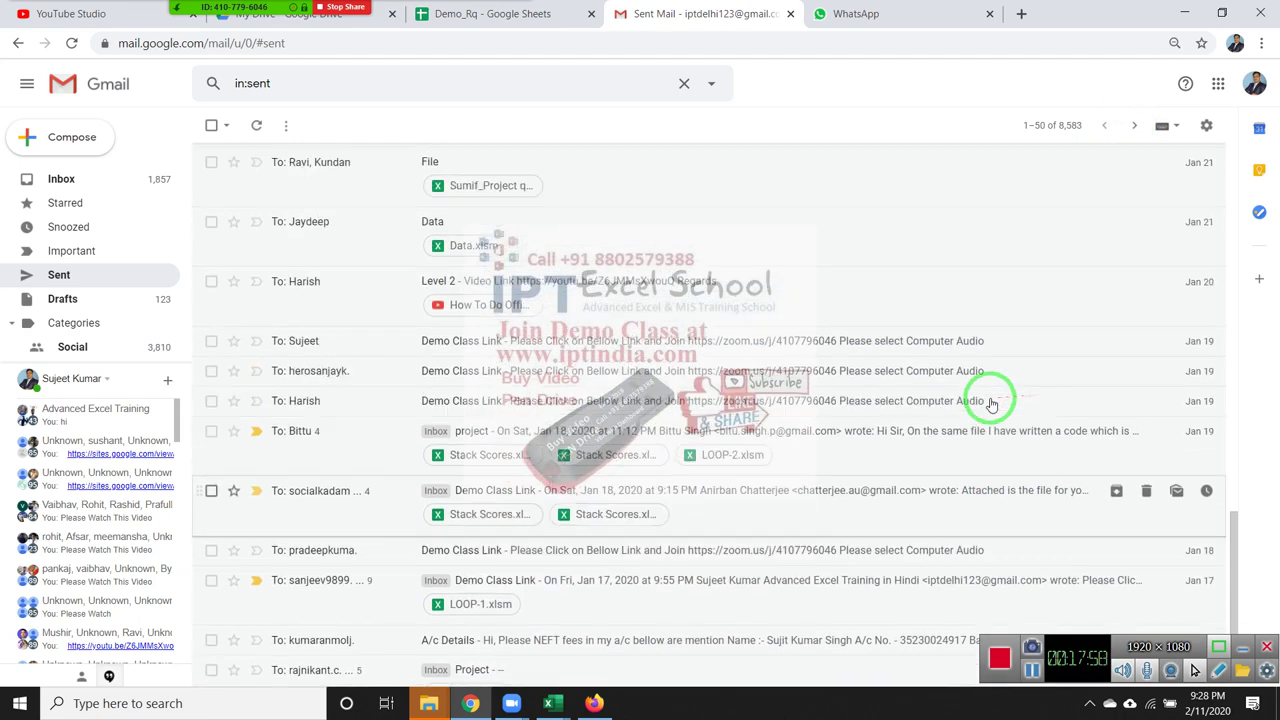
{"action": "scroll", "coordinate": [977, 400], "scroll_direction": "up", "scroll_amount": 2}
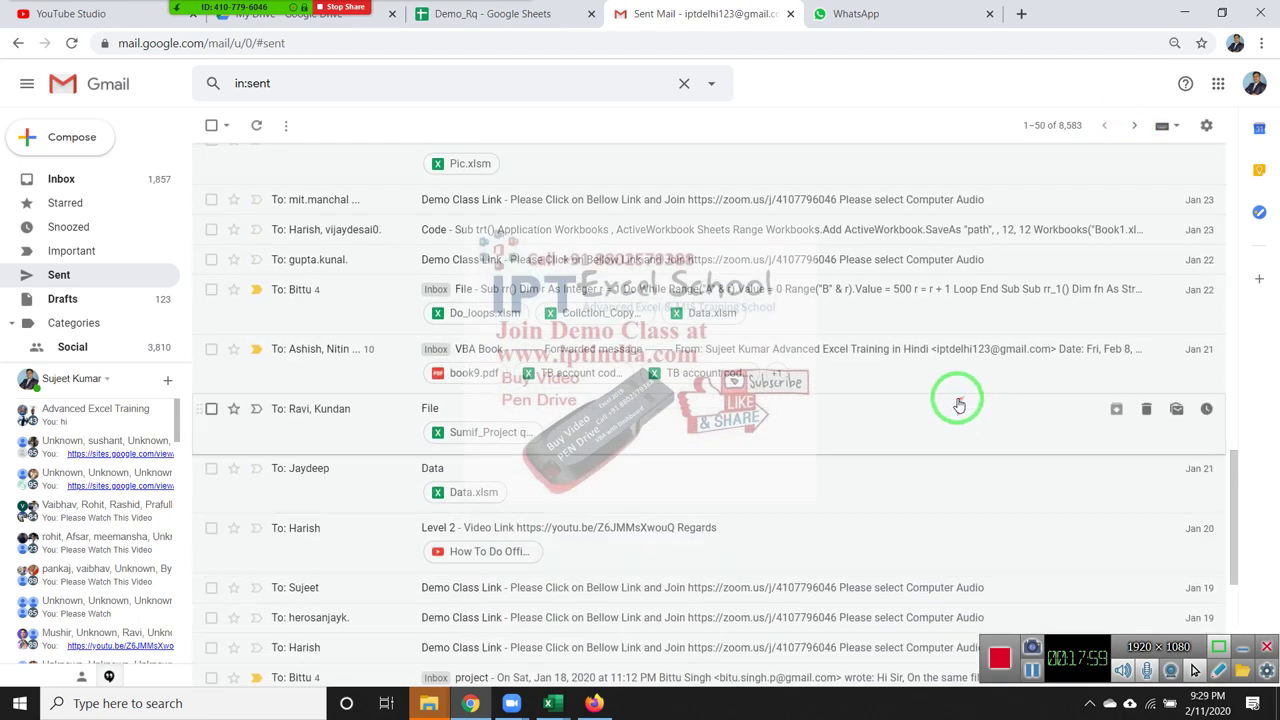
{"action": "left_click_drag", "start_coordinate": [350, 370], "coordinate": [447, 393]}
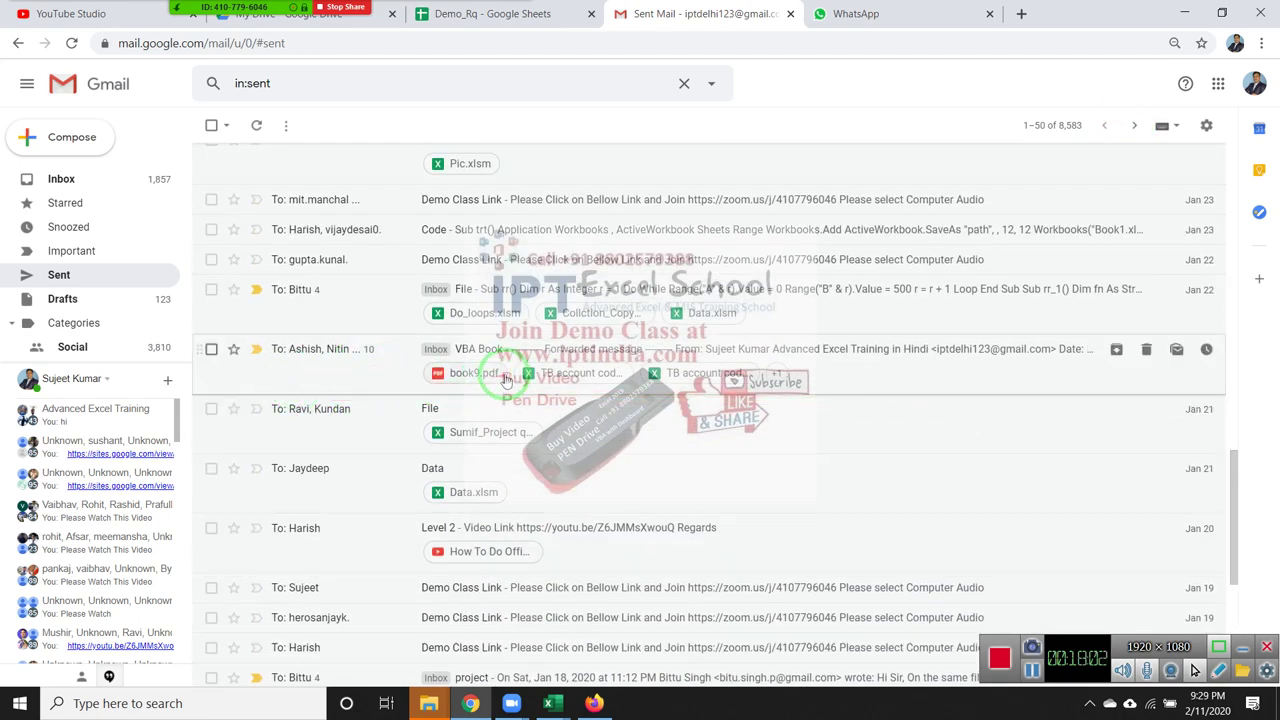
{"action": "scroll", "coordinate": [490, 385], "scroll_direction": "up", "scroll_amount": 1}
{"action": "scroll", "coordinate": [507, 378], "scroll_direction": "up", "scroll_amount": 1}
{"action": "scroll", "coordinate": [507, 378], "scroll_direction": "up", "scroll_amount": 2}
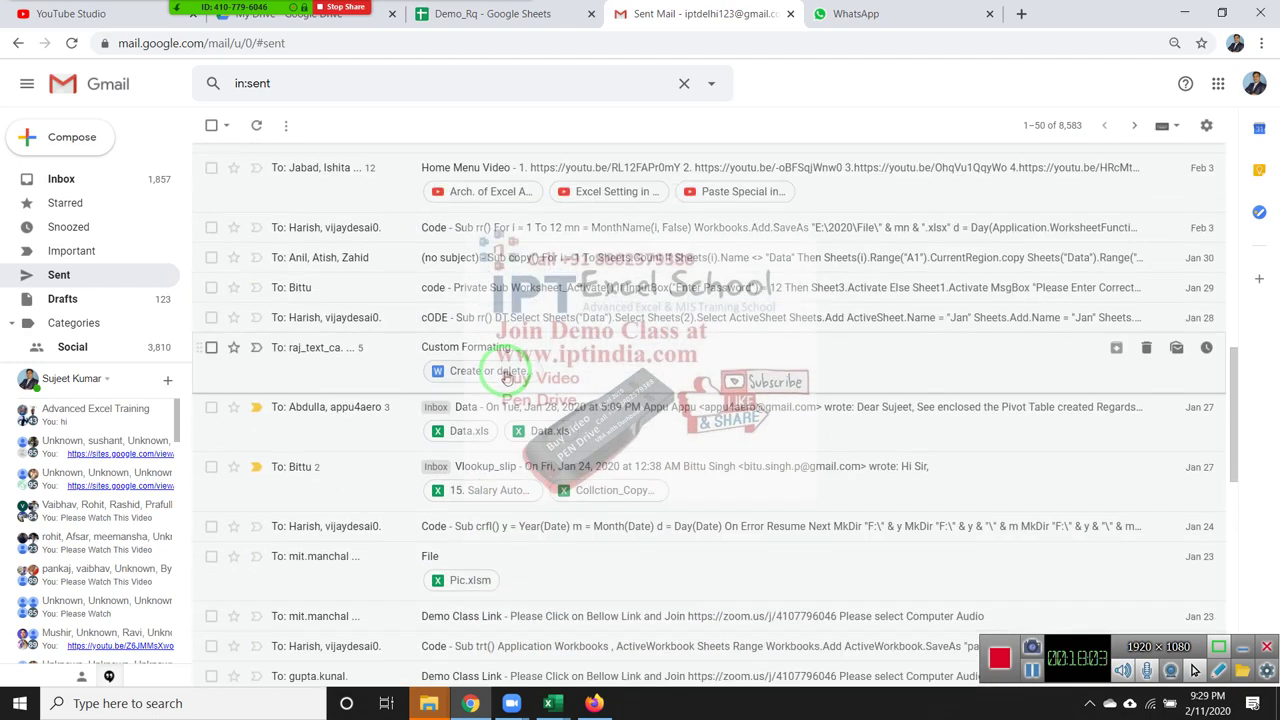
{"action": "scroll", "coordinate": [507, 378], "scroll_direction": "up", "scroll_amount": 1}
{"action": "scroll", "coordinate": [507, 378], "scroll_direction": "up", "scroll_amount": 1}
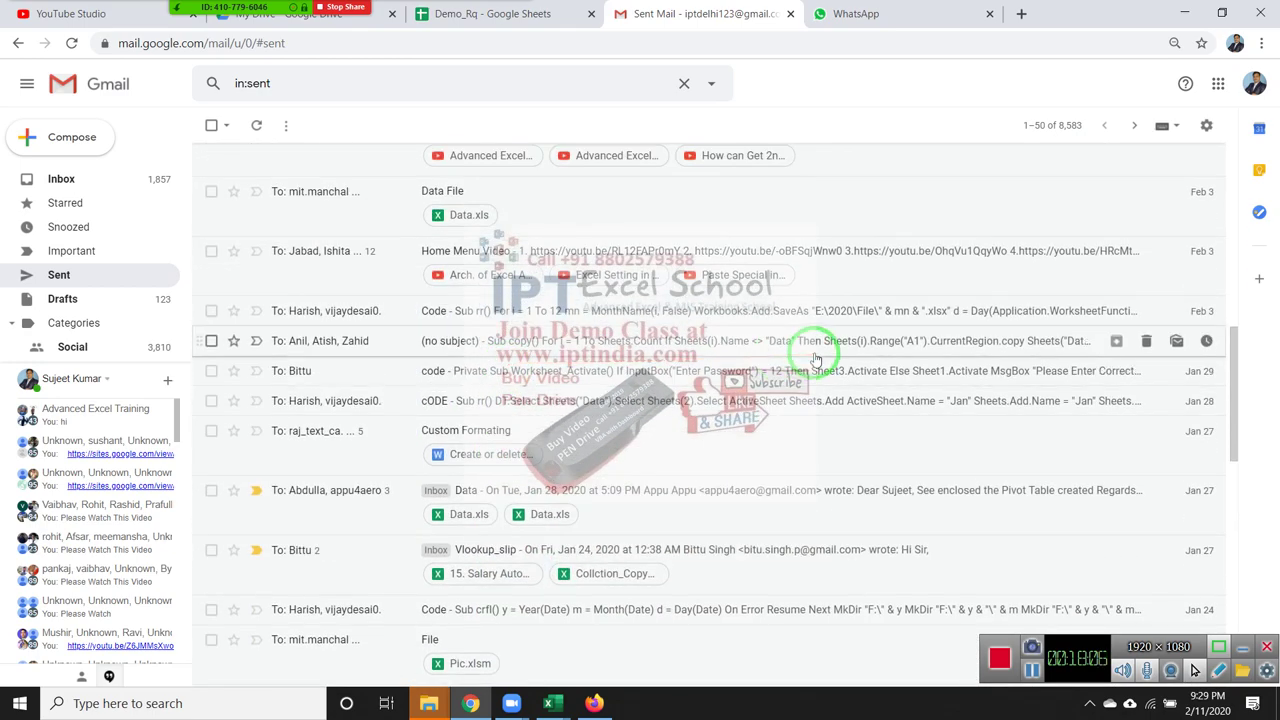
{"action": "scroll", "coordinate": [817, 352], "scroll_direction": "up", "scroll_amount": 1}
{"action": "scroll", "coordinate": [820, 360], "scroll_direction": "up", "scroll_amount": 2}
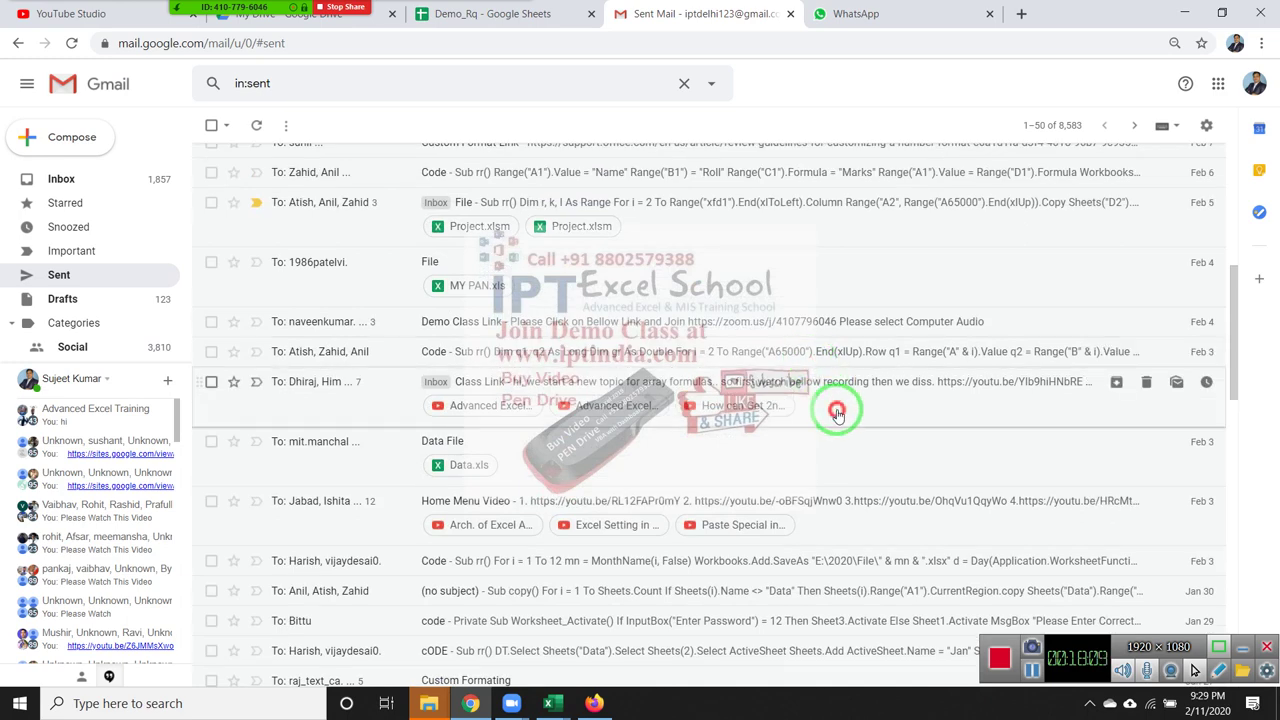
{"action": "left_click", "coordinate": [837, 413]}
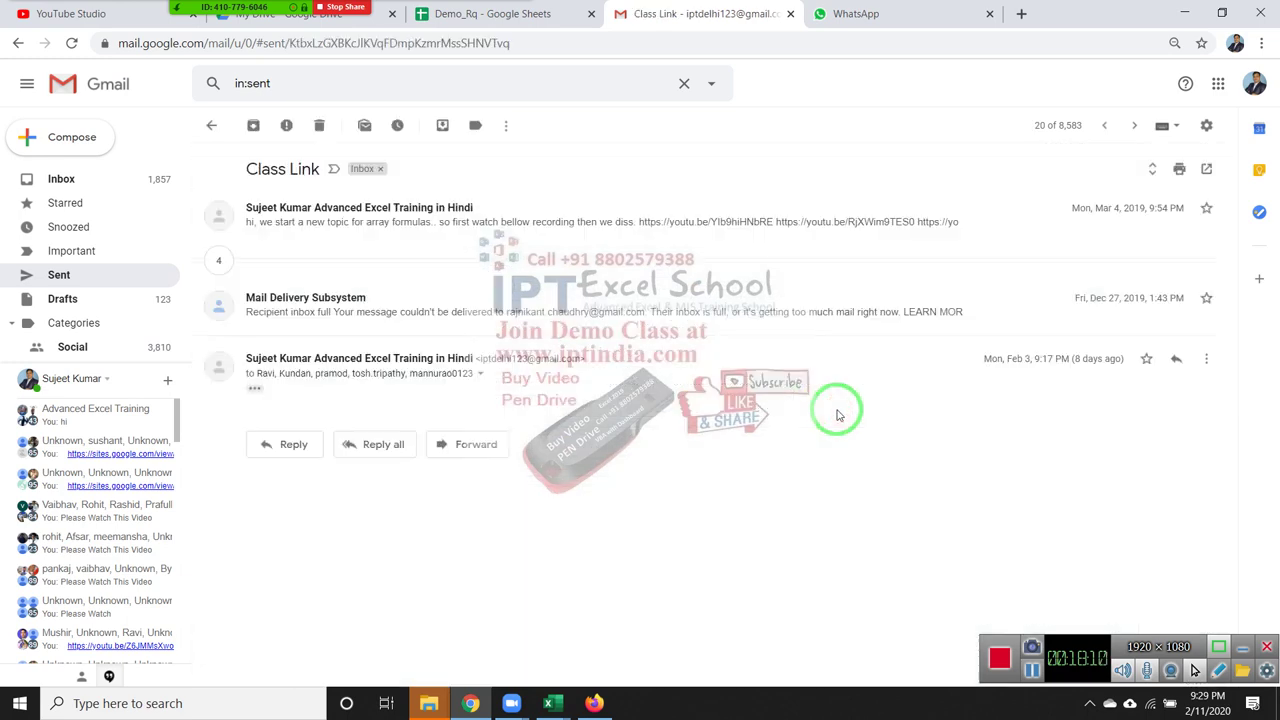
Expand the Mar 4 message, try its Excel formulas Dropbox link, then start a new email
{"action": "left_click", "coordinate": [390, 212]}
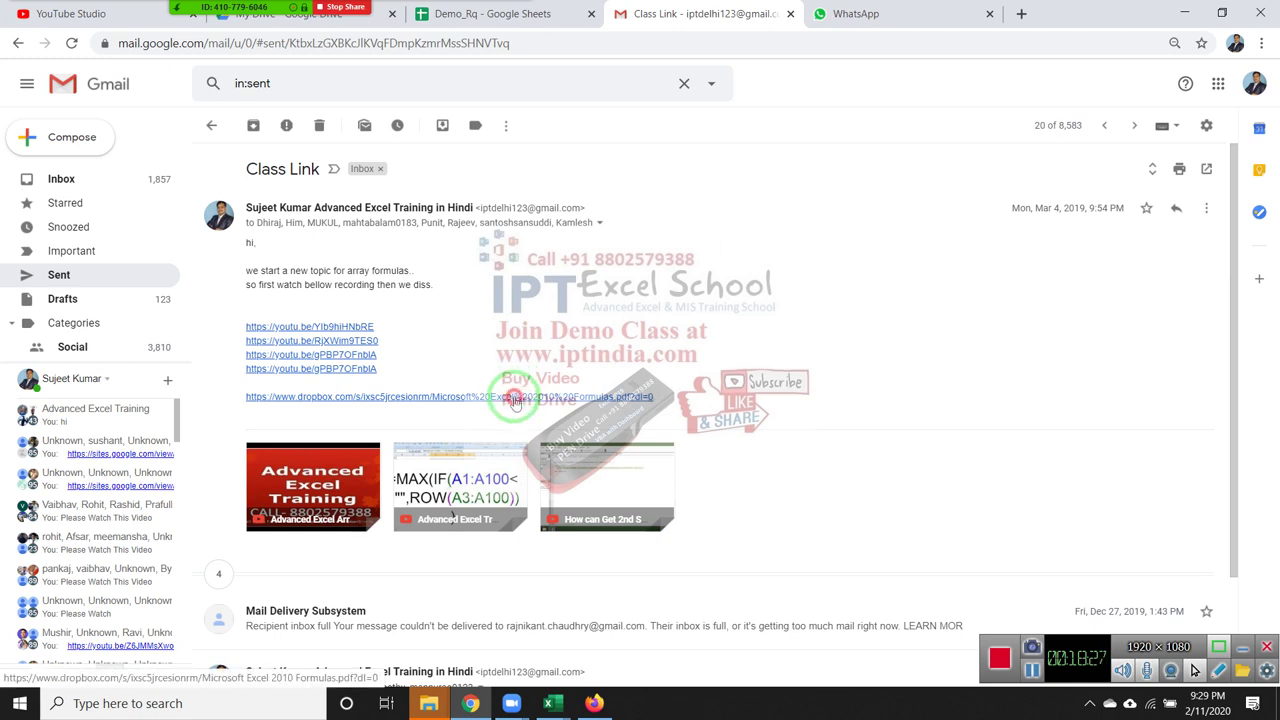
{"action": "left_click", "coordinate": [515, 397]}
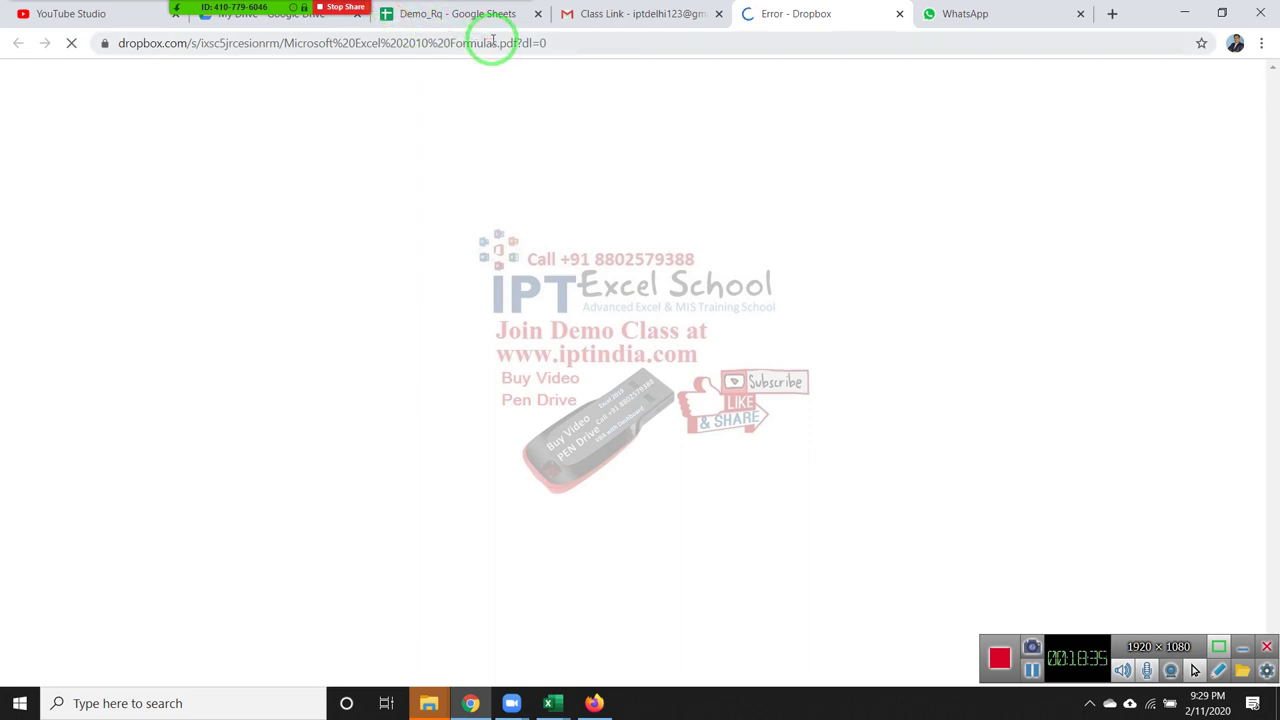
{"action": "left_click", "coordinate": [629, 14]}
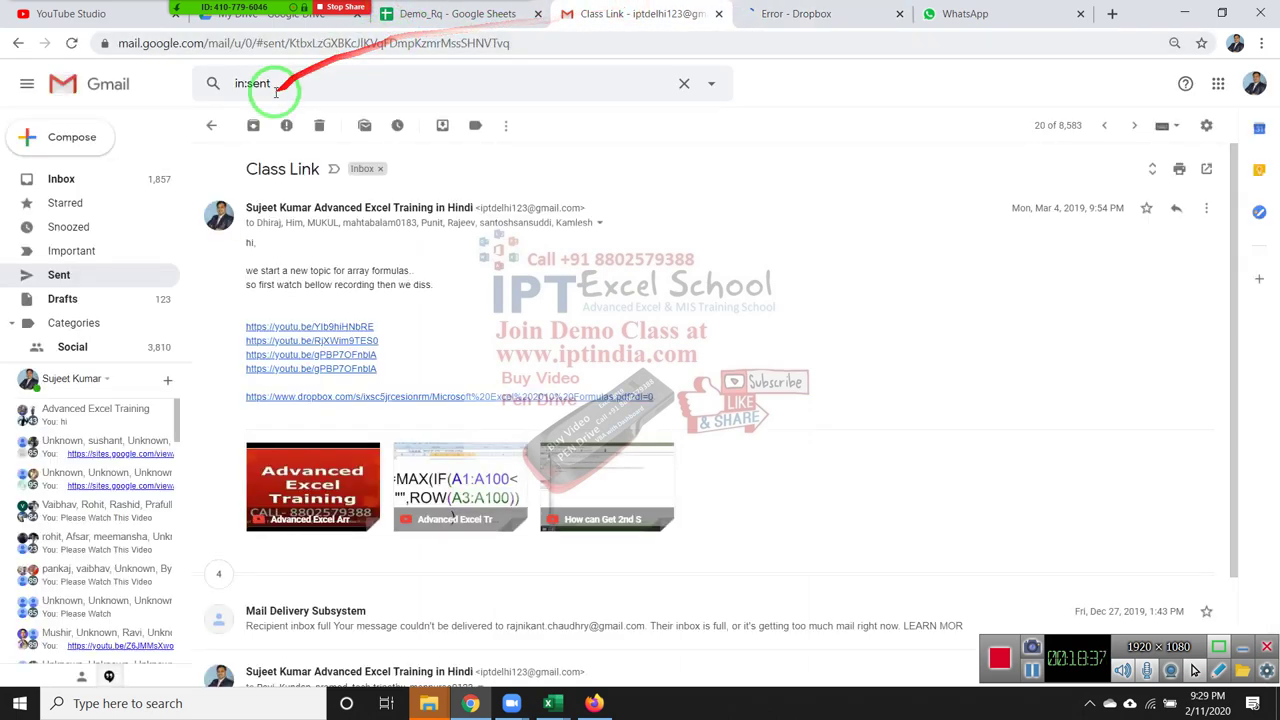
{"action": "left_click", "coordinate": [62, 137]}
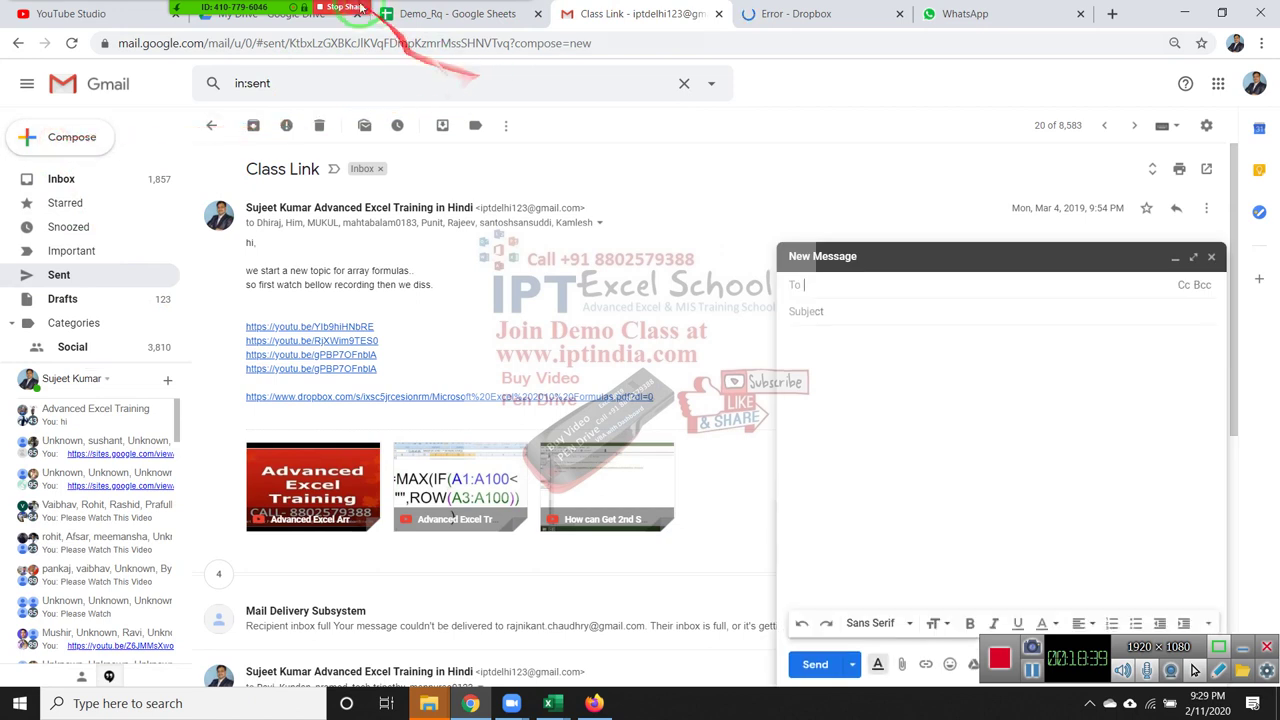
Address the new email to the three students from the meeting list, then start attaching a file
{"action": "left_click", "coordinate": [199, 8]}
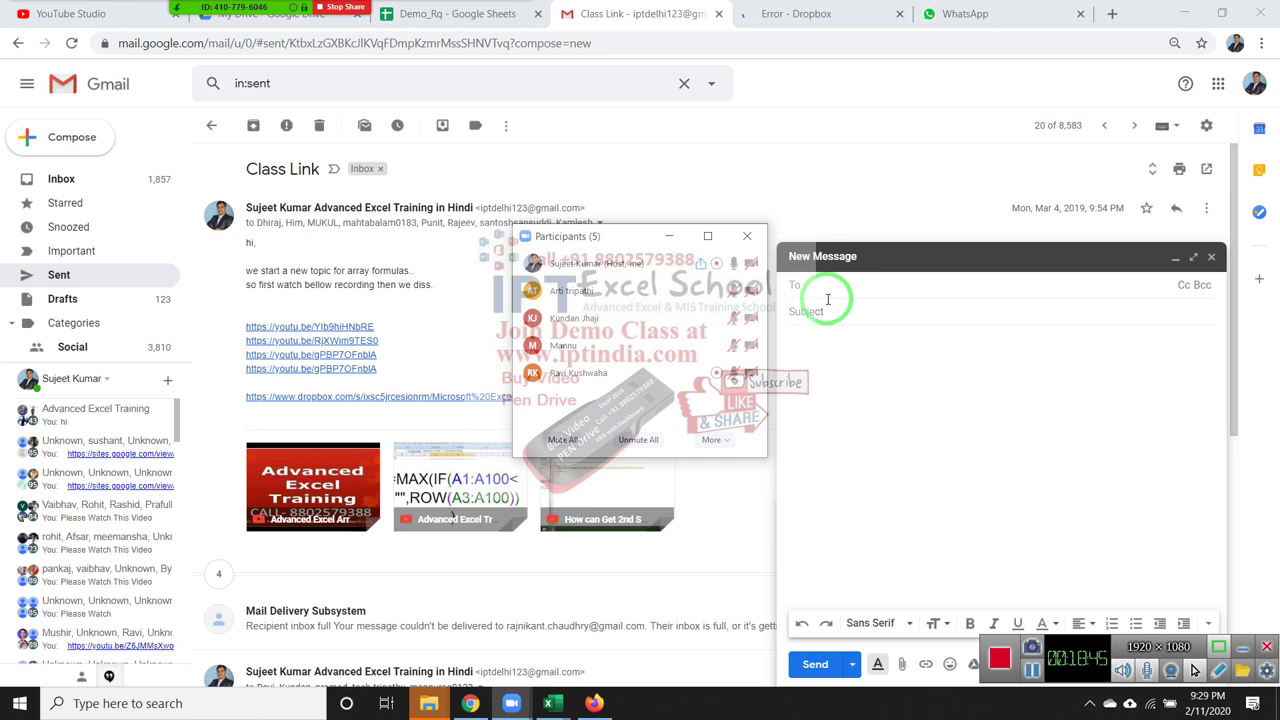
{"action": "left_click", "coordinate": [826, 296]}
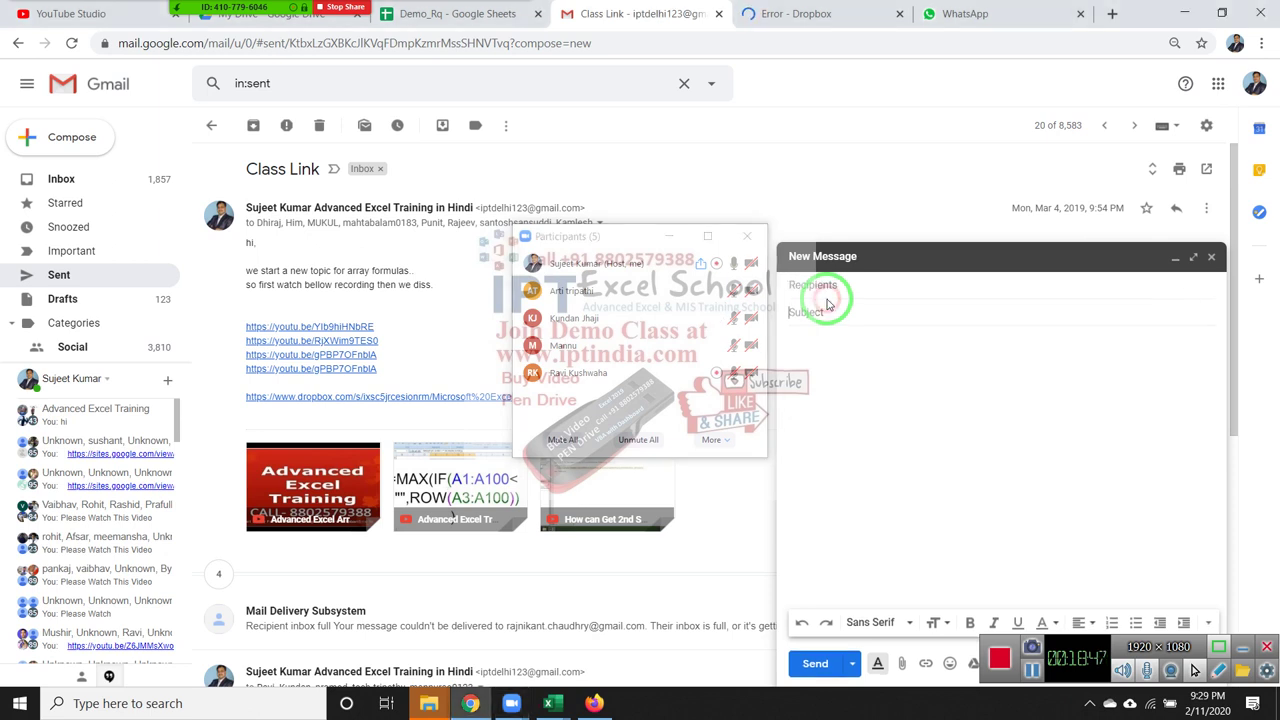
{"action": "type", "text": "ku"}
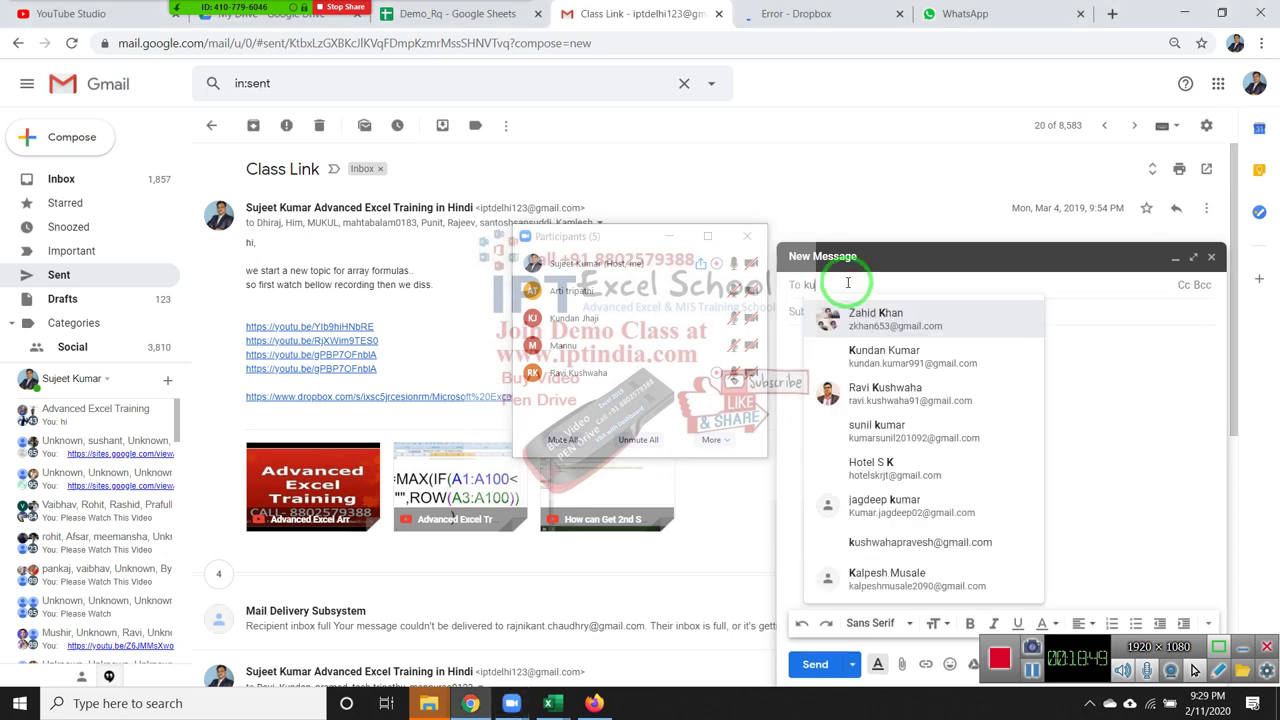
{"action": "type", "text": "nd"}
{"action": "left_click", "coordinate": [868, 312]}
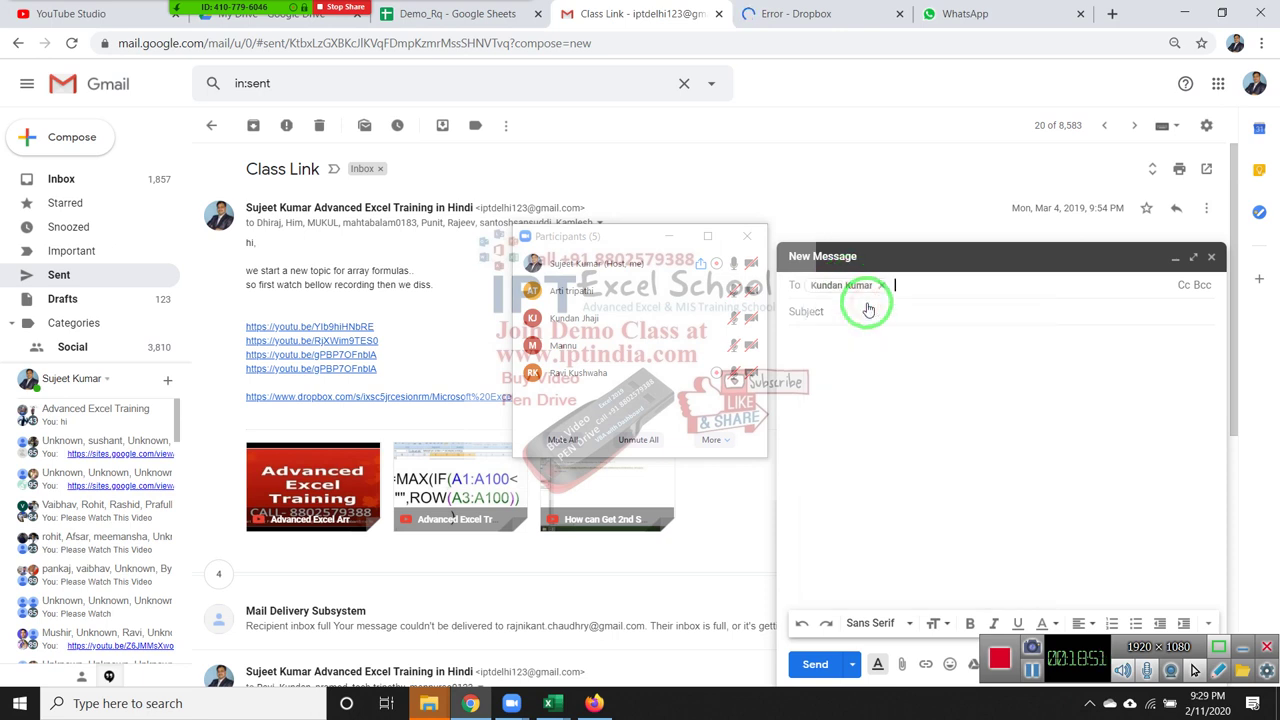
{"action": "type", "text": "ma"}
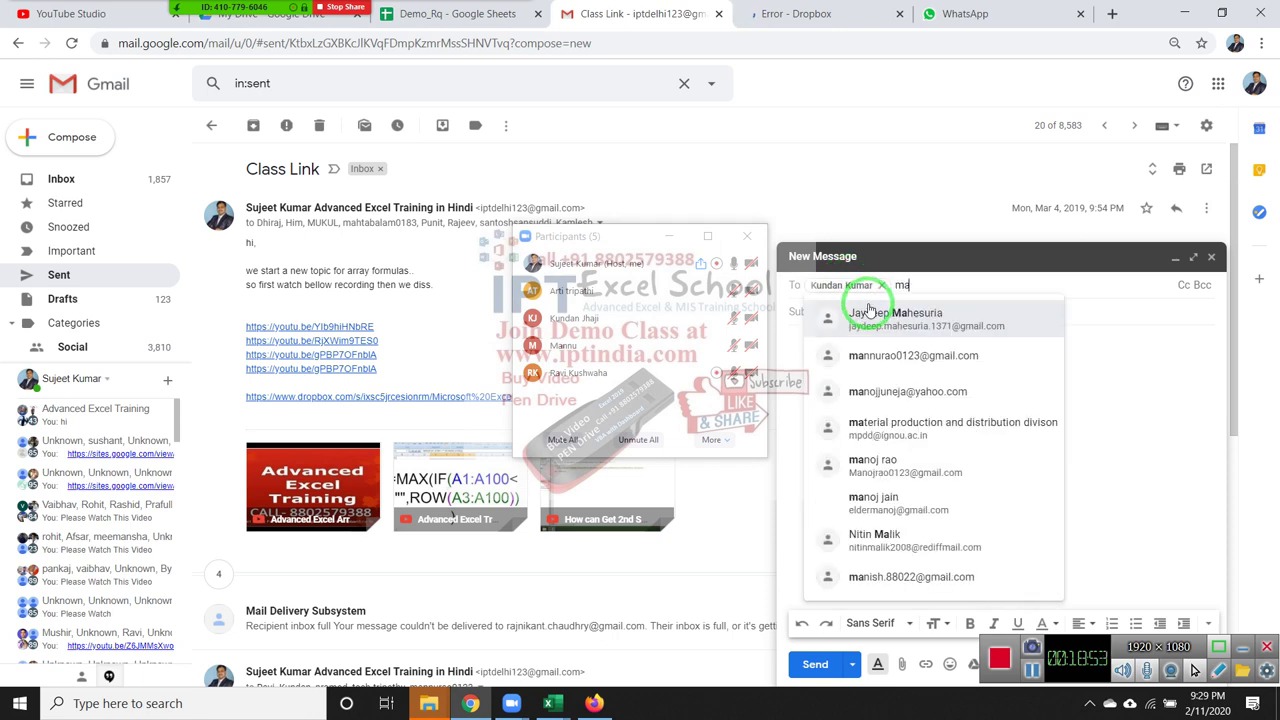
{"action": "type", "text": "no"}
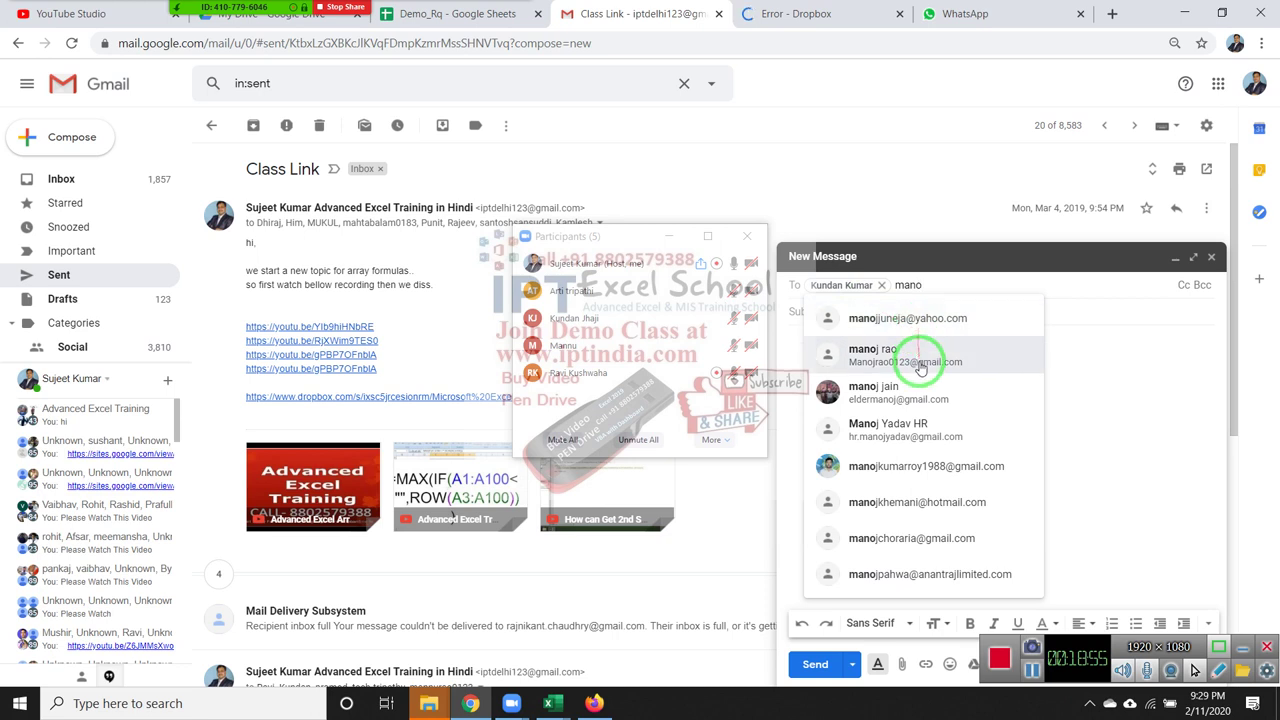
{"action": "left_click", "coordinate": [920, 362]}
{"action": "type", "text": "ravi"}
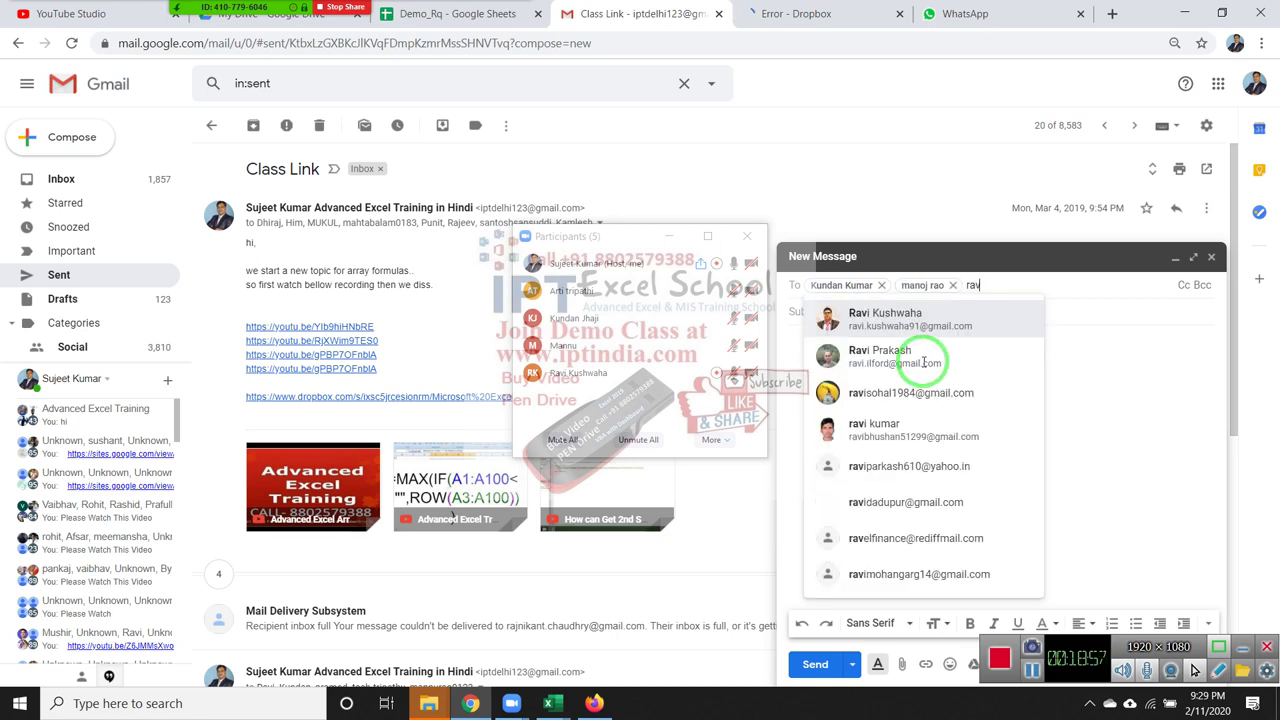
{"action": "left_click", "coordinate": [935, 318]}
{"action": "type", "text": "Book"}
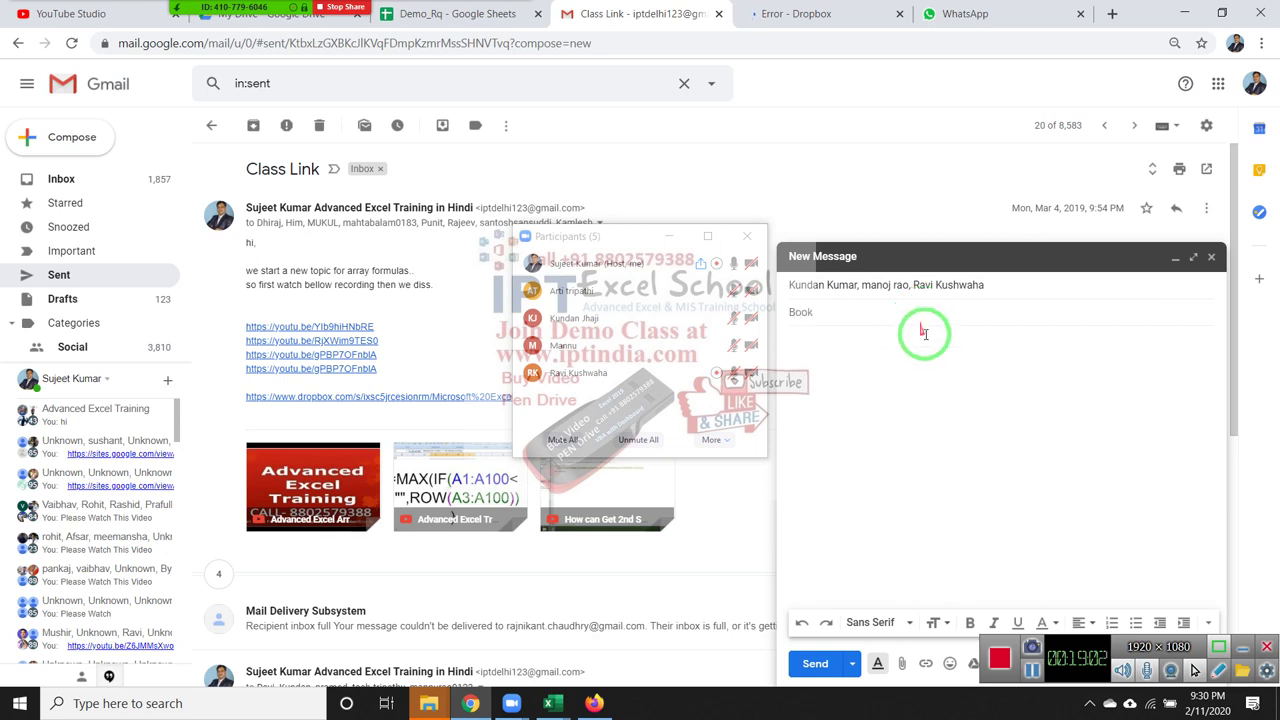
{"action": "left_click", "coordinate": [951, 403]}
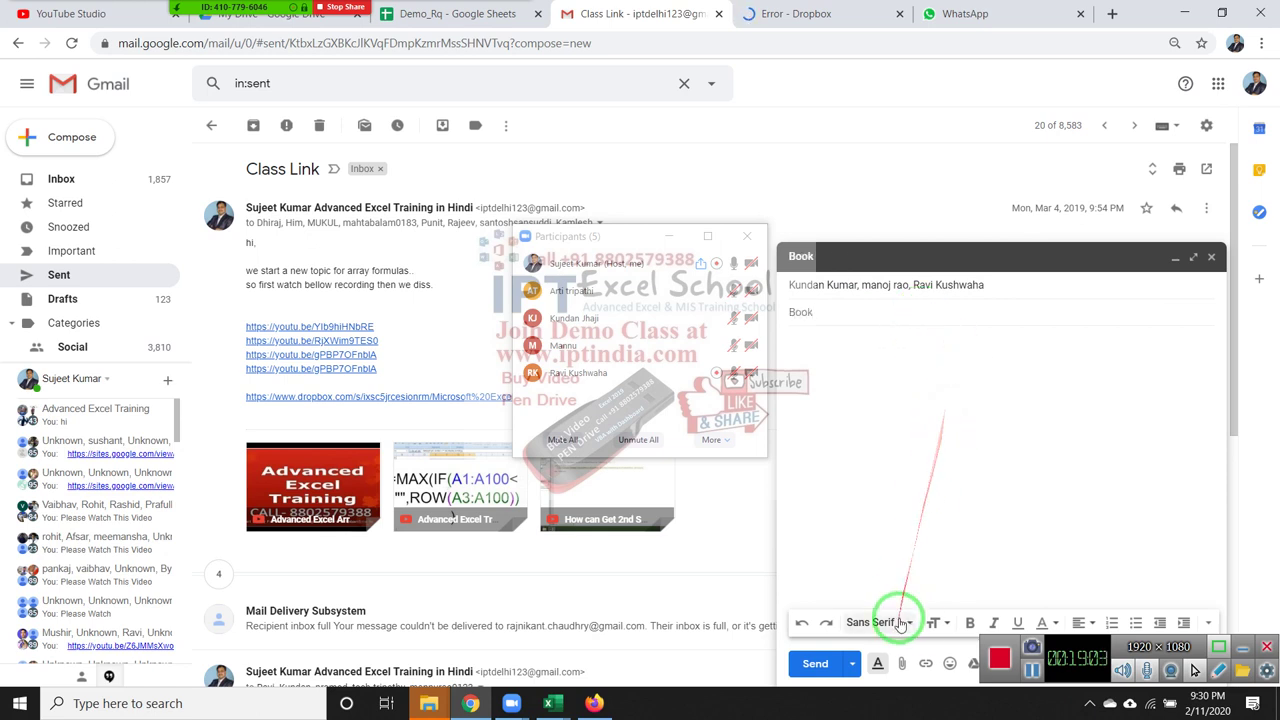
{"action": "left_click", "coordinate": [901, 663]}
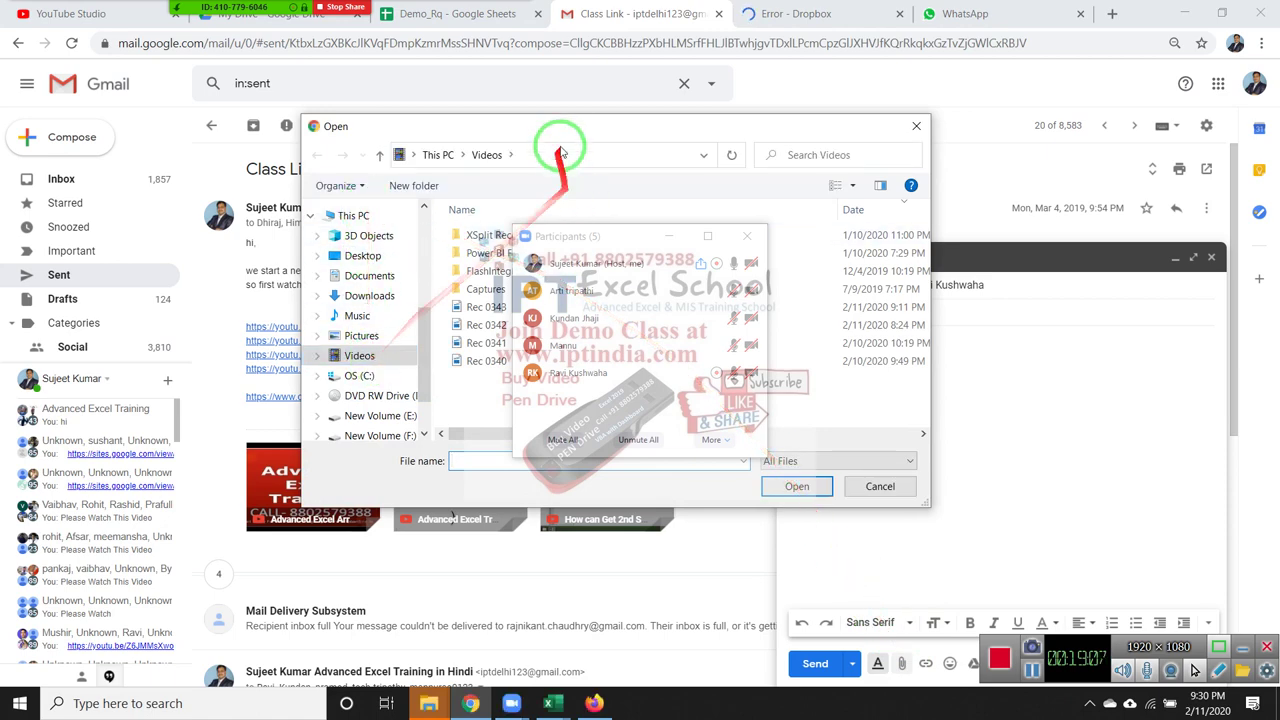
Attach the Microsoft Excel 2010 Formulas PDF from New Volume (E:) > Disk-3 to the email
{"action": "mouse_move", "coordinate": [554, 128]}
{"action": "left_mouse_down"}
{"action": "mouse_move", "coordinate": [383, 130]}
{"action": "mouse_move", "coordinate": [287, 111]}
{"action": "left_mouse_up"}
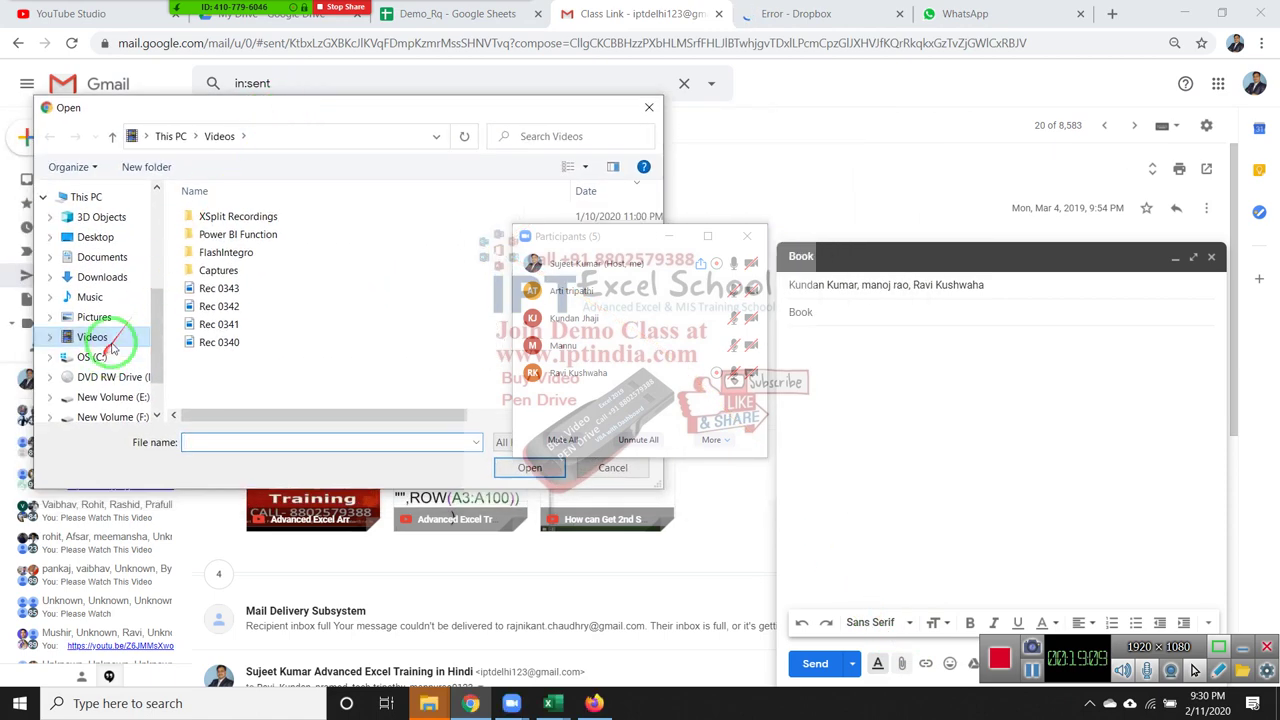
{"action": "scroll", "coordinate": [127, 387], "scroll_direction": "down", "scroll_amount": 1}
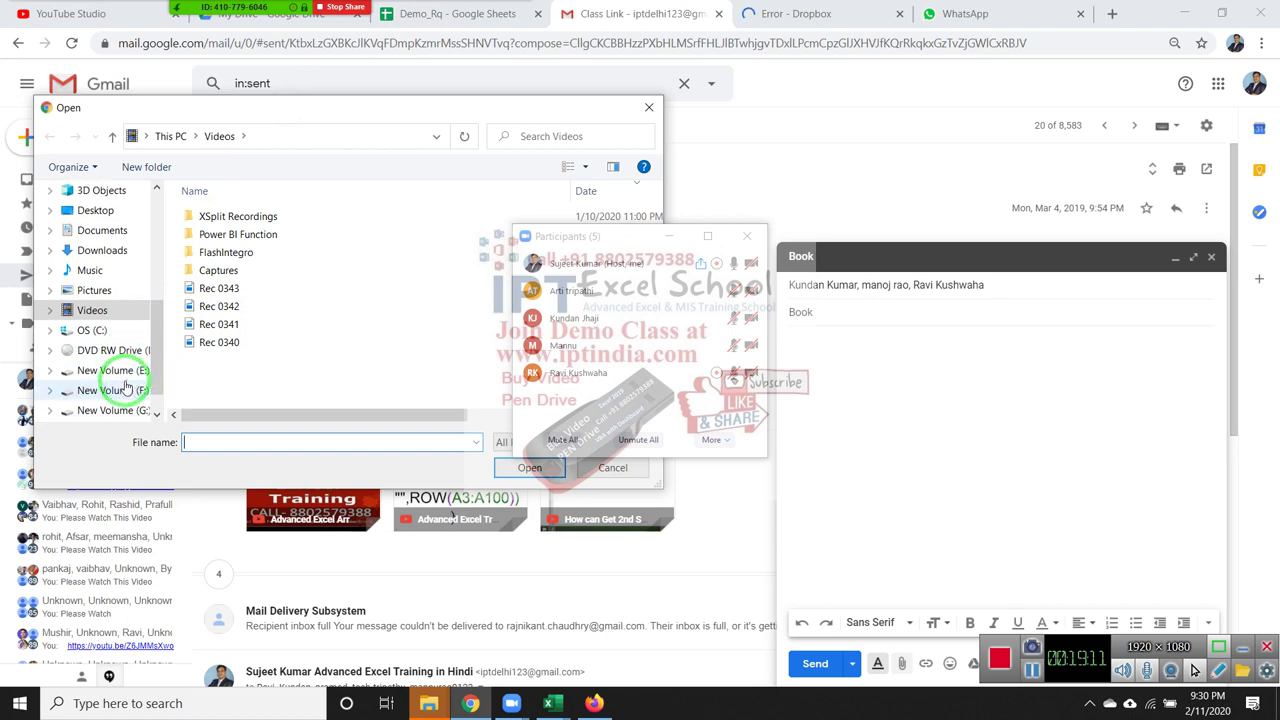
{"action": "left_click", "coordinate": [127, 389]}
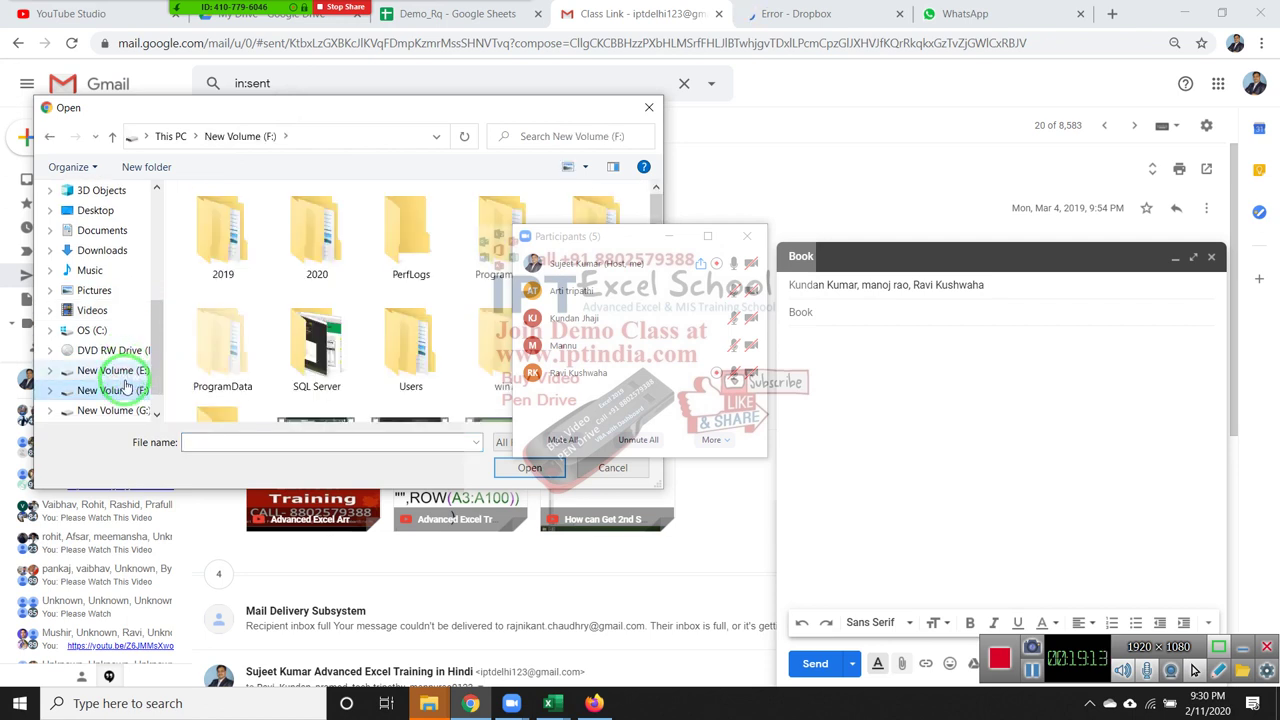
{"action": "left_click", "coordinate": [120, 370]}
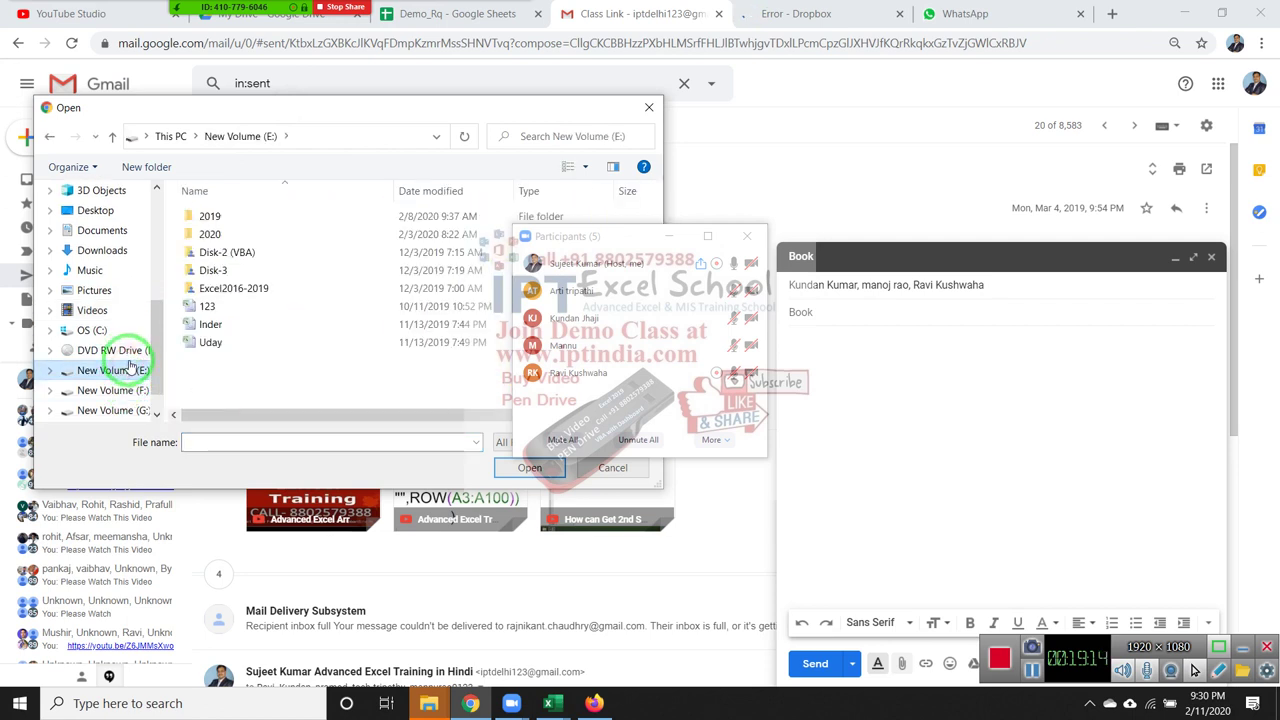
{"action": "double_click", "coordinate": [243, 270]}
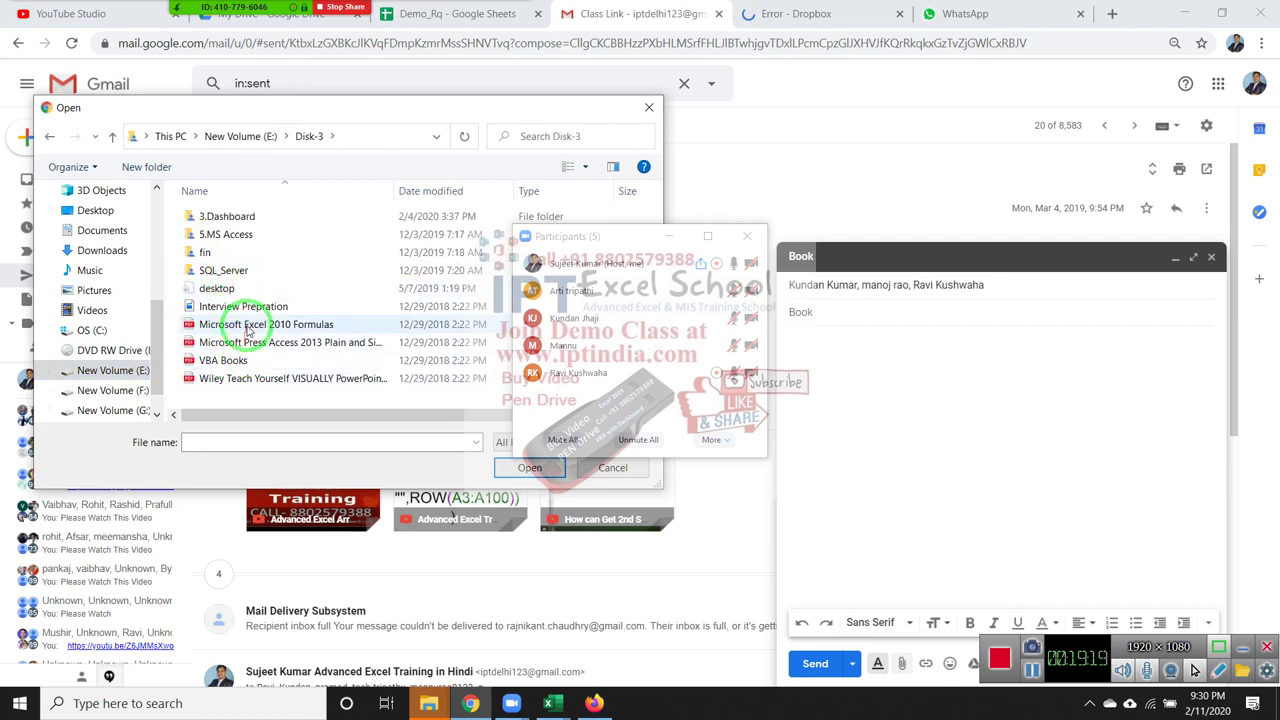
{"action": "left_click", "coordinate": [247, 328]}
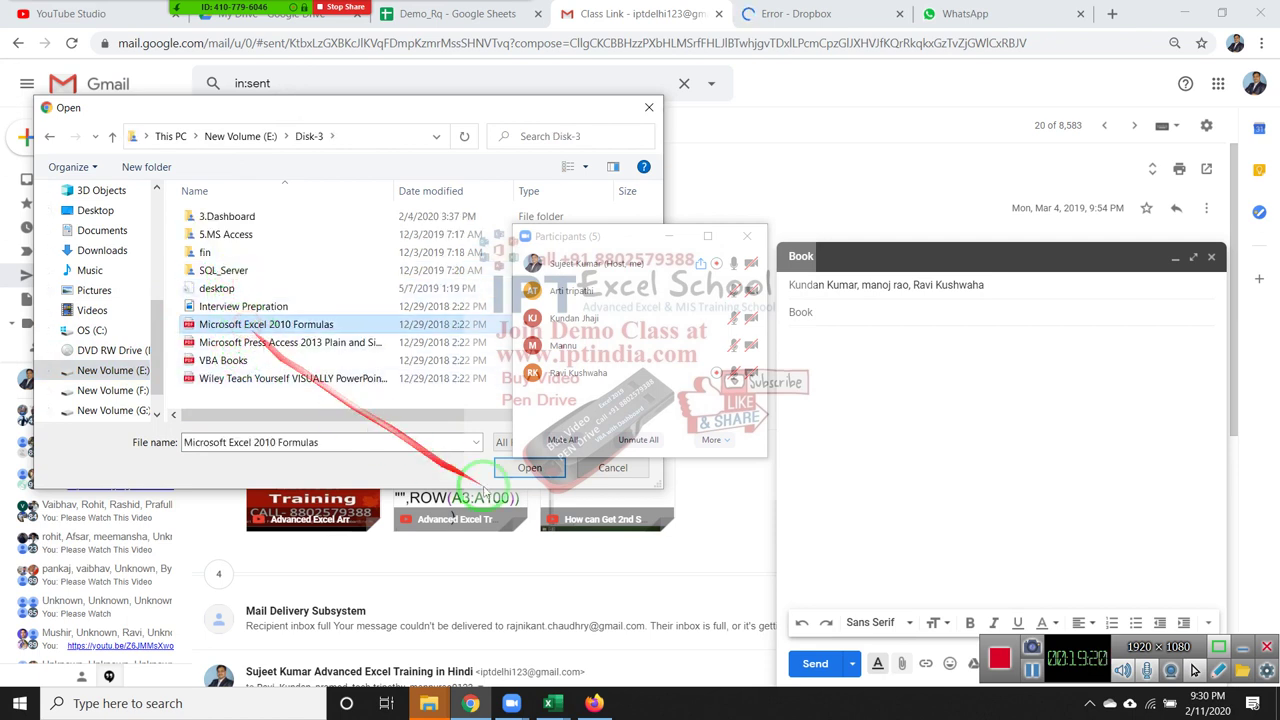
{"action": "left_click", "coordinate": [530, 470]}
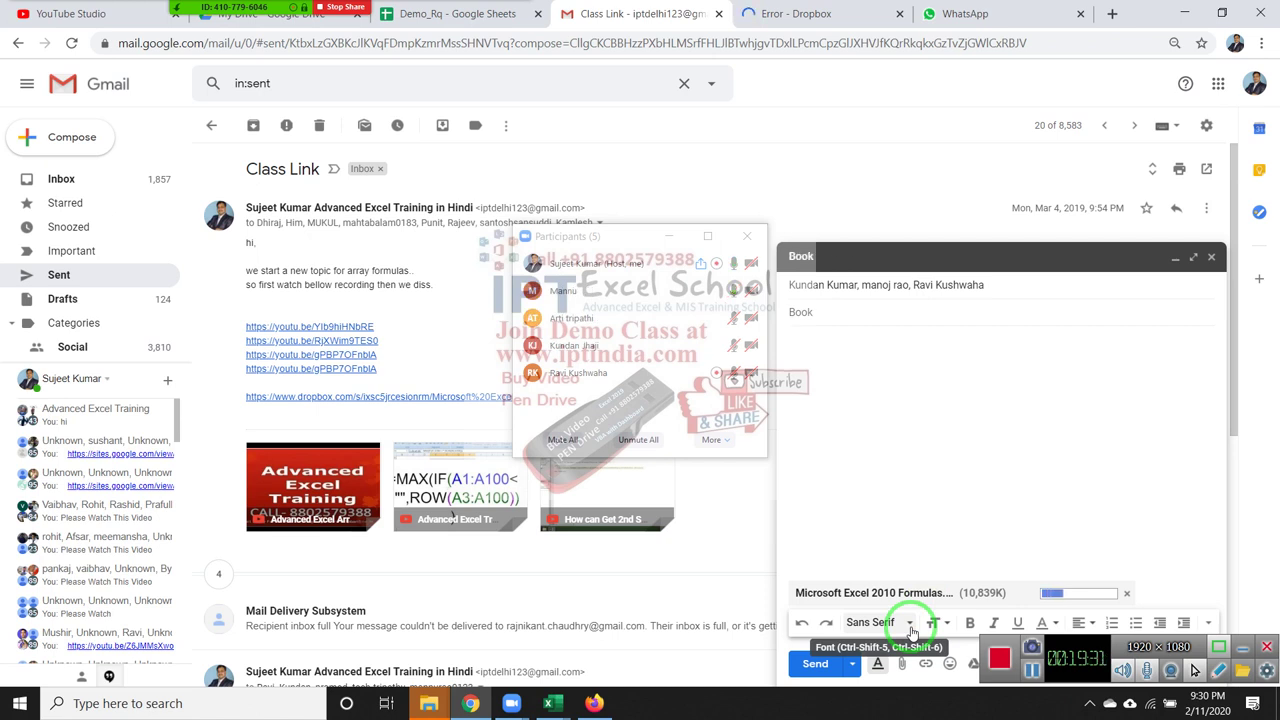
Edit the second student's recipient chip, fixing the user-name part of the e-mail address
{"action": "left_click", "coordinate": [880, 285]}
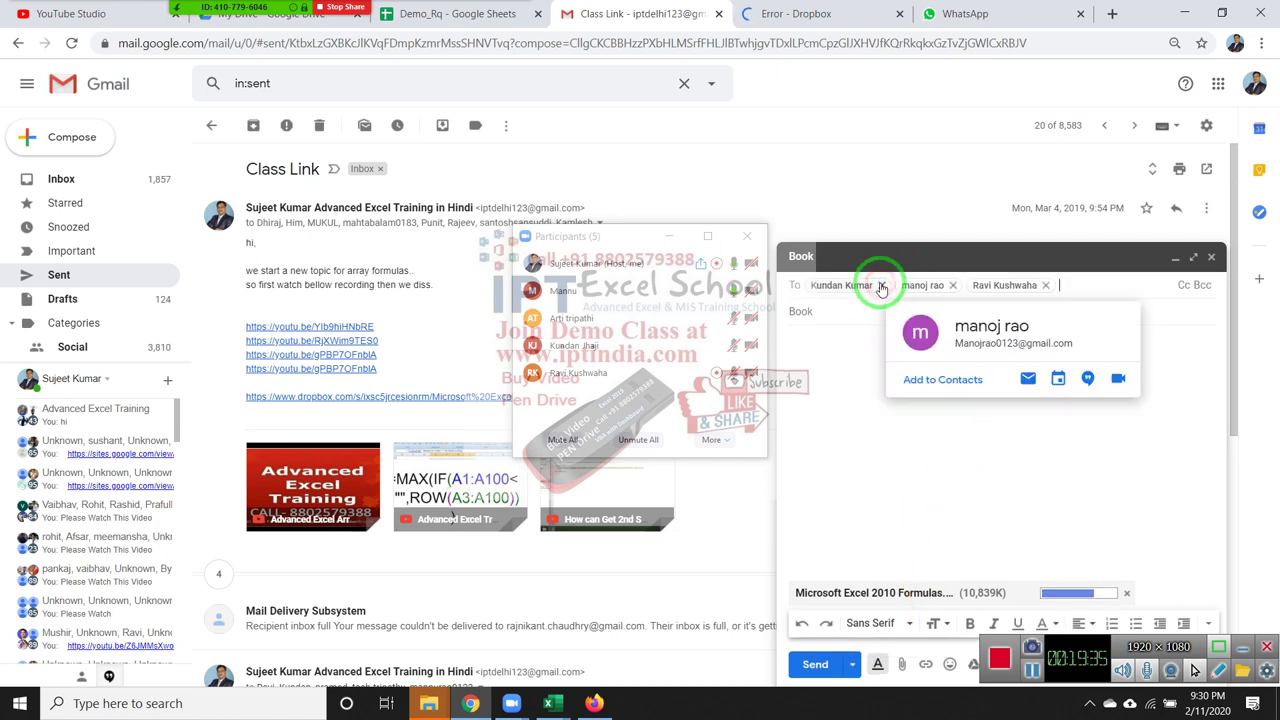
{"action": "double_click", "coordinate": [927, 287]}
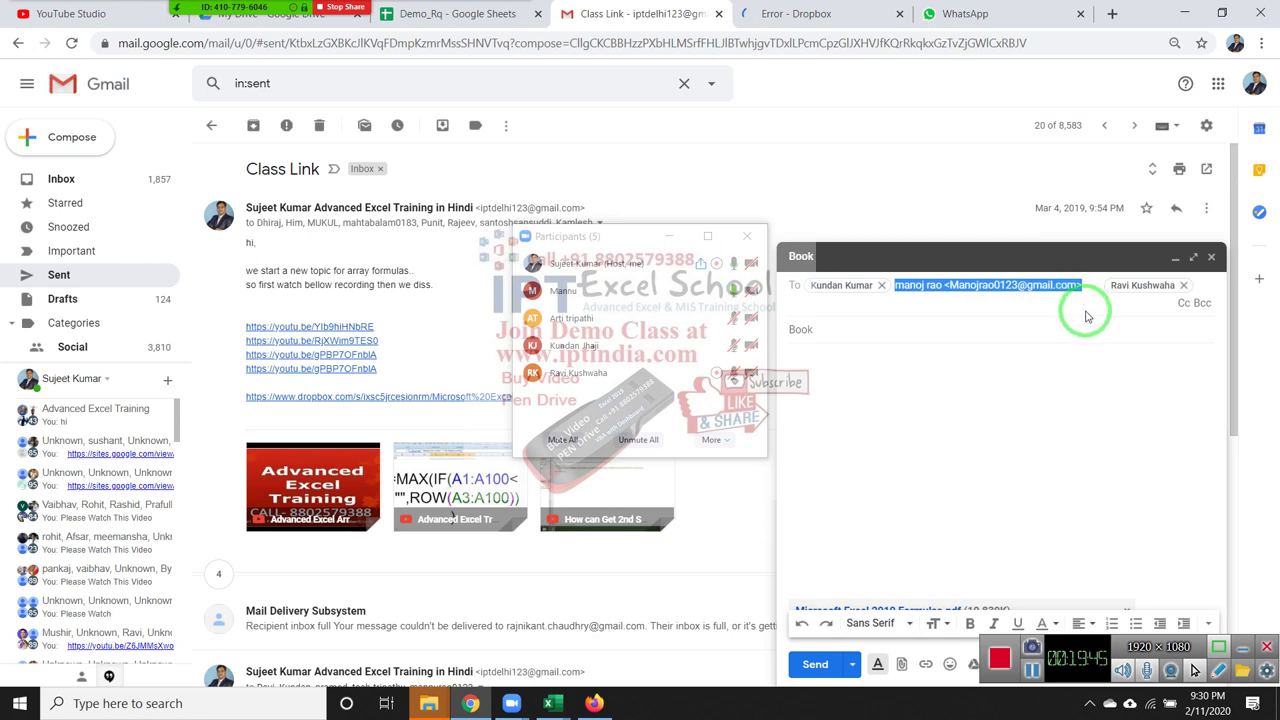
{"action": "double_click", "coordinate": [969, 288]}
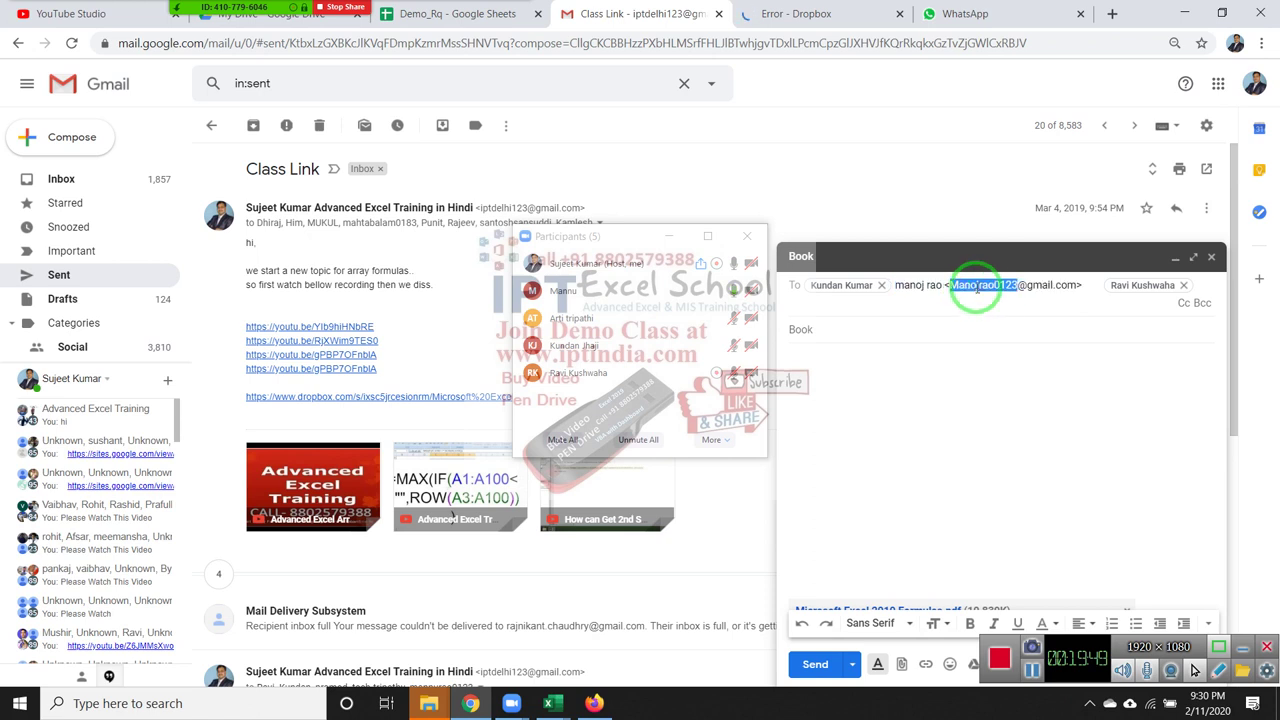
{"action": "triple_click", "coordinate": [969, 286]}
{"action": "left_click", "coordinate": [978, 288]}
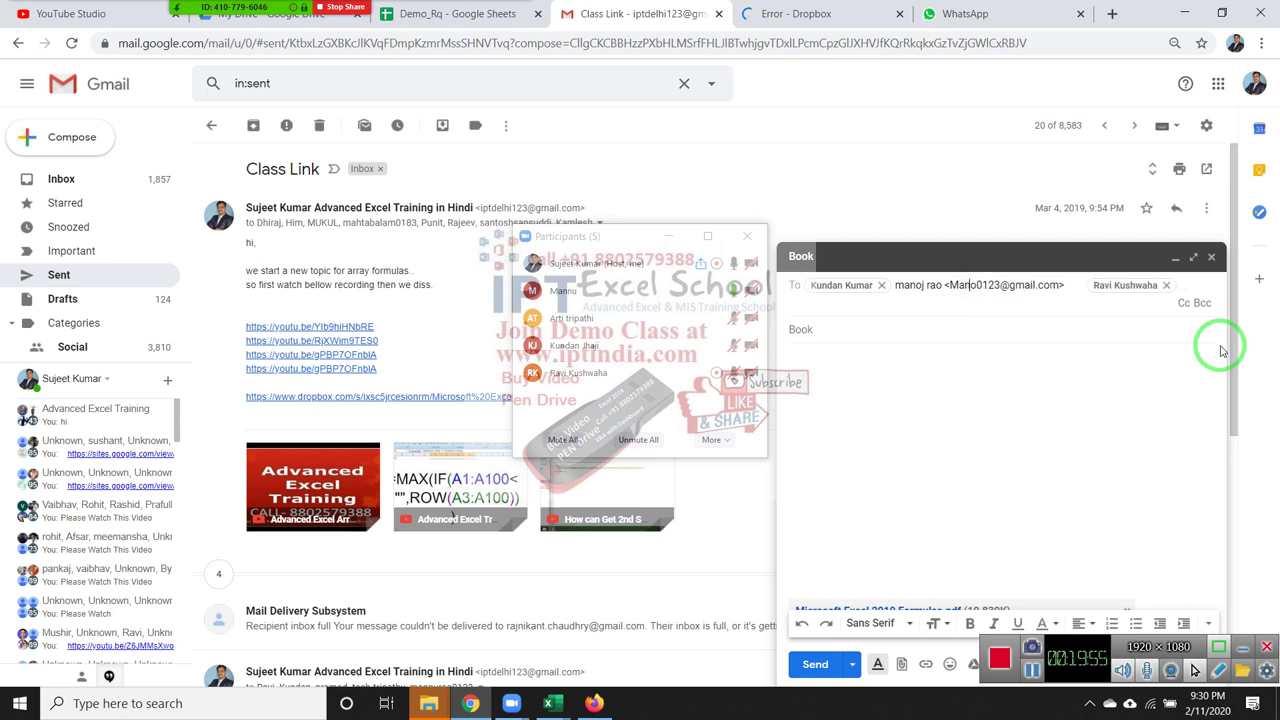
{"action": "key", "text": "Delete"}
{"action": "left_click", "coordinate": [1220, 350]}
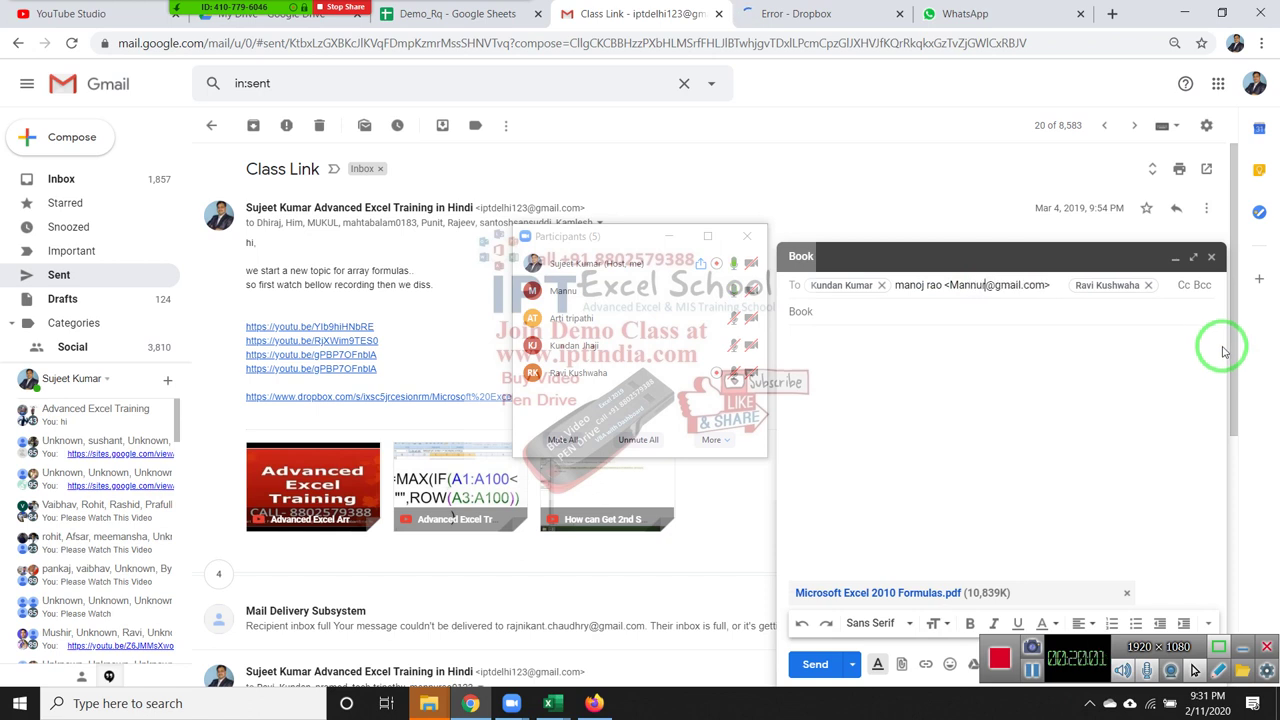
{"action": "type", "text": "w"}
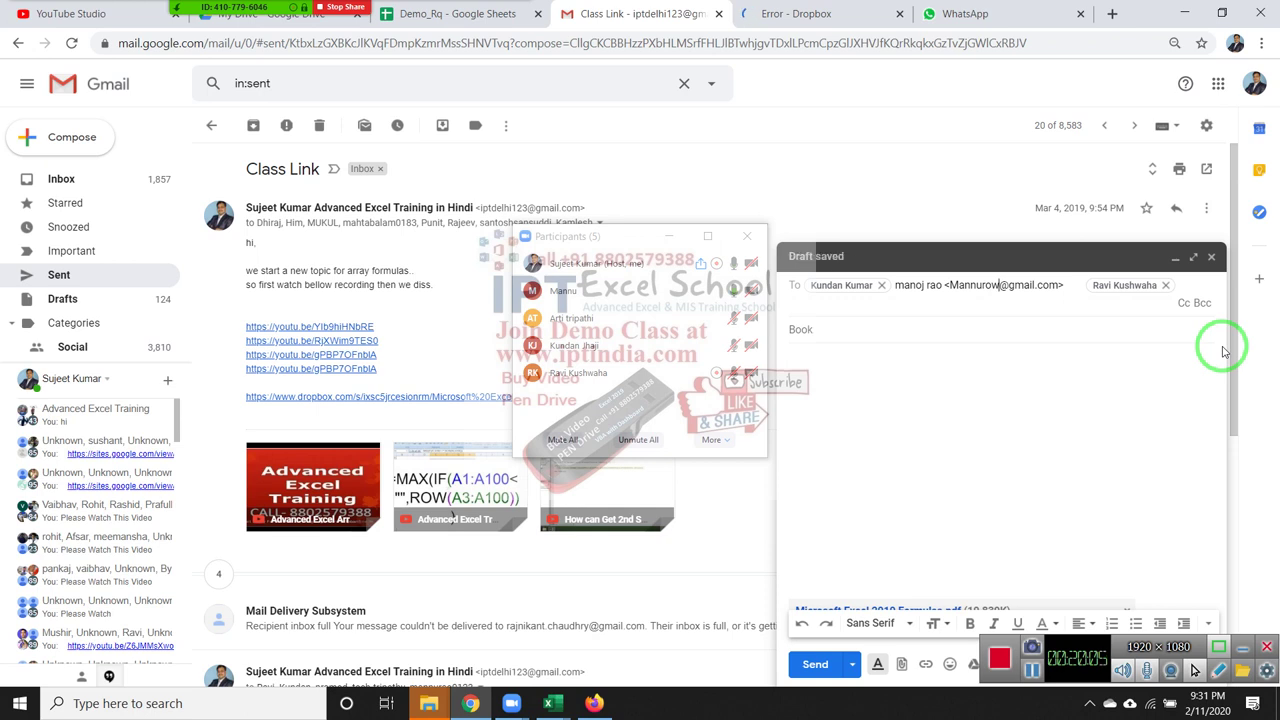
{"action": "key", "text": "BackSpace"}
{"action": "type", "text": "a"}
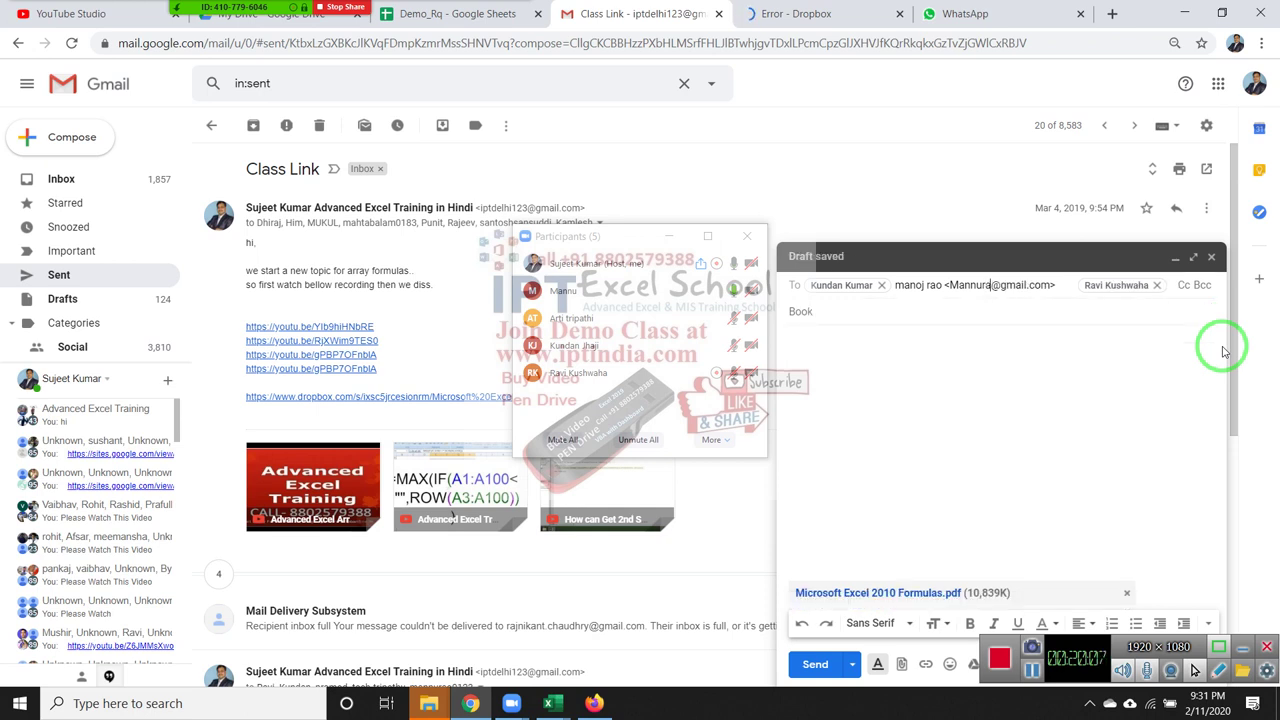
{"action": "type", "text": "d"}
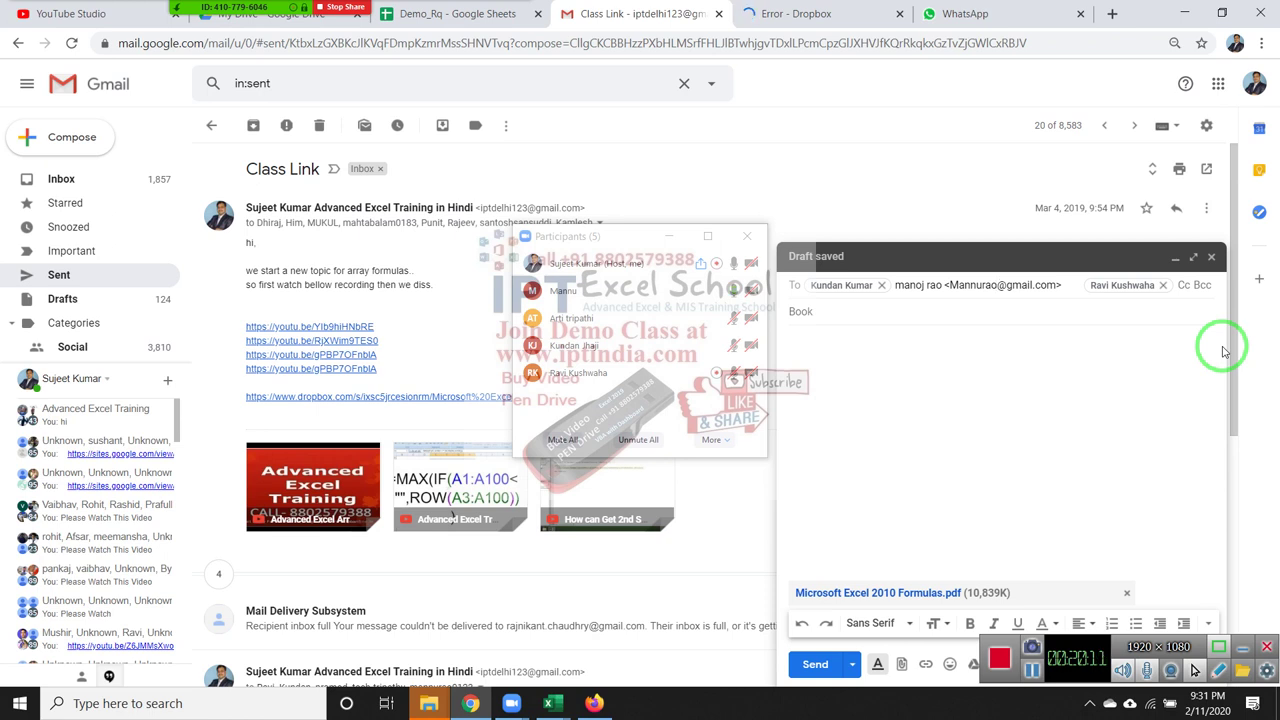
{"action": "type", "text": "012"}
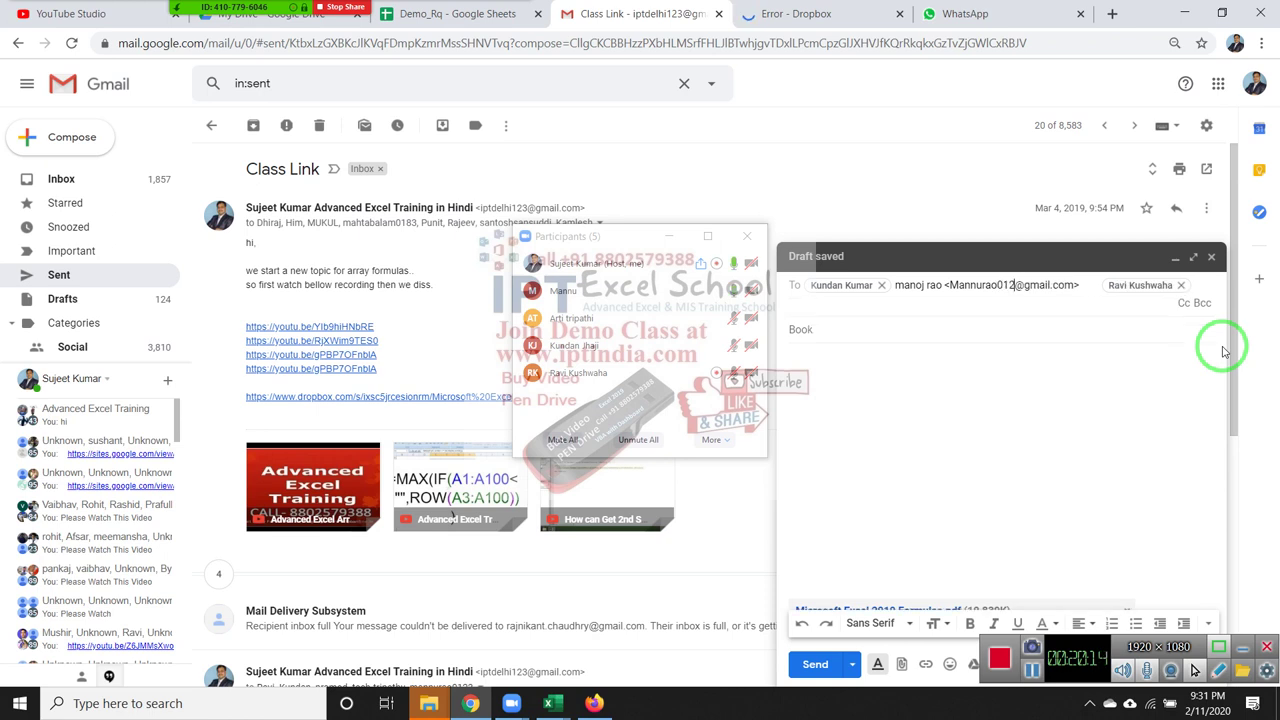
{"action": "type", "text": "3"}
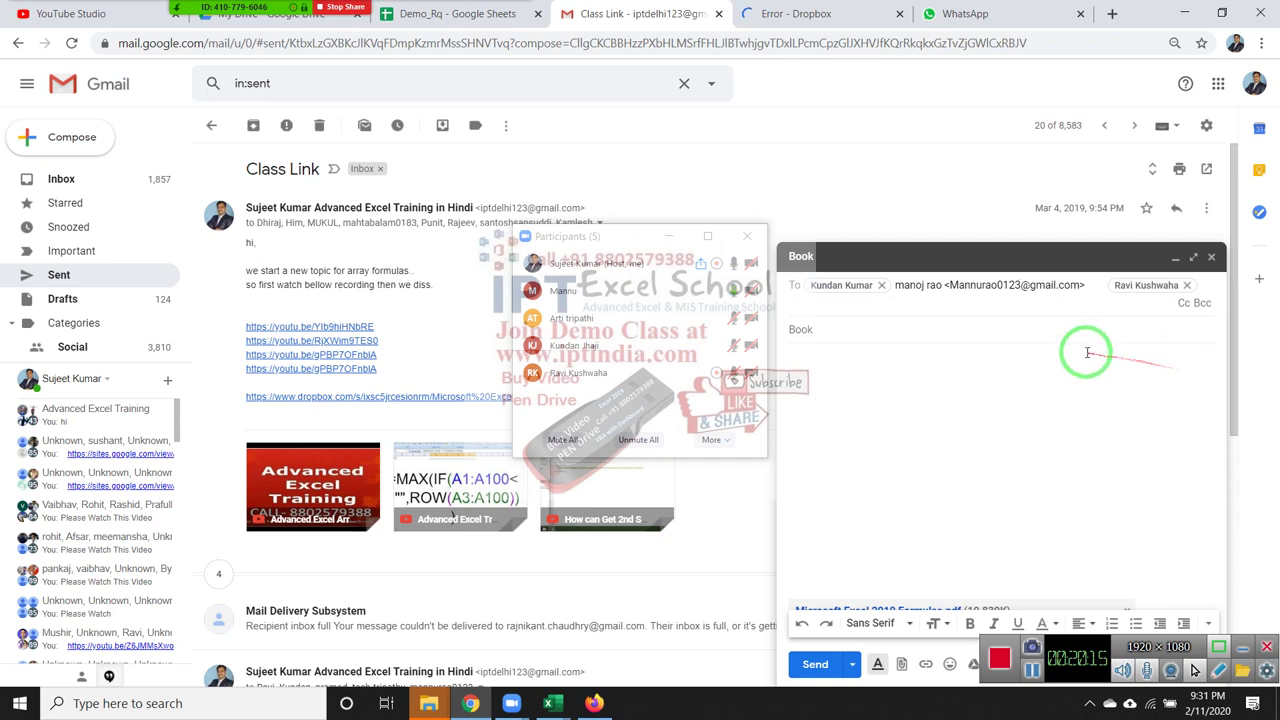
{"action": "left_click", "coordinate": [1082, 284]}
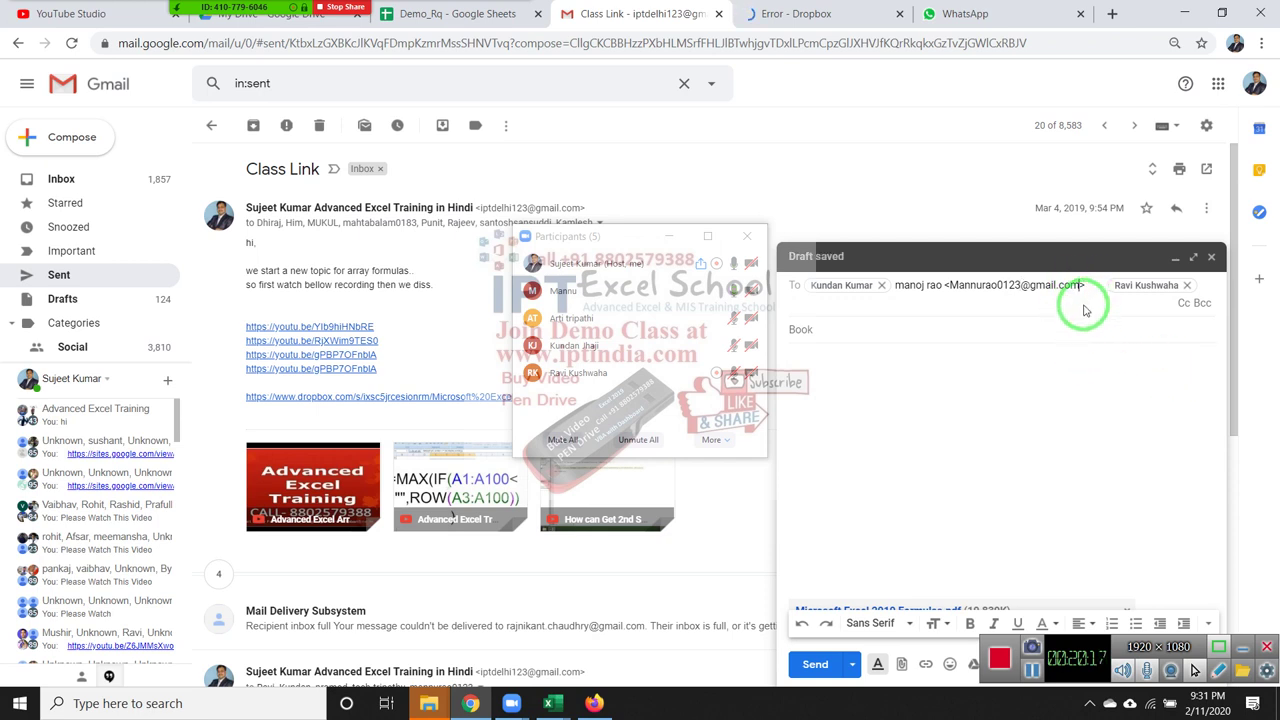
{"action": "left_click", "coordinate": [998, 385]}
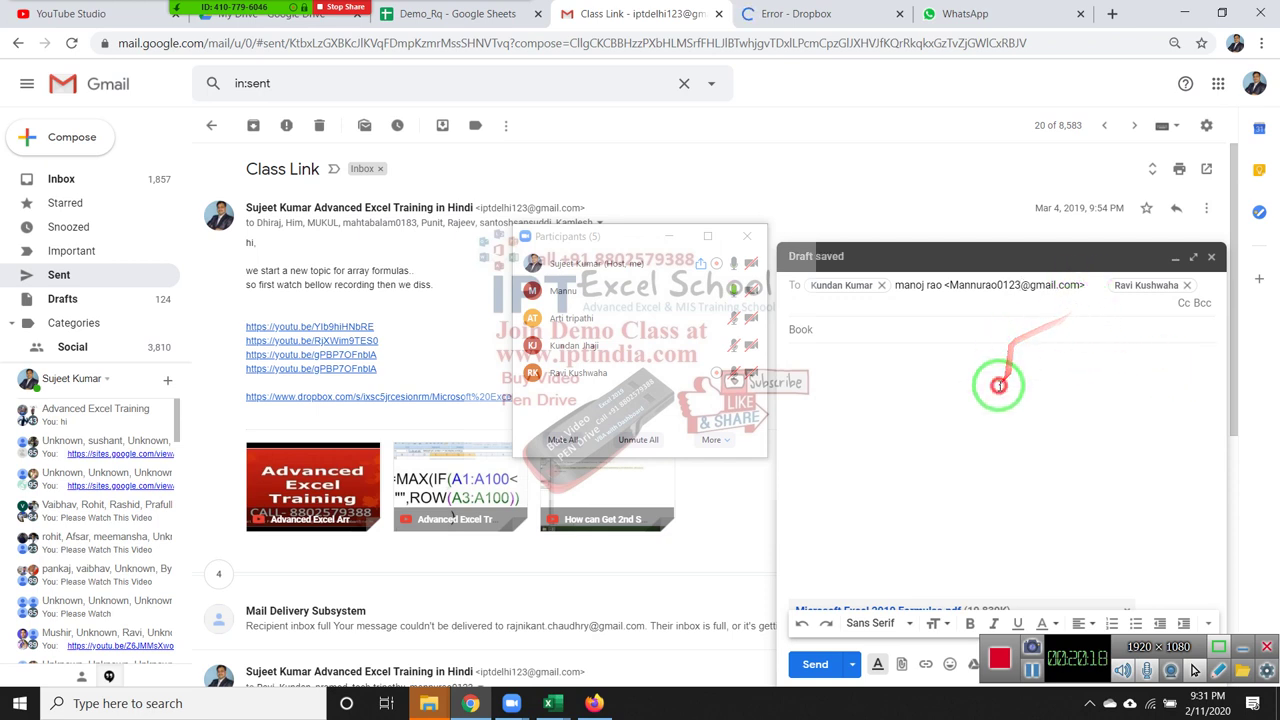
Send the Book email, then close the Zoom participants window and the Dropbox 404 tab
{"action": "left_click", "coordinate": [815, 663]}
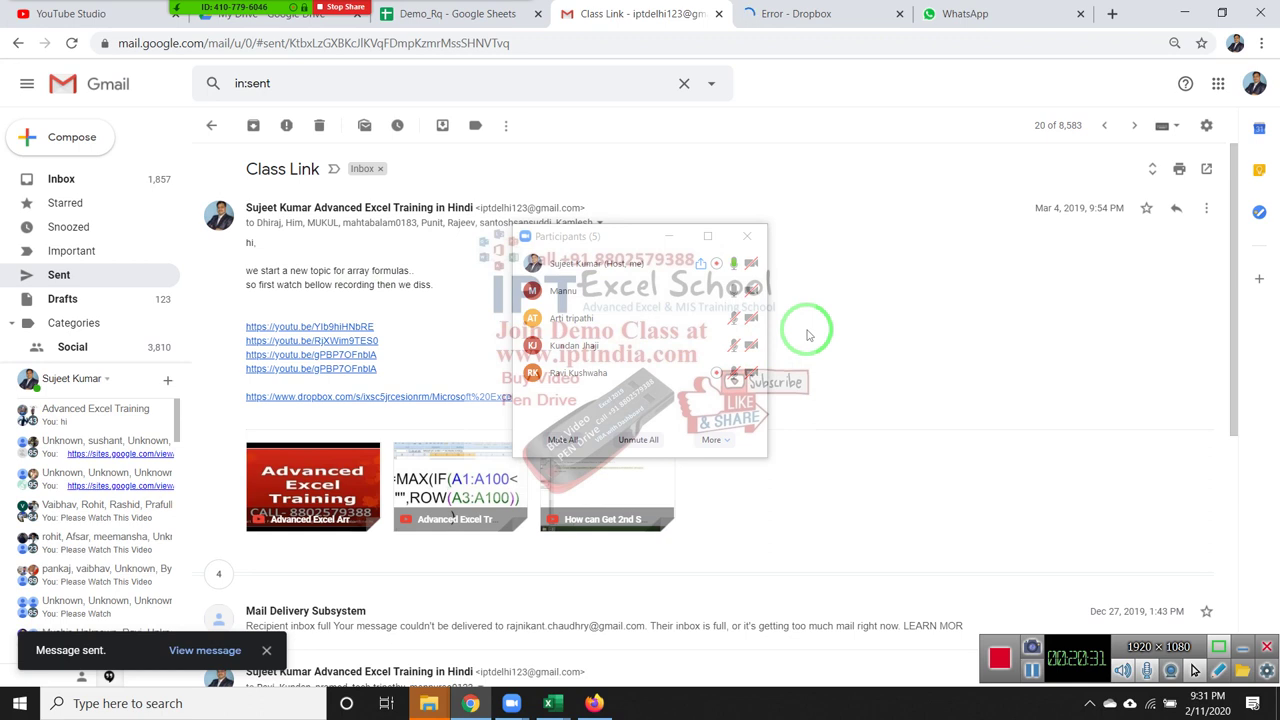
{"action": "left_click", "coordinate": [780, 12]}
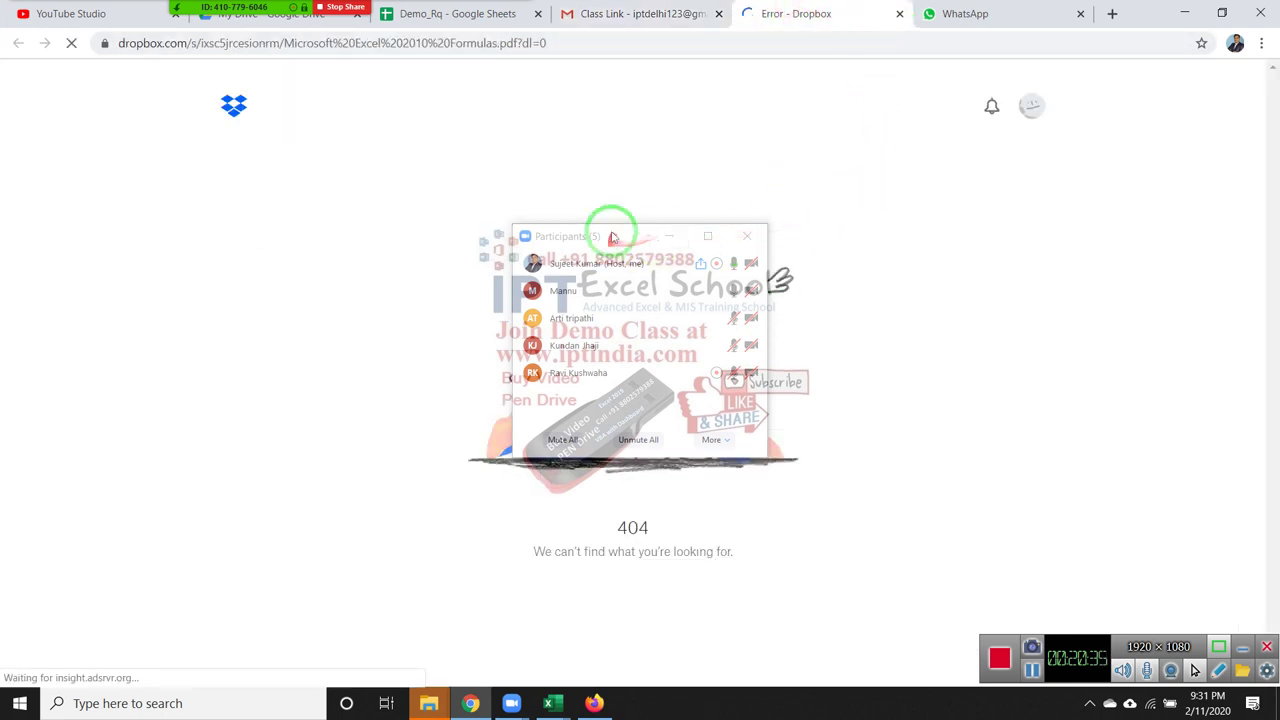
{"action": "left_click_drag", "start_coordinate": [613, 238], "coordinate": [439, 164]}
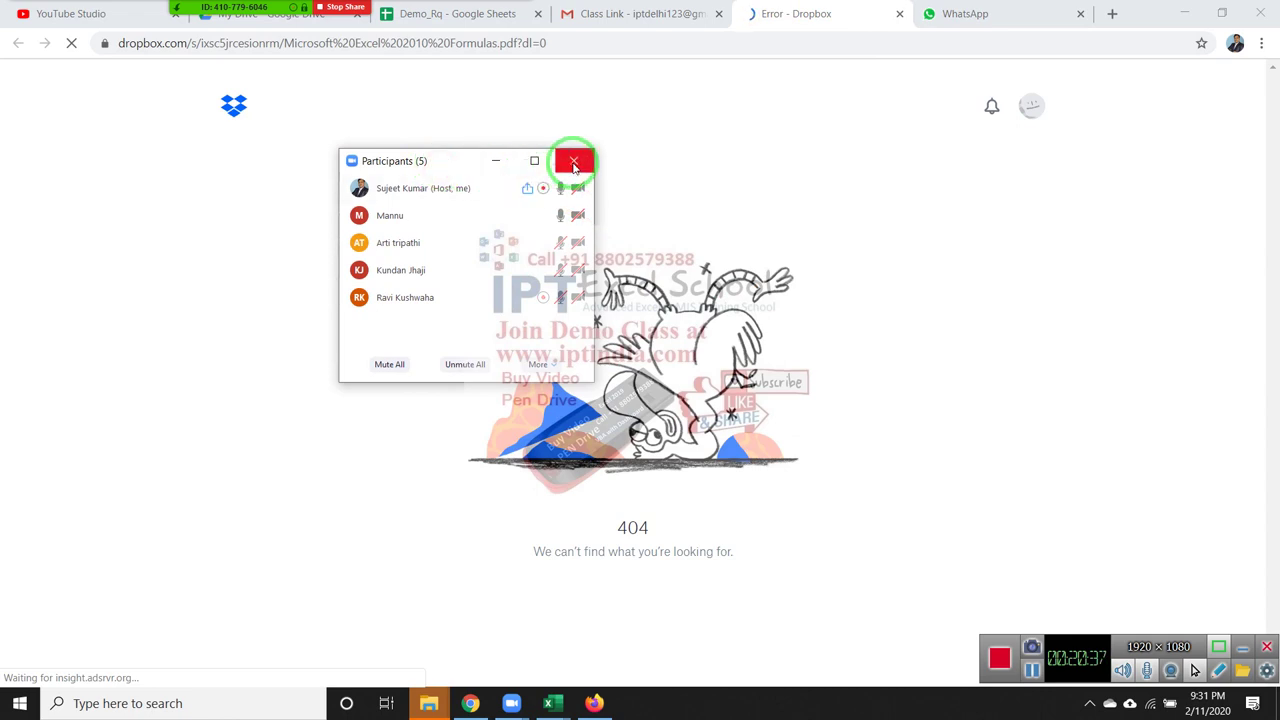
{"action": "left_click", "coordinate": [574, 163]}
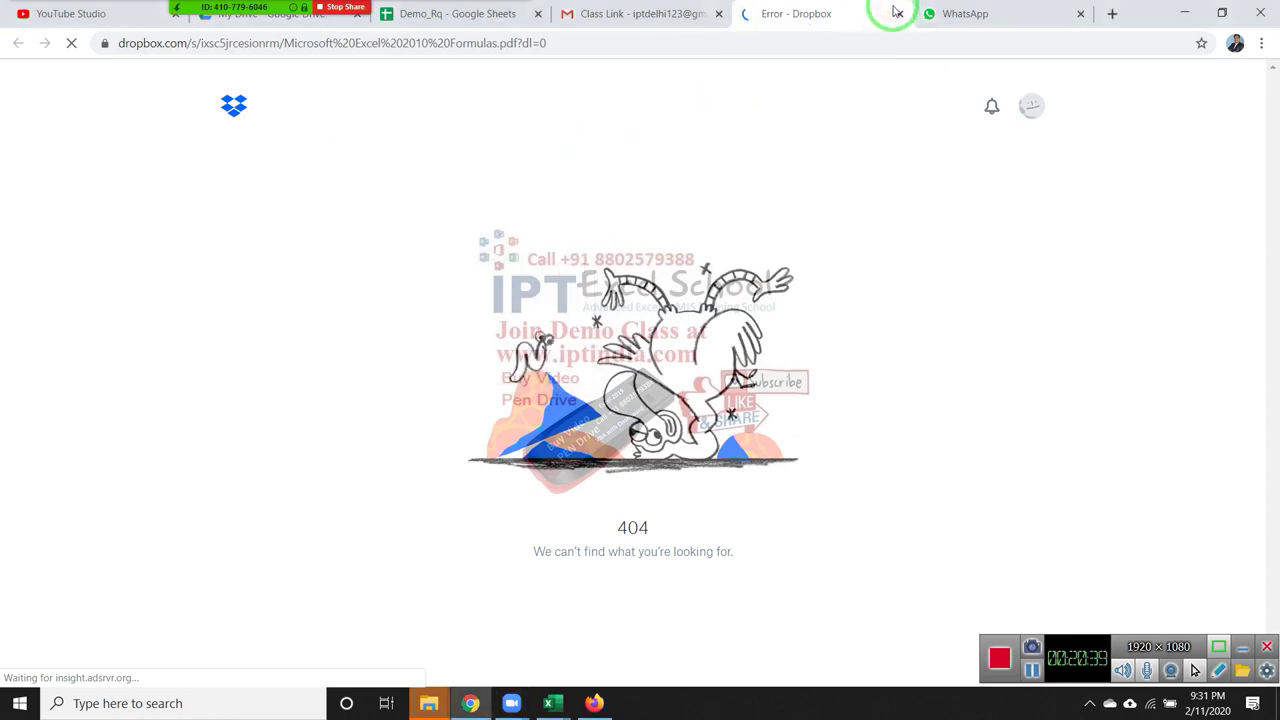
{"action": "left_click", "coordinate": [898, 13]}
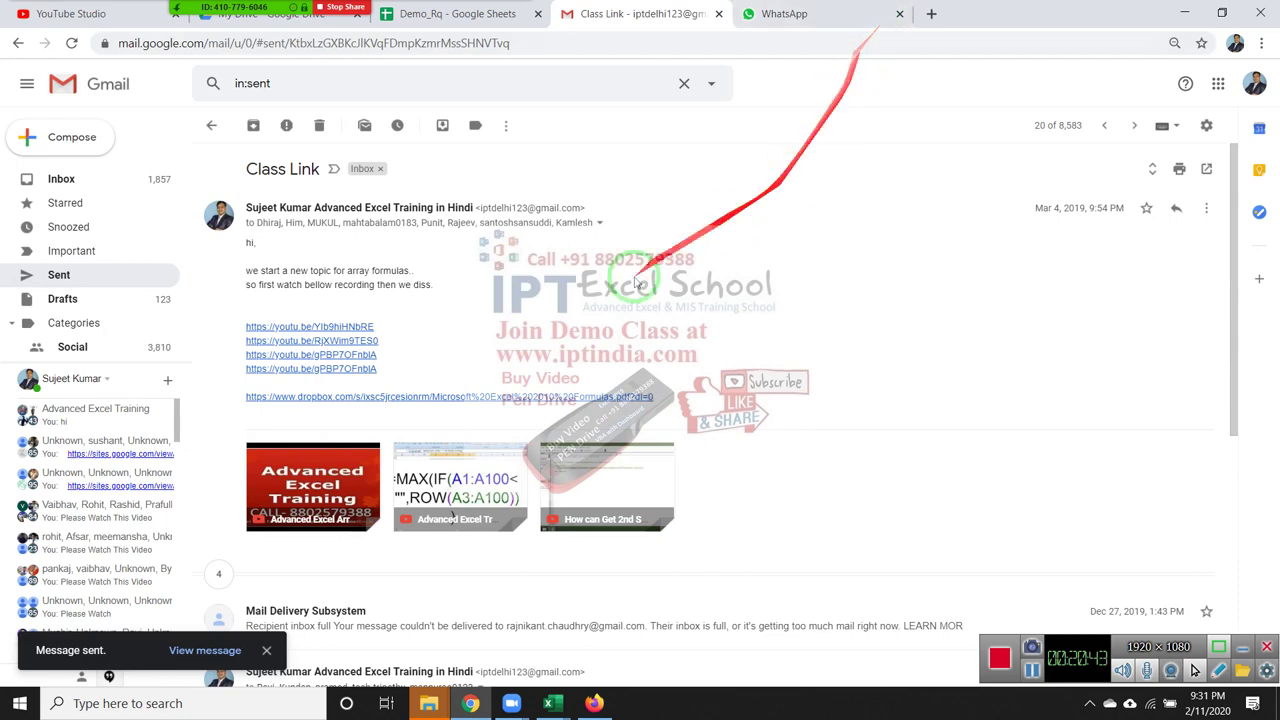
{"action": "left_click", "coordinate": [556, 700]}
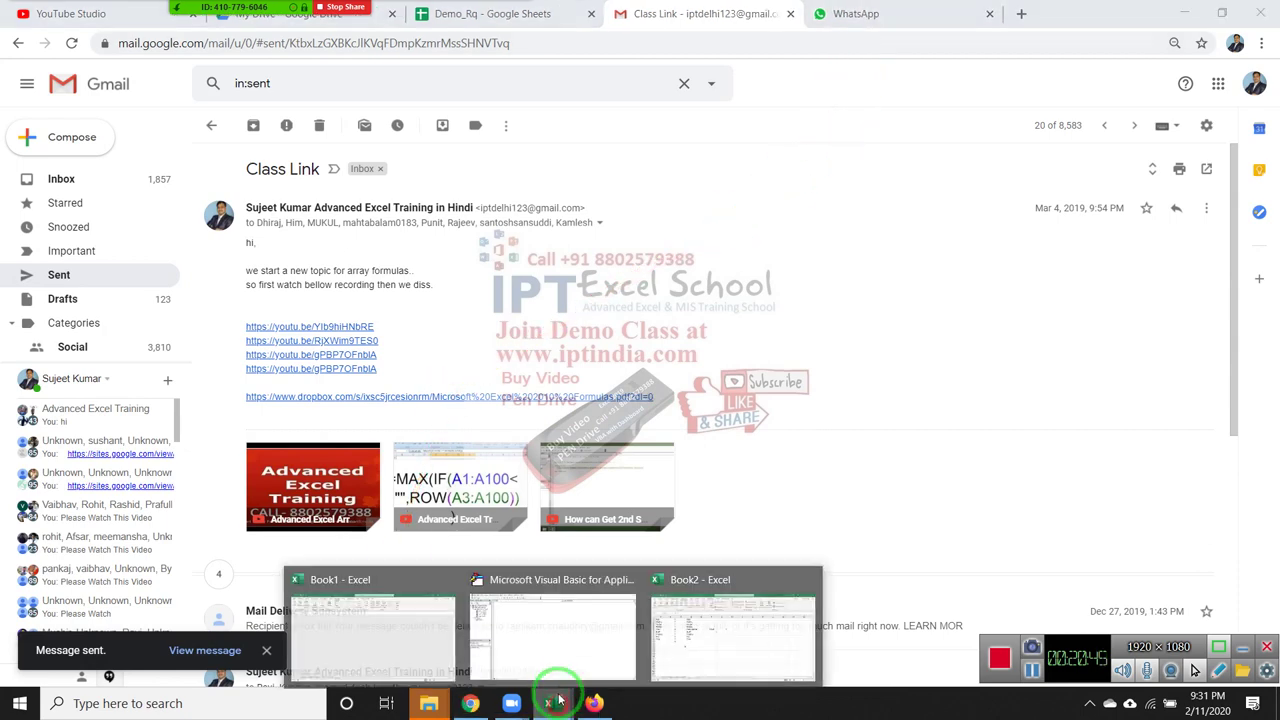
Return to the Book2 workbook and start saving it with Ctrl+S, picking a save location
{"action": "left_click", "coordinate": [705, 660]}
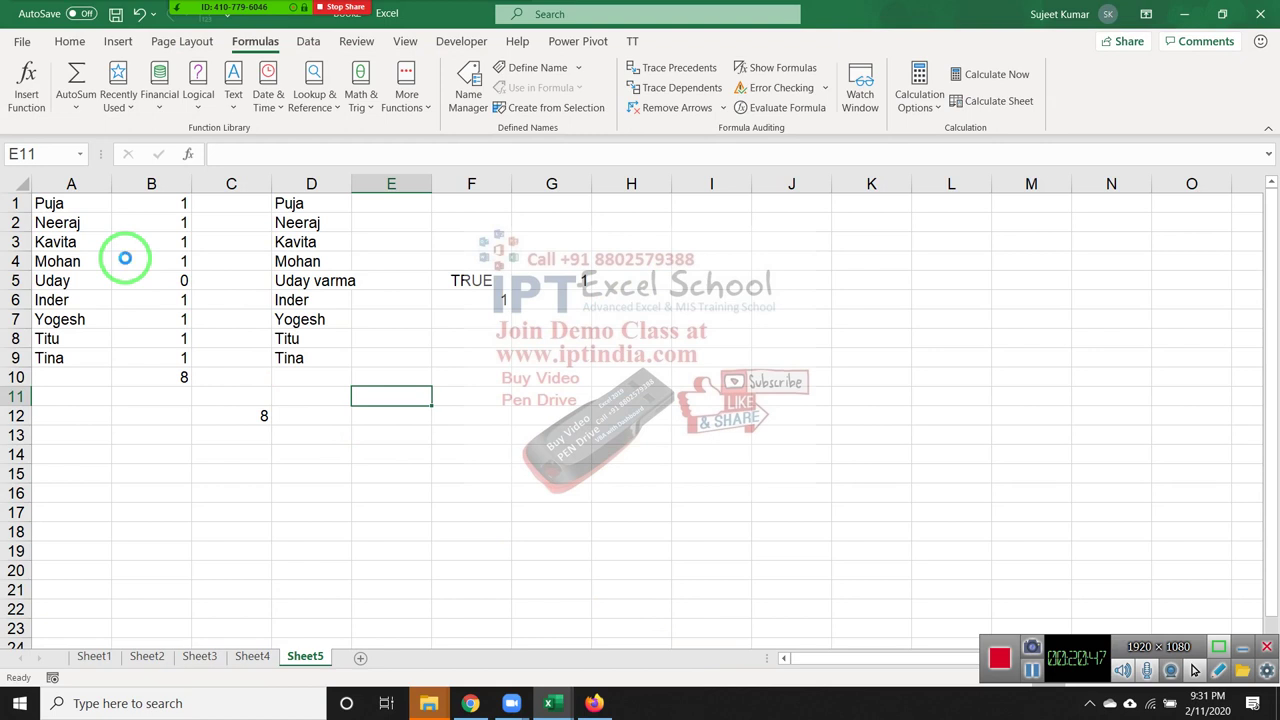
{"action": "key", "text": "ctrl+s"}
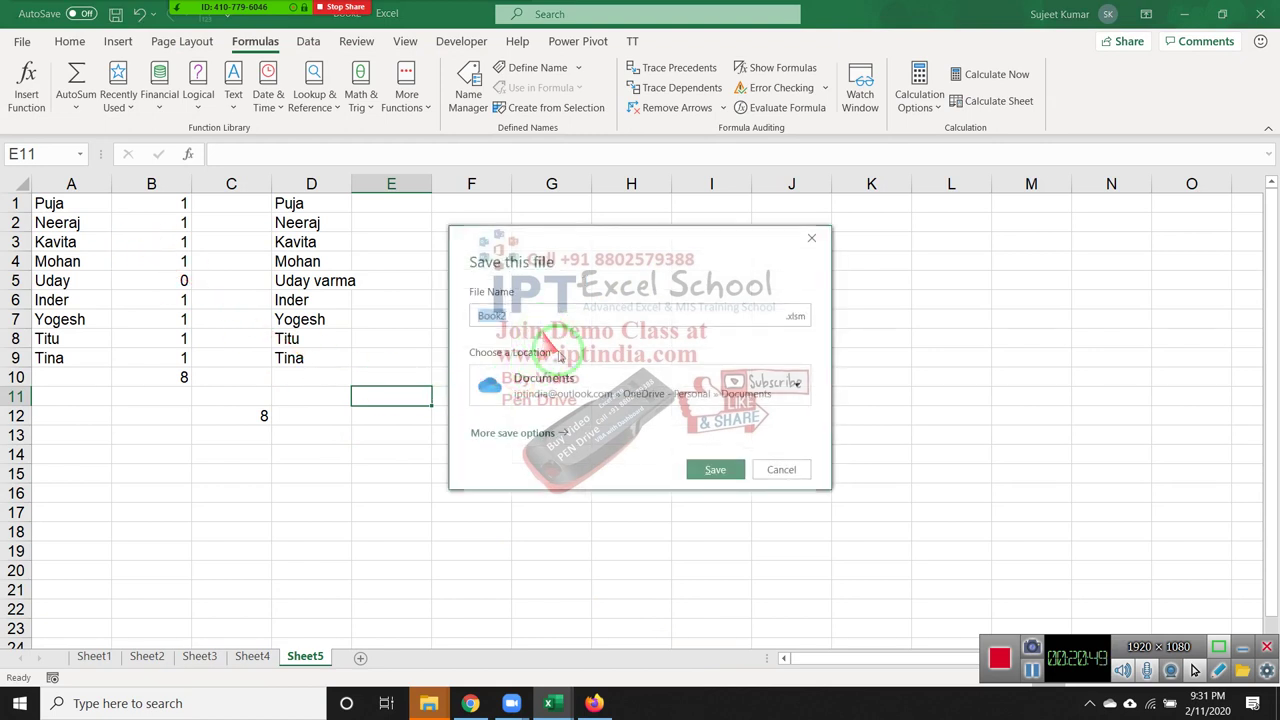
{"action": "left_click", "coordinate": [582, 393]}
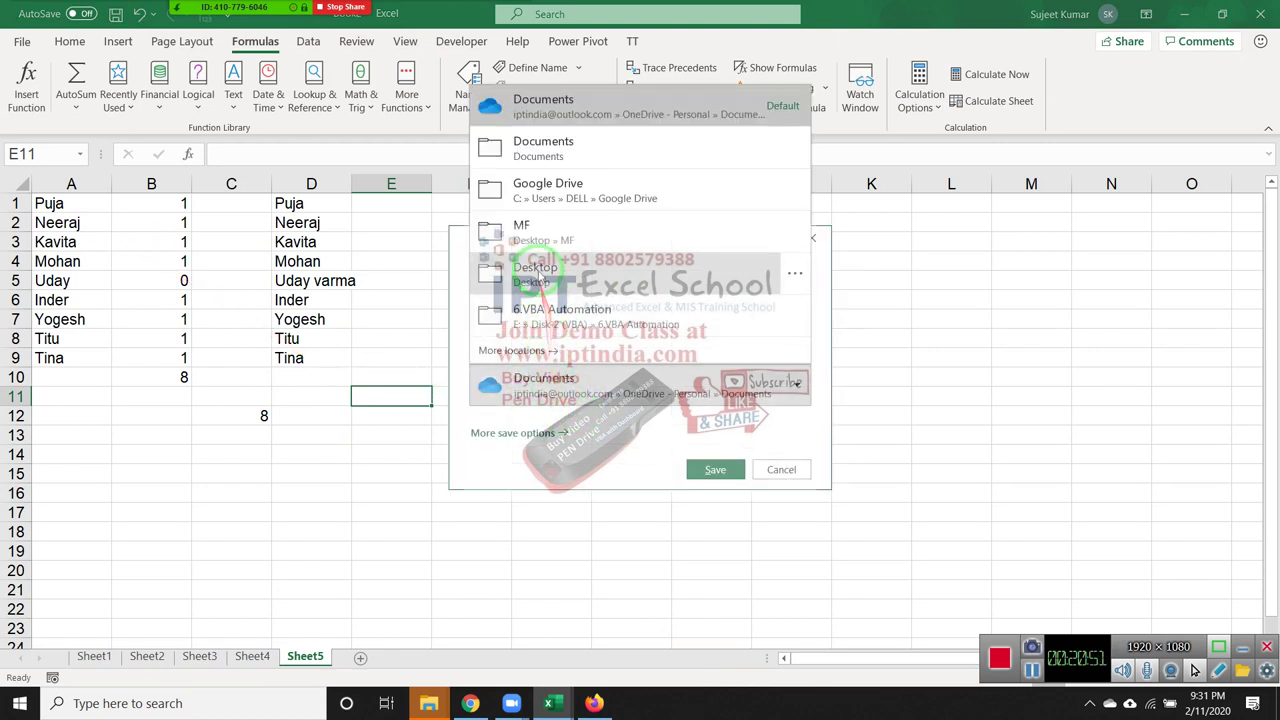